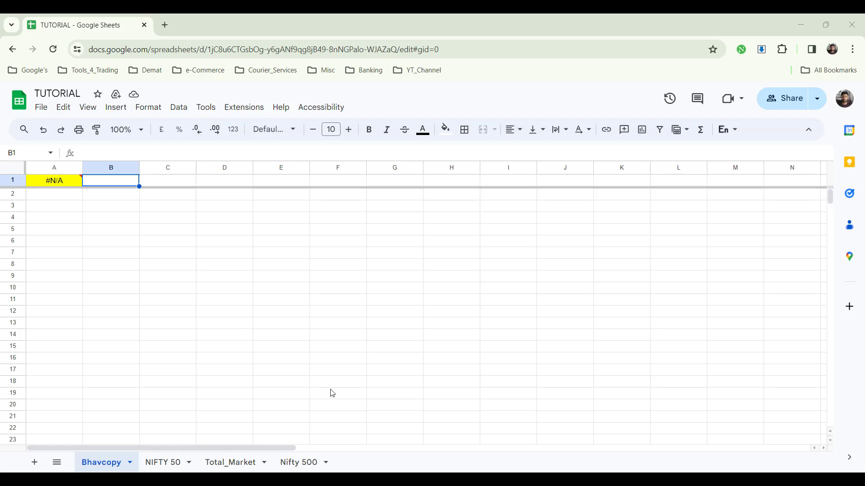
# - In the Nifty 500 sheet, change the first date header in C1 to DATE 01/02/24
pyautogui.click(289, 462)
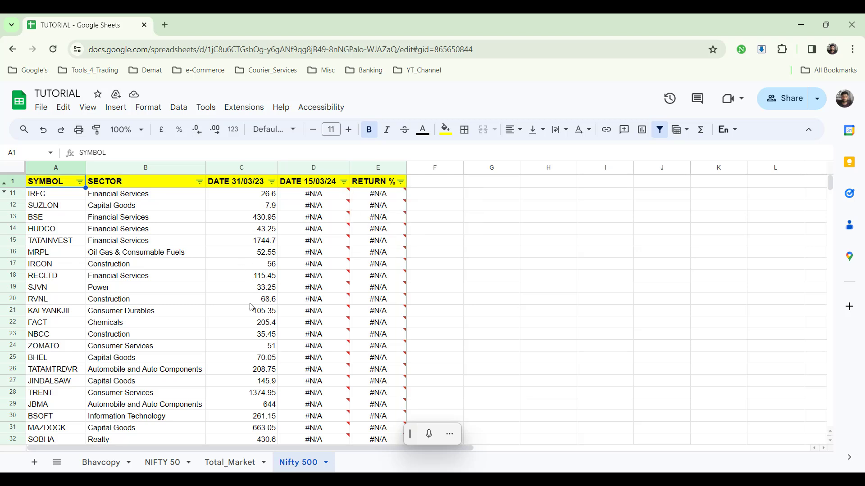
pyautogui.click(245, 181)
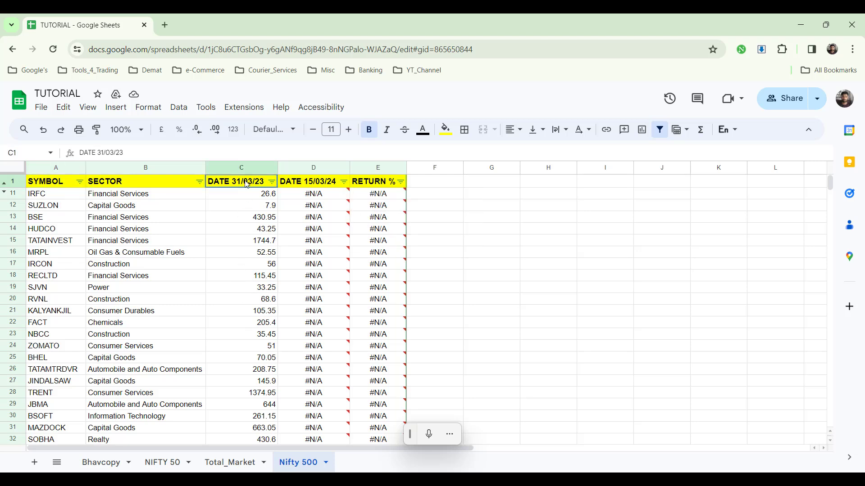
pyautogui.doubleClick(243, 181)
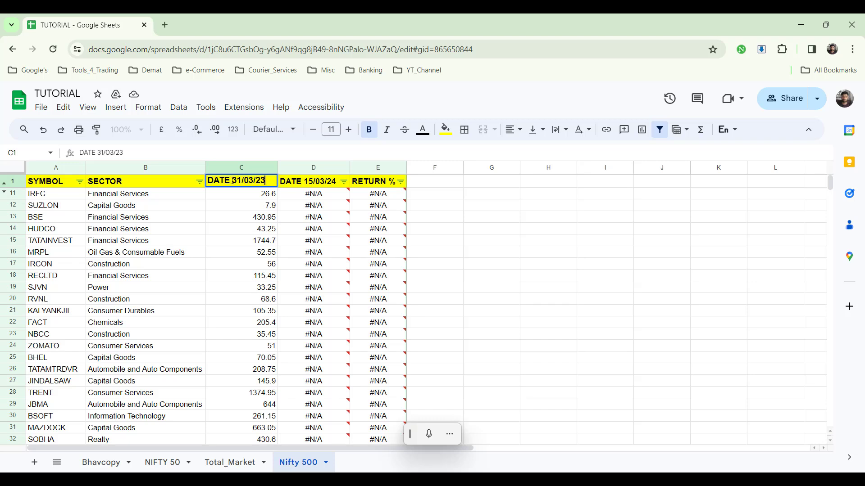
pyautogui.press('Left')
pyautogui.press('Left')
pyautogui.press('Left')
pyautogui.press('Left')
pyautogui.press('Left')
pyautogui.press('Left')
pyautogui.press('Left')
pyautogui.press('Left')
pyautogui.hotkey('shift', 'Right')
pyautogui.hotkey('shift', 'Right')
pyautogui.write('01')
pyautogui.hotkey('shift', 'Right')
pyautogui.write('2')
pyautogui.press('Right')
pyautogui.press('Right')
pyautogui.hotkey('shift', 'Right')
pyautogui.write('4')
pyautogui.press('Tab')
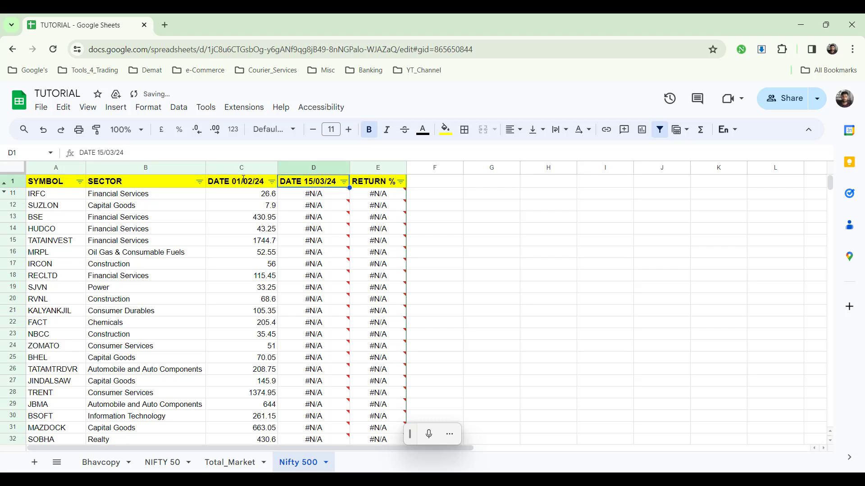
# - Change the second date header in D1 to DATE 22/03/24
pyautogui.doubleClick(313, 185)
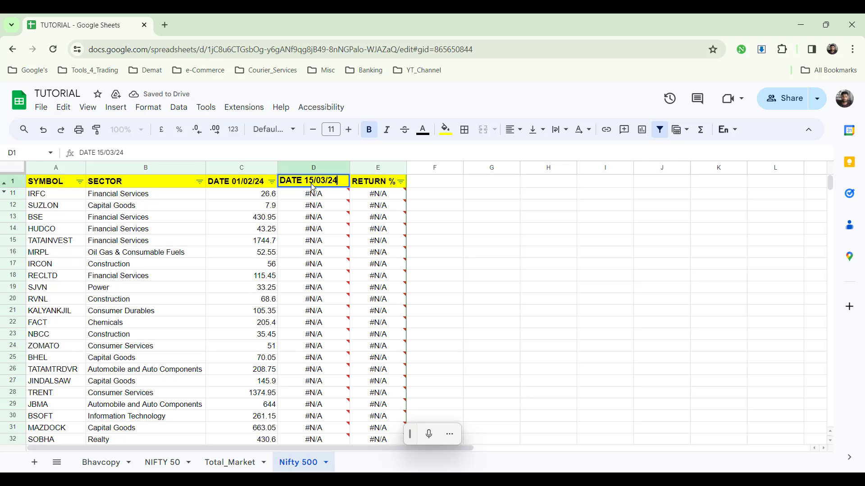
pyautogui.moveTo(400, 229)
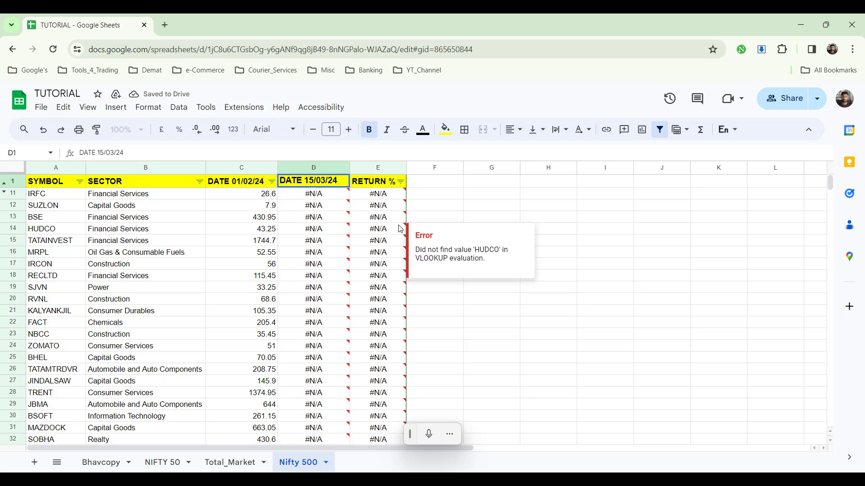
pyautogui.hotkey('shift', 'Left')
pyautogui.hotkey('shift', 'Left')
pyautogui.write('22')
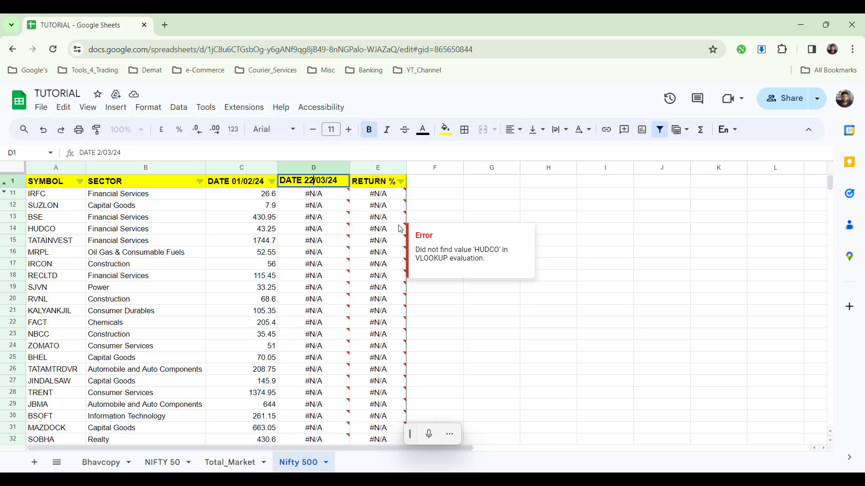
pyautogui.press('Tab')
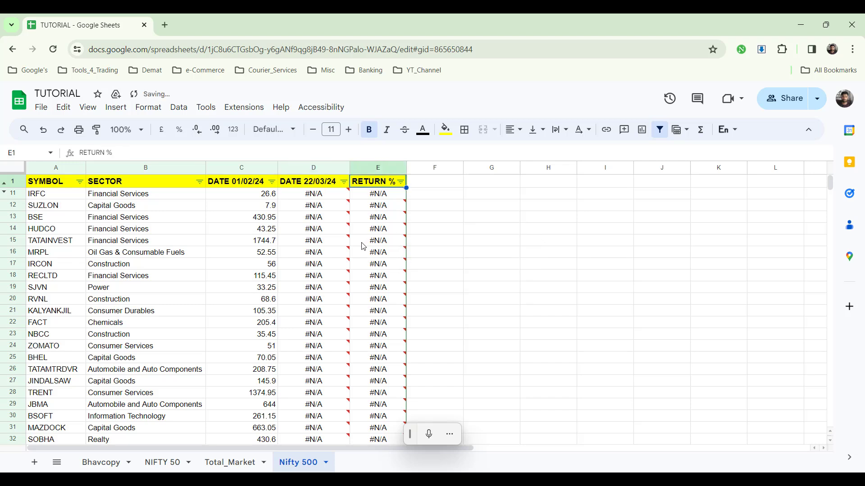
# - In the Bhavcopy sheet, change the date in A1's IMPORTDATA URL to 22032024
pyautogui.click(242, 196)
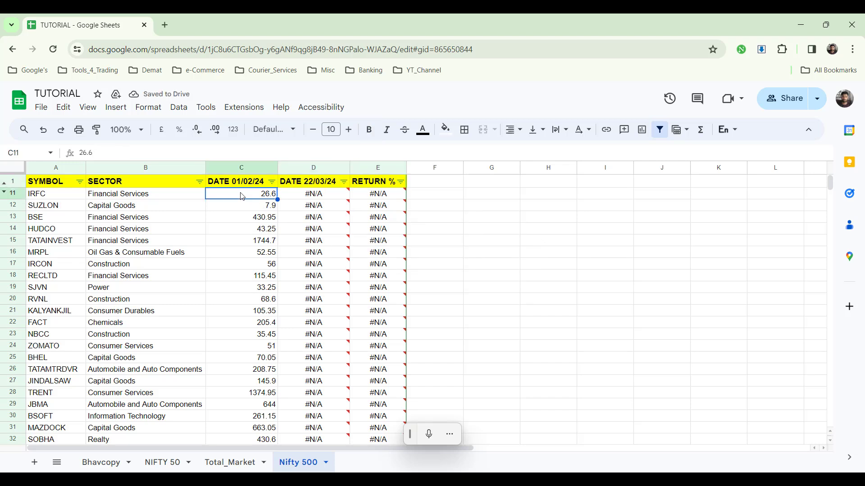
pyautogui.click(105, 469)
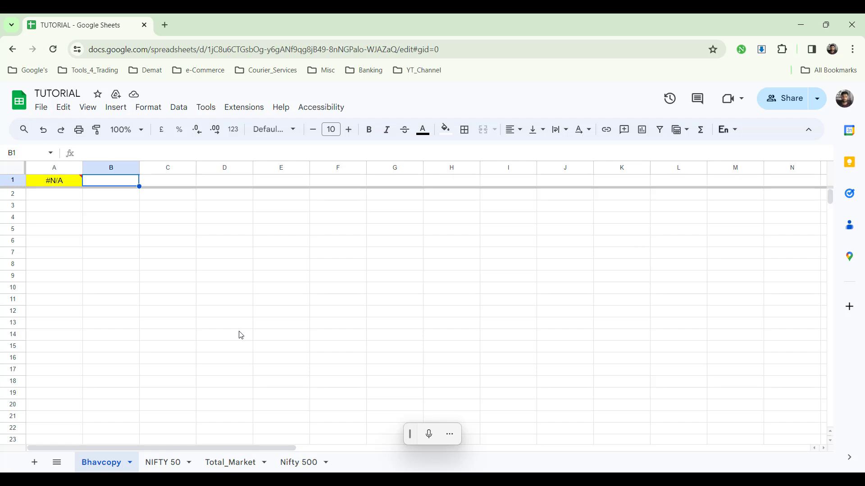
pyautogui.click(62, 183)
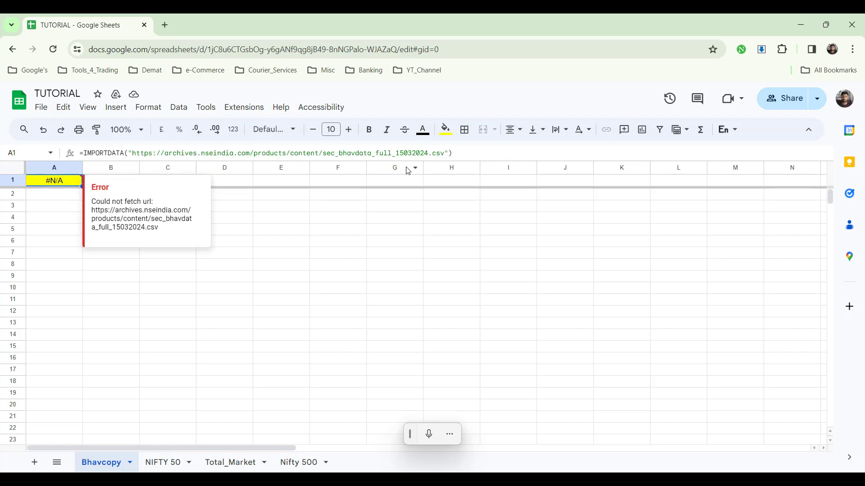
pyautogui.click(400, 153)
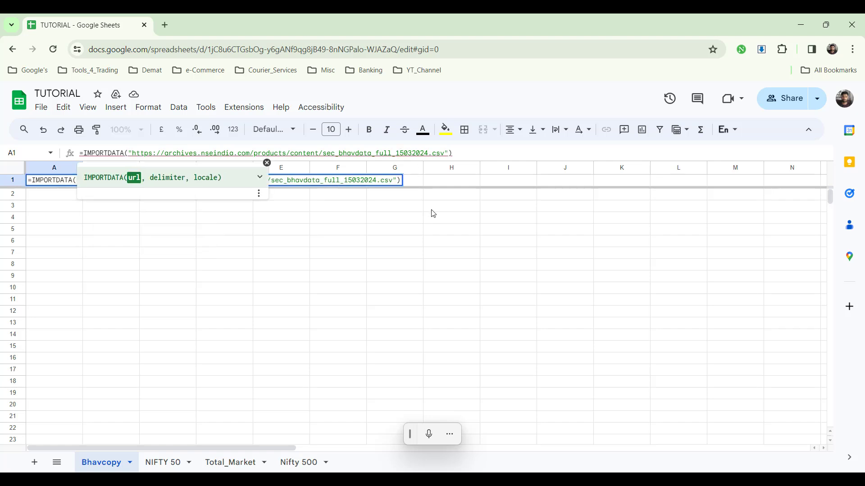
pyautogui.hotkey('shift', 'Right')
pyautogui.hotkey('shift', 'Right')
pyautogui.write('22')
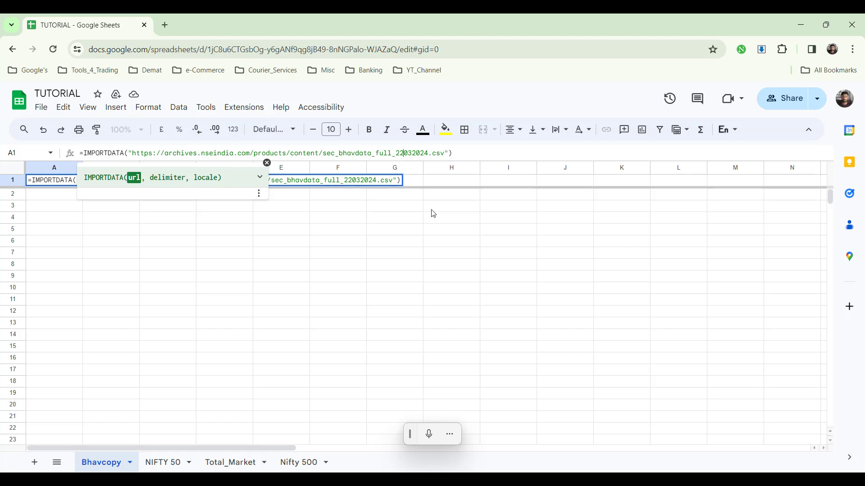
pyautogui.press('Tab')
# - Change the date in the IMPORTDATA URL in Q1 of the Bhavcopy sheet to 01022024
pyautogui.hscroll(2, 433, 213)
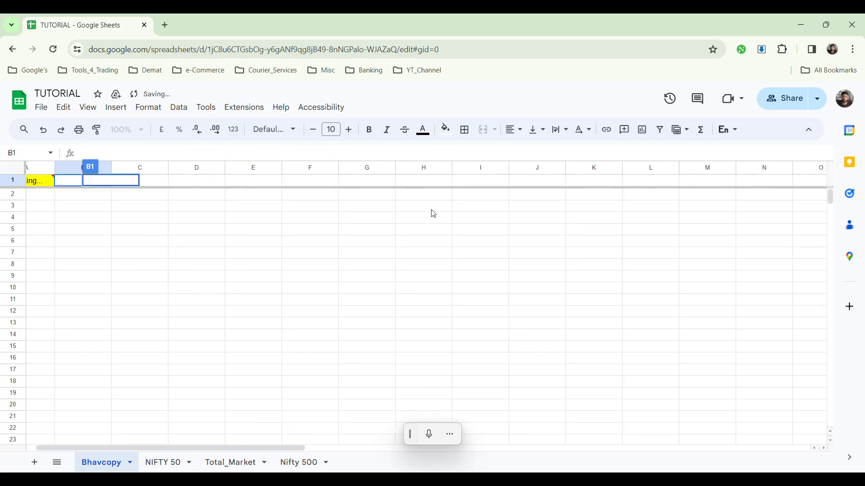
pyautogui.hscroll(4, 433, 214)
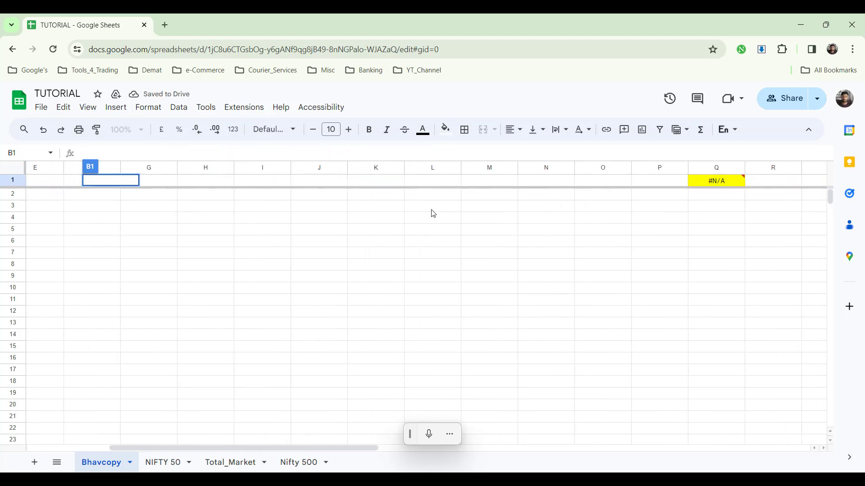
pyautogui.doubleClick(715, 181)
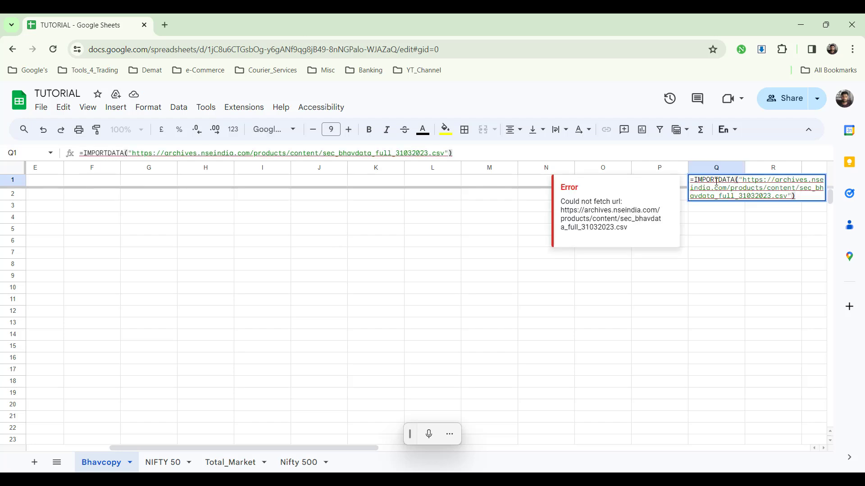
pyautogui.click(425, 153)
pyautogui.press('BackSpace')
pyautogui.write('4')
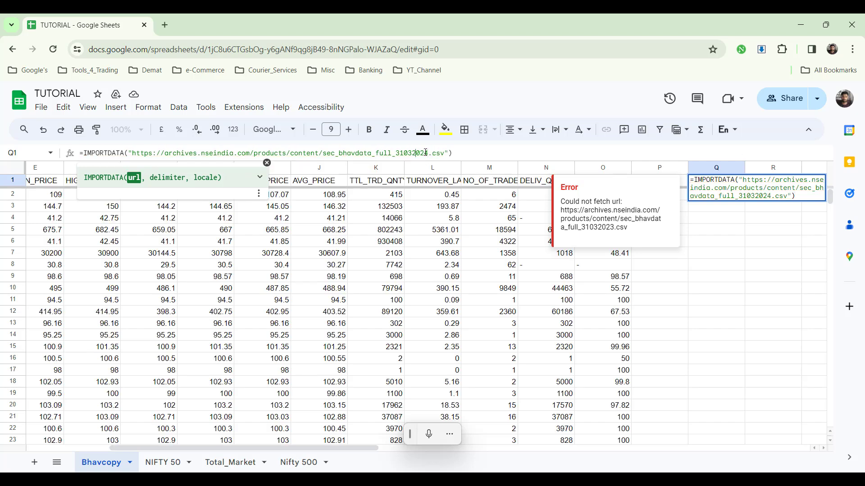
pyautogui.hotkey('shift', 'Left')
pyautogui.write('2')
pyautogui.hotkey('shift', 'Left')
pyautogui.write('0')
pyautogui.press('Tab')
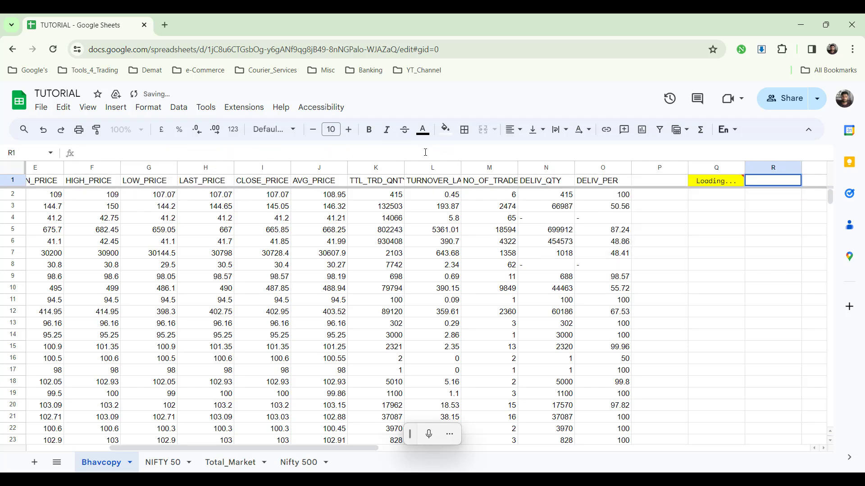
pyautogui.hscroll(-2, 478, 274)
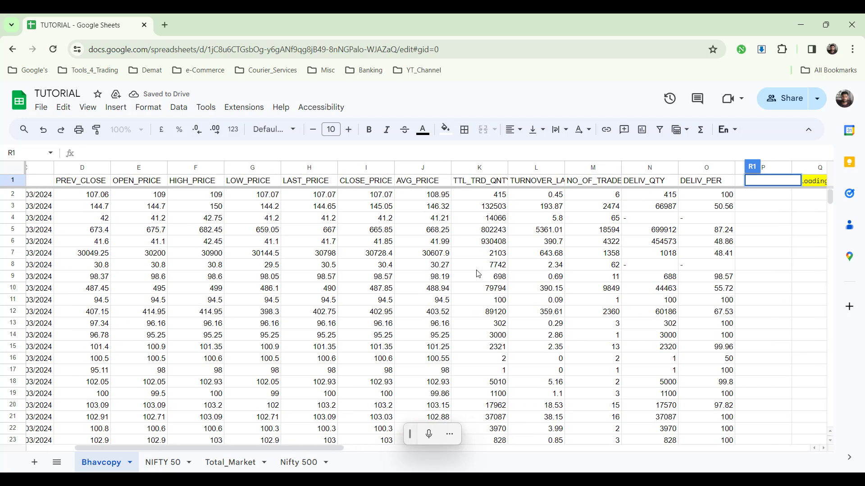
pyautogui.hscroll(1, 477, 274)
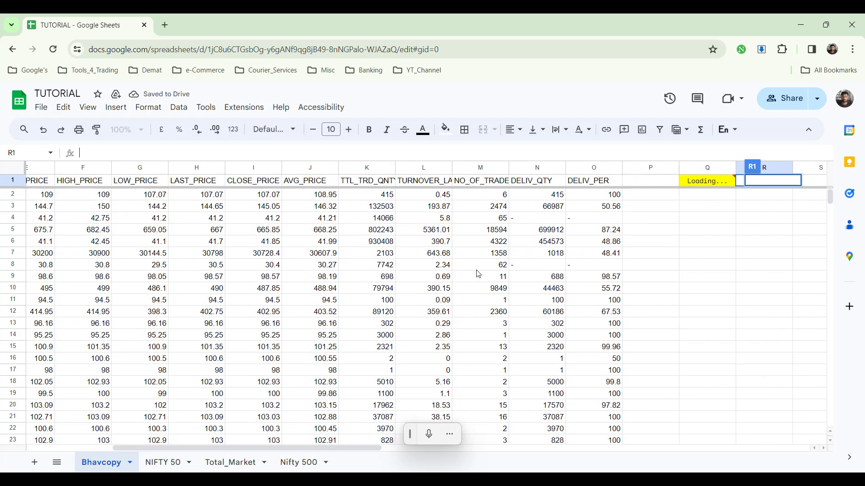
pyautogui.doubleClick(709, 184)
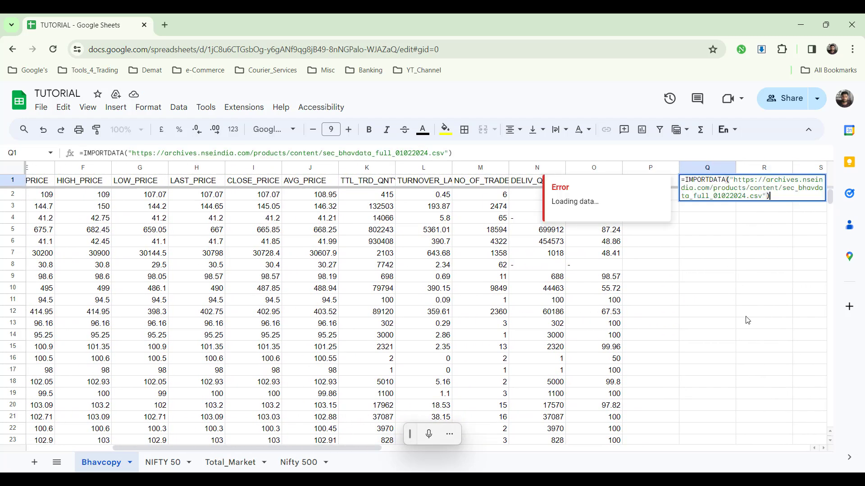
pyautogui.press('Escape')
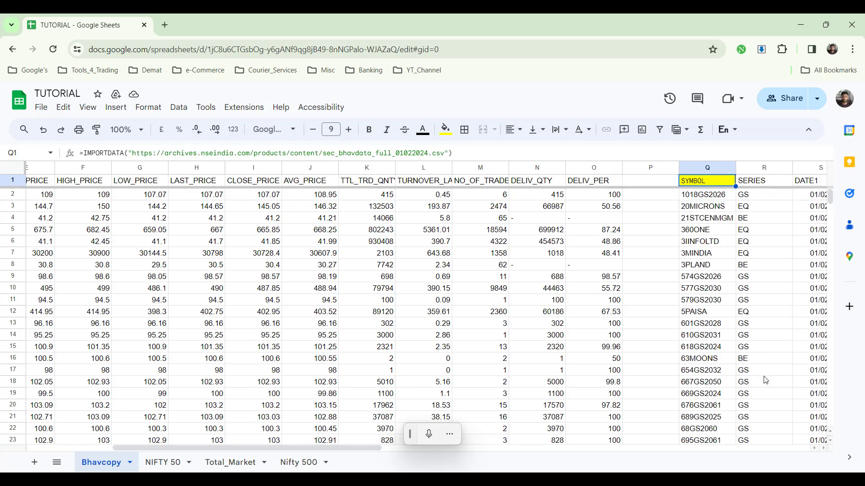
# - In the Nifty 500 sheet, start a VLOOKUP formula in C11 with A11 as the search key
pyautogui.hscroll(-6, 767, 387)
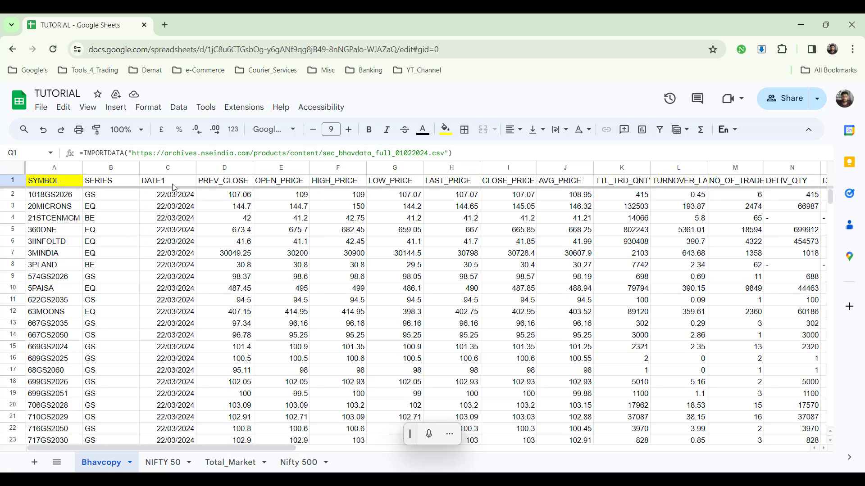
pyautogui.click(295, 469)
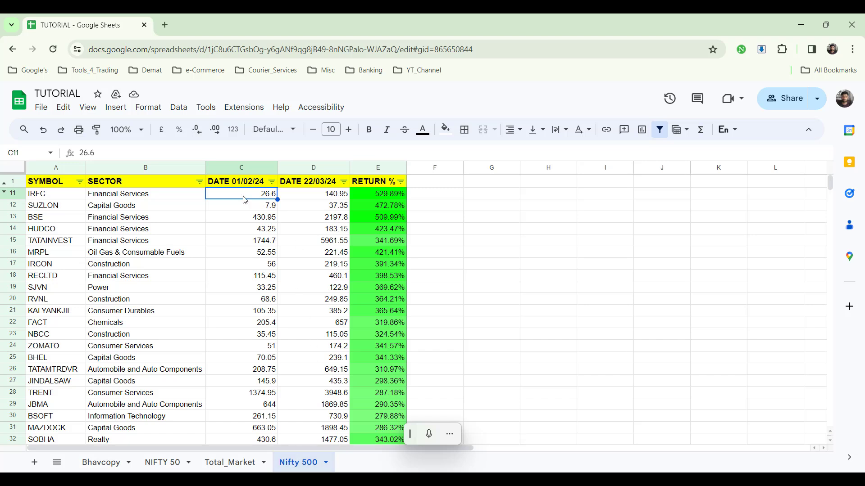
pyautogui.write('=VLOOKUP(')
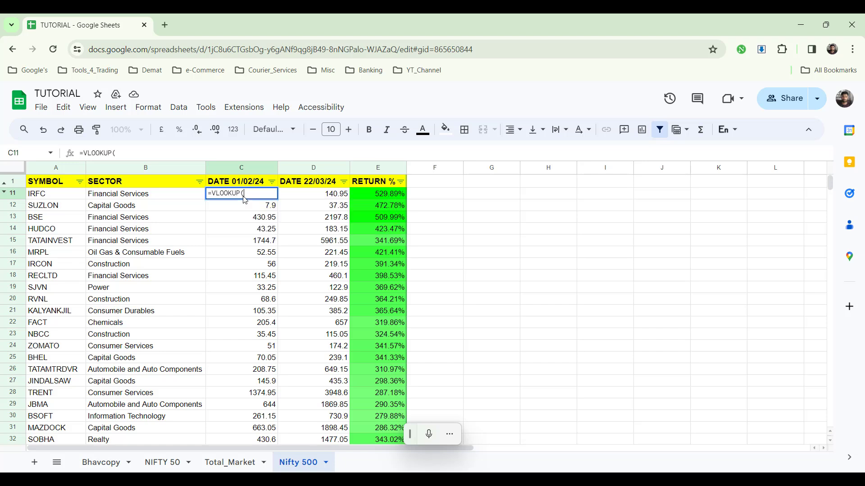
pyautogui.click(57, 194)
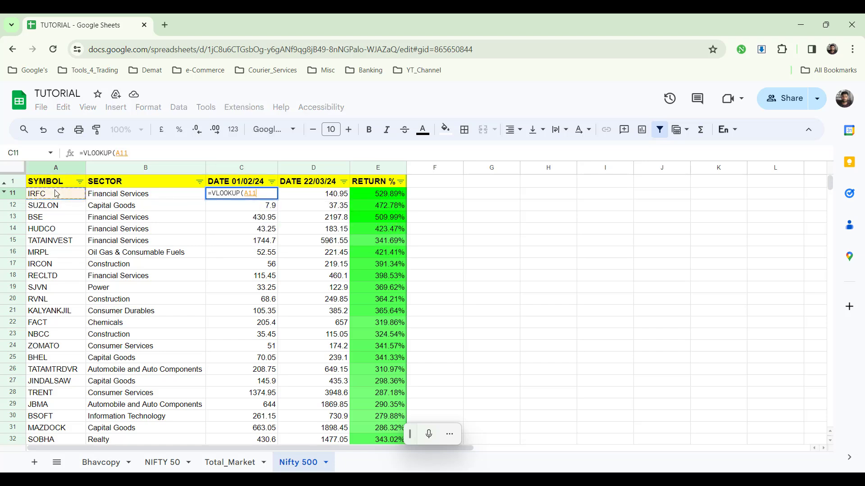
pyautogui.write(',')
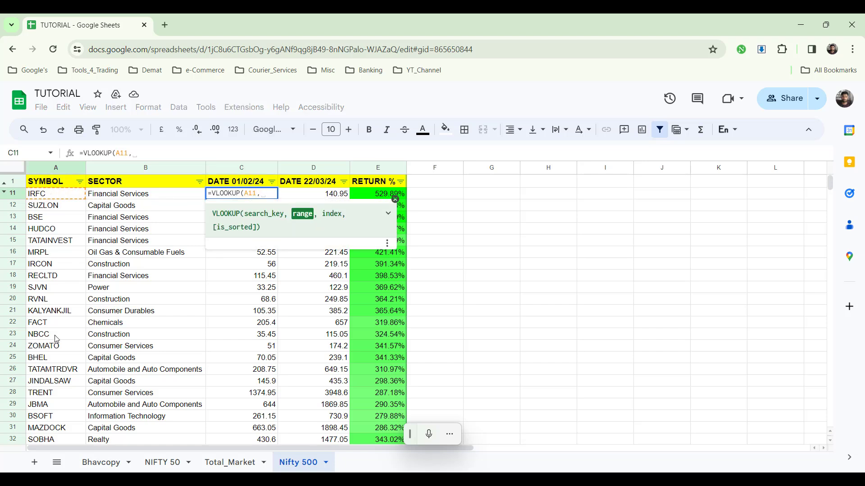
# - Pick columns Q through AE of the Bhavcopy sheet as the VLOOKUP range
pyautogui.click(103, 468)
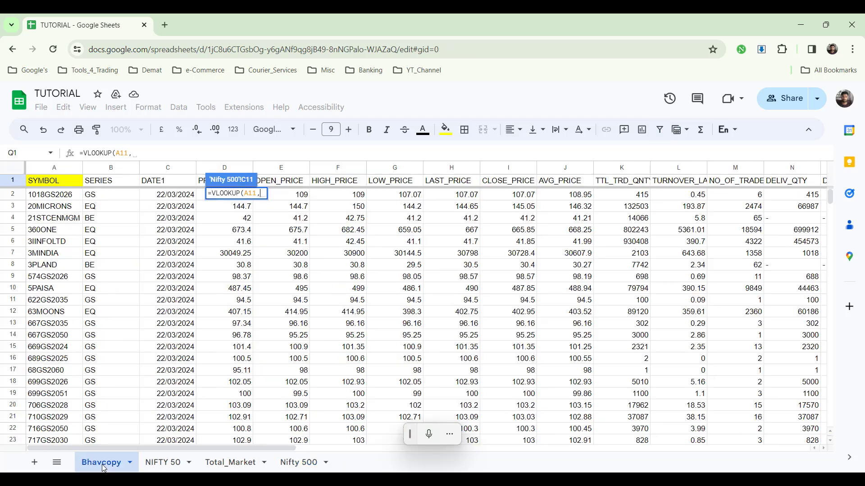
pyautogui.hscroll(3, 642, 315)
pyautogui.hscroll(7, 642, 315)
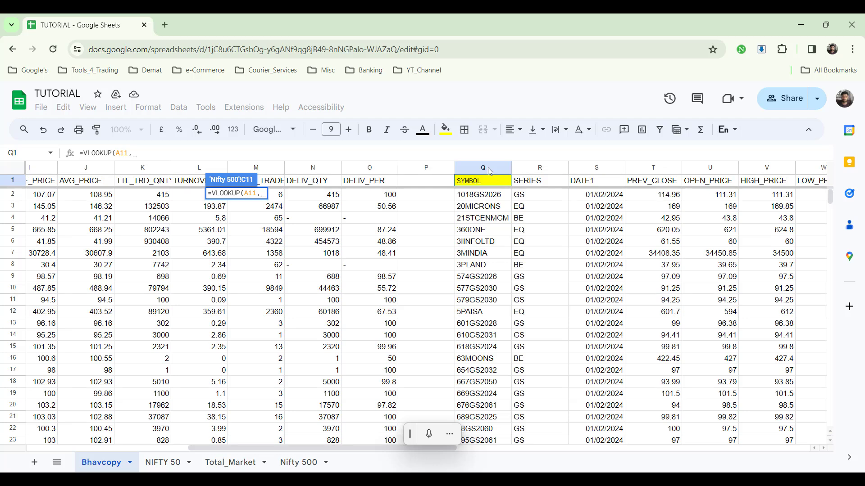
pyautogui.click(488, 167)
pyautogui.hotkey('shift', 'Right')
pyautogui.hotkey('shift', 'Right')
pyautogui.hotkey('shift', 'Right')
pyautogui.hotkey('shift', 'Right')
pyautogui.hotkey('shift', 'Right')
pyautogui.hotkey('shift', 'Right')
pyautogui.hotkey('shift', 'Right')
pyautogui.hotkey('shift', 'Right')
pyautogui.hotkey('shift', 'Right')
pyautogui.hotkey('shift', 'Right')
pyautogui.hotkey('shift', 'Right')
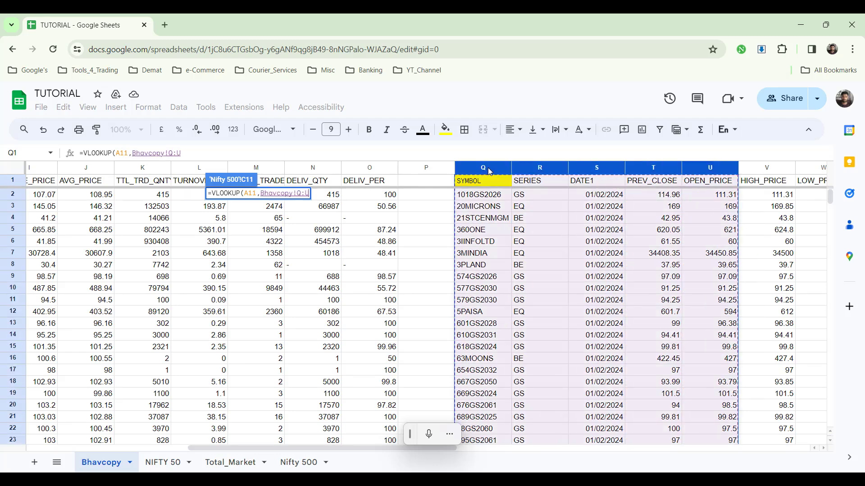
pyautogui.hotkey('shift', 'Right')
pyautogui.hotkey('shift', 'Right')
pyautogui.hotkey('shift', 'Right')
pyautogui.hotkey('shift', 'Right')
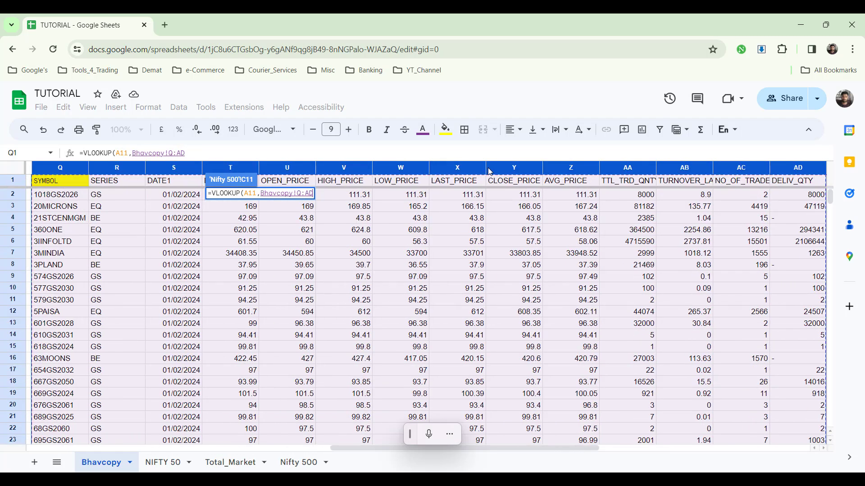
pyautogui.hotkey('shift', 'Left')
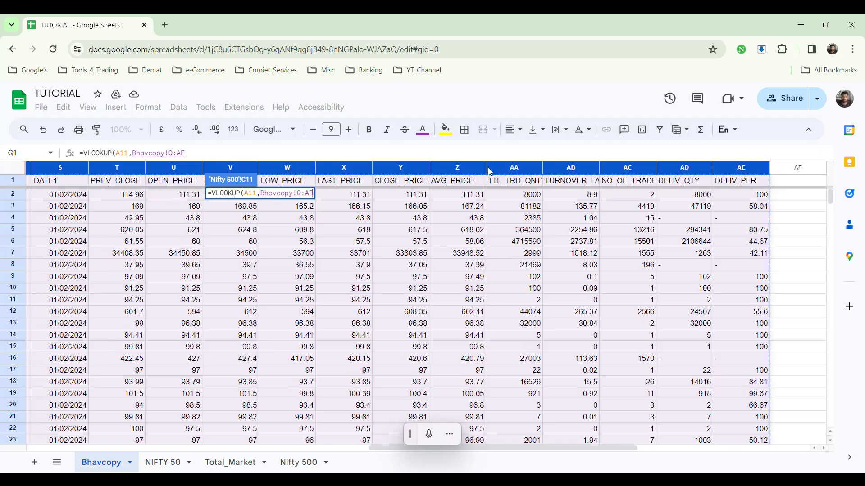
# - Finish the C11 formula as =VLOOKUP(A11,Bhavcopy!Q9:AE,0)
pyautogui.write('9')
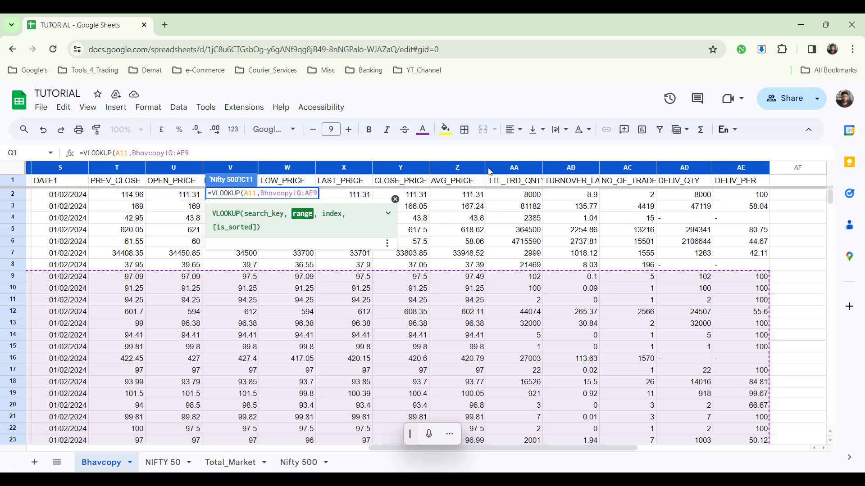
pyautogui.write(':AE,0')
pyautogui.press('Return')
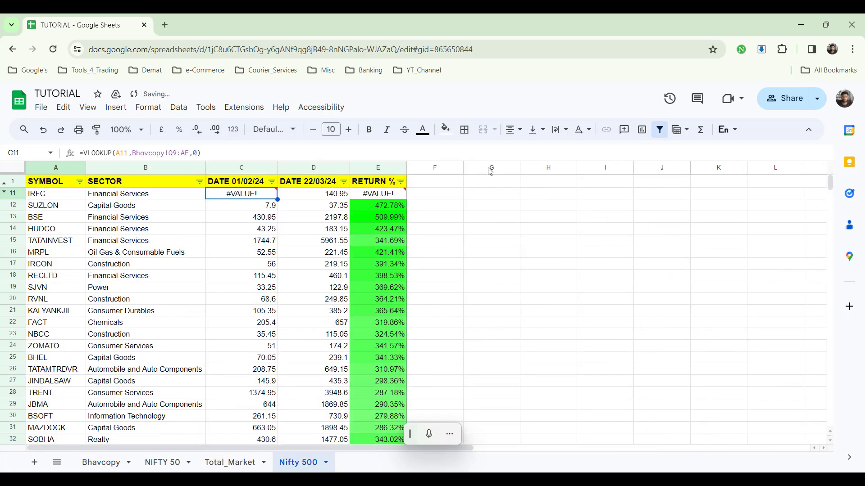
pyautogui.moveTo(254, 204)
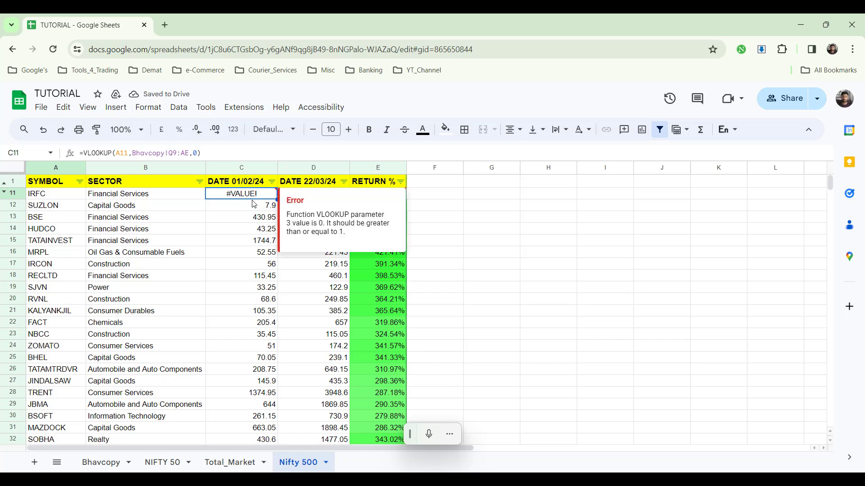
# - Add column index 9 to the C11 formula so it reads =VLOOKUP(A11,Bhavcopy!Q9:AE,9,0)
pyautogui.click(192, 153)
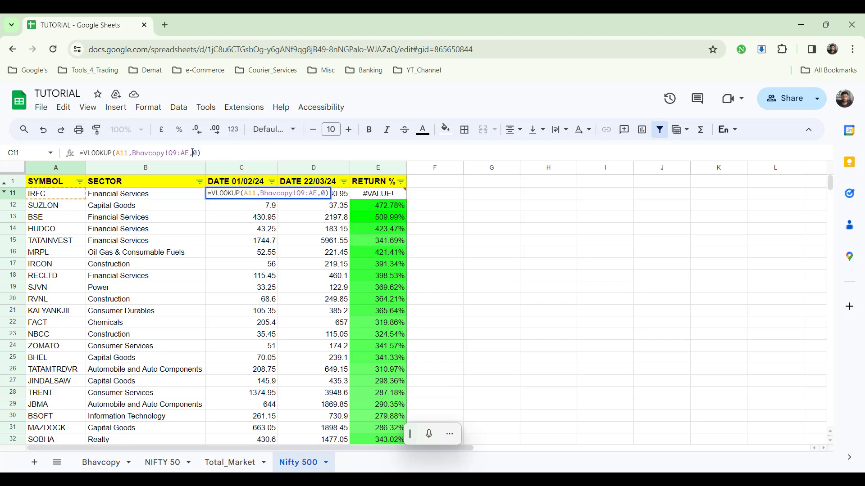
pyautogui.write('9,')
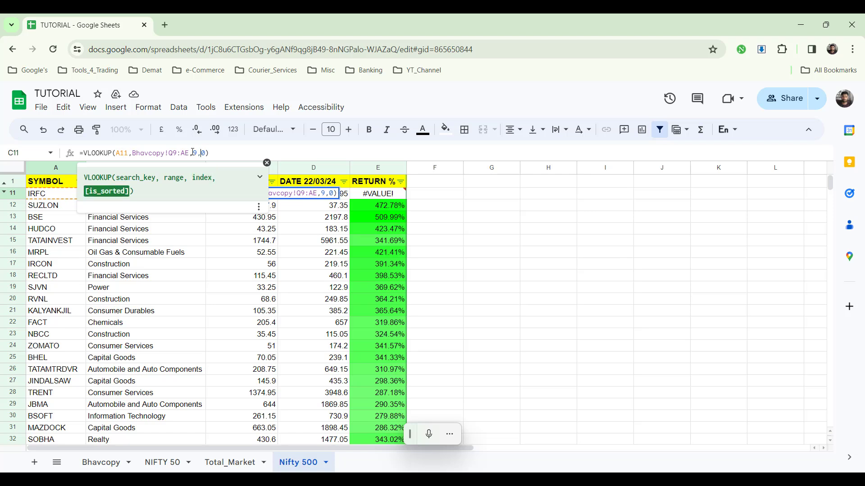
pyautogui.press('Return')
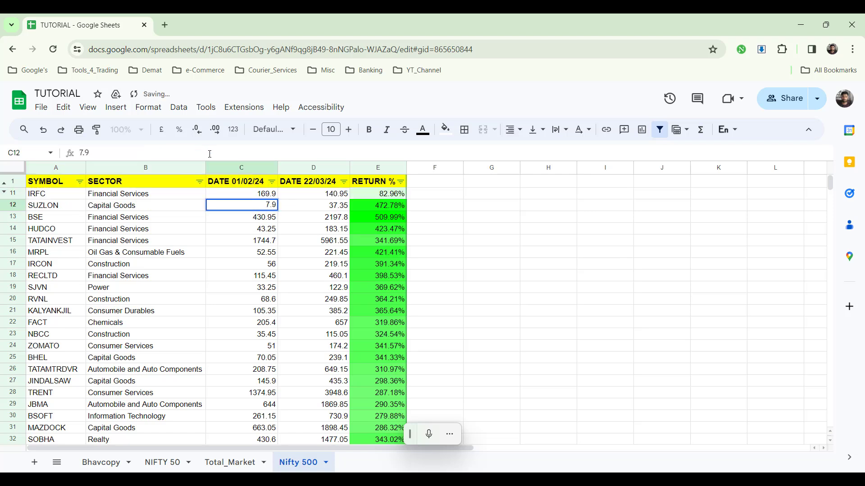
# - Clear the prices in C12:C502 and fill the C11 VLOOKUP formula down the column
pyautogui.doubleClick(250, 193)
pyautogui.press('Escape')
pyautogui.press('Down')
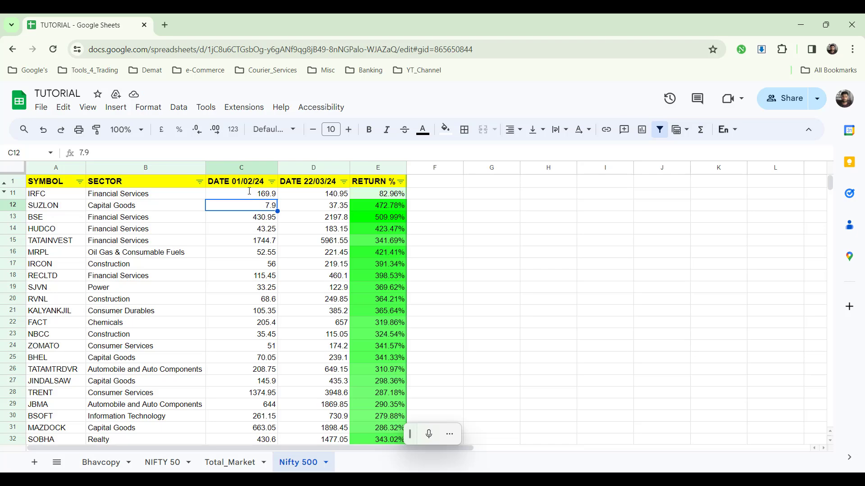
pyautogui.hotkey('ctrl', 'shift', 'Down')
pyautogui.press('Delete')
pyautogui.scroll(20, 250, 191)
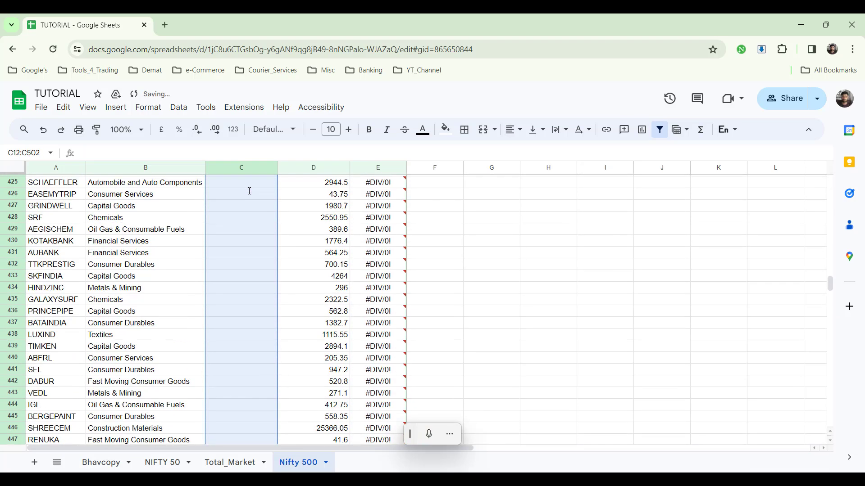
pyautogui.scroll(20, 249, 191)
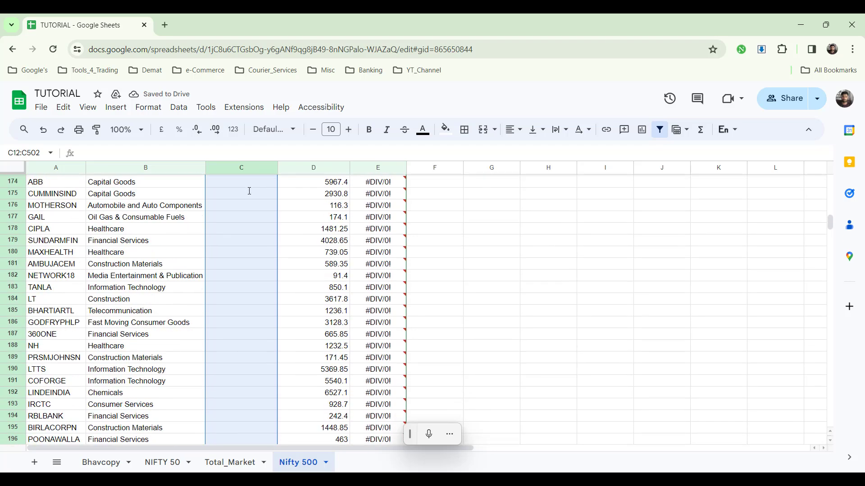
pyautogui.scroll(3, 250, 192)
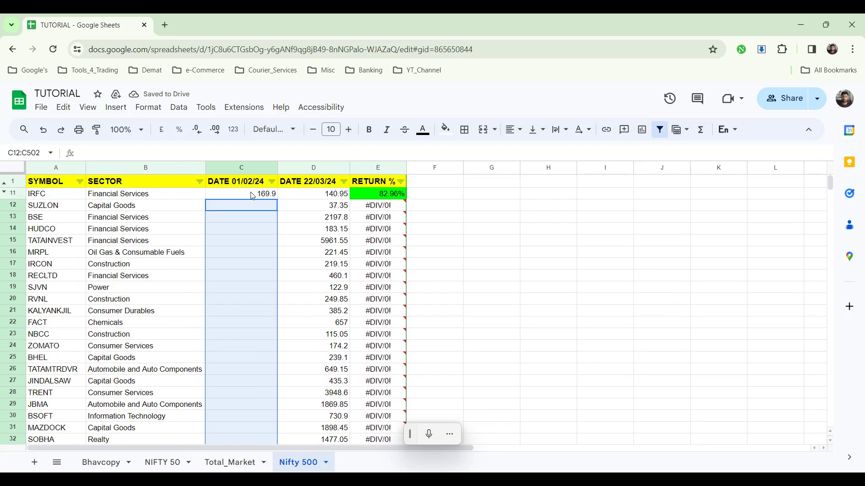
pyautogui.click(251, 193)
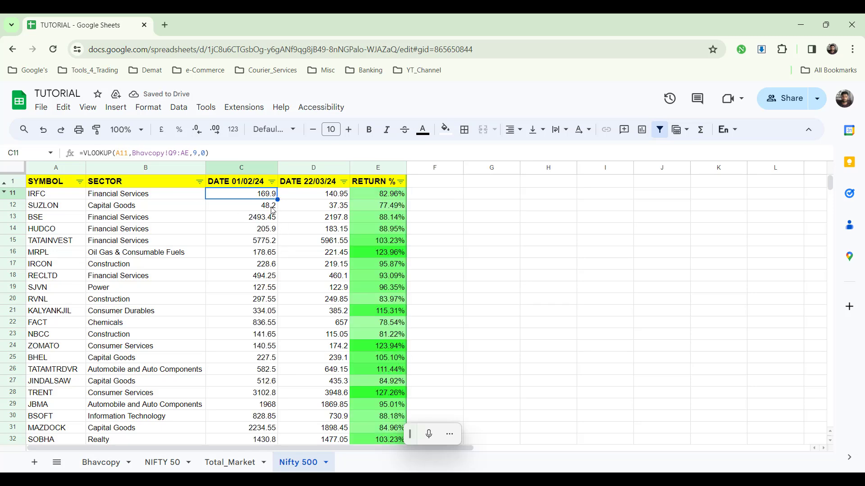
# - Unhide rows 2 to 10 and clear the whole DATE 01/02/24 column from C2 to C502
pyautogui.click(4, 188)
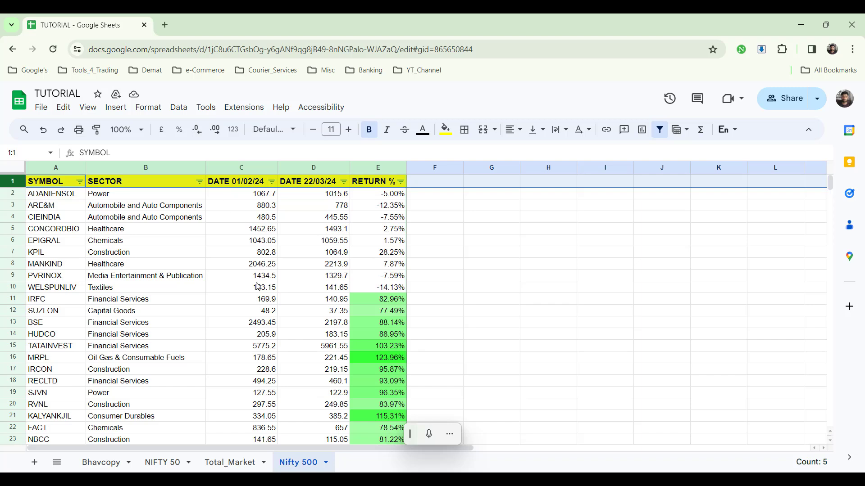
pyautogui.click(259, 300)
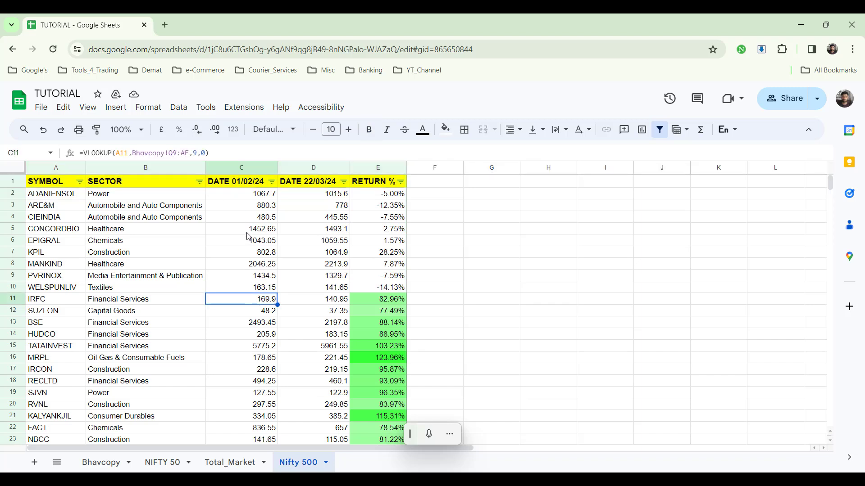
pyautogui.click(233, 197)
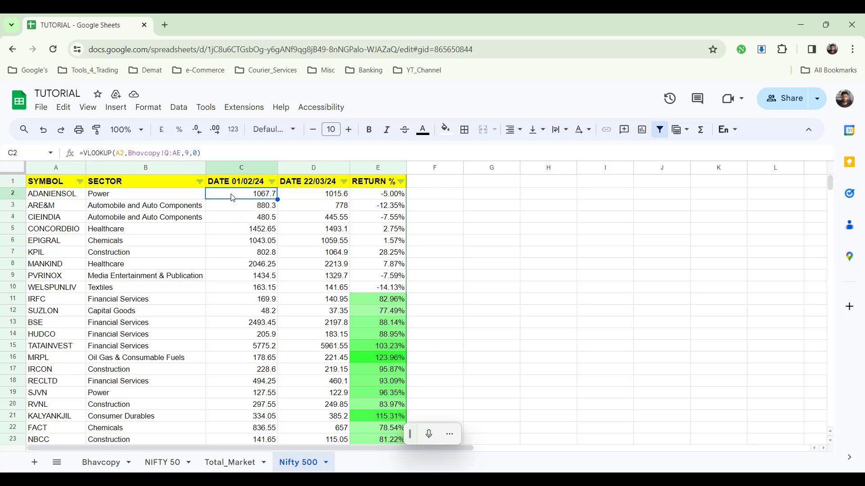
pyautogui.hotkey('ctrl', 'shift', 'Down')
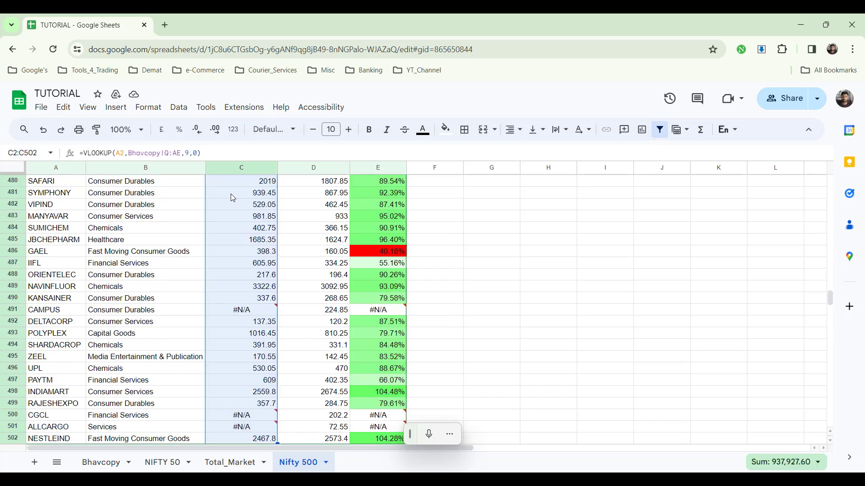
pyautogui.press('Delete')
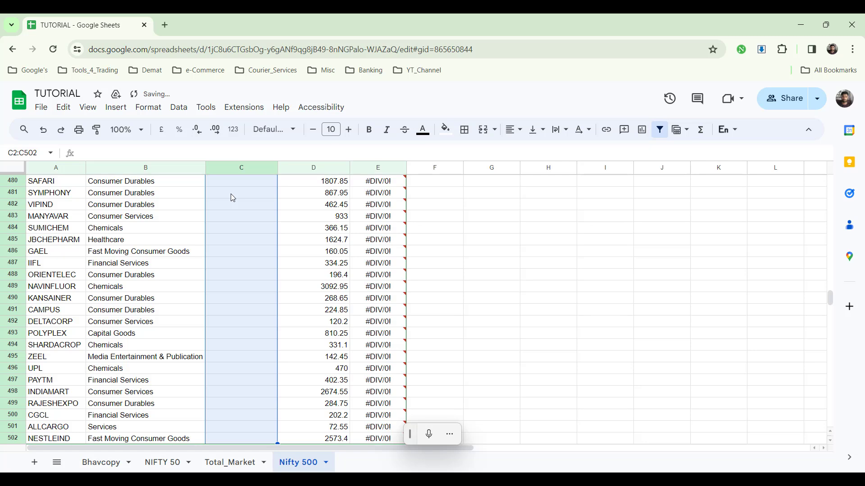
pyautogui.hotkey('ctrl', 'Up')
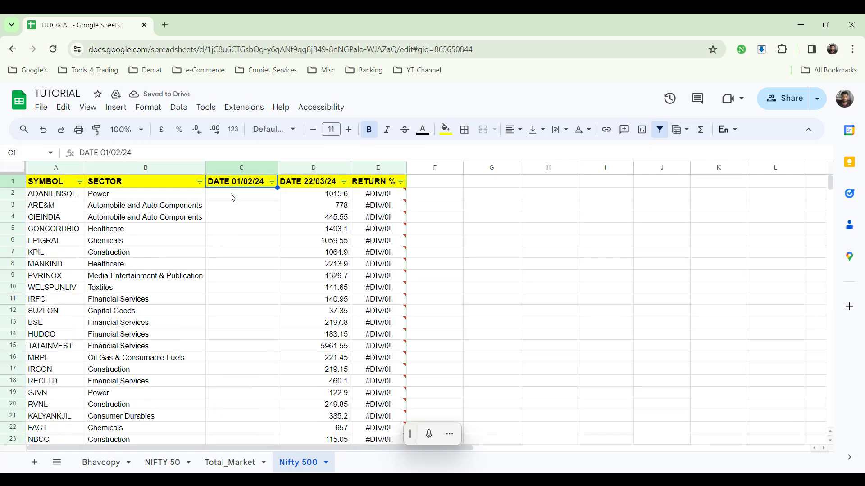
# - Start a VLOOKUP formula in C2 with A2 as the search key
pyautogui.click(232, 198)
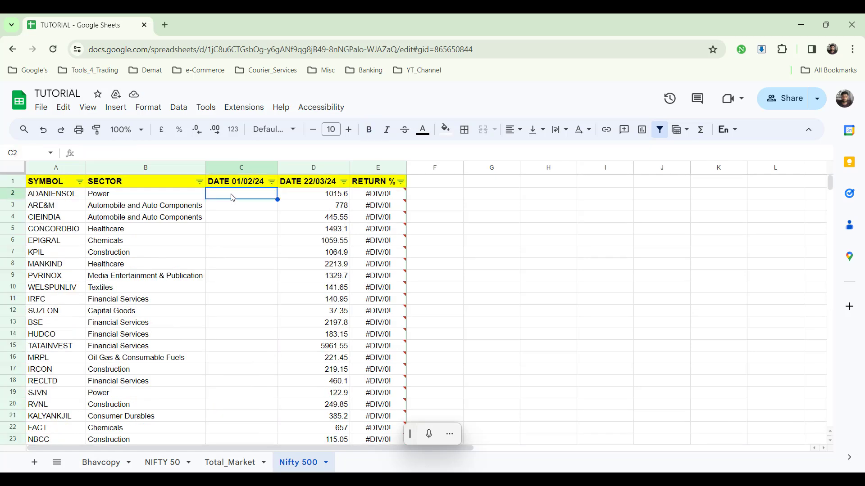
pyautogui.write('=vl')
pyautogui.press('Tab')
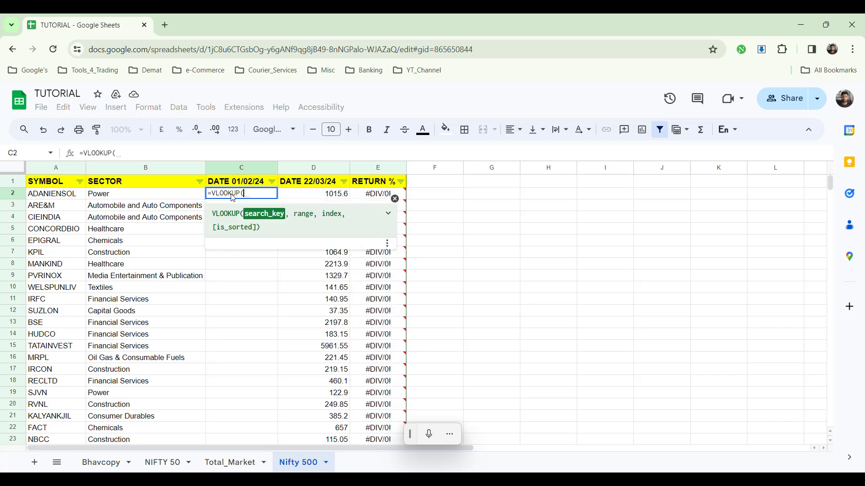
pyautogui.click(44, 197)
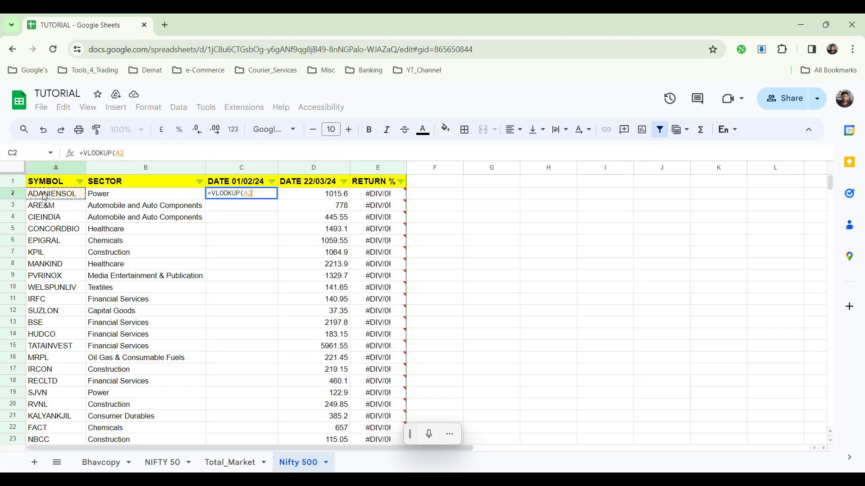
pyautogui.write(',')
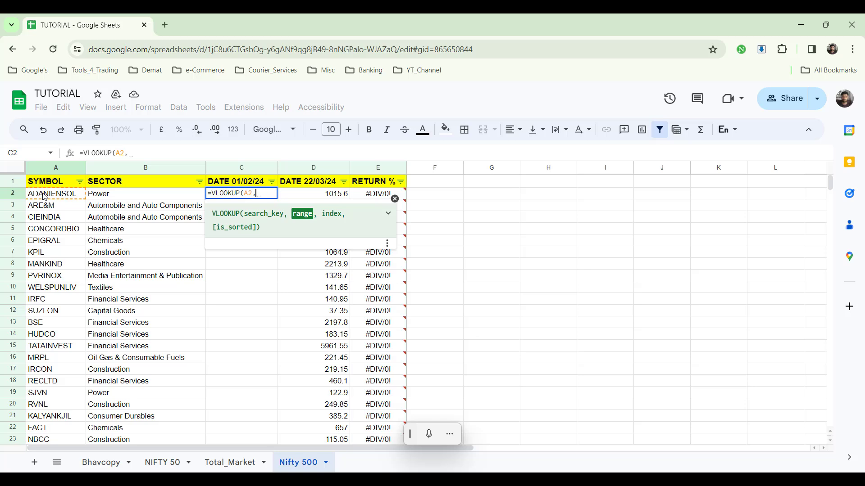
# - Pick columns Q through AE of the Bhavcopy sheet as the range of the C2 VLOOKUP
pyautogui.click(110, 463)
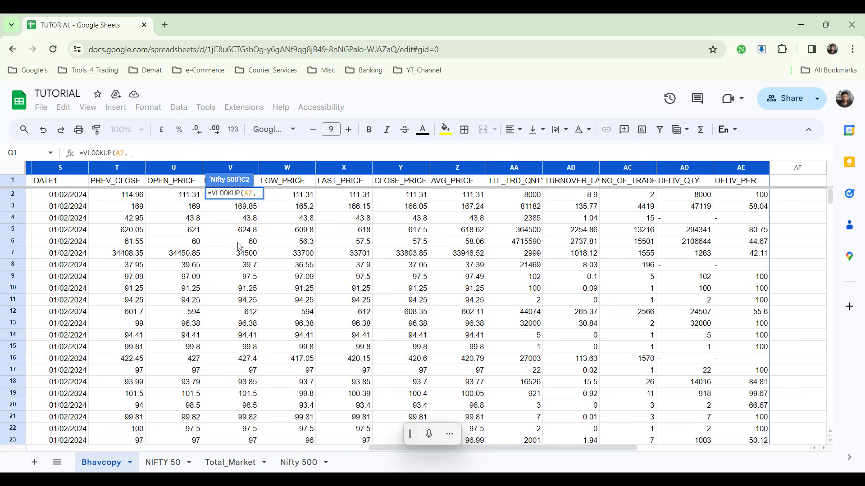
pyautogui.hscroll(-3, 239, 246)
pyautogui.click(88, 167)
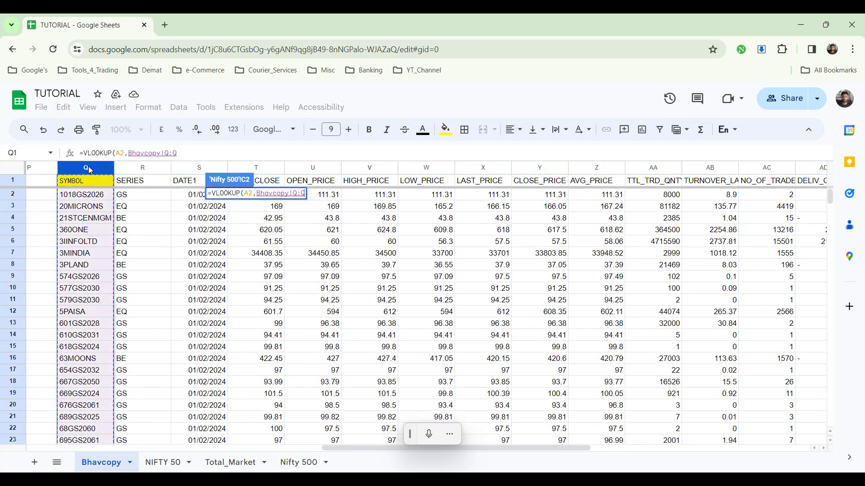
pyautogui.hotkey('shift', 'Right')
pyautogui.hotkey('shift', 'Right')
pyautogui.hotkey('shift', 'Right')
pyautogui.hotkey('shift', 'Right')
pyautogui.hotkey('shift', 'Right')
pyautogui.hotkey('shift', 'Right')
pyautogui.hotkey('shift', 'Right')
pyautogui.hotkey('shift', 'Right')
pyautogui.hotkey('shift', 'Right')
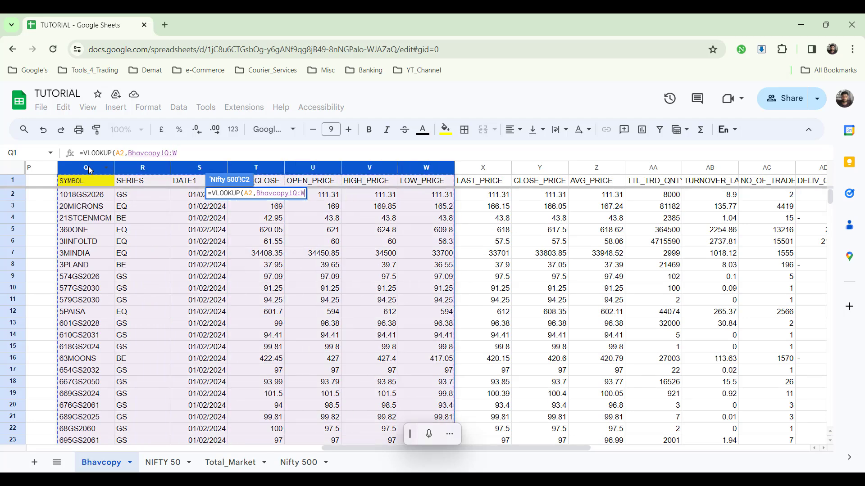
pyautogui.hotkey('shift', 'Right')
pyautogui.hotkey('shift', 'Right')
pyautogui.hotkey('shift', 'Right')
pyautogui.hotkey('shift', 'Right')
pyautogui.hotkey('shift', 'Right')
pyautogui.hotkey('shift', 'Right')
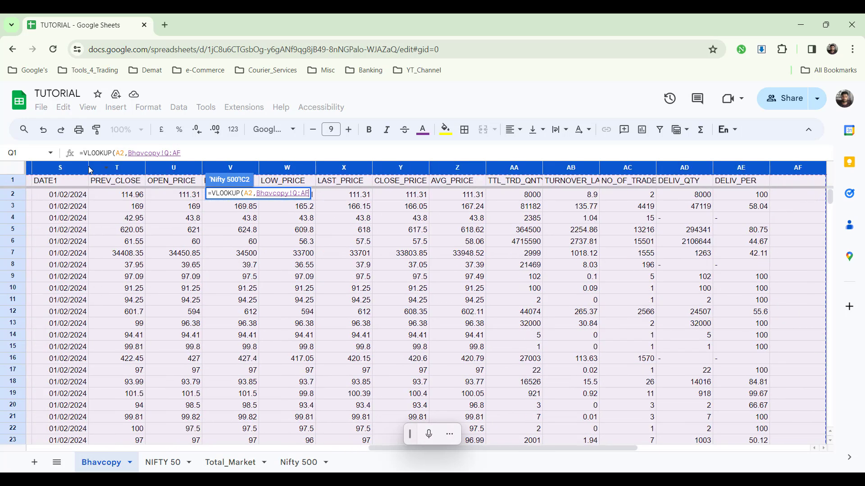
pyautogui.hotkey('shift', 'Left')
# - Finish the C2 formula as =VLOOKUP(A2,Bhavcopy!Q:AE,9,0) and fill it down the DATE 01/02/24 column
pyautogui.write(',')
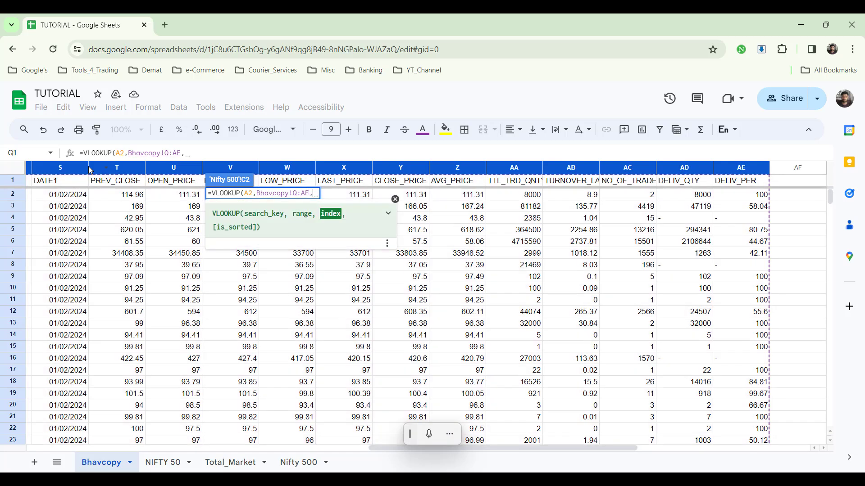
pyautogui.write('9')
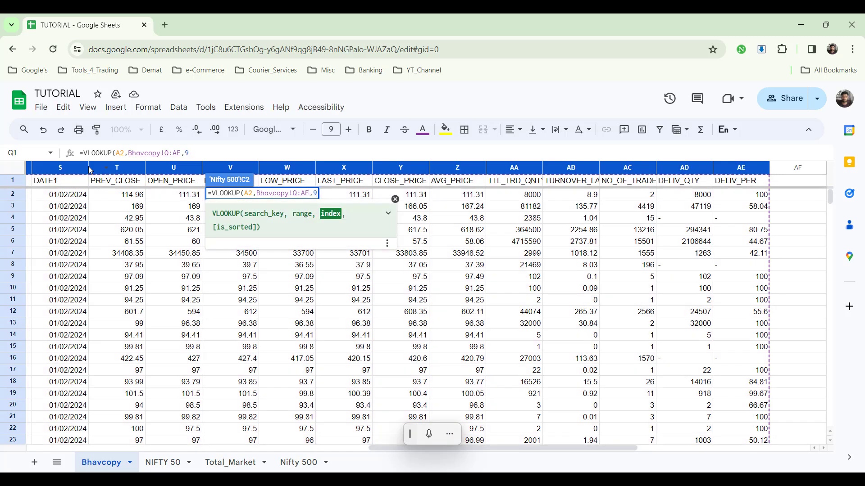
pyautogui.write(',0')
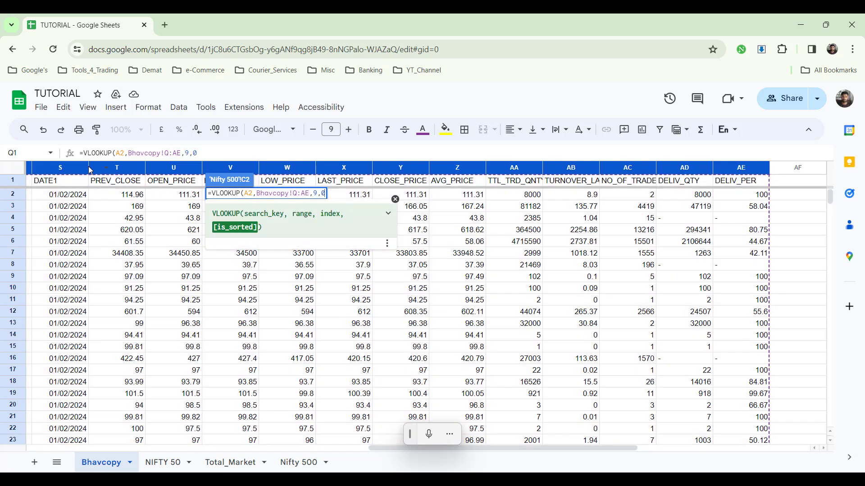
pyautogui.press('Return')
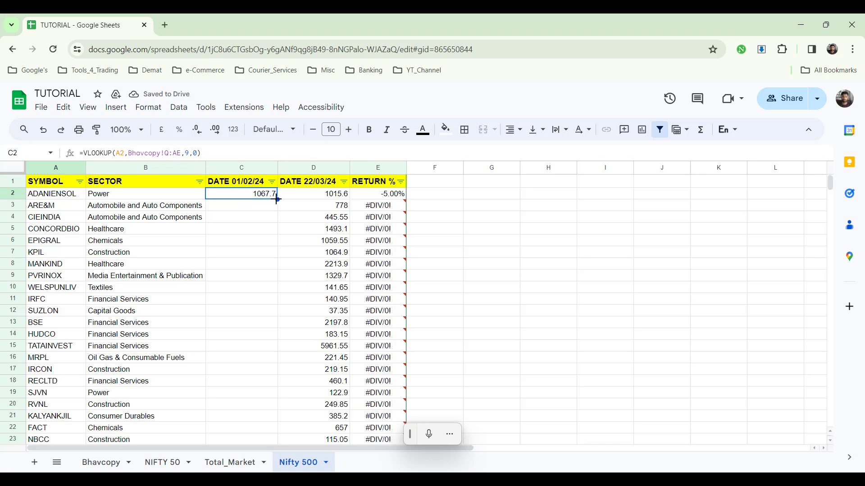
pyautogui.doubleClick(276, 199)
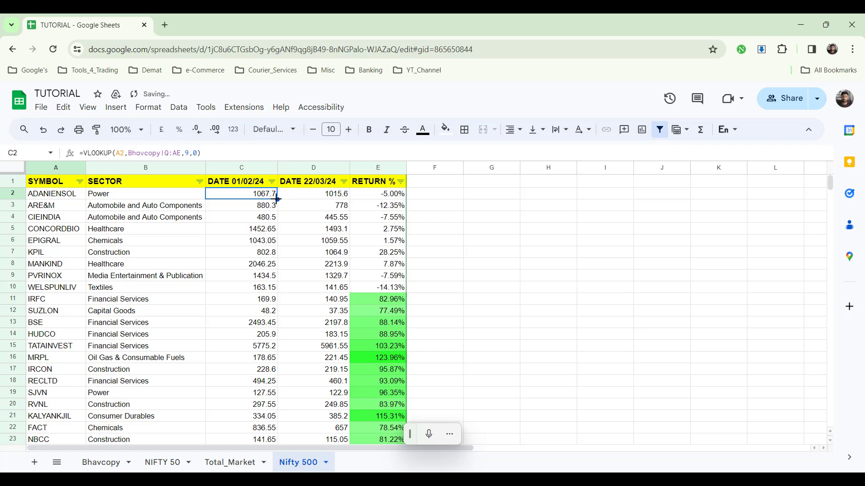
# - Sort the table by the RETURN % column from Z to A
pyautogui.click(317, 195)
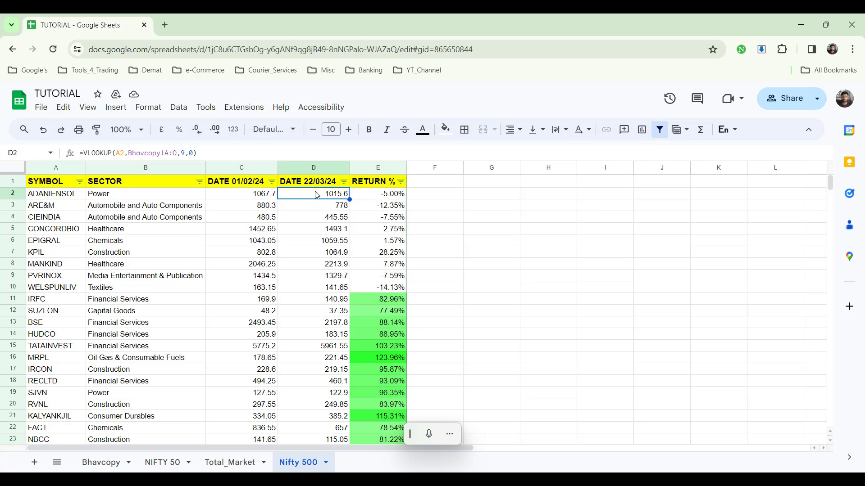
pyautogui.click(401, 182)
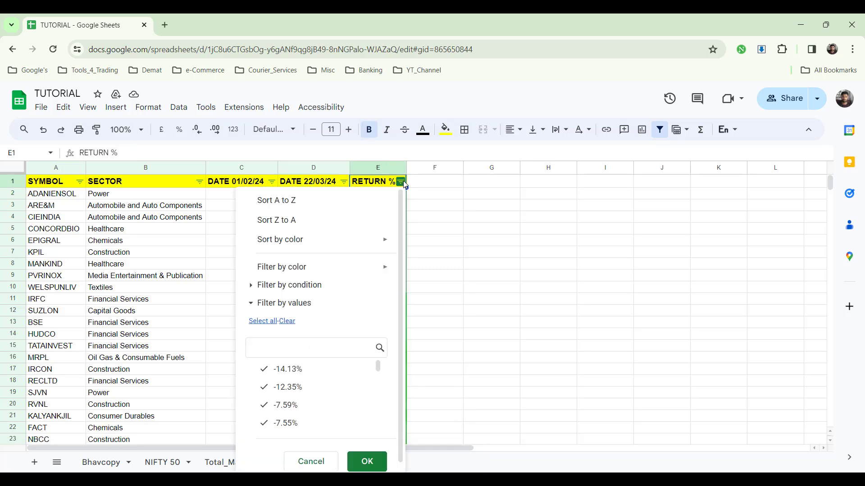
pyautogui.click(315, 219)
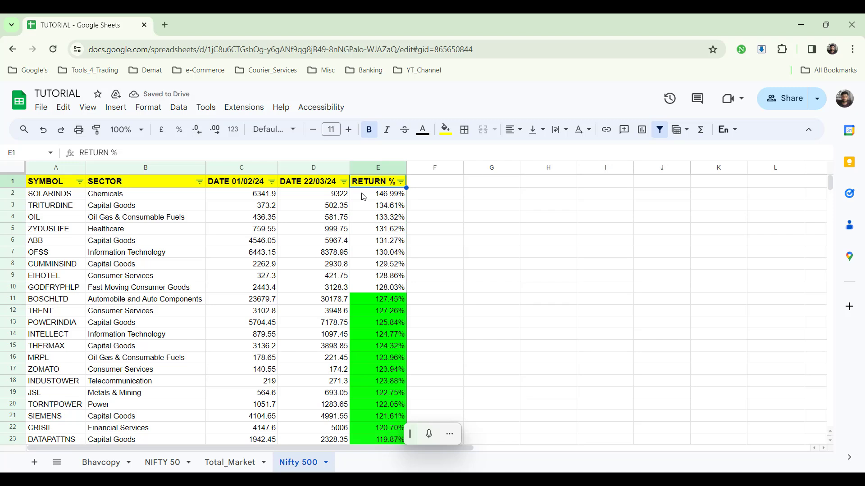
# - Replace the RETURN % formula in E2 with =LN(D2/C2)
pyautogui.click(363, 197)
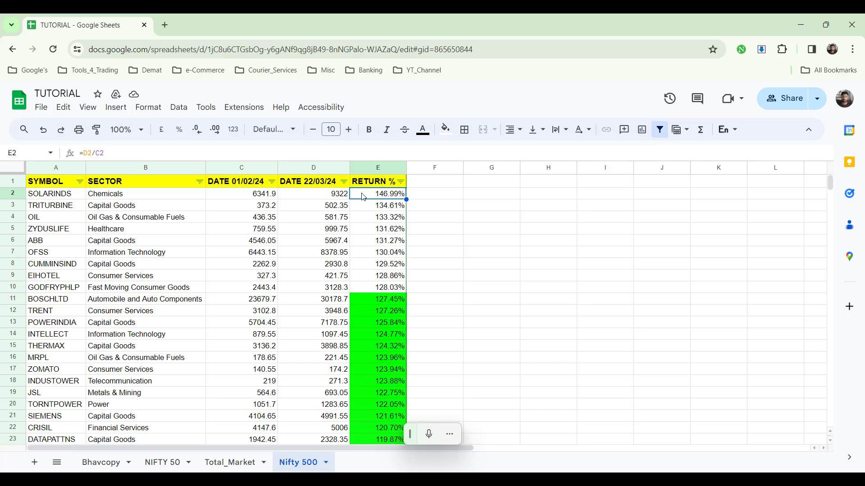
pyautogui.press('Down')
pyautogui.press('Up')
pyautogui.write('=ln')
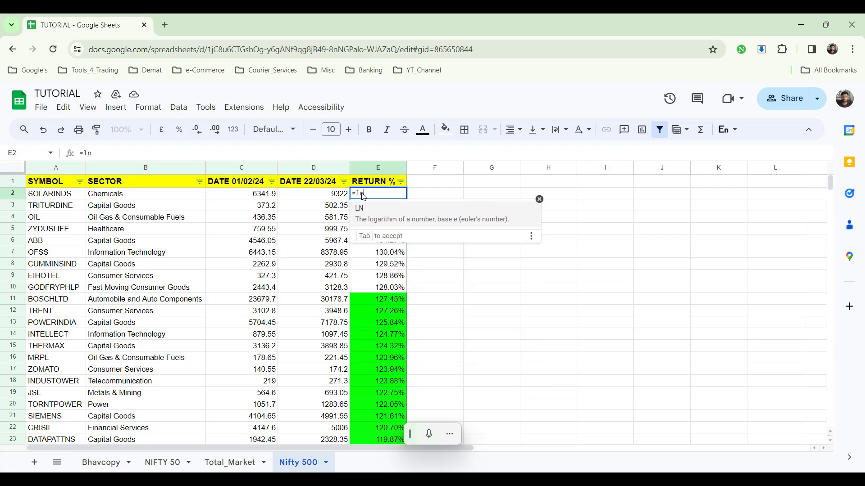
pyautogui.press('Tab')
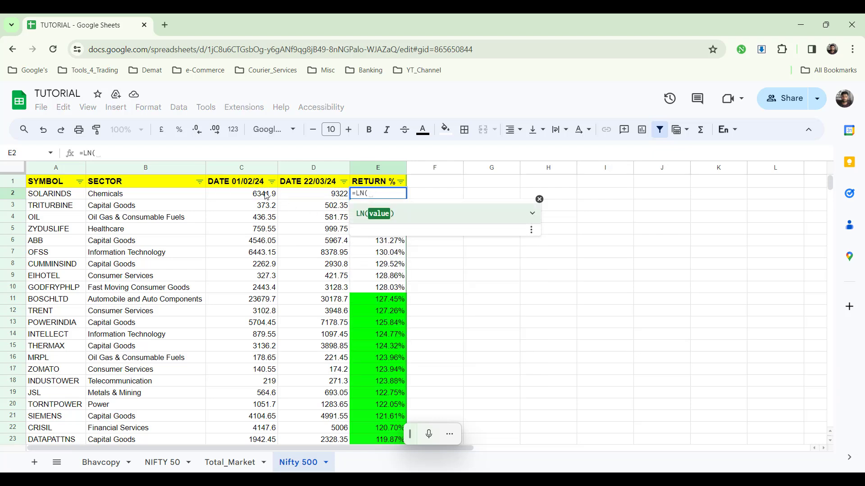
pyautogui.click(297, 196)
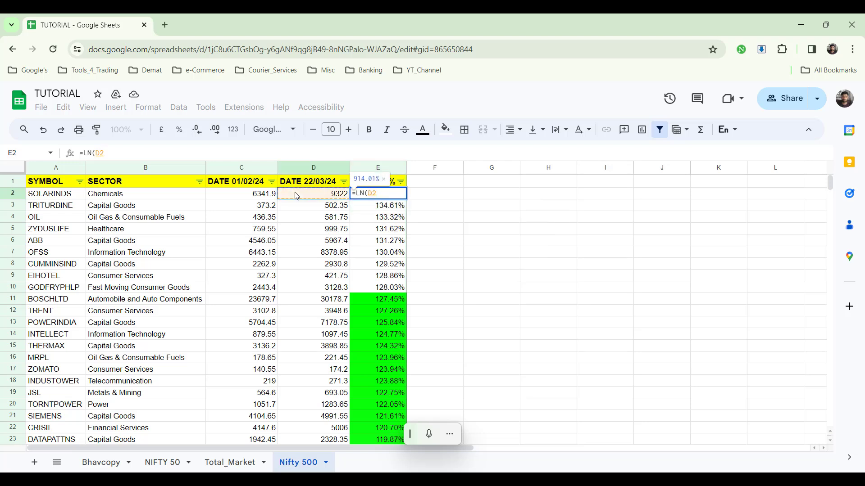
pyautogui.write('/')
pyautogui.click(259, 200)
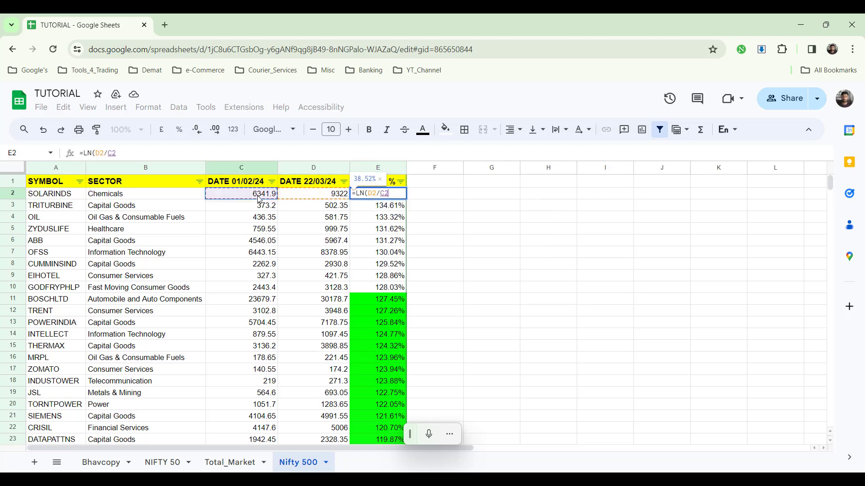
pyautogui.write(')')
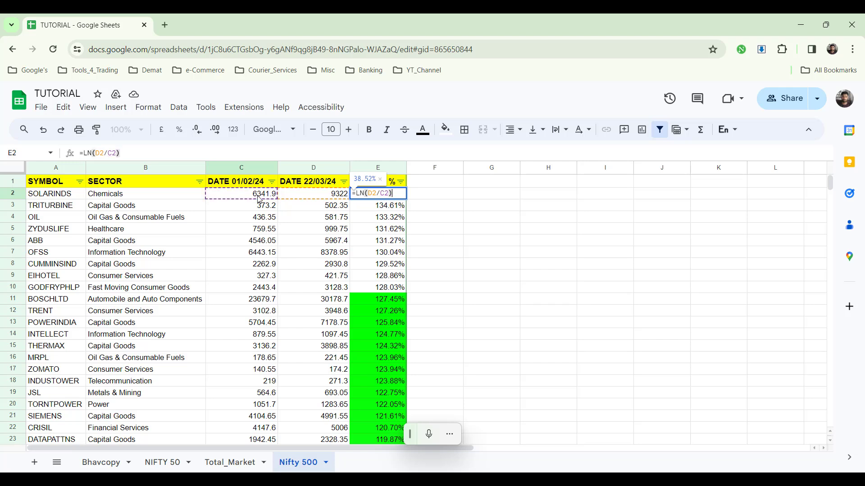
pyautogui.press('Return')
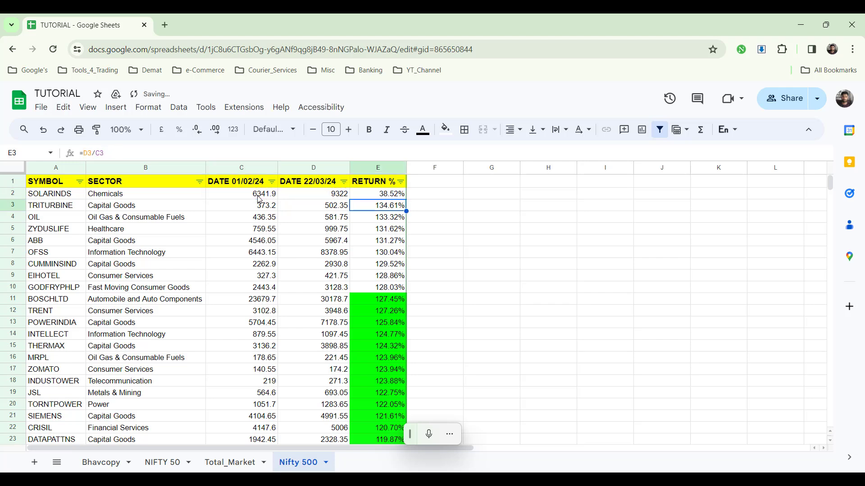
# - Clear the old return formulas from E3 through E502
pyautogui.click(370, 197)
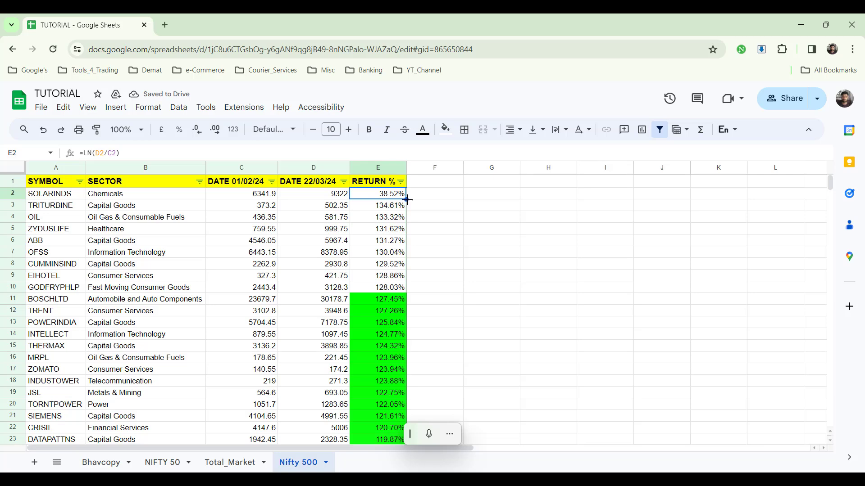
pyautogui.click(390, 210)
pyautogui.hotkey('ctrl', 'shift', 'Down')
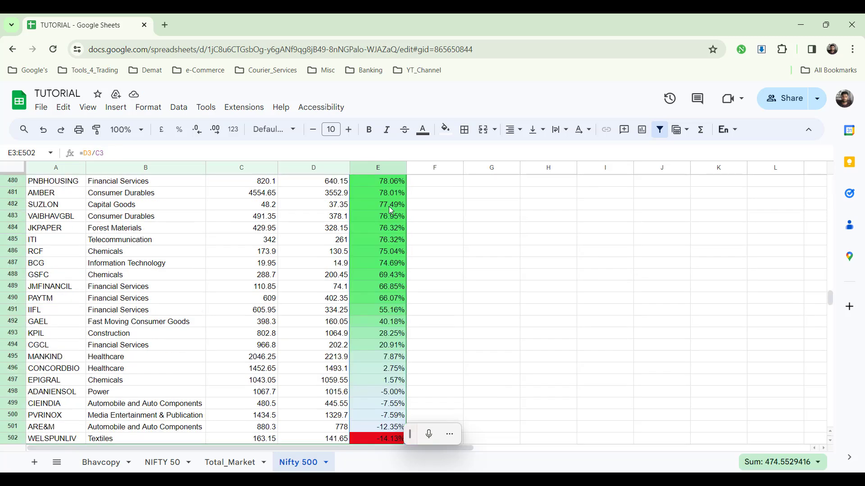
pyautogui.press('Delete')
# - Fill the E2 log return formula down the RETURN % column and sort the table by that column from Z to A
pyautogui.scroll(15, 390, 211)
pyautogui.scroll(5, 390, 210)
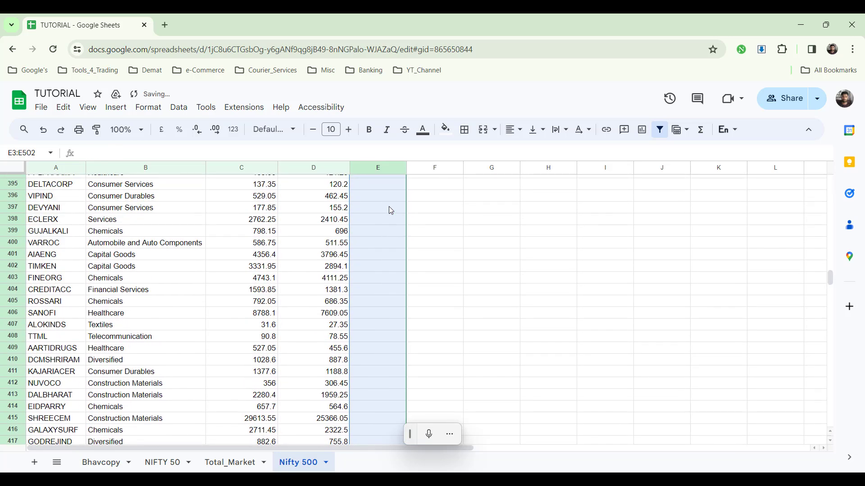
pyautogui.click(391, 211)
pyautogui.hotkey('ctrl', 'Up')
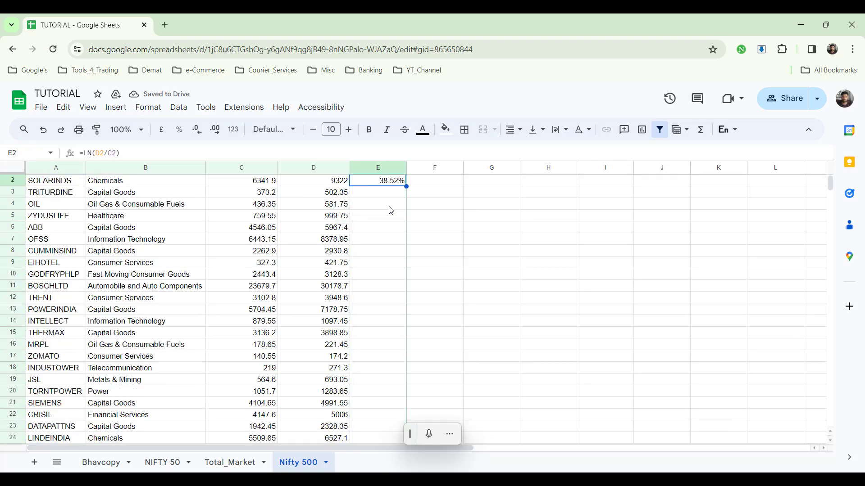
pyautogui.doubleClick(407, 185)
pyautogui.scroll(1, 361, 212)
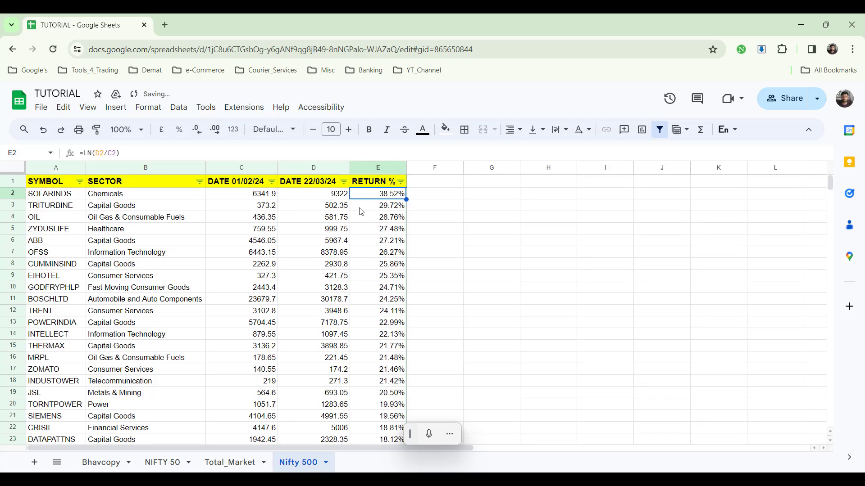
pyautogui.click(400, 182)
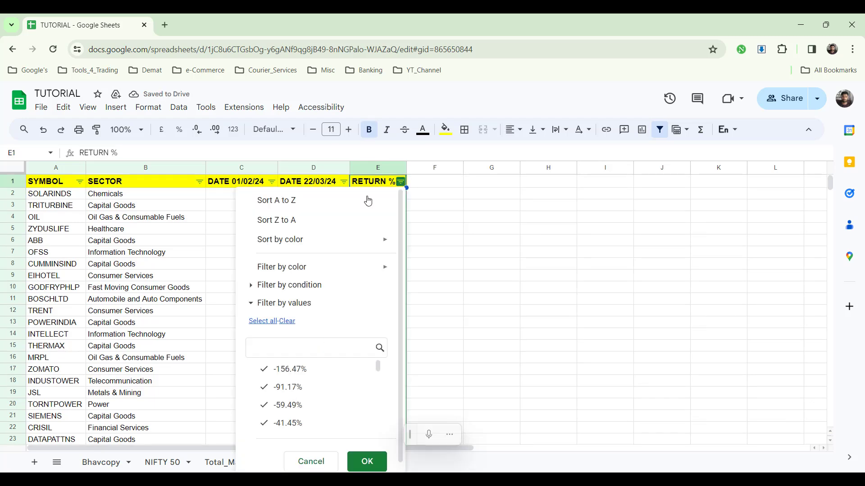
pyautogui.click(319, 220)
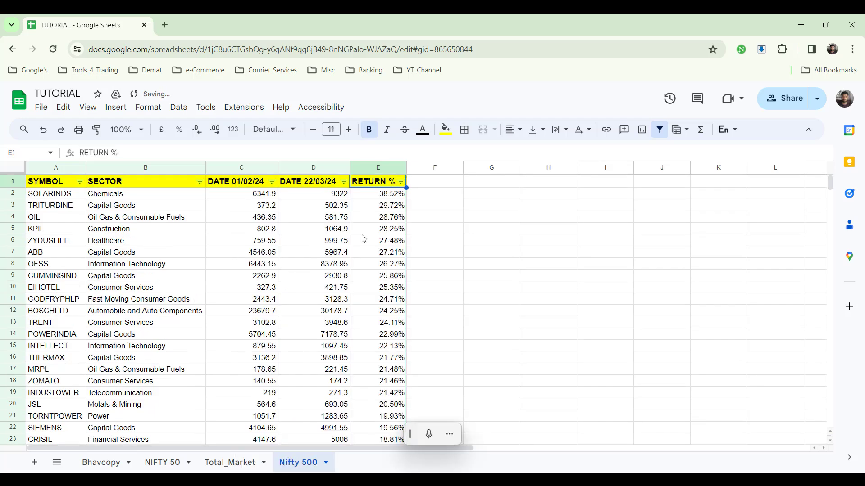
# - Add a conditional formatting color scale to E2:E502 using the green-white-red preset
pyautogui.click(381, 197)
pyautogui.hotkey('ctrl', 'shift', 'Down')
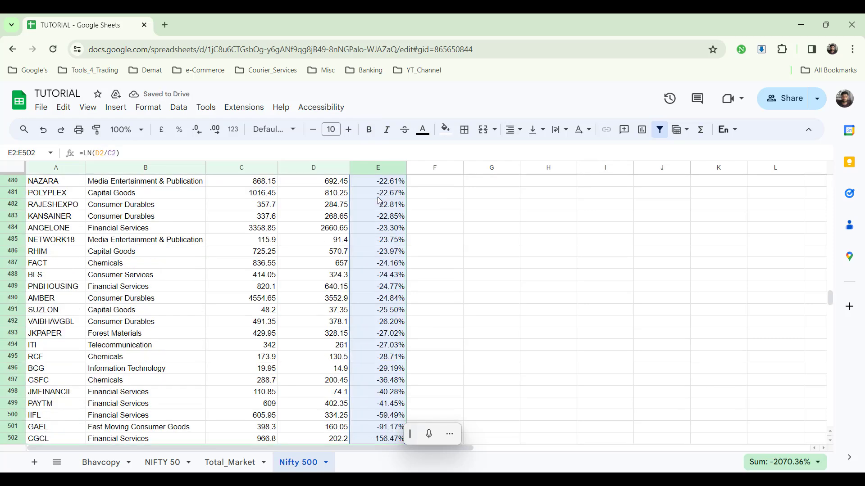
pyautogui.click(423, 132)
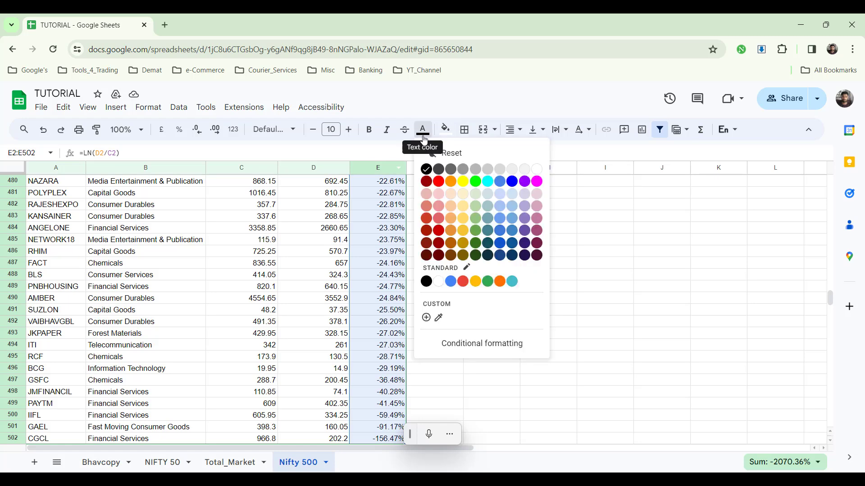
pyautogui.click(496, 352)
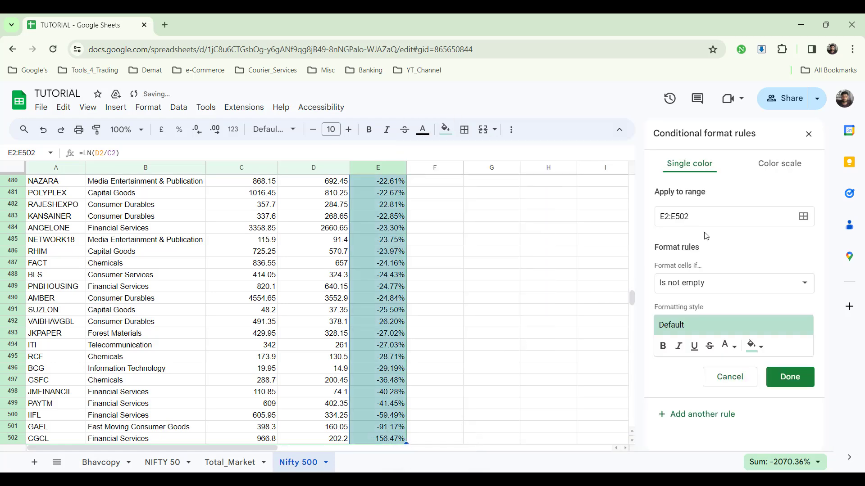
pyautogui.click(767, 165)
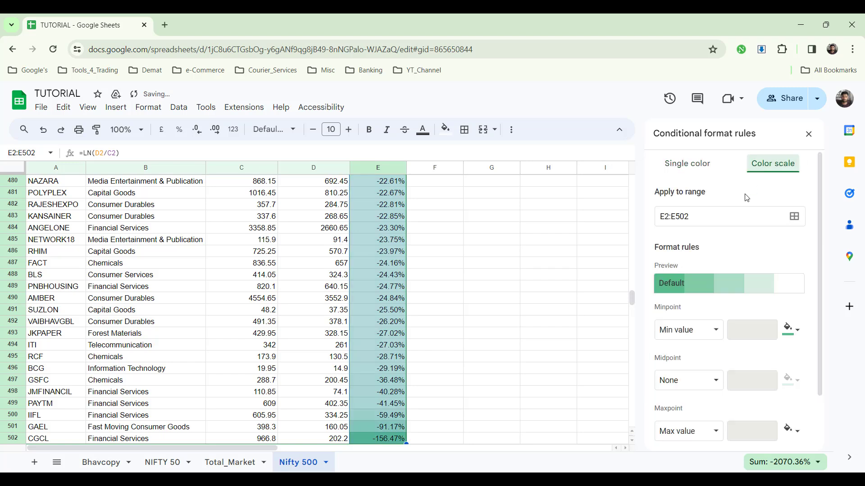
pyautogui.click(713, 283)
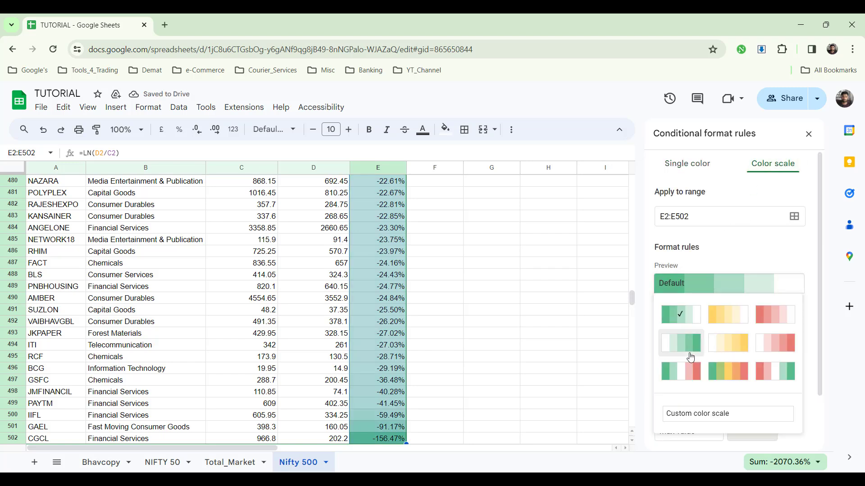
pyautogui.click(676, 377)
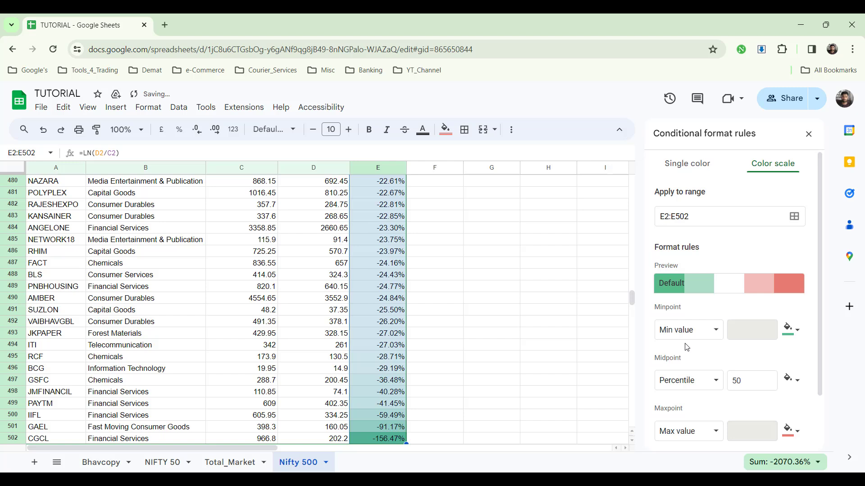
# - Set the color scale's midpoint percentile to 0
pyautogui.click(743, 383)
pyautogui.press('BackSpace')
pyautogui.press('BackSpace')
pyautogui.write('0')
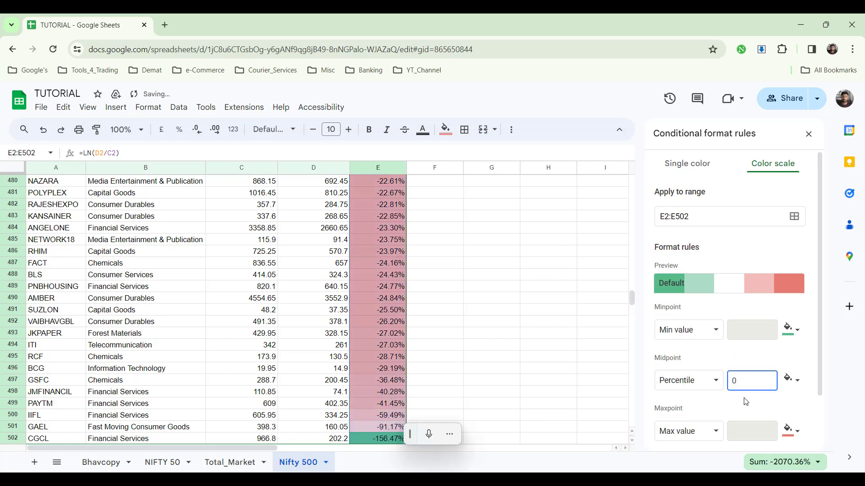
# - Try pure red for the color scale's minpoint and bright green for its maxpoint
pyautogui.click(792, 331)
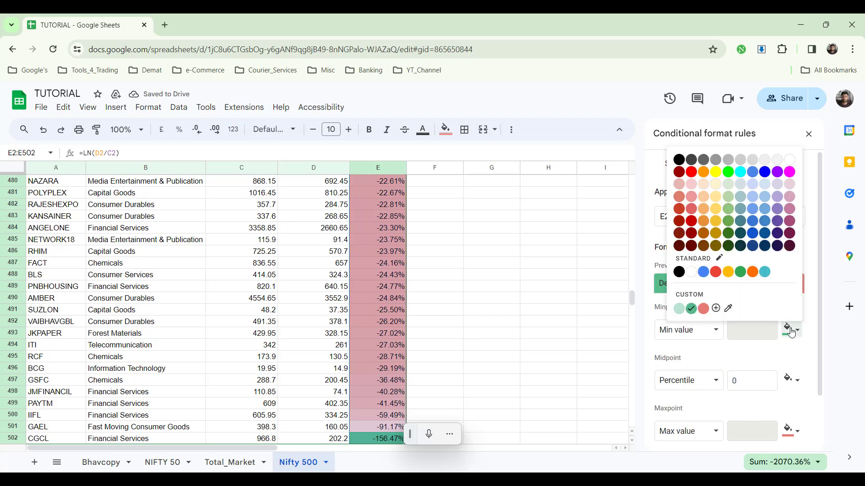
pyautogui.click(690, 174)
pyautogui.click(792, 431)
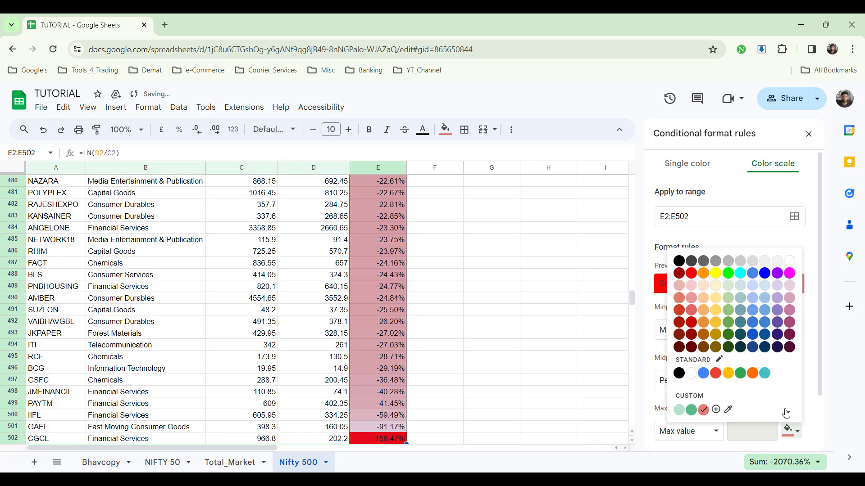
pyautogui.click(728, 273)
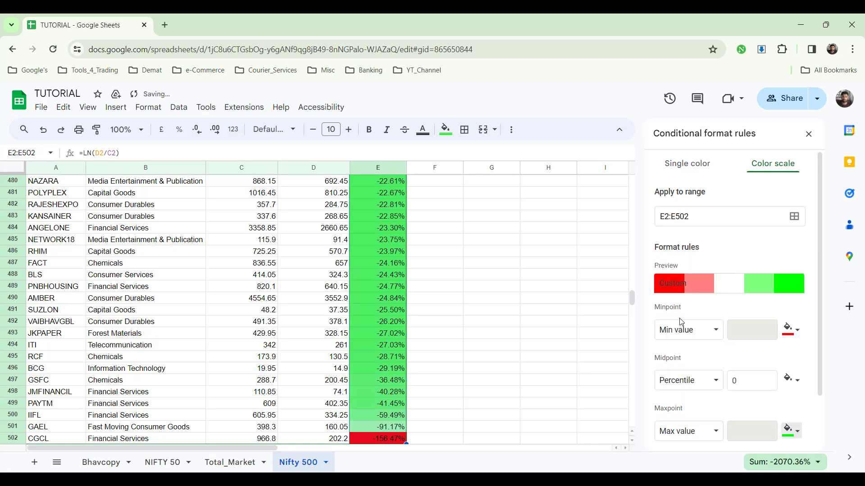
# - Set the maxpoint to the standard green and the minpoint to the custom light red, and save the color scale rule
pyautogui.click(792, 431)
pyautogui.click(740, 375)
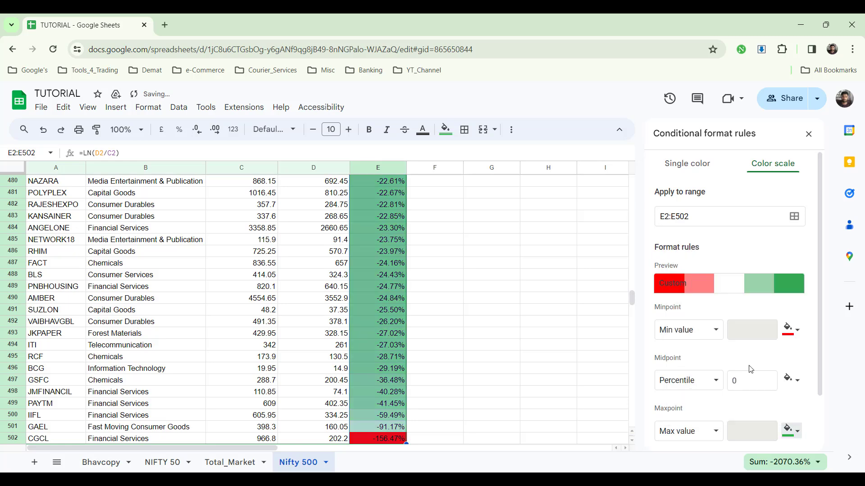
pyautogui.click(787, 334)
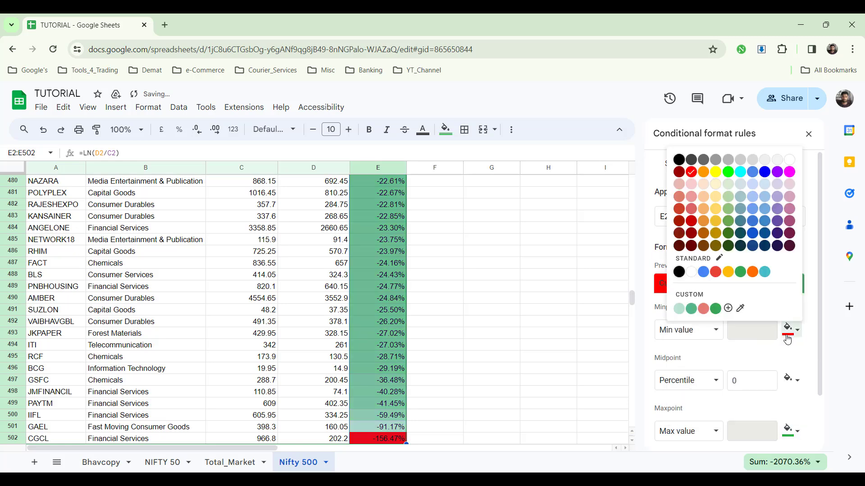
pyautogui.click(703, 309)
pyautogui.scroll(-2, 719, 367)
pyautogui.scroll(-1, 719, 367)
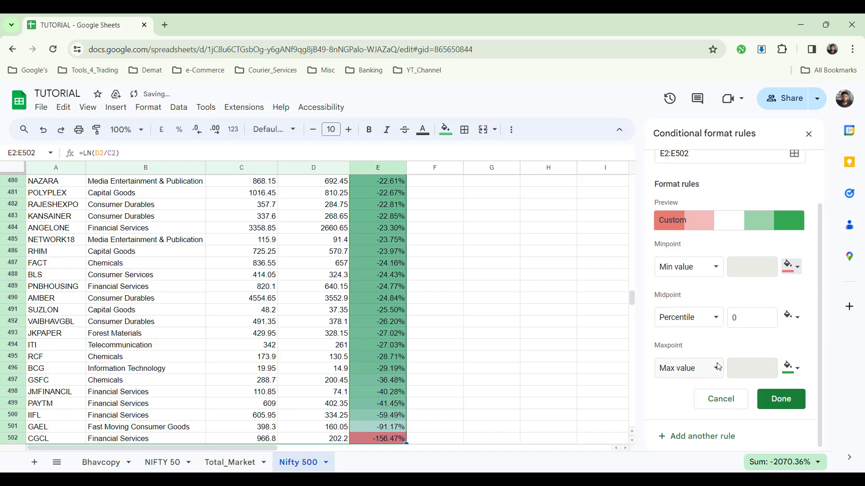
pyautogui.scroll(2, 718, 367)
pyautogui.scroll(-2, 719, 367)
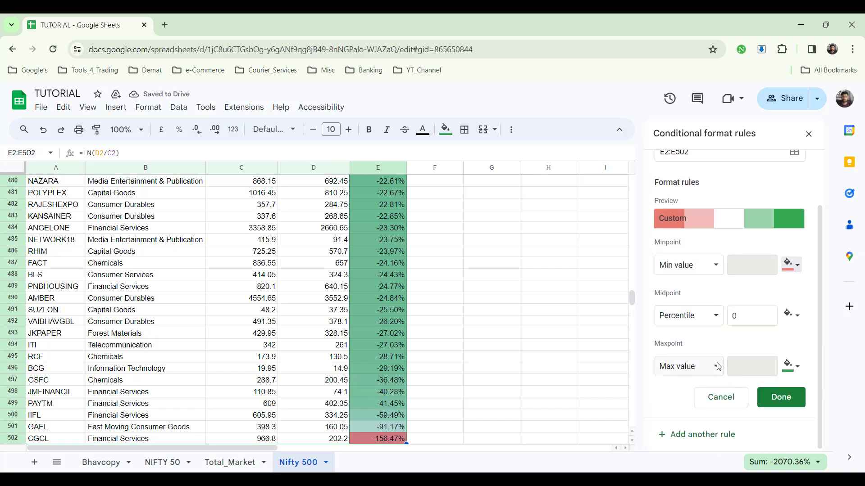
pyautogui.click(793, 400)
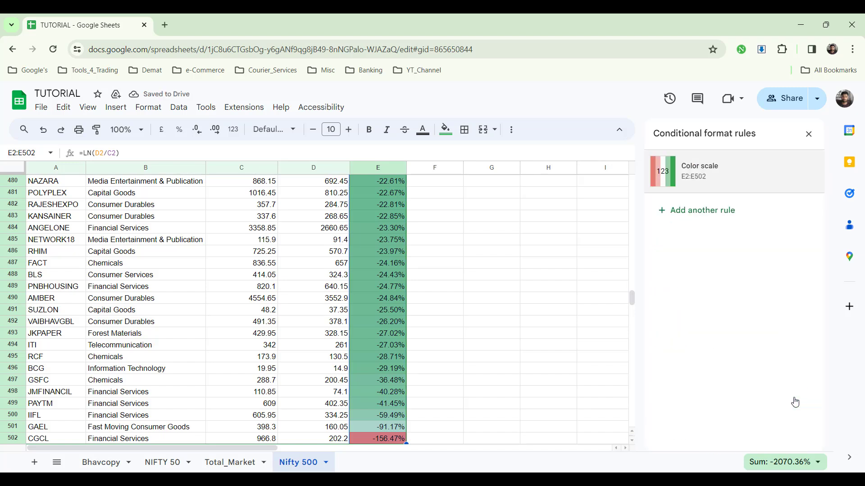
# - Check the colored RETURN % column, close the conditional format rules, and review the VLOOKUP formulas in C2 and D2
pyautogui.click(386, 356)
pyautogui.scroll(-1, 386, 357)
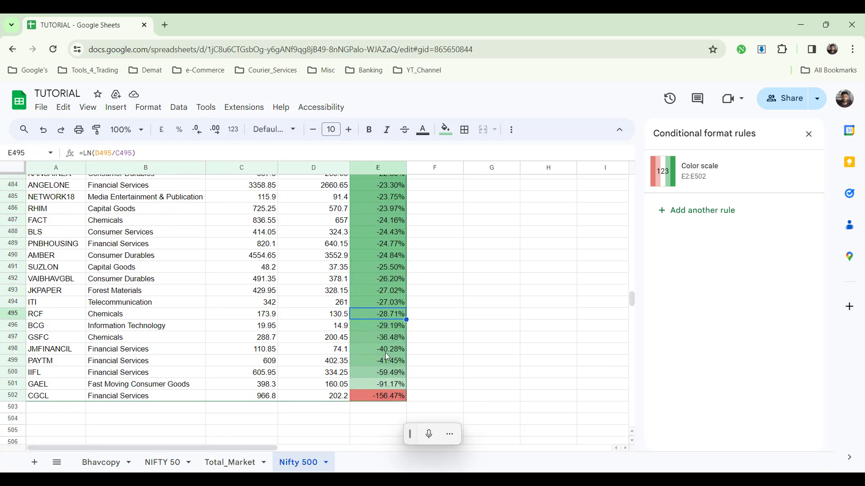
pyautogui.hotkey('ctrl', 'Up')
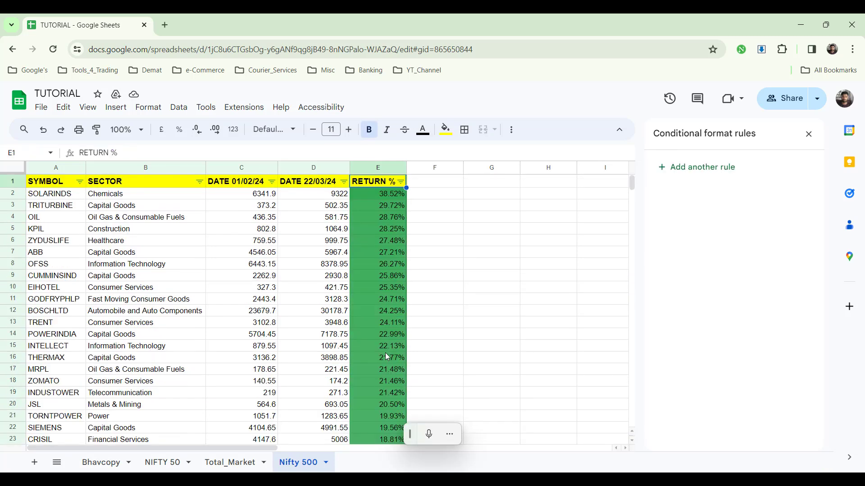
pyautogui.click(300, 196)
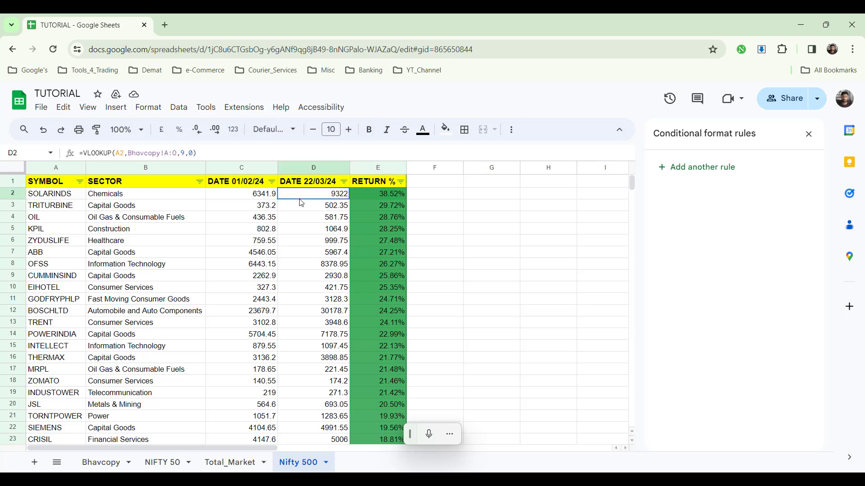
pyautogui.click(809, 135)
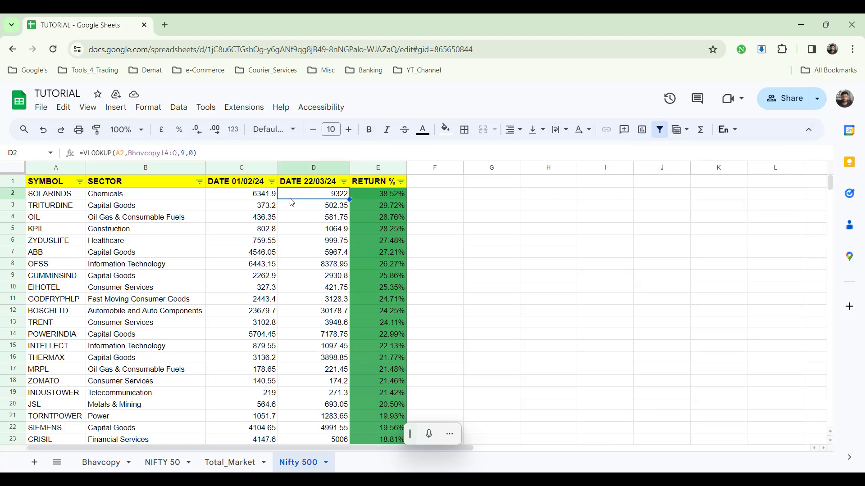
pyautogui.click(230, 197)
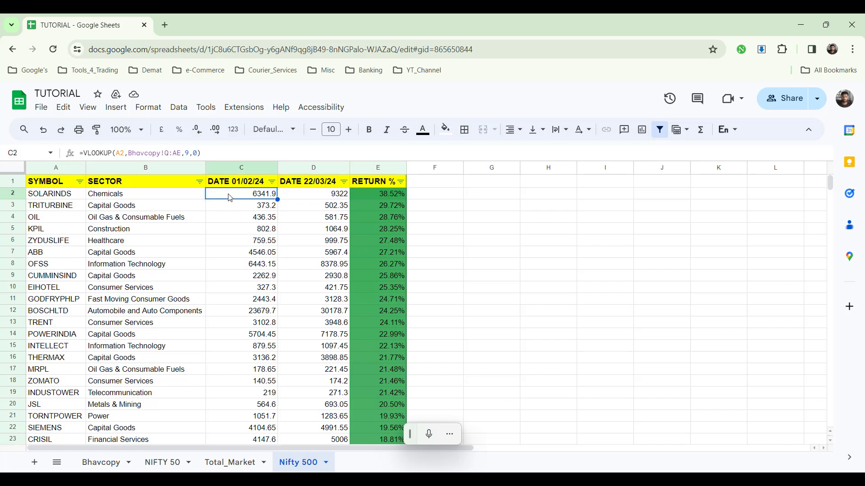
pyautogui.click(306, 198)
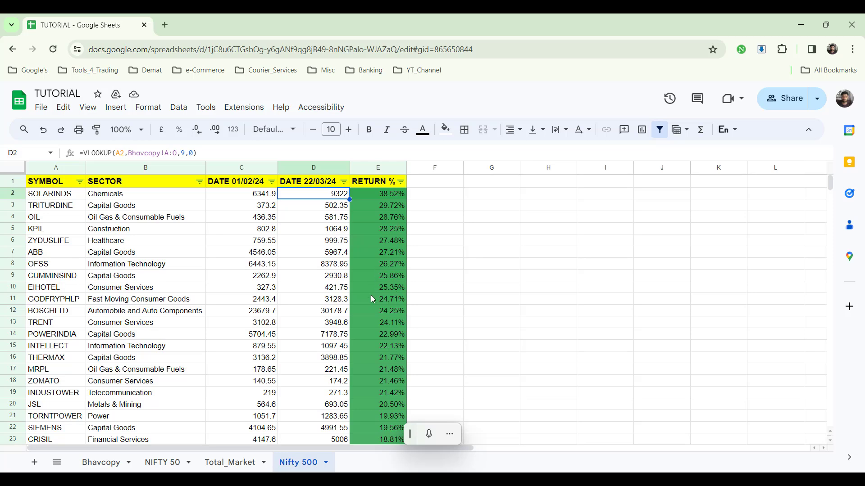
# - Sort the Nifty 500 sheet by RETURN % in ascending order and select the first stock's symbol in A2
pyautogui.scroll(-2, 371, 295)
pyautogui.scroll(2, 371, 296)
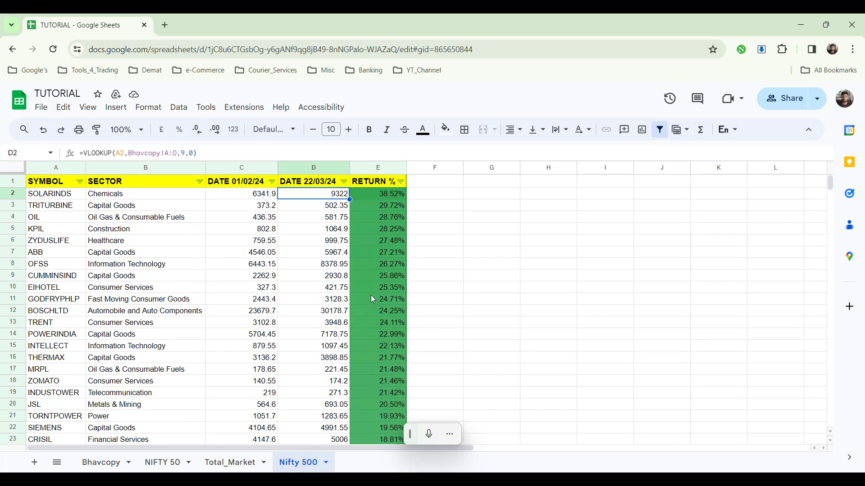
pyautogui.click(400, 181)
pyautogui.click(306, 208)
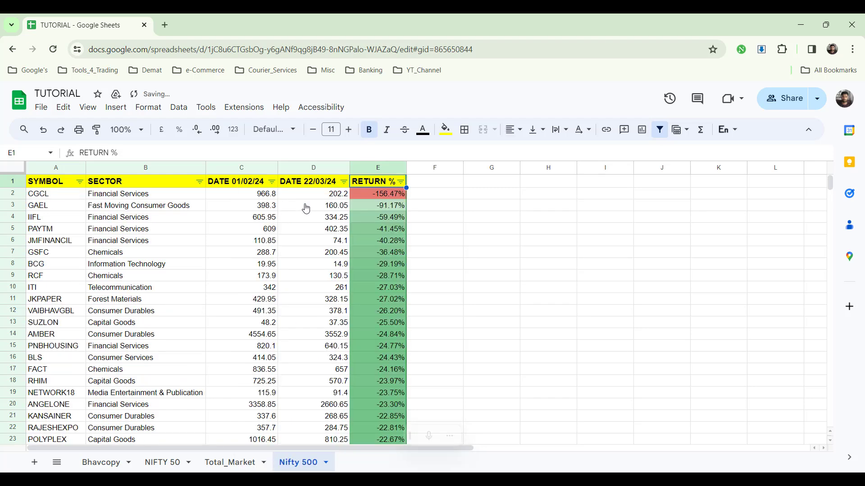
pyautogui.click(62, 198)
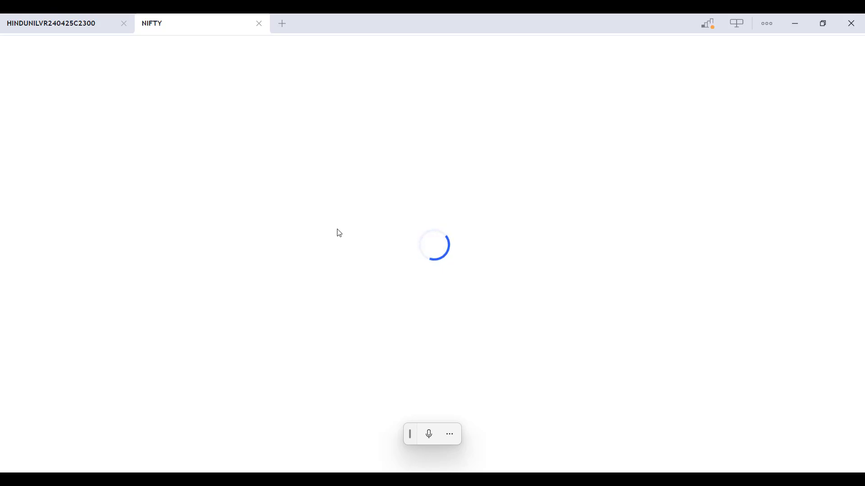
# - Switch back to the TUTORIAL spreadsheet in Google Sheets and check the color shading of the negative returns in the RETURN % column
pyautogui.moveTo(567, 479)
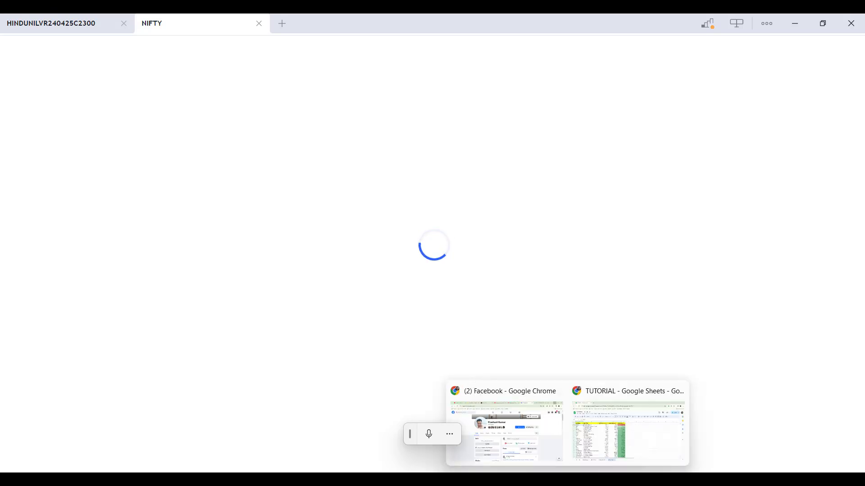
pyautogui.click(630, 447)
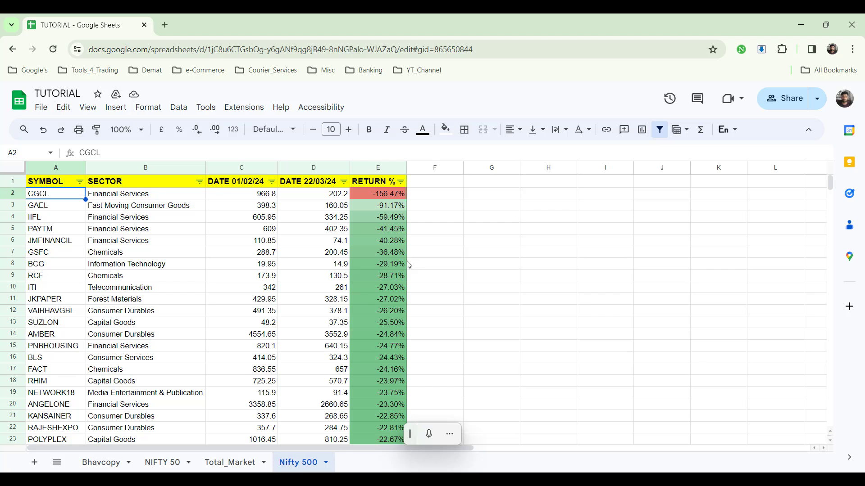
pyautogui.scroll(-5, 407, 261)
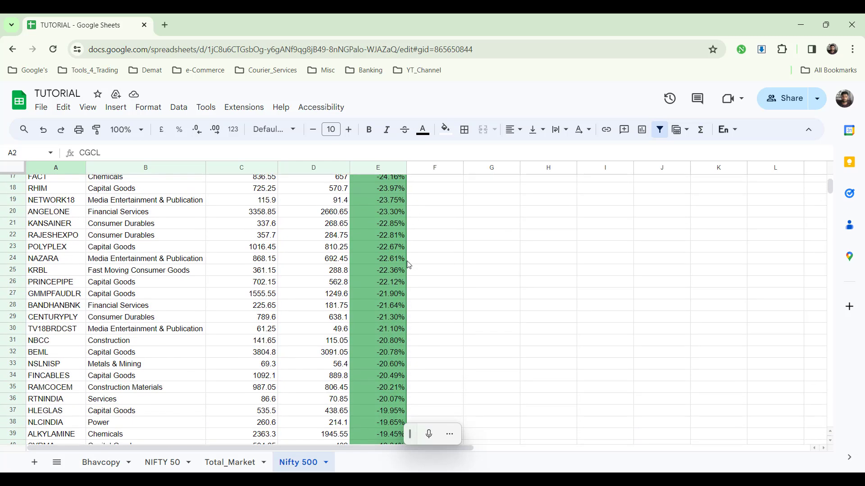
pyautogui.scroll(-8, 409, 266)
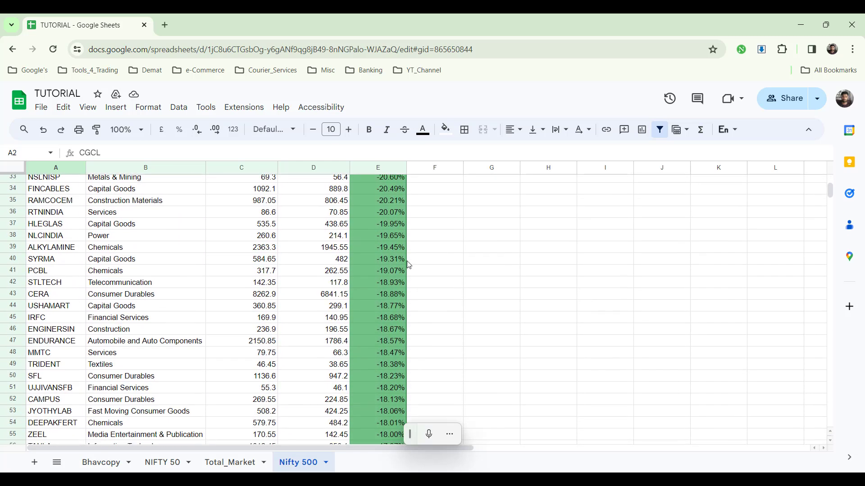
pyautogui.scroll(14, 408, 265)
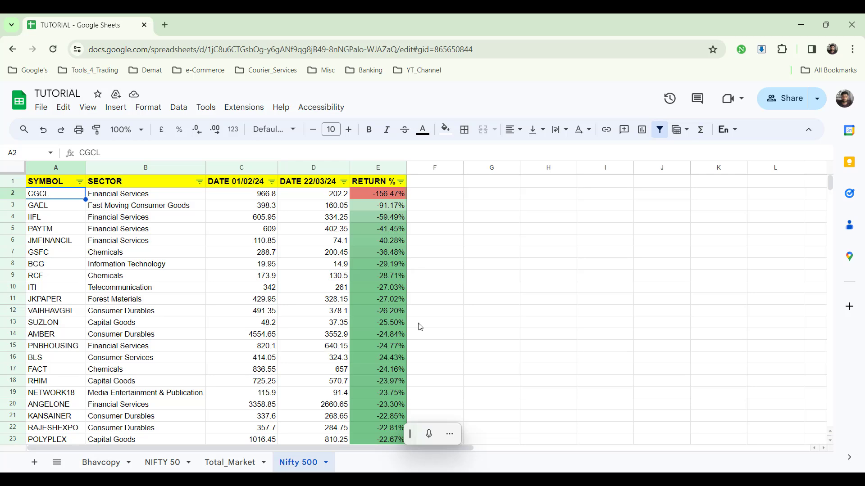
# - Open the color scale rule for E2:E502 and change its midpoint type to Number
pyautogui.click(376, 195)
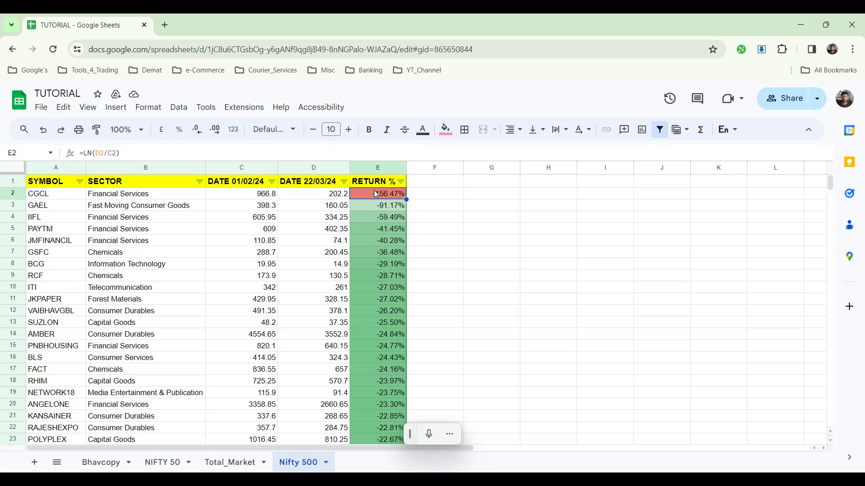
pyautogui.hotkey('ctrl', 'shift', 'Down')
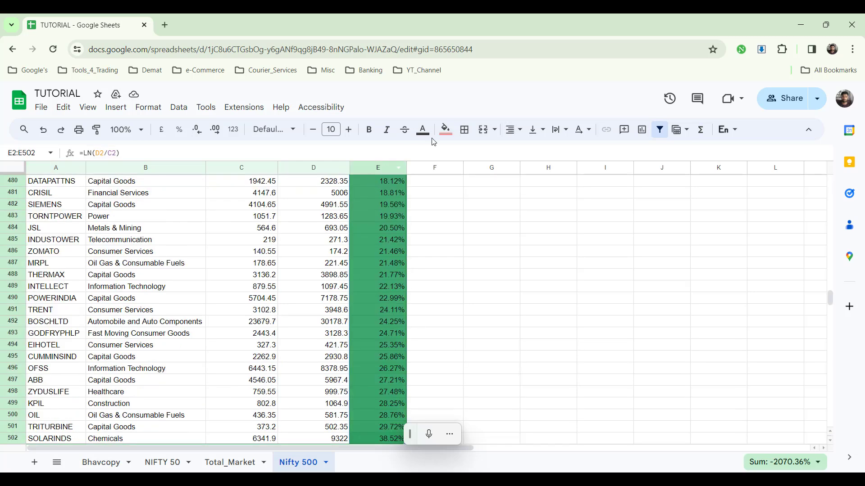
pyautogui.click(422, 132)
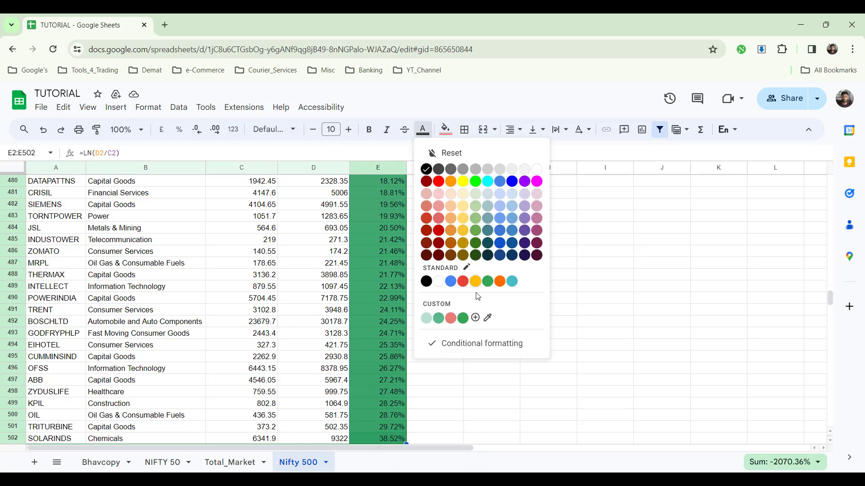
pyautogui.click(481, 345)
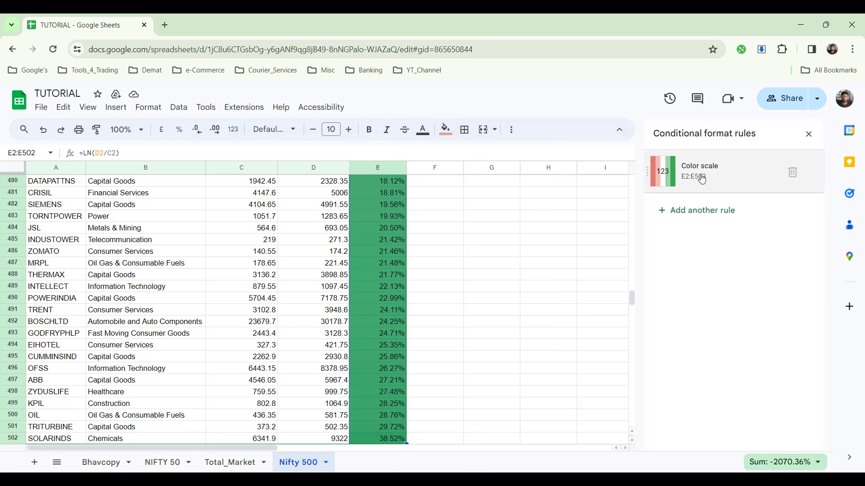
pyautogui.click(702, 179)
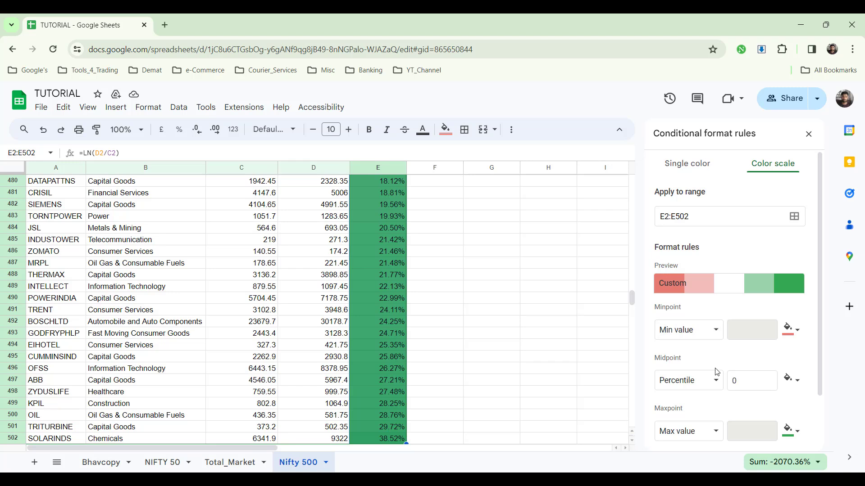
pyautogui.click(715, 381)
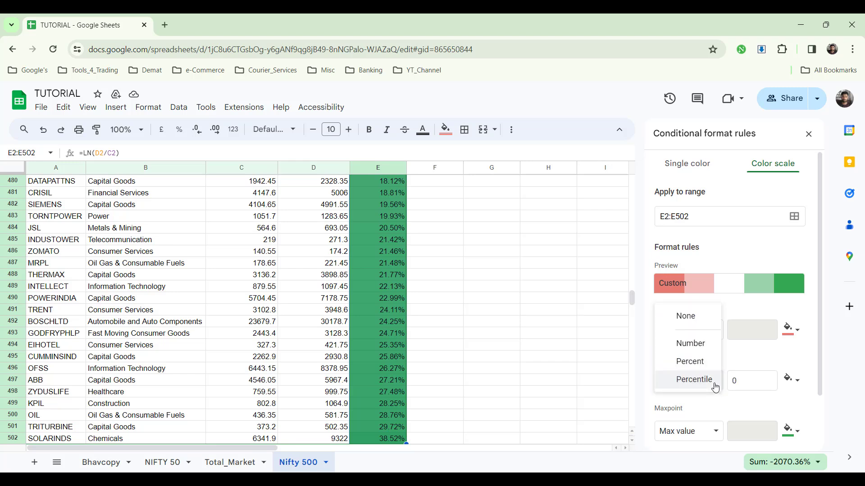
pyautogui.click(703, 350)
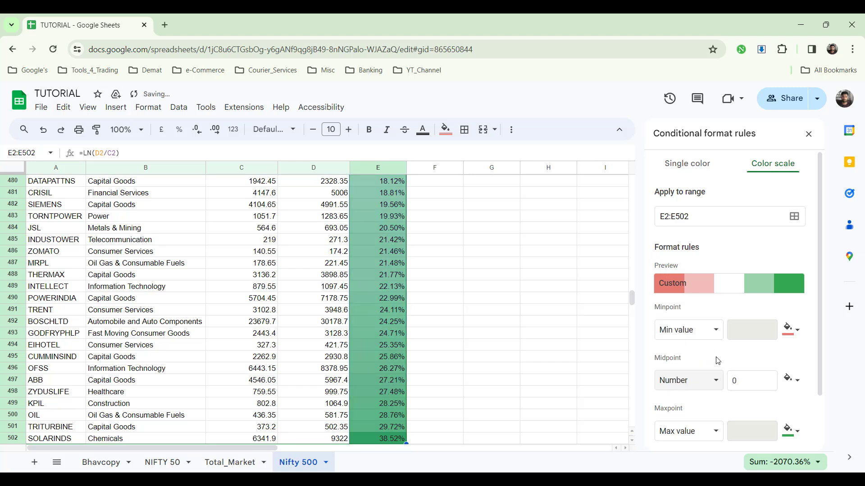
# - Try Percent as the type for the color scale's maxpoint, minpoint and midpoint
pyautogui.scroll(-2, 717, 361)
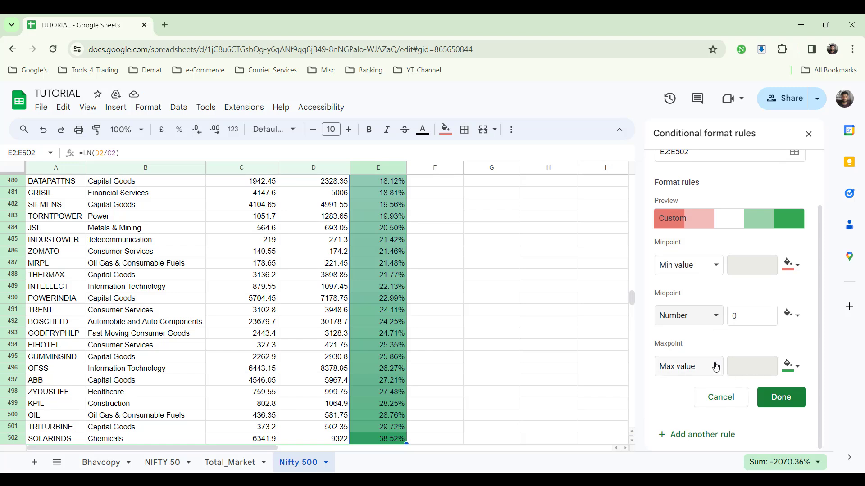
pyautogui.click(716, 367)
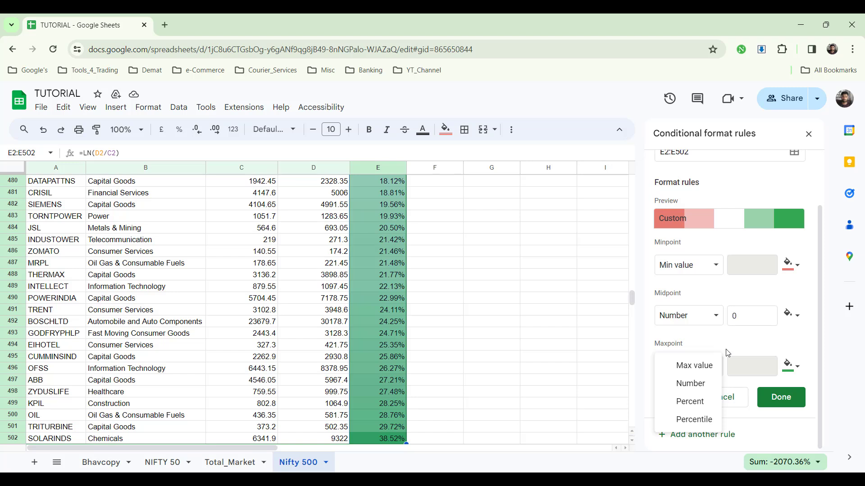
pyautogui.click(694, 402)
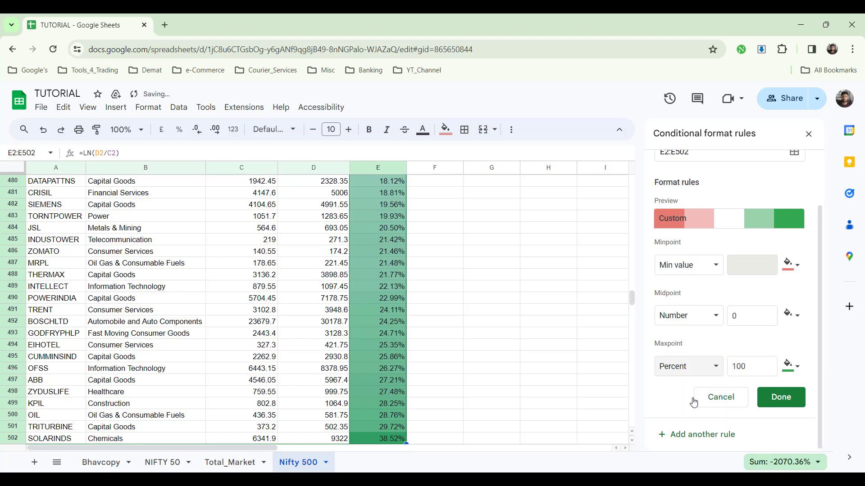
pyautogui.click(684, 269)
pyautogui.click(689, 300)
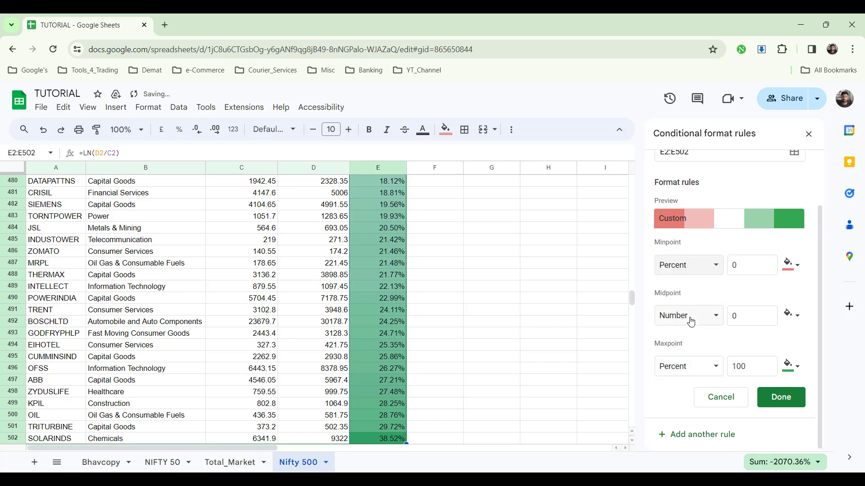
pyautogui.click(688, 315)
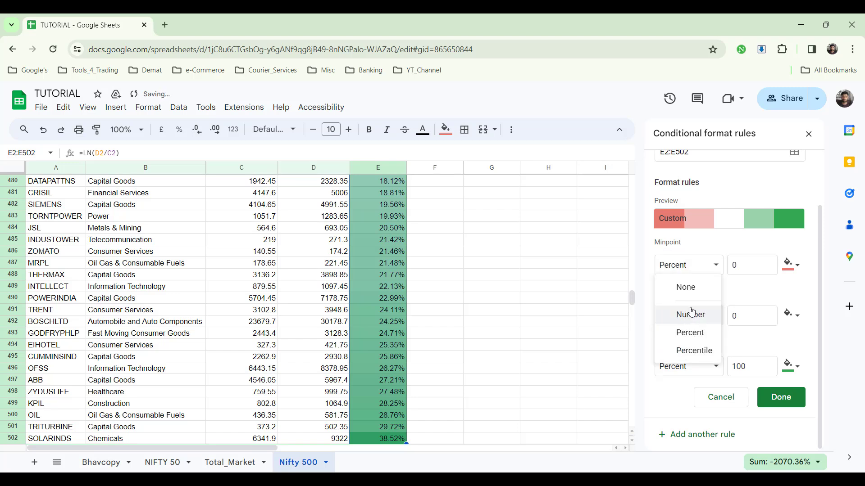
pyautogui.click(689, 333)
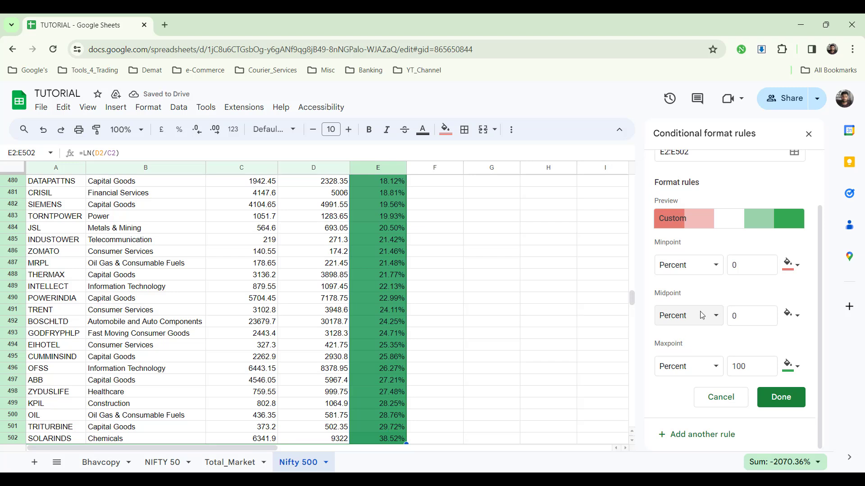
# - Try 0< as the minpoint value and a Number maxpoint with the value >0
pyautogui.click(742, 268)
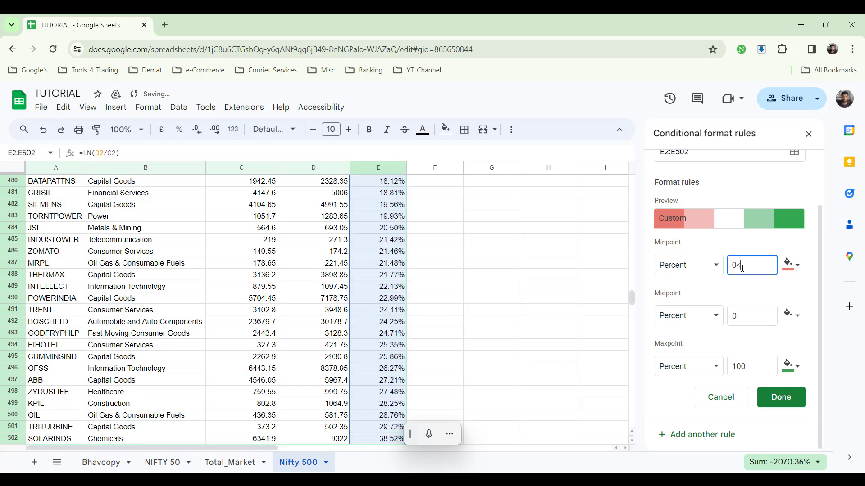
pyautogui.click(731, 368)
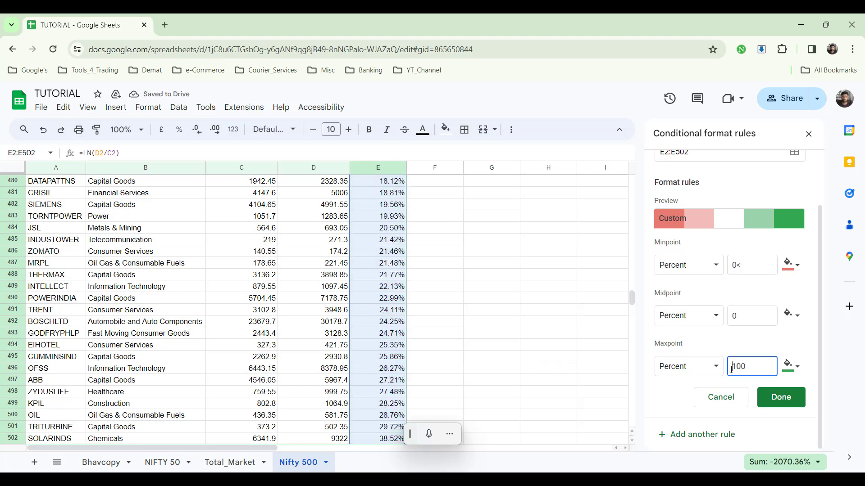
pyautogui.write('-')
pyautogui.click(691, 366)
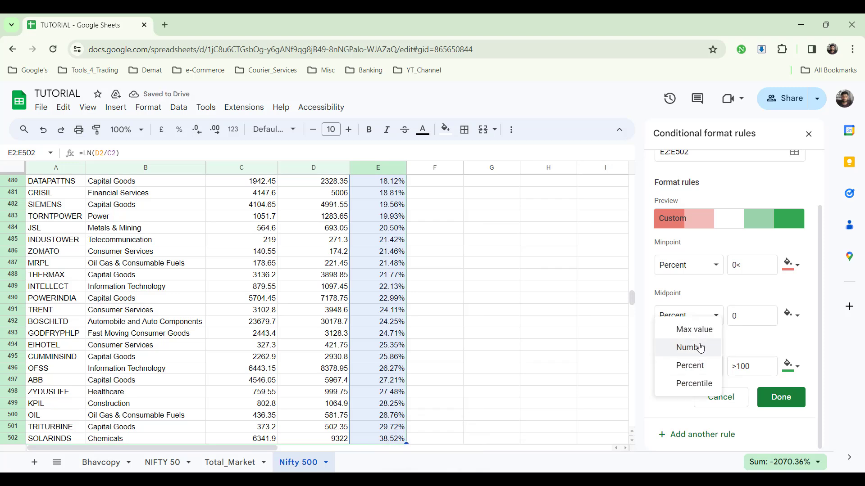
pyautogui.click(700, 347)
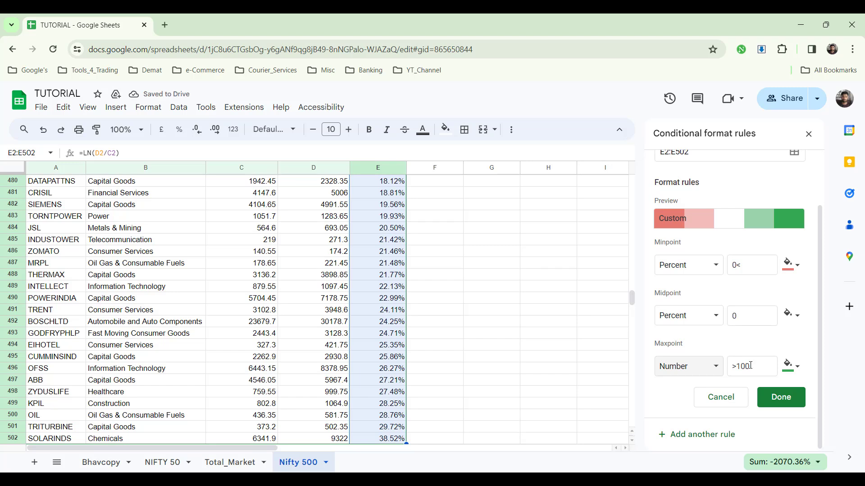
pyautogui.click(750, 365)
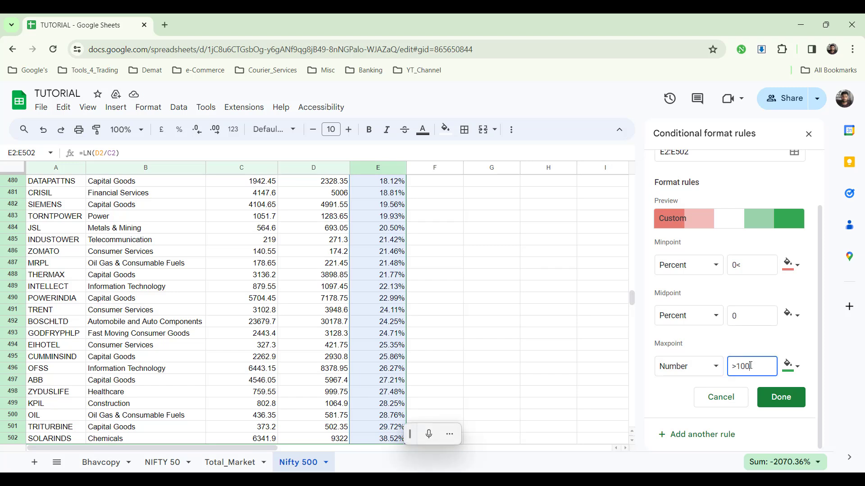
pyautogui.press('BackSpace')
pyautogui.press('BackSpace')
# - Try Number as the type for both the minpoint and midpoint, and save the color scale rule
pyautogui.click(721, 272)
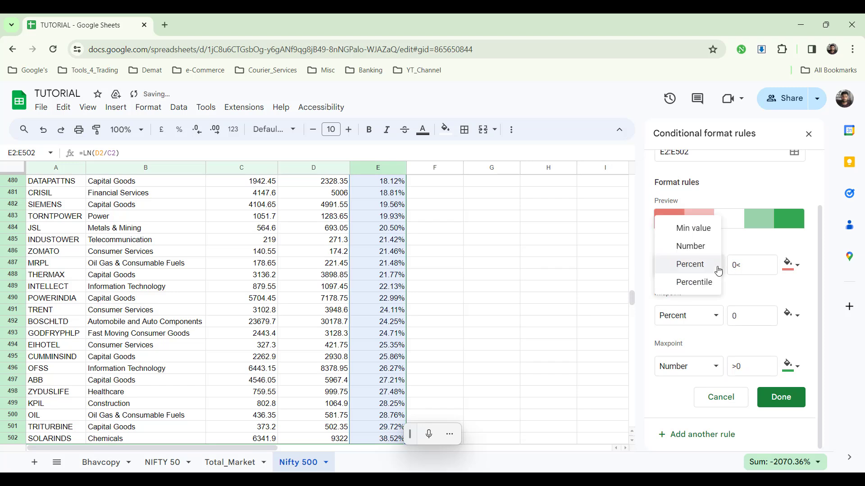
pyautogui.click(693, 245)
pyautogui.click(694, 315)
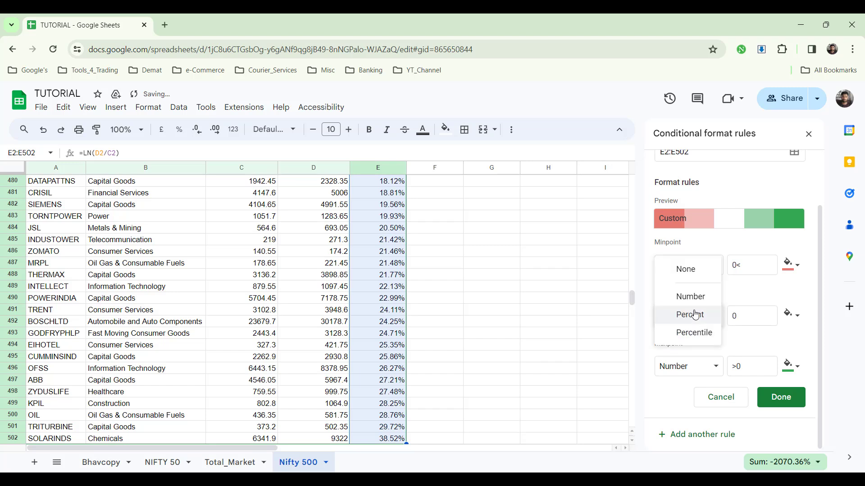
pyautogui.click(697, 295)
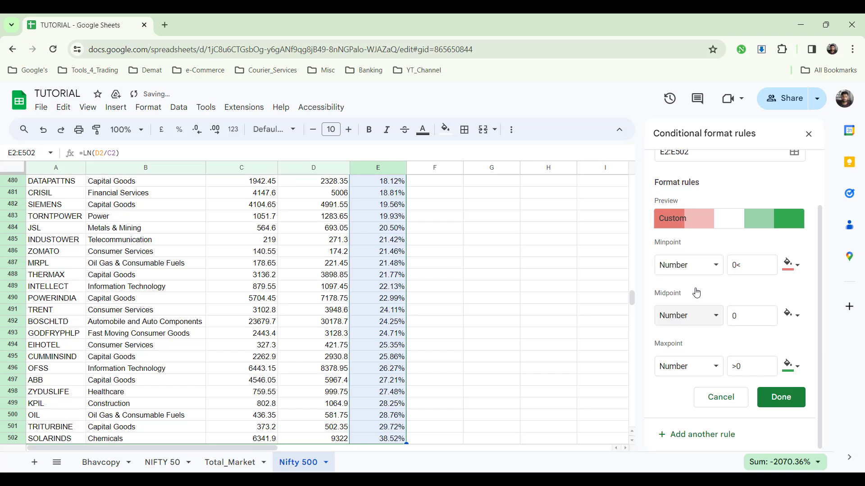
pyautogui.click(780, 397)
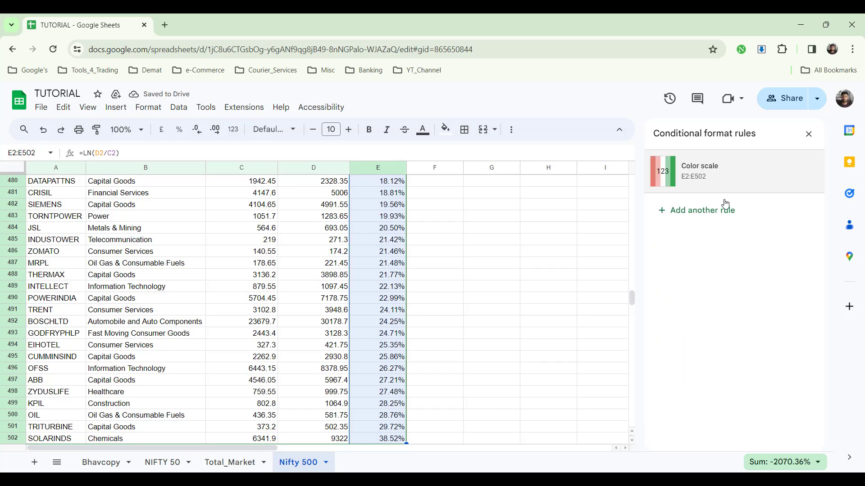
# - Reopen the color scale rule, set the minpoint to Min value and the maxpoint to Max value, and save it
pyautogui.click(728, 185)
pyautogui.click(690, 337)
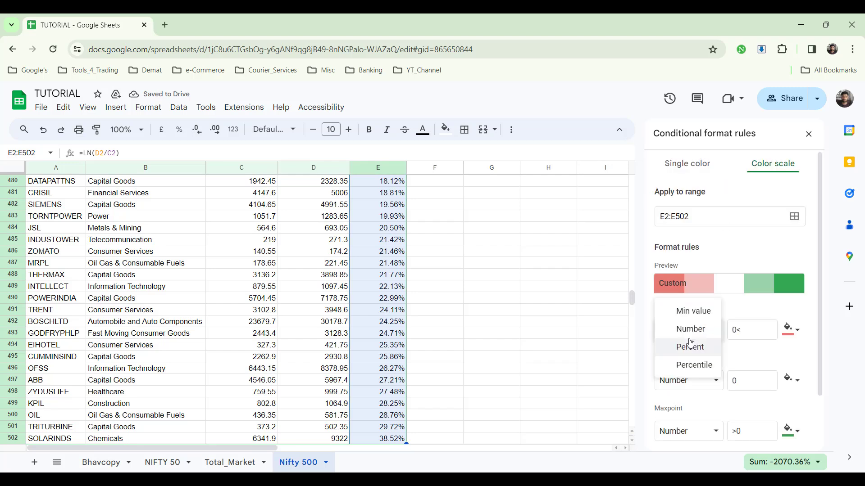
pyautogui.click(694, 318)
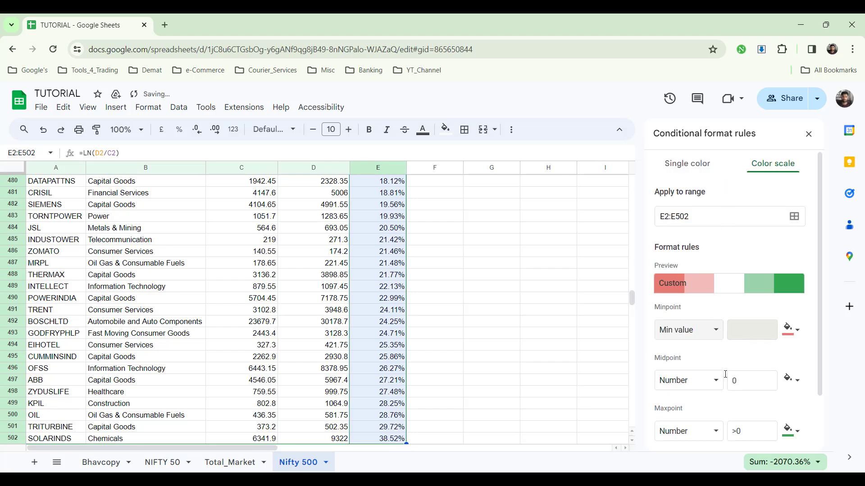
pyautogui.click(705, 435)
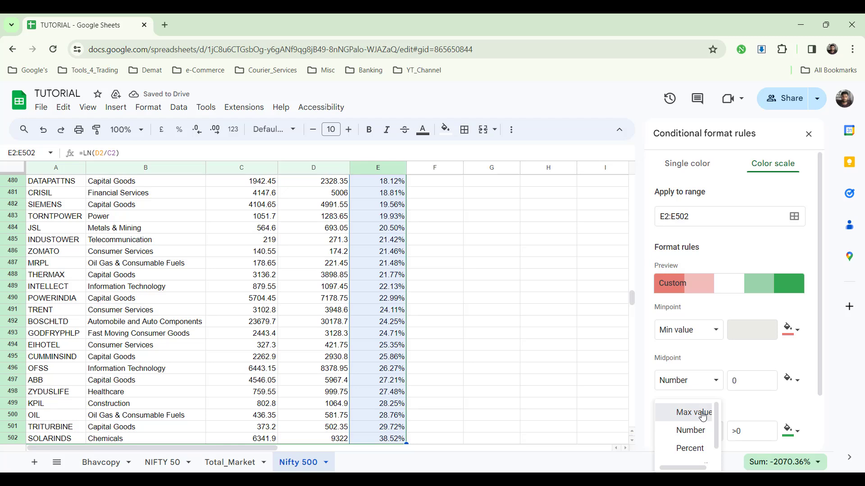
pyautogui.click(693, 412)
pyautogui.scroll(-1, 732, 408)
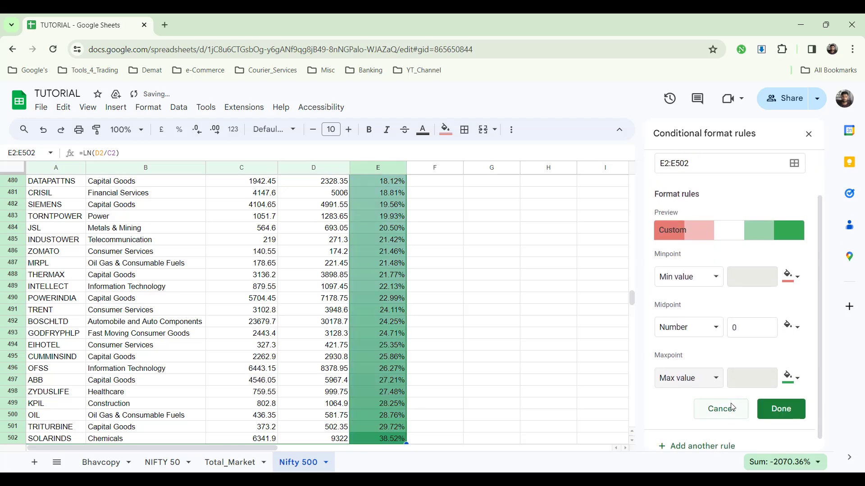
pyautogui.click(777, 410)
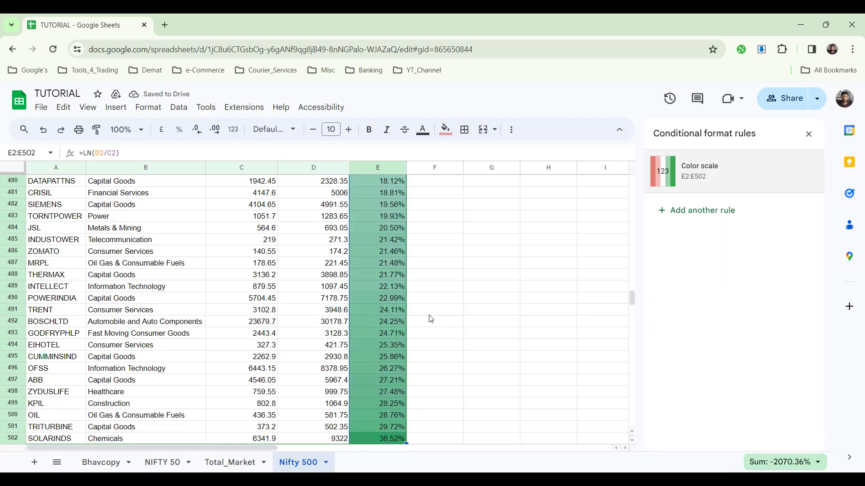
# - Examine how the color scale shades the RETURN % column across the sorted Nifty 500 rows, from the highest to the lowest returns
pyautogui.scroll(1, 397, 315)
pyautogui.scroll(20, 397, 316)
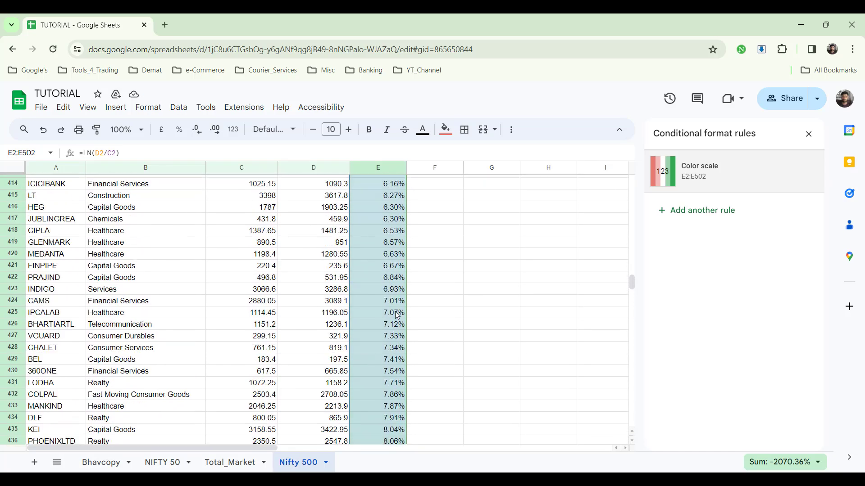
pyautogui.scroll(17, 397, 315)
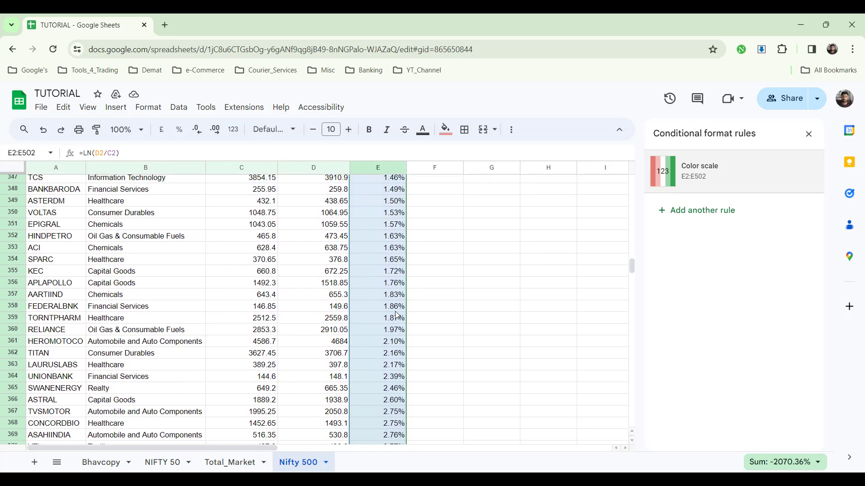
pyautogui.scroll(20, 397, 315)
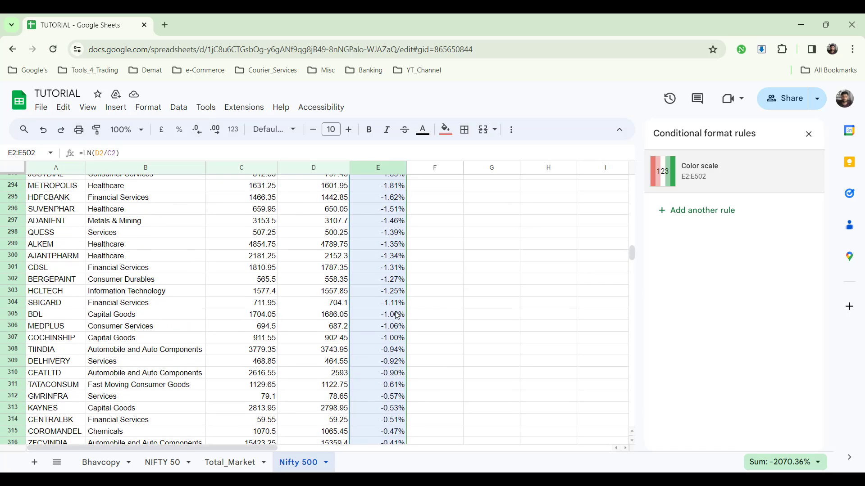
pyautogui.scroll(20, 396, 315)
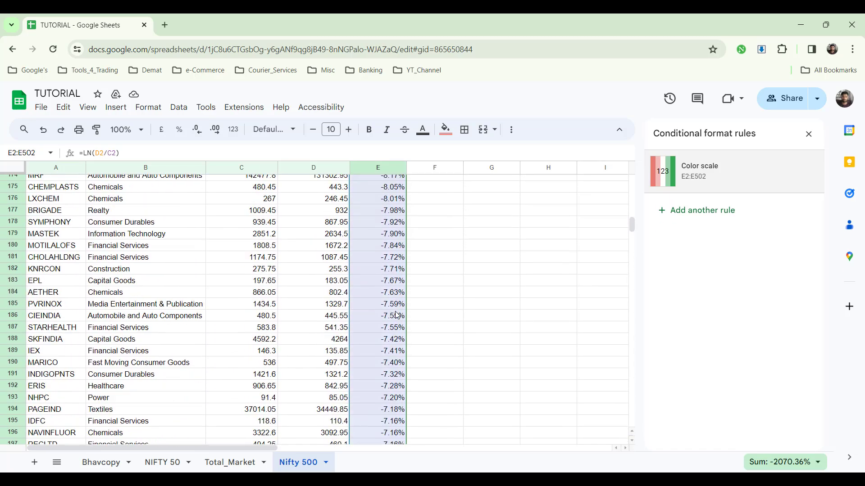
pyautogui.scroll(20, 397, 315)
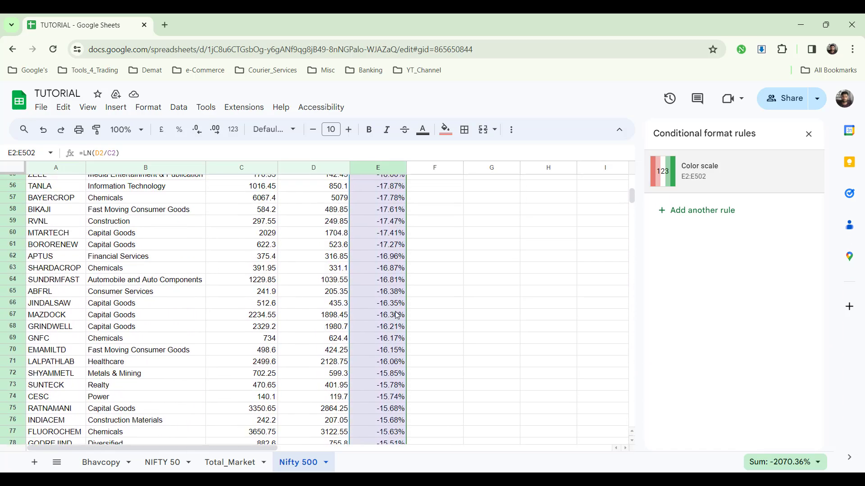
pyautogui.scroll(-20, 397, 315)
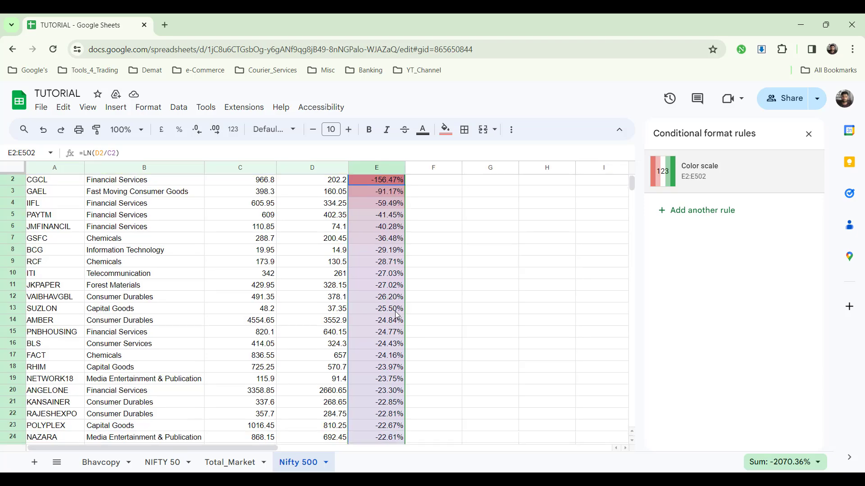
pyautogui.scroll(-20, 397, 315)
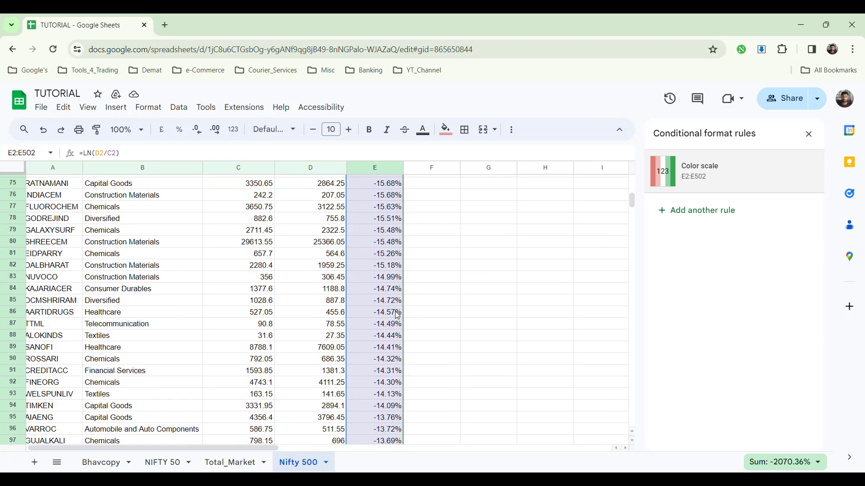
pyautogui.scroll(-10, 396, 316)
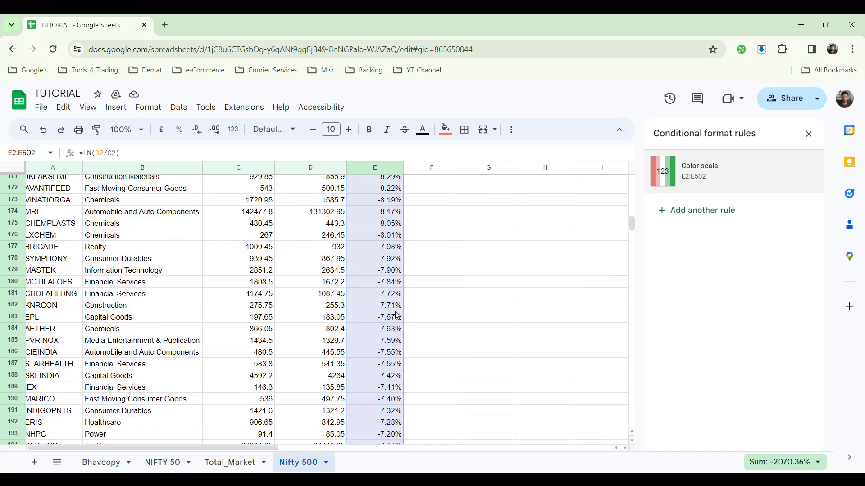
pyautogui.scroll(-15, 397, 316)
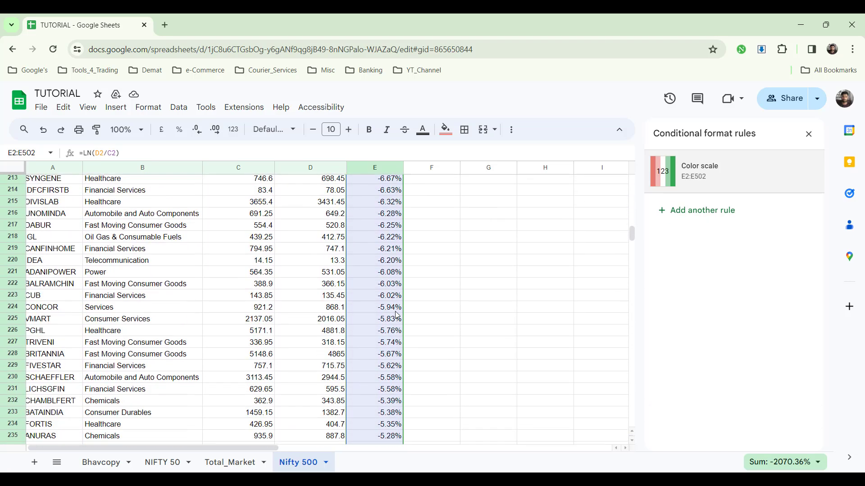
pyautogui.scroll(20, 397, 315)
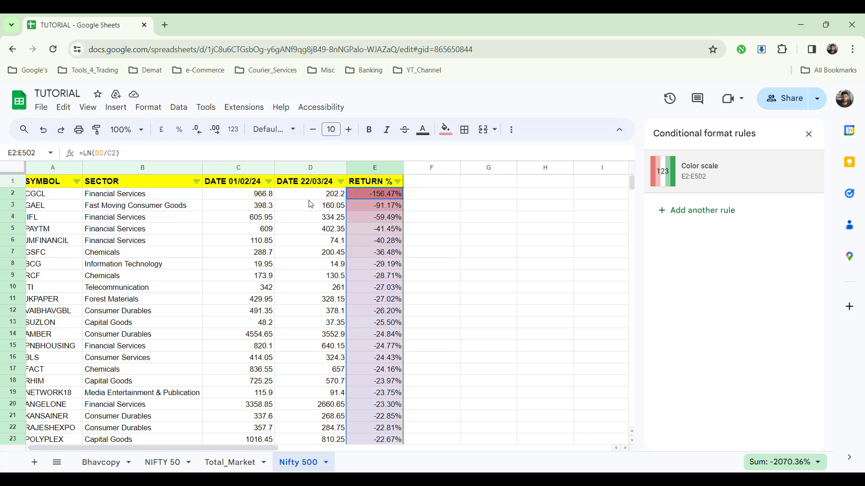
# - Switch to TradingView and open the NSE daily chart of CGCL to examine its price drop and the split marker
pyautogui.moveTo(419, 480)
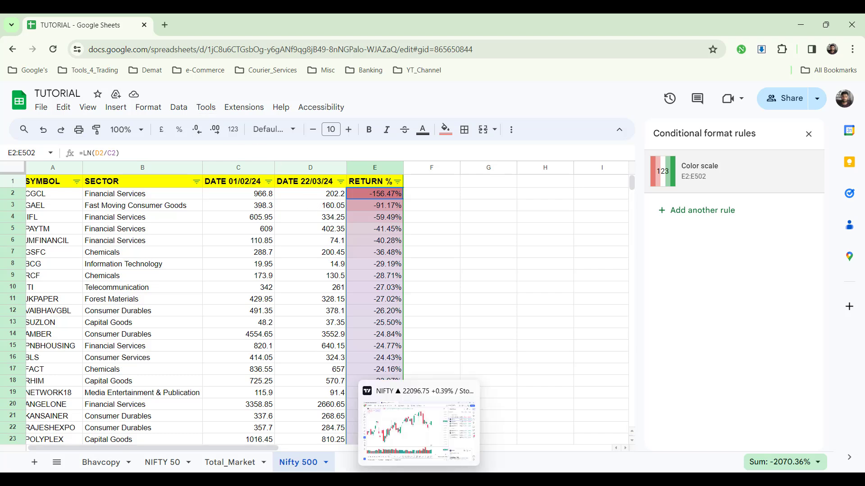
pyautogui.click(430, 458)
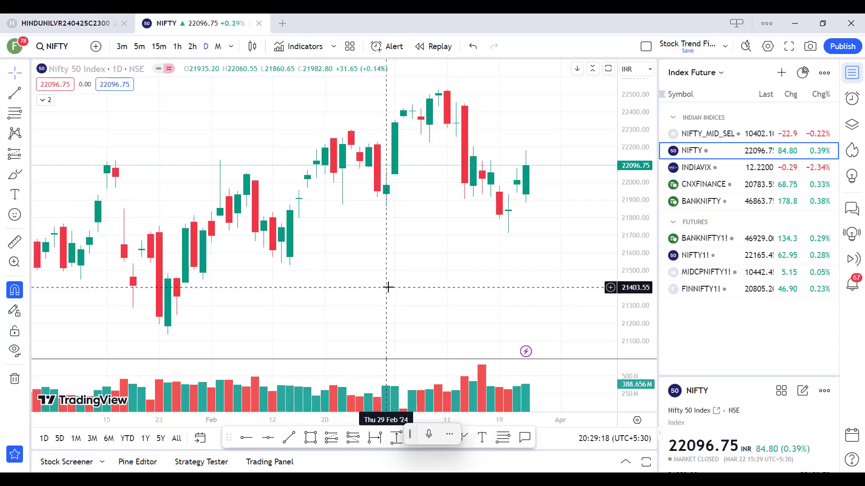
pyautogui.write('CGCL')
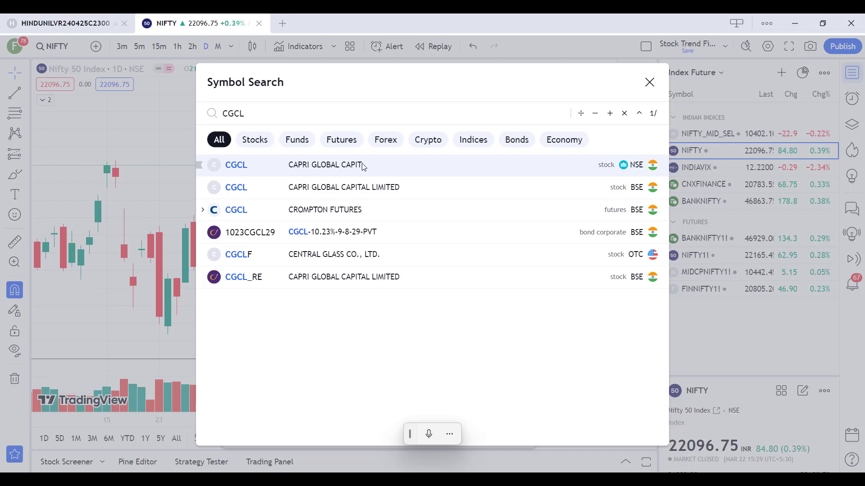
pyautogui.click(363, 167)
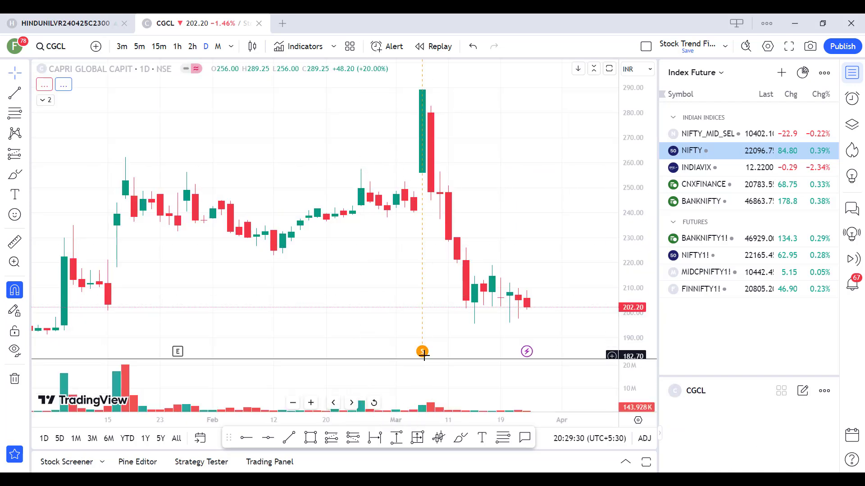
pyautogui.moveTo(422, 353)
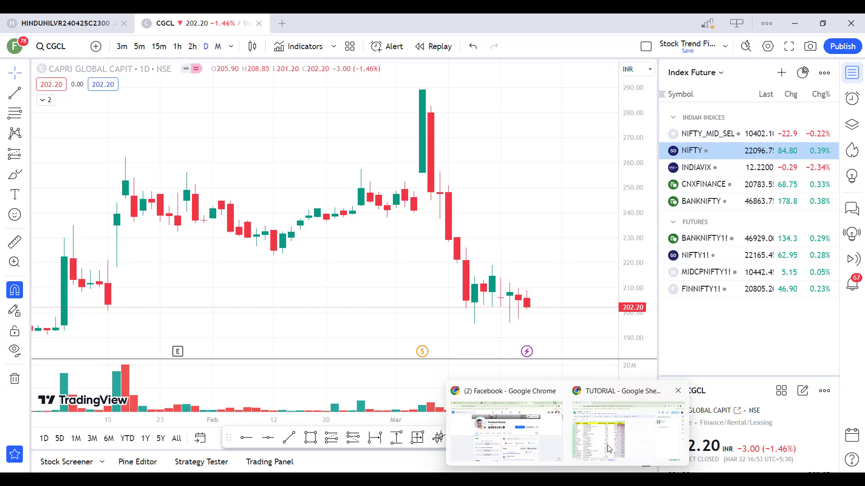
# - Switch back to the TUTORIAL spreadsheet, close the conditional format rules, and sort by RETURN % first A to Z and finally Z to A
pyautogui.click(631, 423)
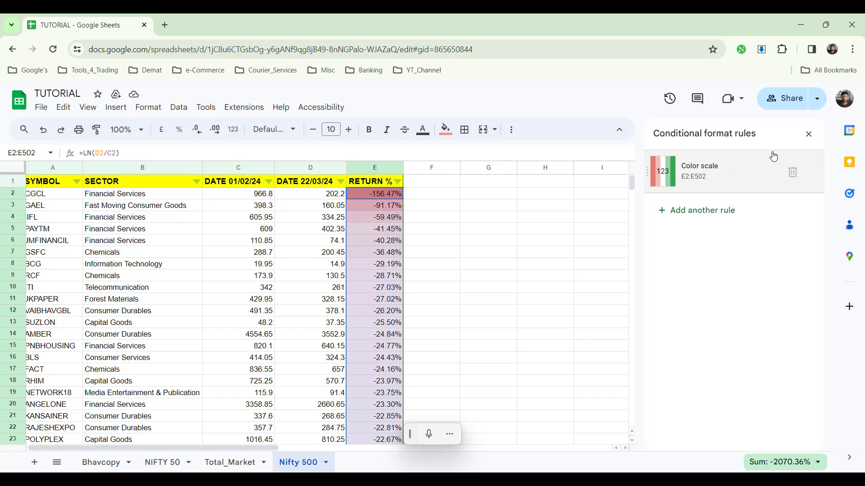
pyautogui.click(812, 136)
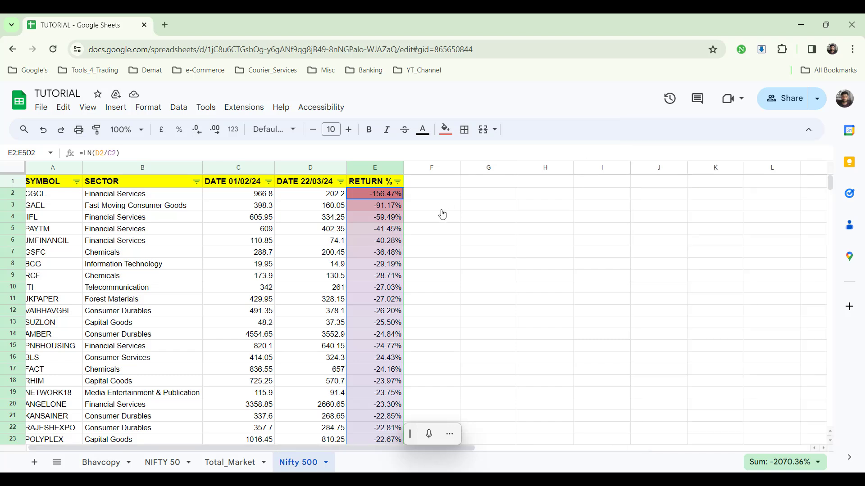
pyautogui.click(398, 182)
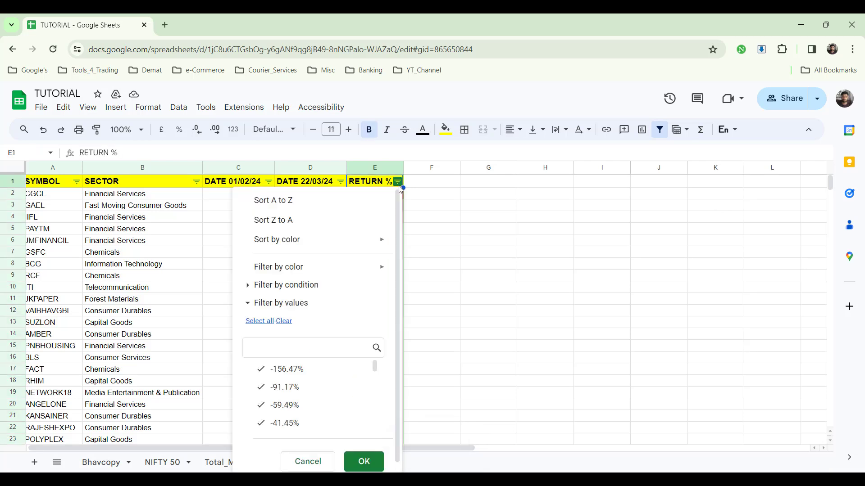
pyautogui.click(293, 201)
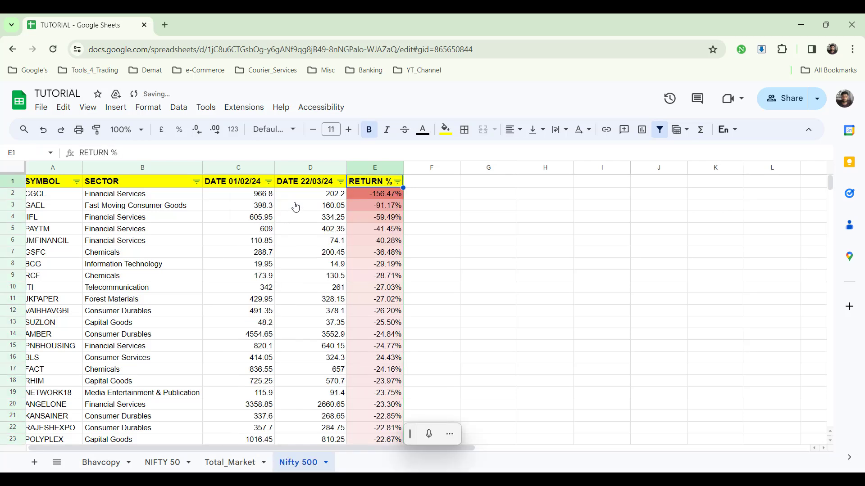
pyautogui.click(398, 182)
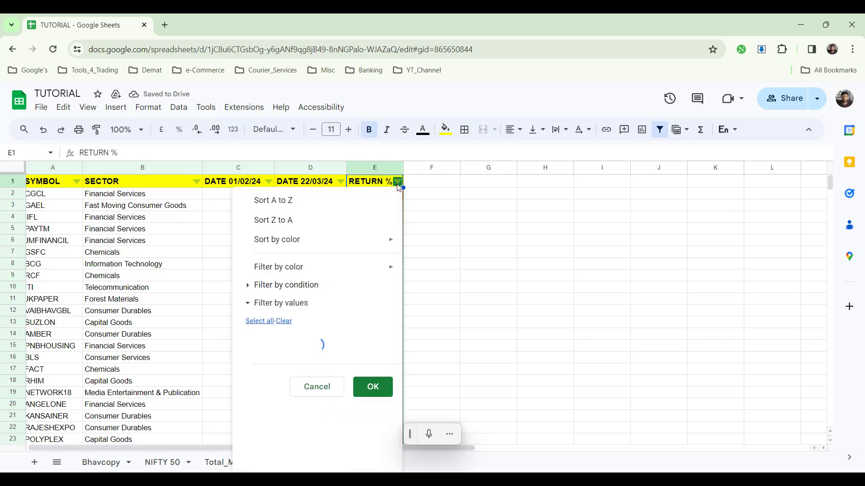
pyautogui.click(318, 223)
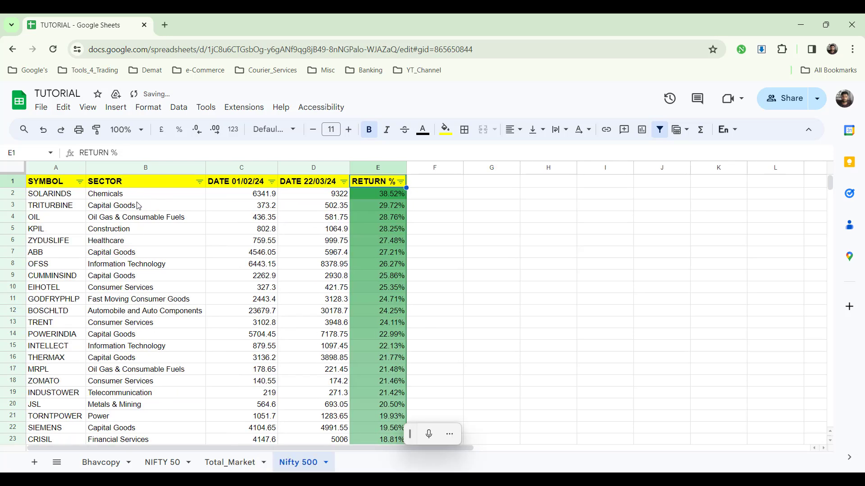
pyautogui.click(461, 216)
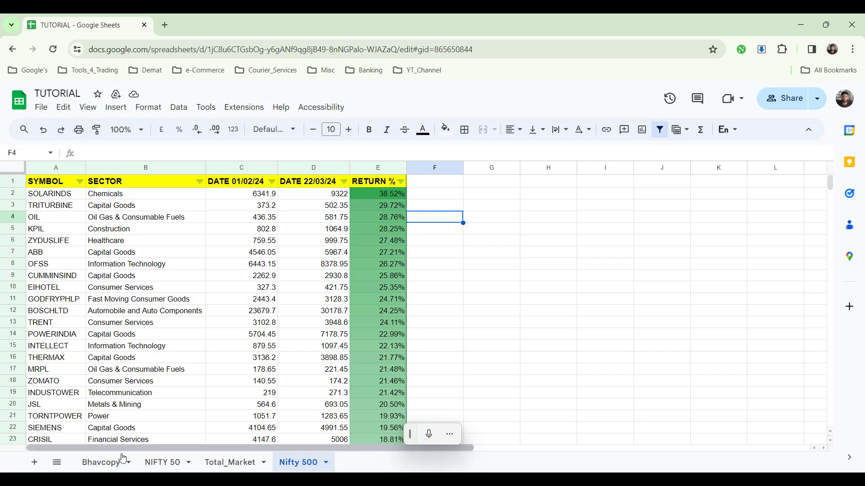
# - Add a new sheet after Nifty 500 and name it Sectors
pyautogui.click(35, 464)
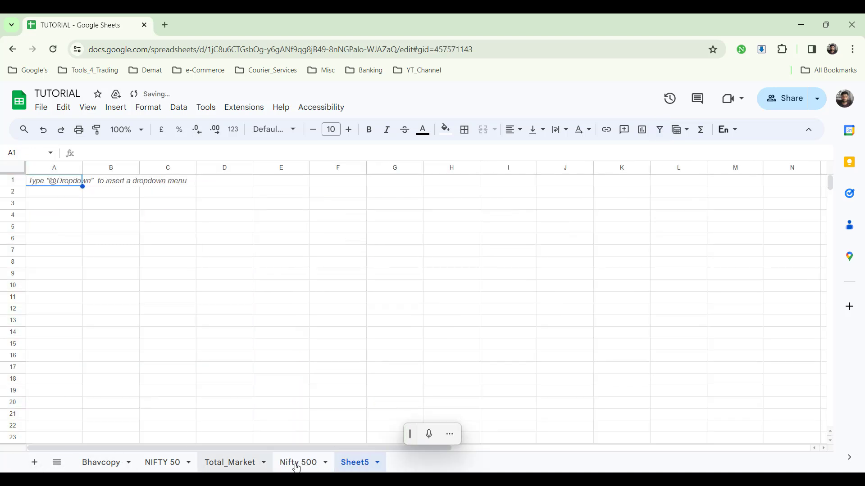
pyautogui.doubleClick(353, 463)
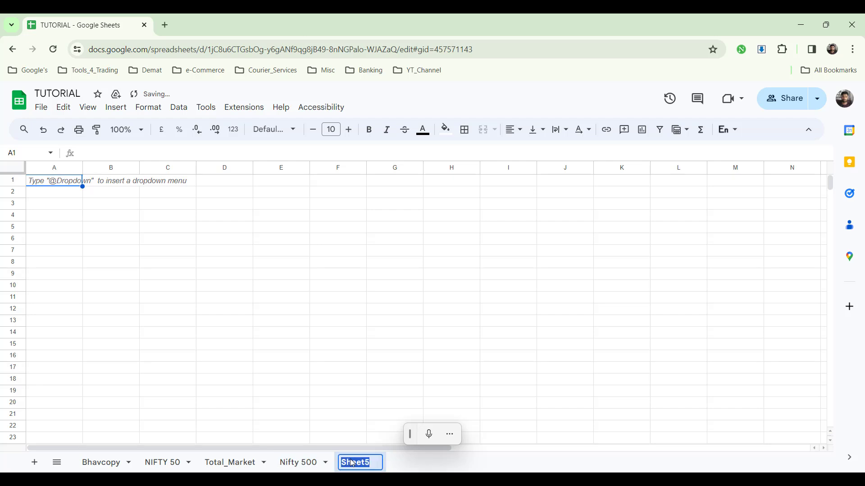
pyautogui.write('Sectors')
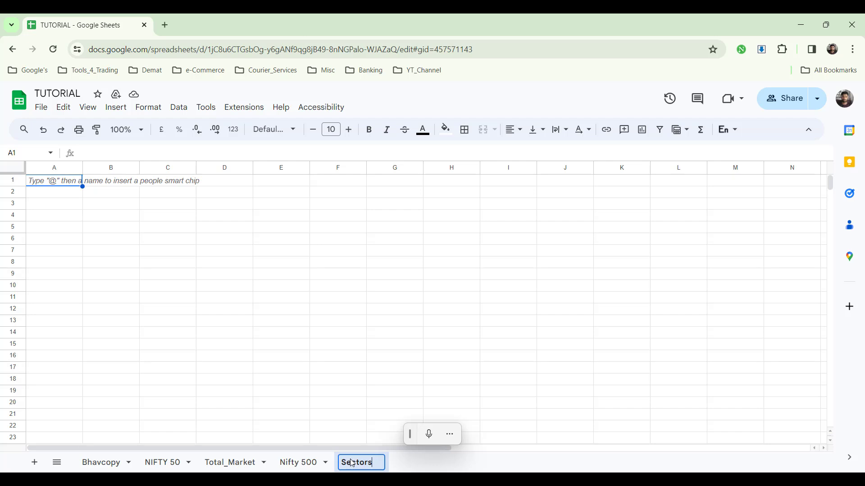
pyautogui.press('Return')
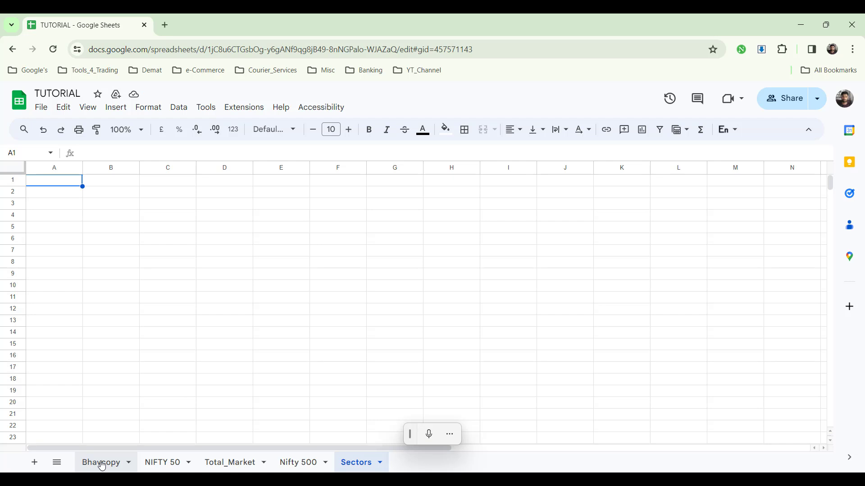
# - Add a new sheet directly after Bhavcopy and name it MAR
pyautogui.click(103, 467)
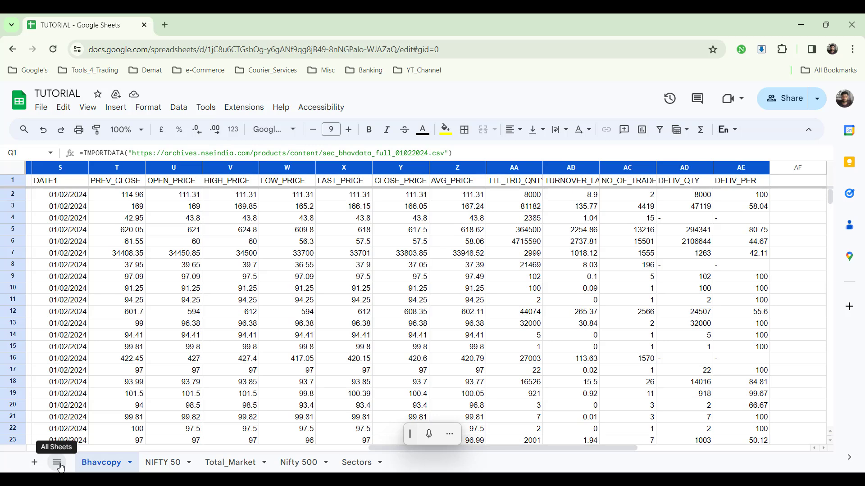
pyautogui.click(35, 464)
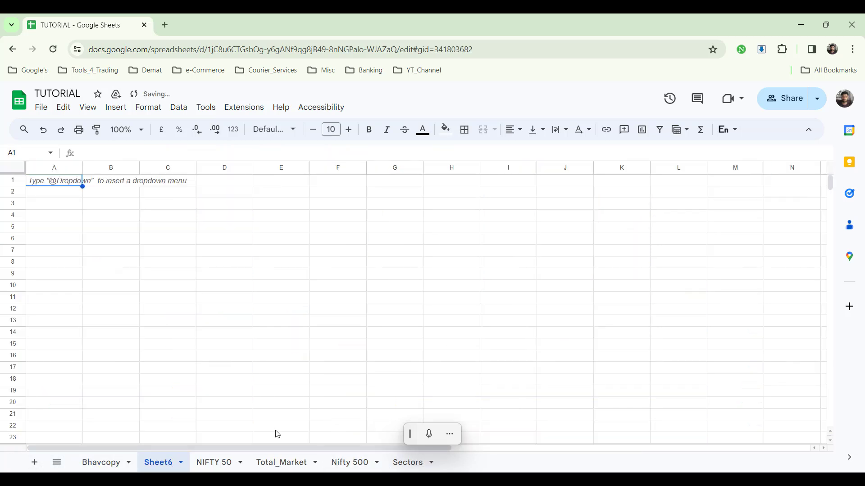
pyautogui.doubleClick(160, 464)
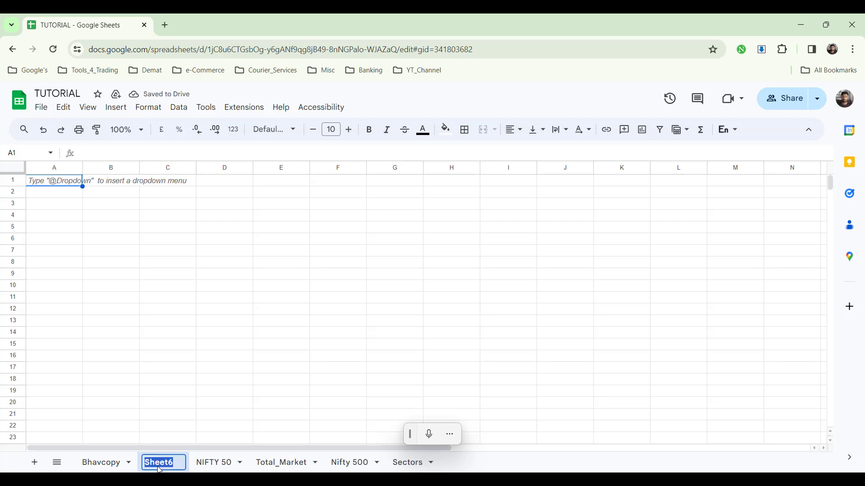
pyautogui.write('MAR')
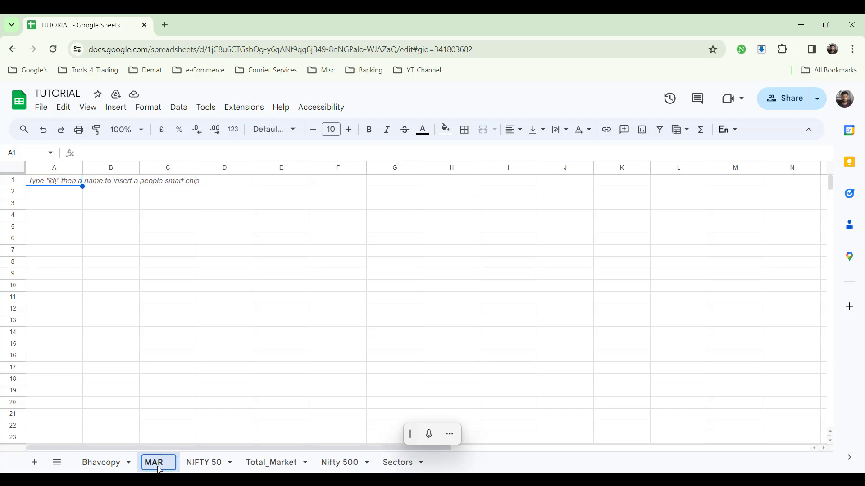
pyautogui.press('Return')
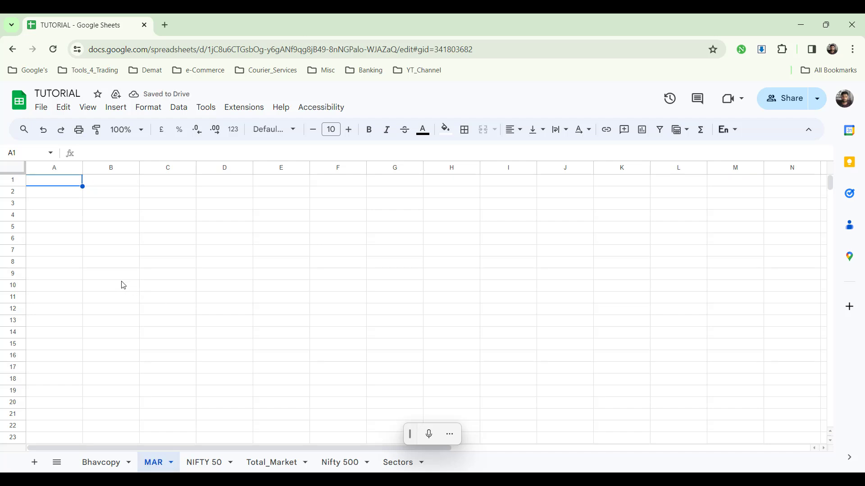
# - Open a new browser tab and load NSE's security-wise archives page at nseindia.com/report-detail/eq_security
pyautogui.click(165, 28)
pyautogui.click(85, 71)
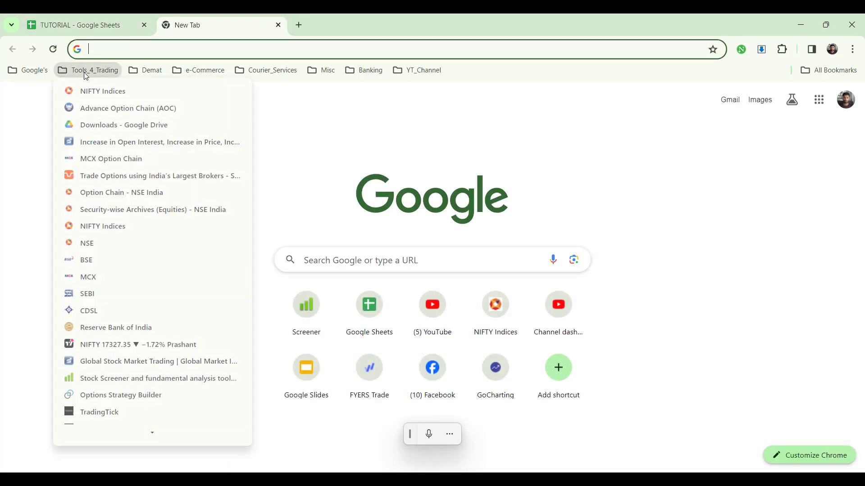
pyautogui.click(99, 91)
pyautogui.click(127, 59)
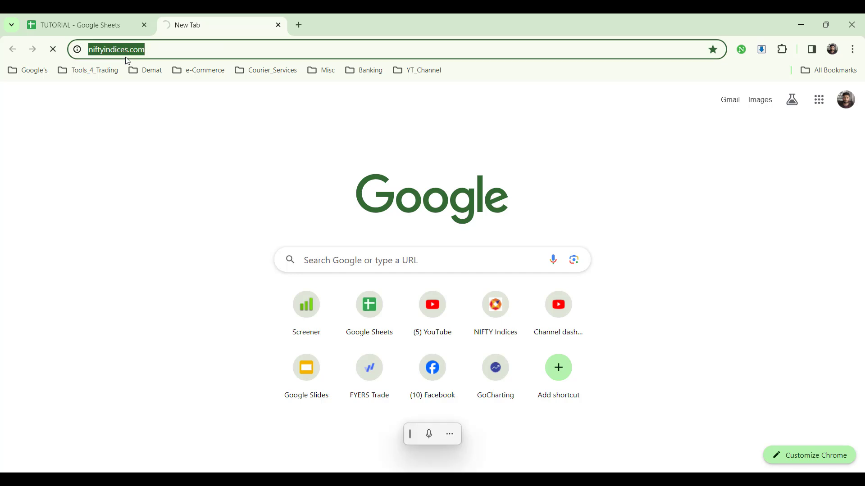
pyautogui.write('nse')
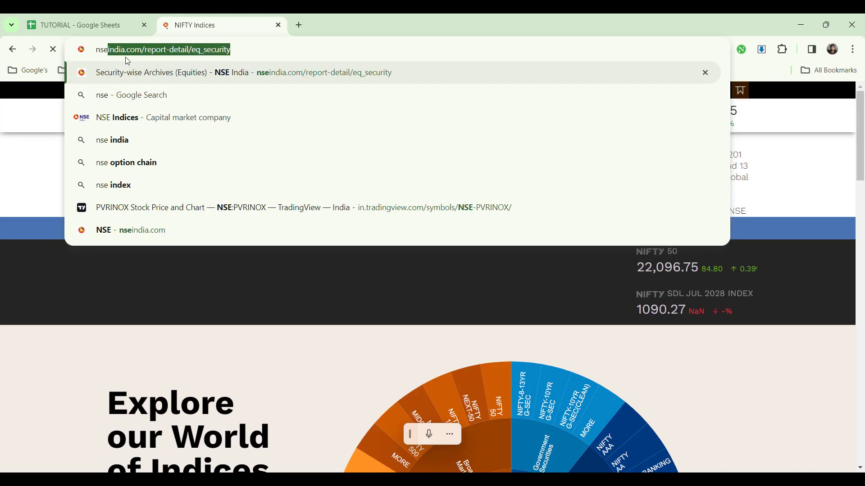
pyautogui.press('Return')
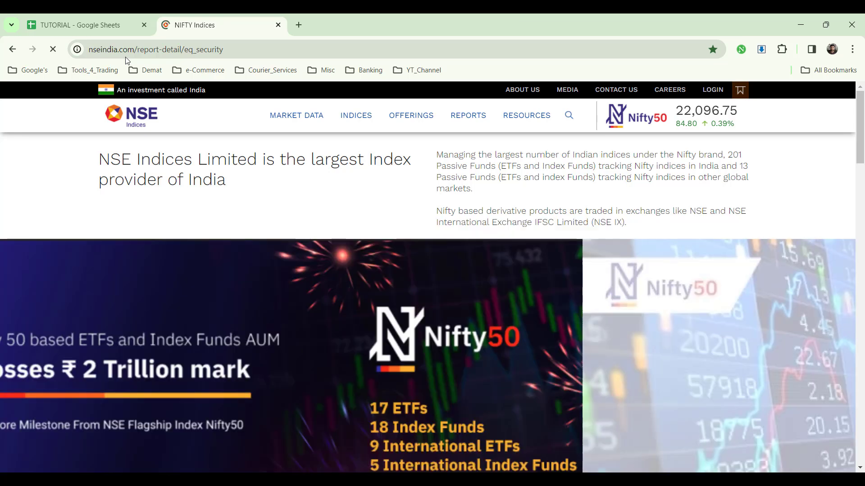
# - Return to the NSE India site and open its Daily Market Reports page
pyautogui.click(90, 21)
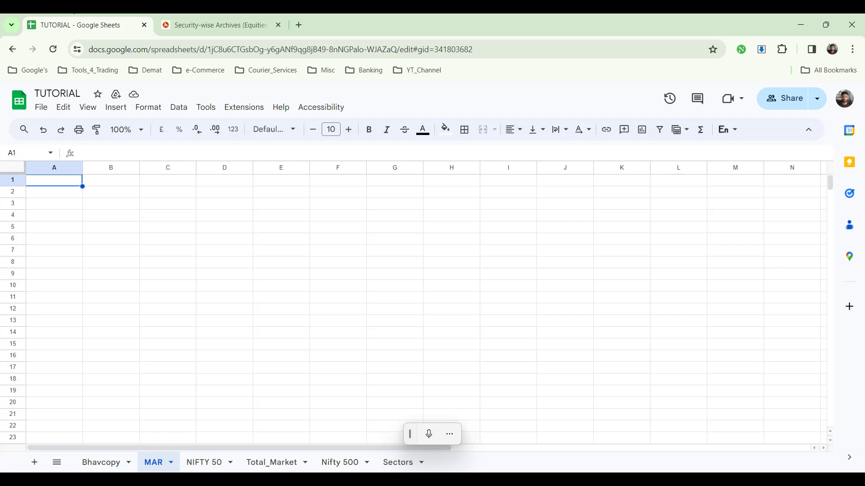
pyautogui.click(227, 18)
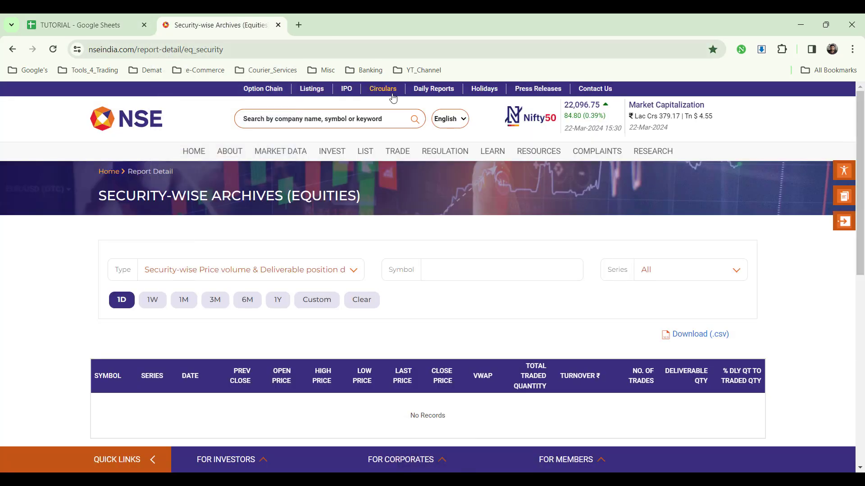
pyautogui.moveTo(538, 151)
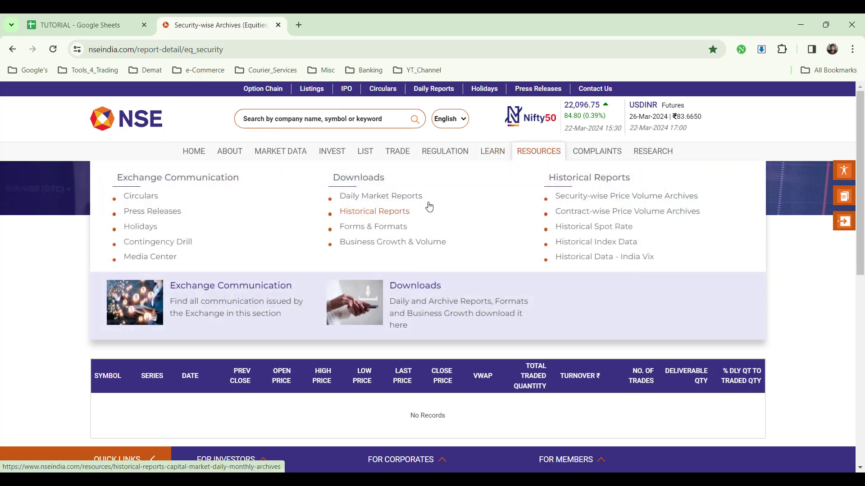
pyautogui.click(391, 198)
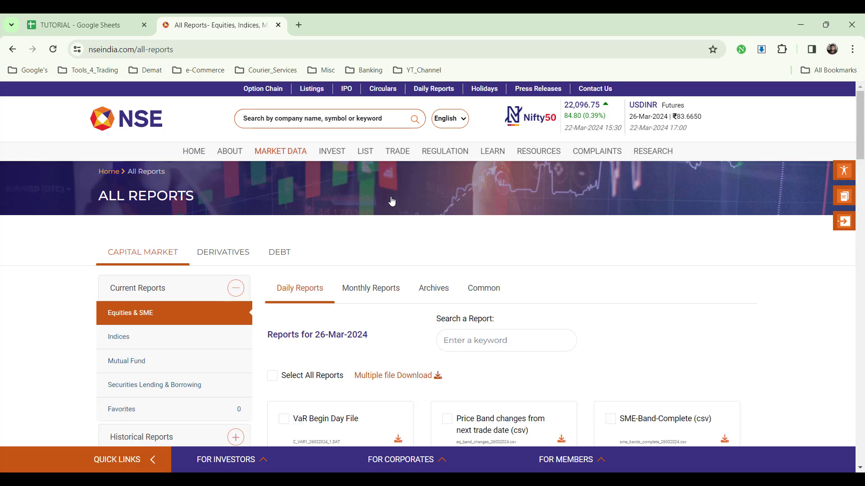
# - Filter the daily Equities & SME reports by the keyword market to find the Market Activity Report
pyautogui.scroll(-4, 600, 353)
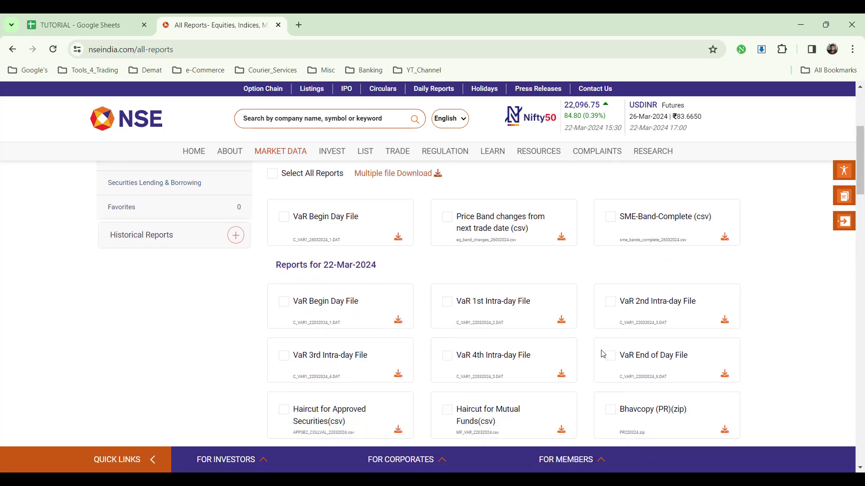
pyautogui.scroll(-2, 603, 354)
pyautogui.scroll(5, 602, 354)
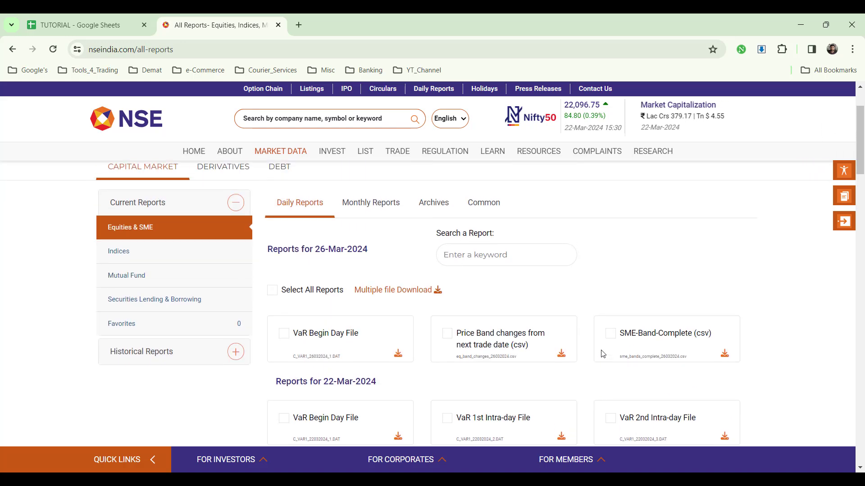
pyautogui.click(506, 275)
pyautogui.write('m')
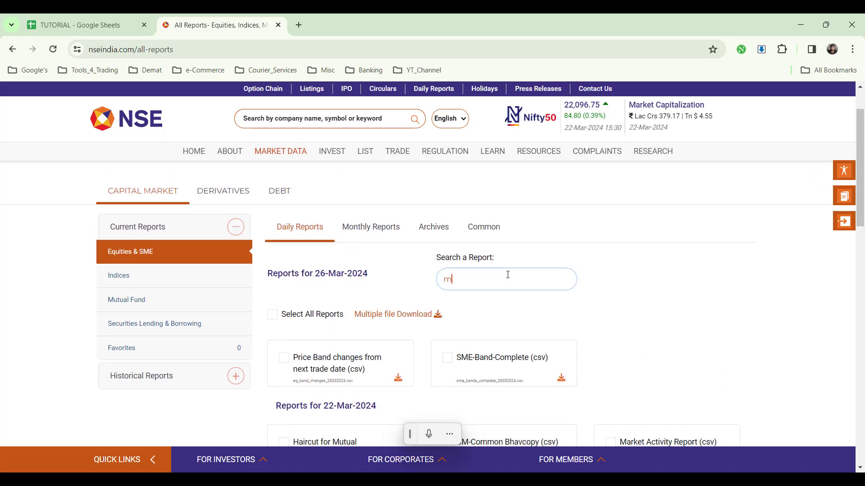
pyautogui.write('arket')
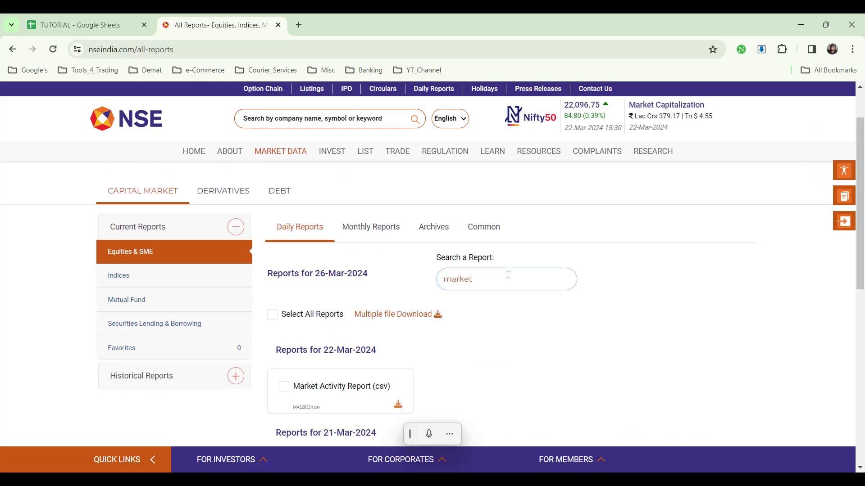
pyautogui.scroll(-2, 507, 275)
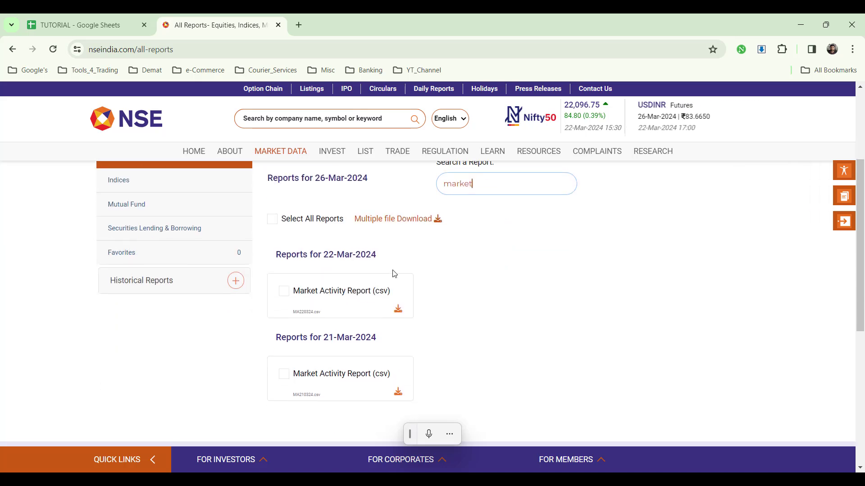
# - Copy the link address of the 22-Mar-2024 Market Activity Report (csv) download
pyautogui.rightClick(399, 312)
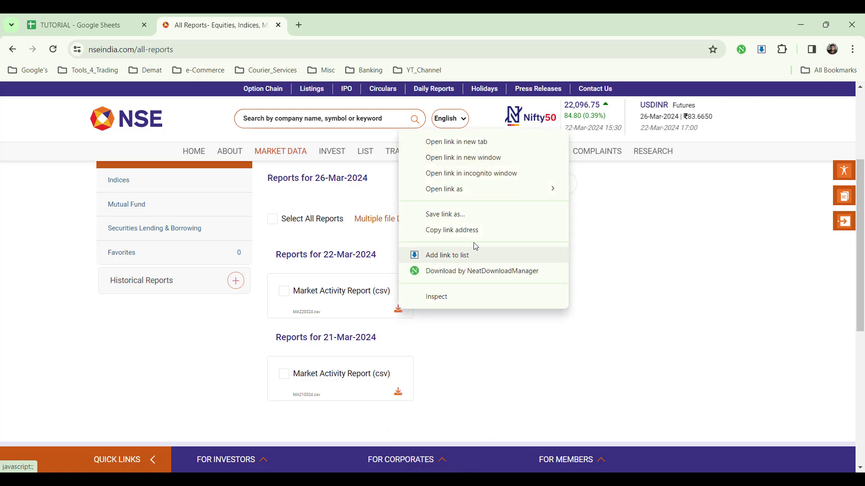
pyautogui.moveTo(474, 192)
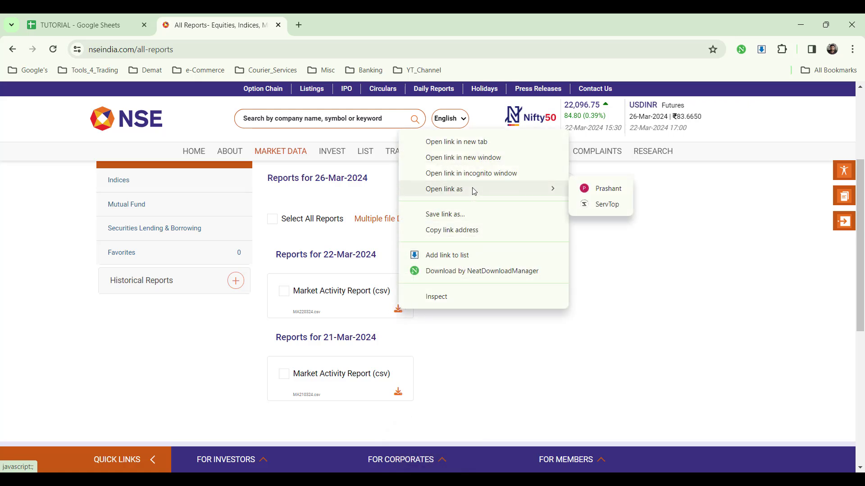
pyautogui.click(468, 231)
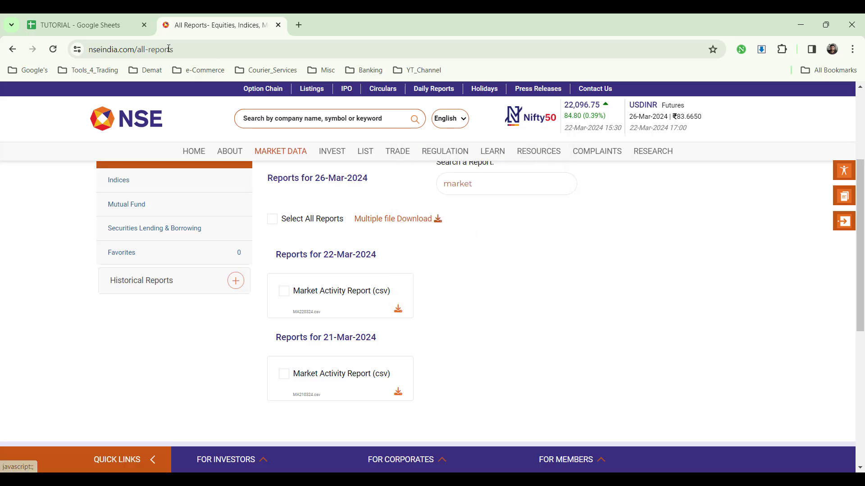
# - Switch to the TUTORIAL spreadsheet and start an IMPORTDATA formula with the copied link in cell A1 of MAR
pyautogui.click(115, 33)
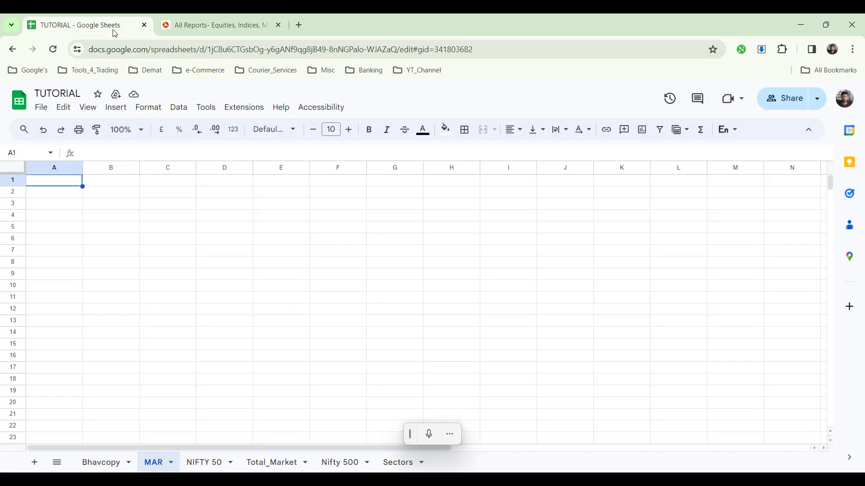
pyautogui.write('=import')
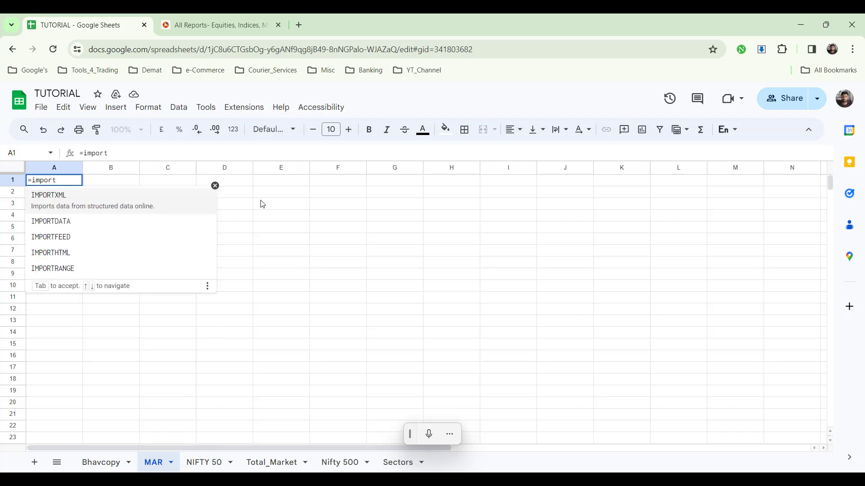
pyautogui.press('Down')
pyautogui.press('Tab')
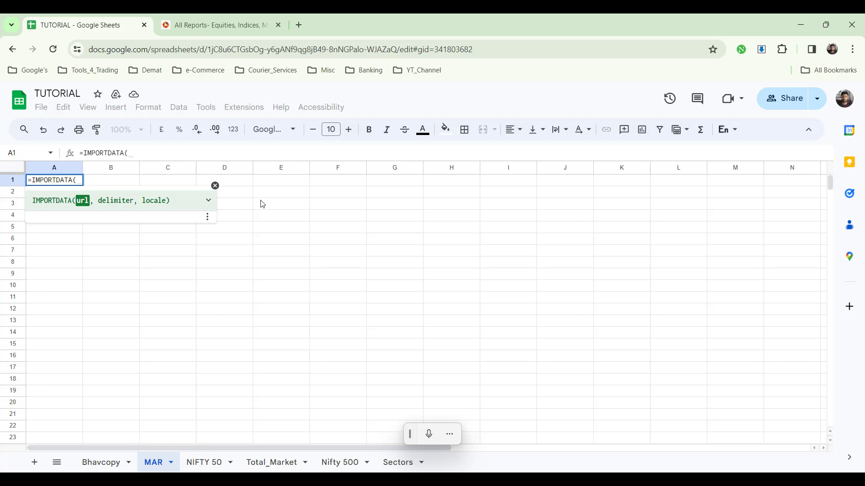
pyautogui.write('"')
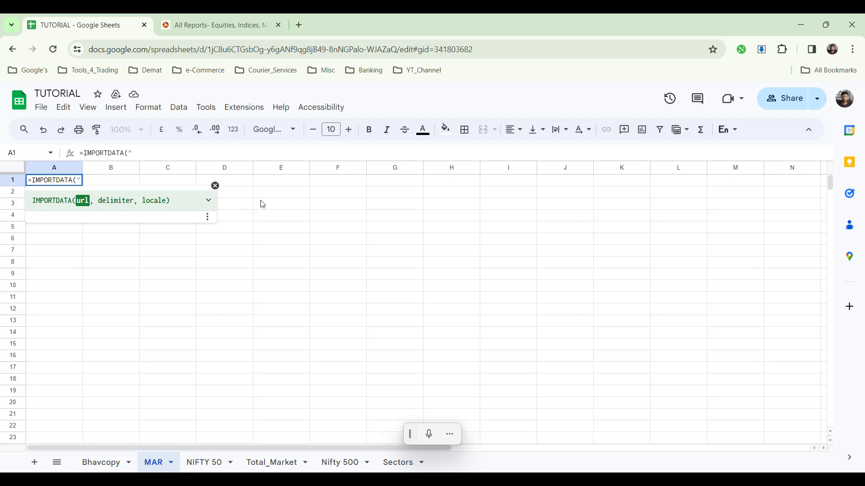
pyautogui.write('javascript:;')
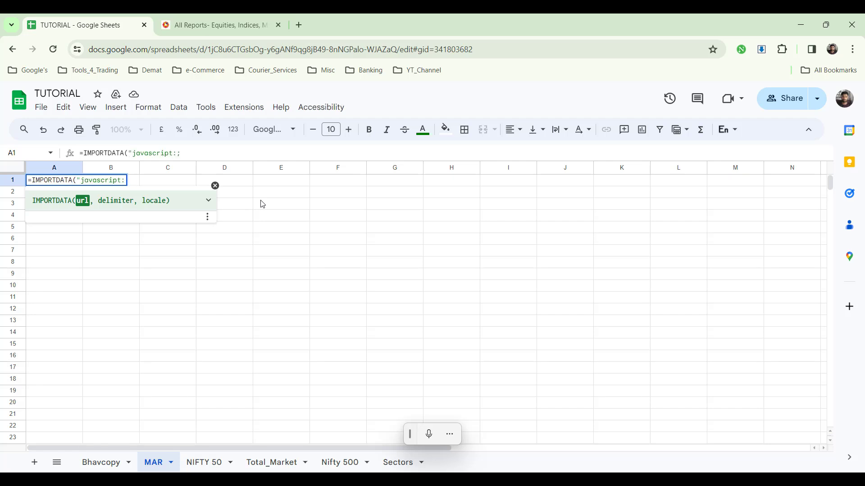
# - Delete the unfinished IMPORTDATA formula from cell A1 of the MAR sheet
pyautogui.press('BackSpace')
pyautogui.press('BackSpace')
pyautogui.press('BackSpace')
pyautogui.press('BackSpace')
pyautogui.press('BackSpace')
pyautogui.press('BackSpace')
pyautogui.press('BackSpace')
pyautogui.press('BackSpace')
pyautogui.press('BackSpace')
pyautogui.press('BackSpace')
pyautogui.press('BackSpace')
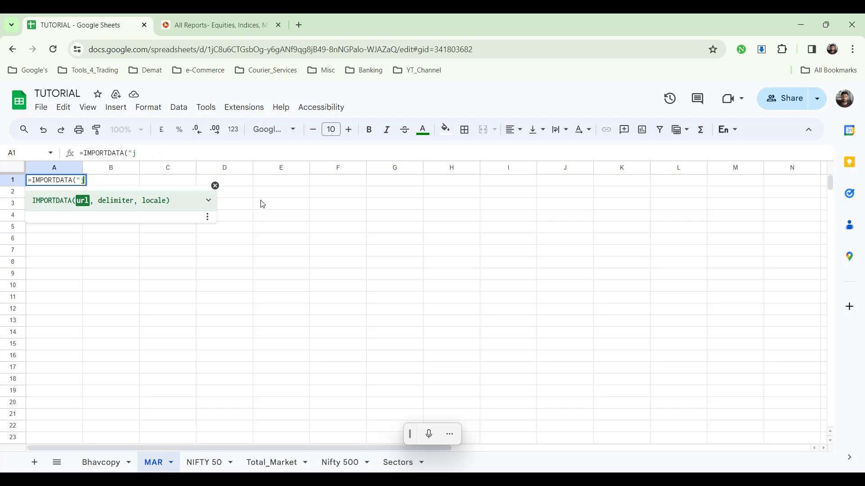
pyautogui.press('BackSpace')
pyautogui.press('BackSpace')
pyautogui.press('BackSpace')
pyautogui.press('BackSpace')
pyautogui.press('BackSpace')
pyautogui.press('BackSpace')
pyautogui.press('BackSpace')
pyautogui.press('BackSpace')
pyautogui.press('BackSpace')
pyautogui.press('BackSpace')
pyautogui.press('BackSpace')
pyautogui.press('BackSpace')
pyautogui.press('BackSpace')
pyautogui.press('BackSpace')
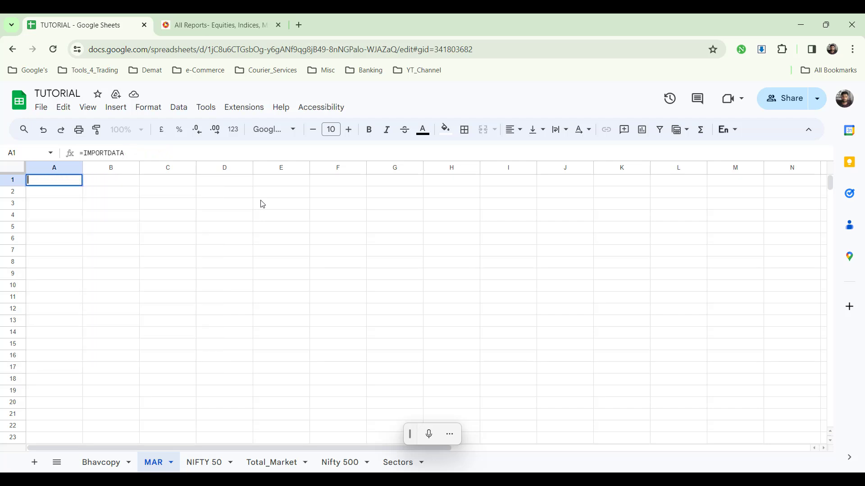
# - Switch back to the NSE reports page, download the 22-Mar-2024 Market Activity Report, and dismiss the download manager's completion dialog
pyautogui.click(212, 25)
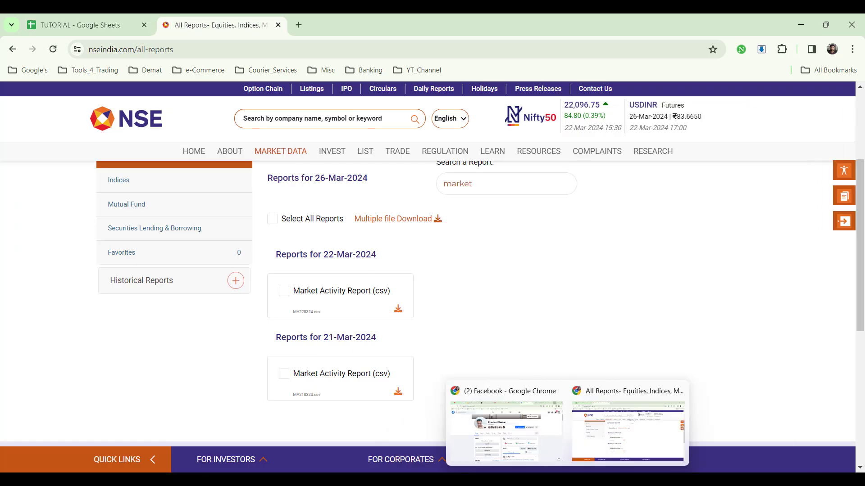
pyautogui.click(586, 480)
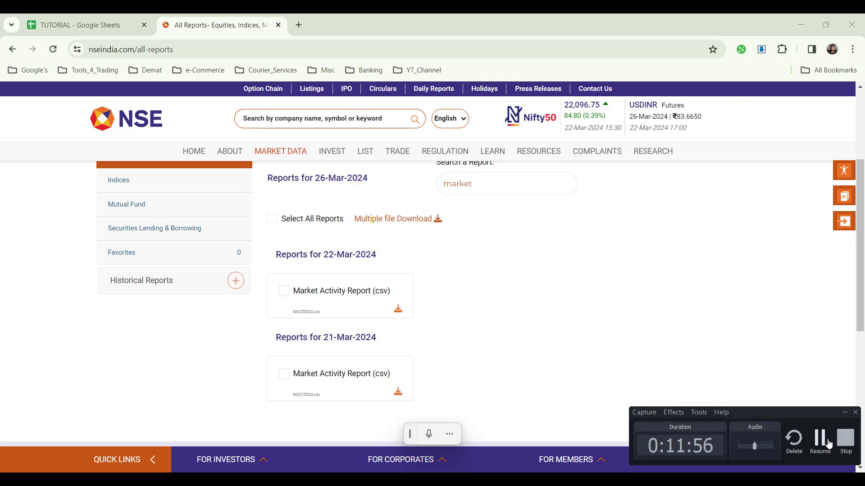
pyautogui.click(829, 443)
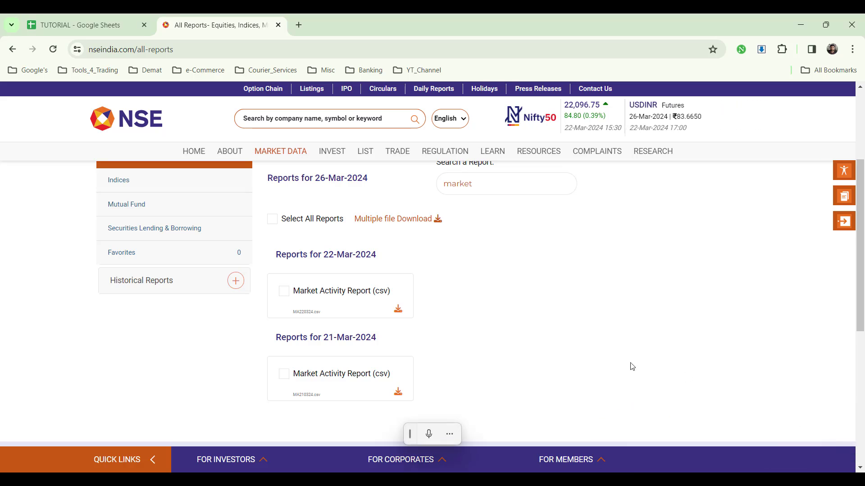
pyautogui.click(398, 310)
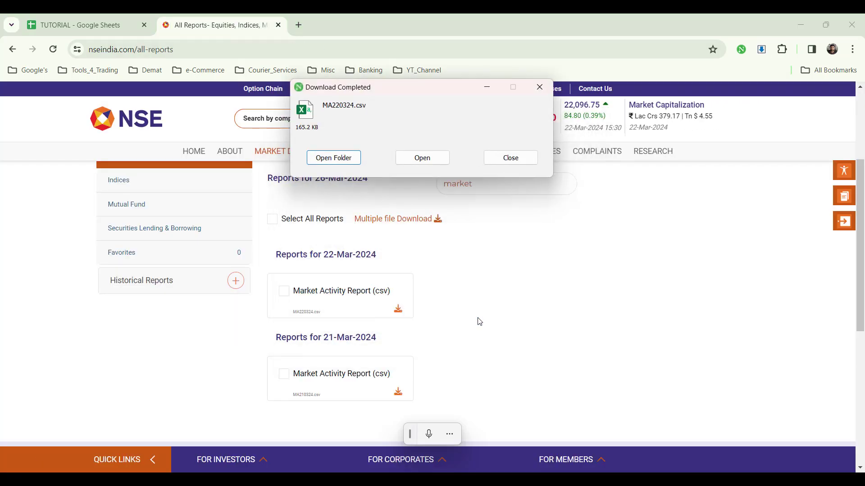
pyautogui.click(510, 157)
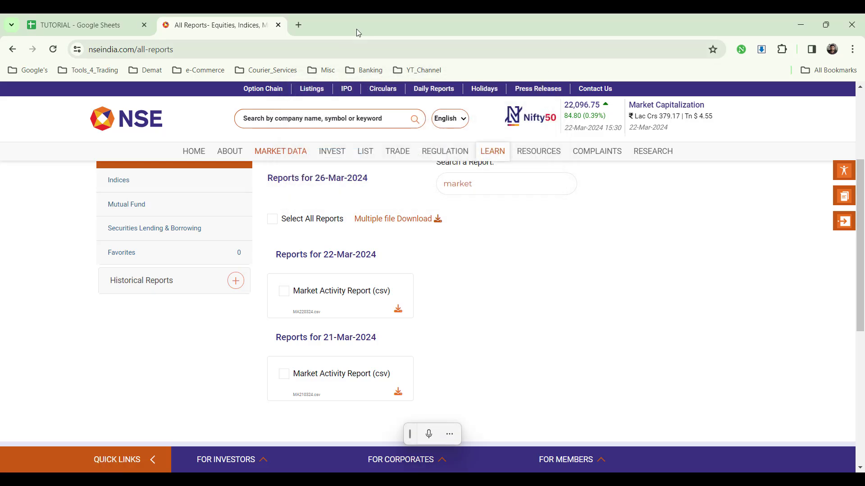
# - Check the browser's downloads list for the Market Activity Report and close the list
pyautogui.click(299, 25)
pyautogui.hotkey('ctrl', 'j')
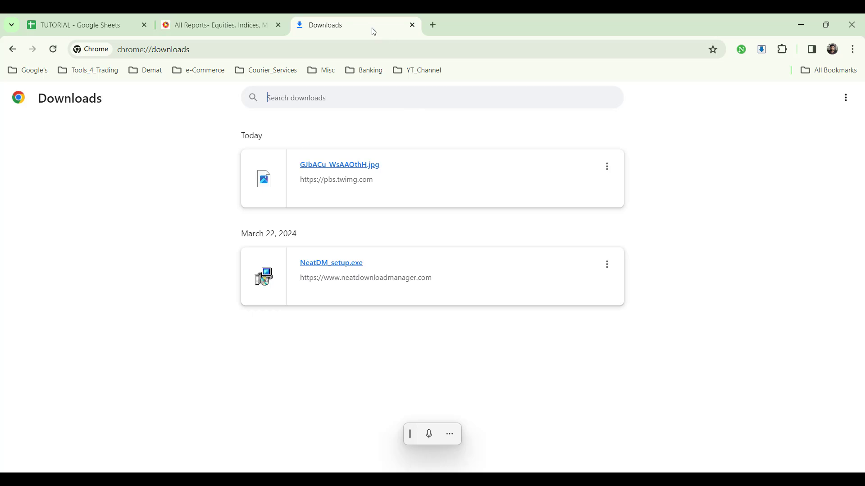
pyautogui.click(413, 26)
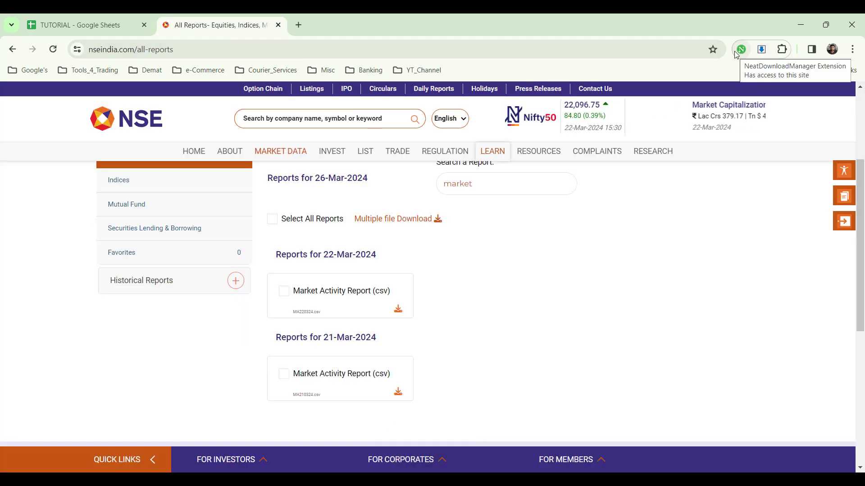
# - Turn off the NeatDownloadManager extension so that the browser handles downloads itself
pyautogui.click(736, 54)
pyautogui.click(736, 54)
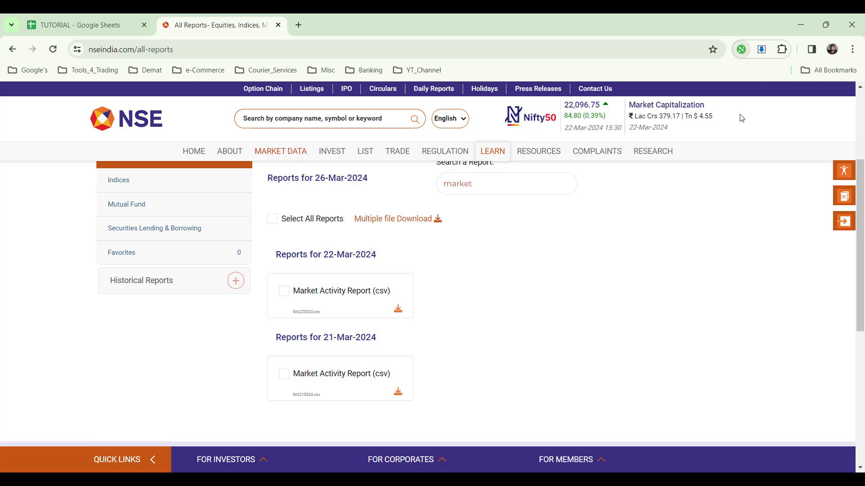
pyautogui.click(739, 50)
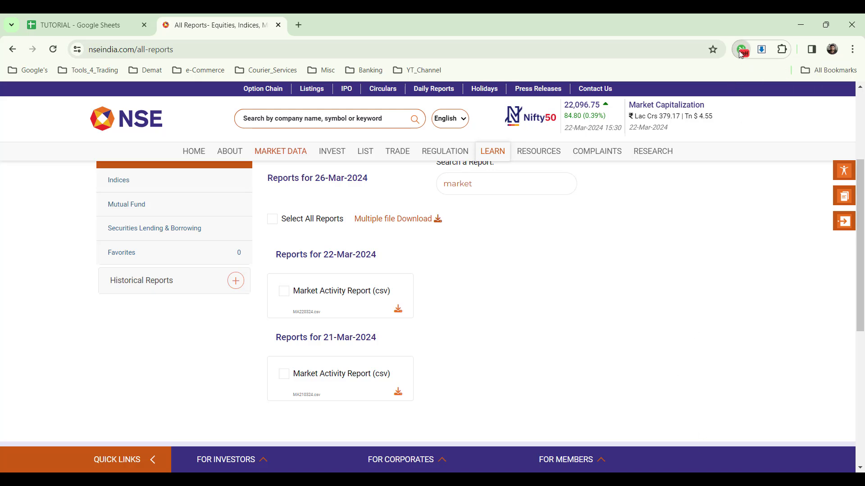
# - Download the 22-Mar-2024 Market Activity Report again and save it in Downloads as MA220324 (1)
pyautogui.click(399, 310)
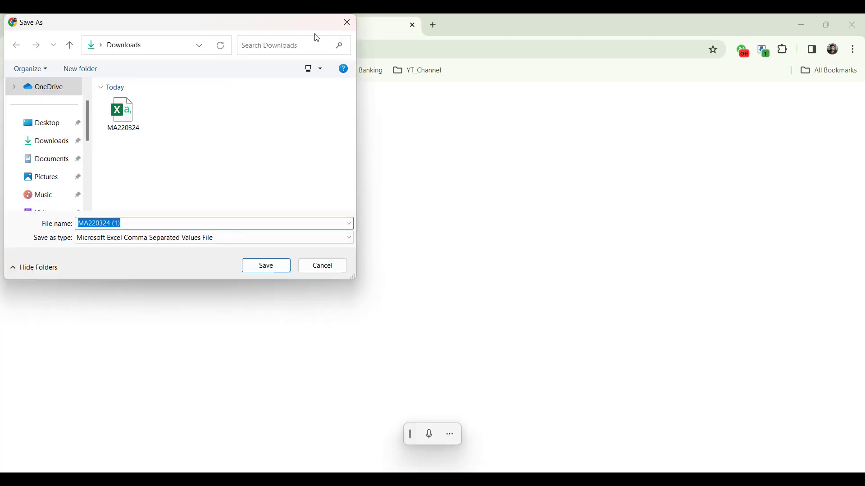
pyautogui.moveTo(307, 28); pyautogui.dragTo(331, 72)
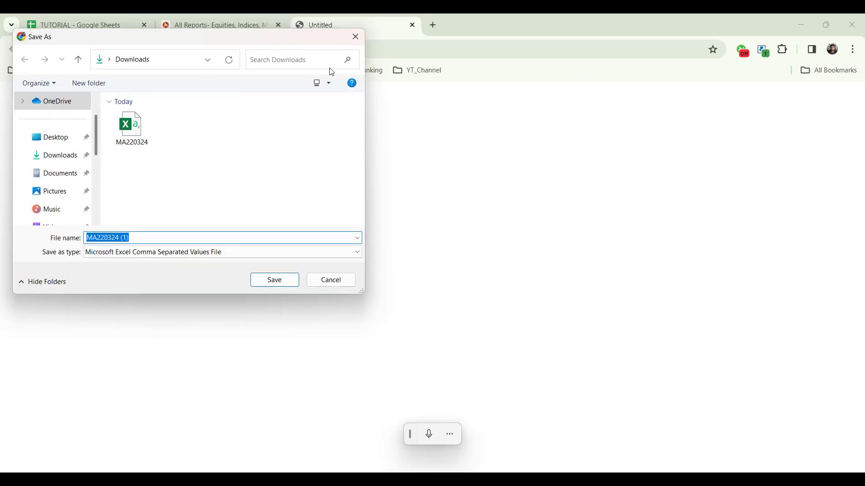
pyautogui.moveTo(276, 43); pyautogui.dragTo(351, 135)
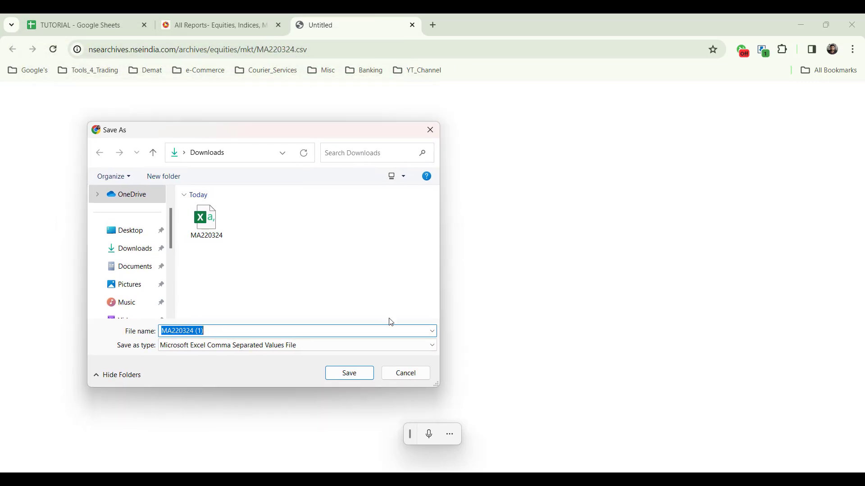
pyautogui.click(354, 380)
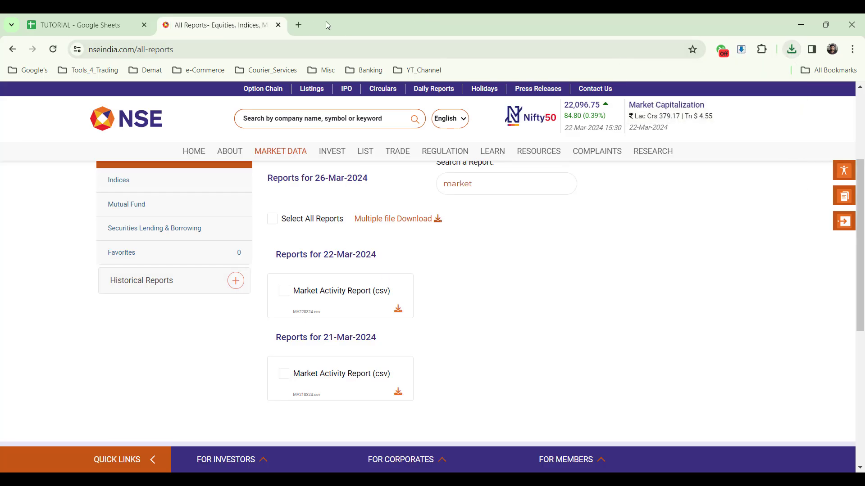
# - Open the browser's downloads list and copy the source link address of MA220324 (1).csv
pyautogui.hotkey('ctrl', 'j')
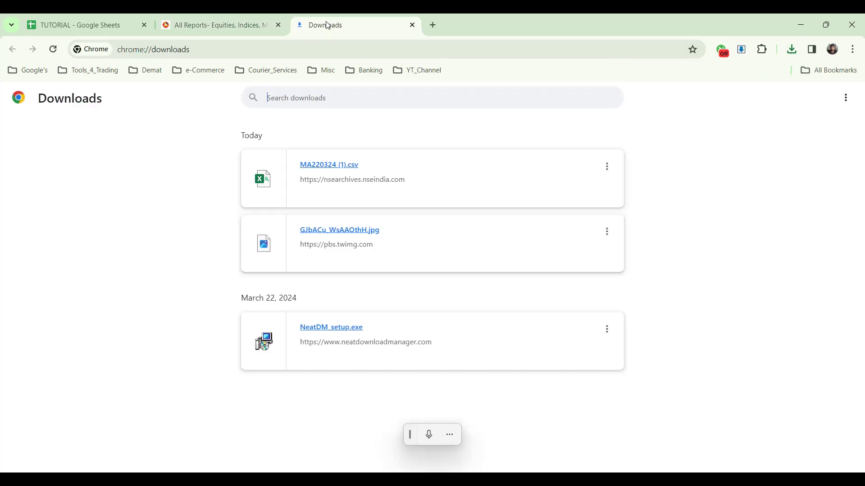
pyautogui.rightClick(346, 184)
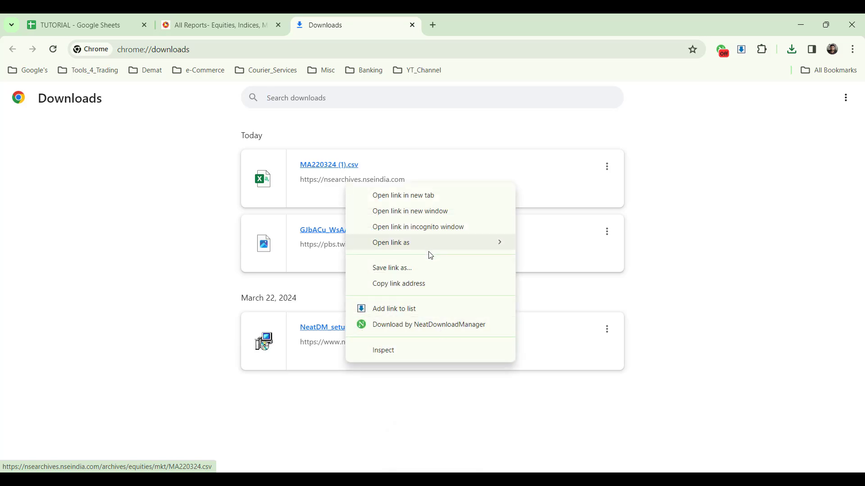
pyautogui.click(421, 284)
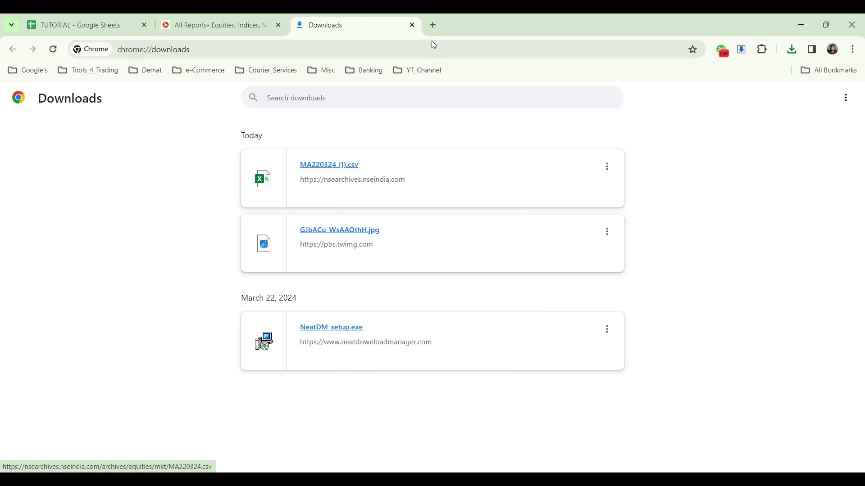
# - Paste the copied CSV link into a new browser tab to check it, and return to the TUTORIAL spreadsheet
pyautogui.click(433, 25)
pyautogui.hotkey('ctrl', 'v')
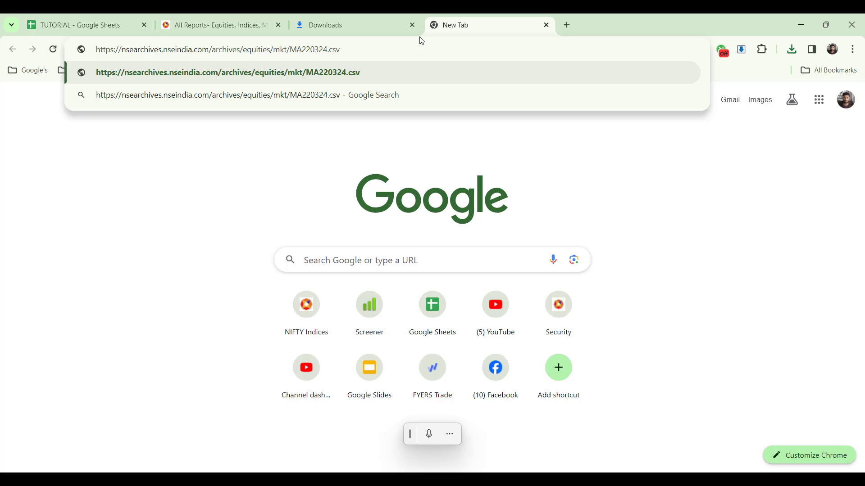
pyautogui.click(226, 26)
pyautogui.click(113, 28)
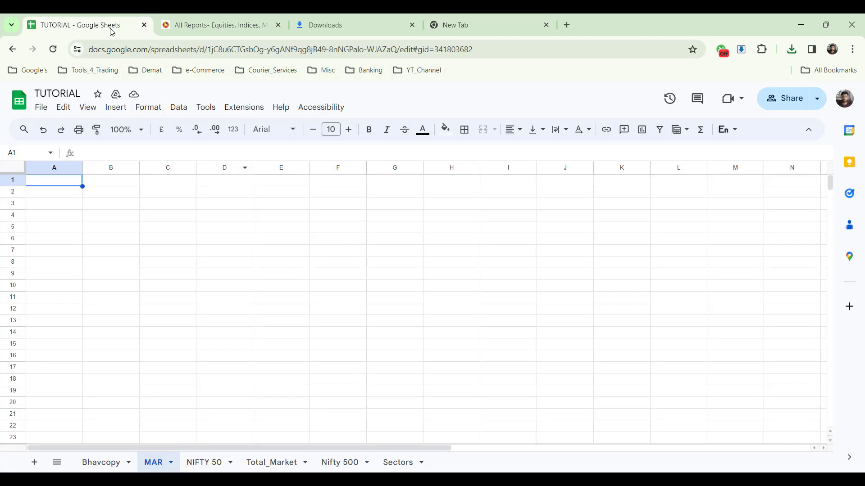
pyautogui.press('super+h')
pyautogui.write('=import')
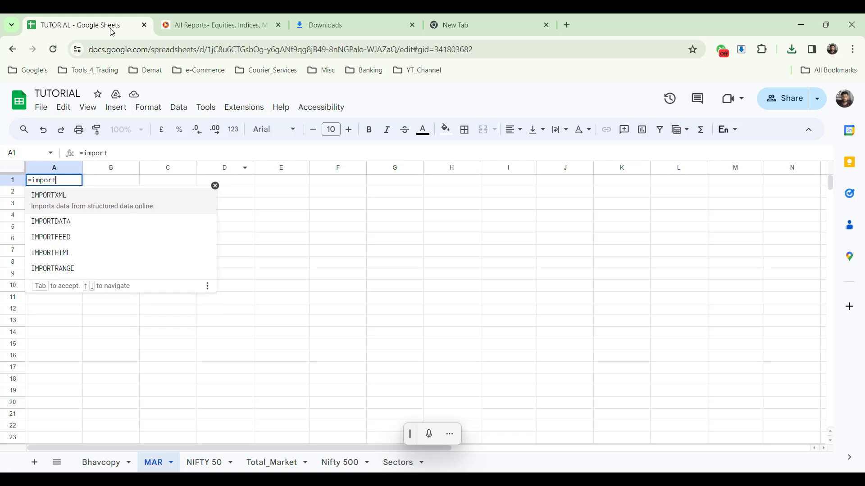
pyautogui.press('Down')
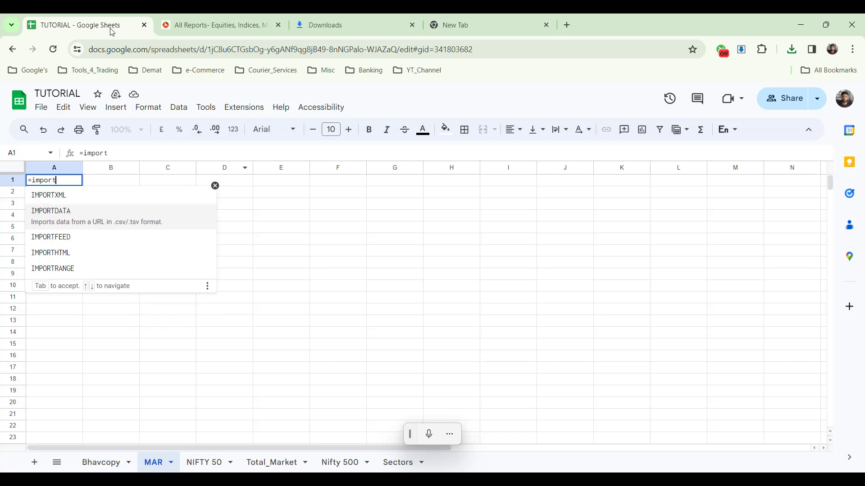
pyautogui.press('Tab')
pyautogui.write('"')
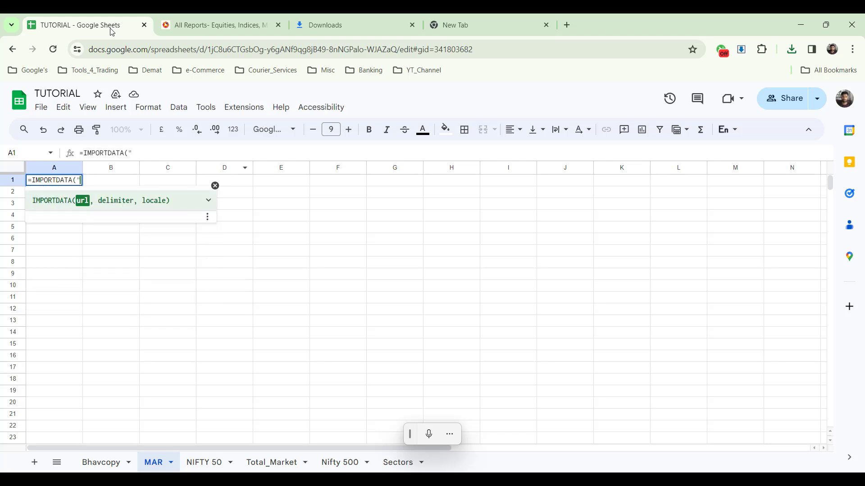
pyautogui.hotkey('ctrl', 'v')
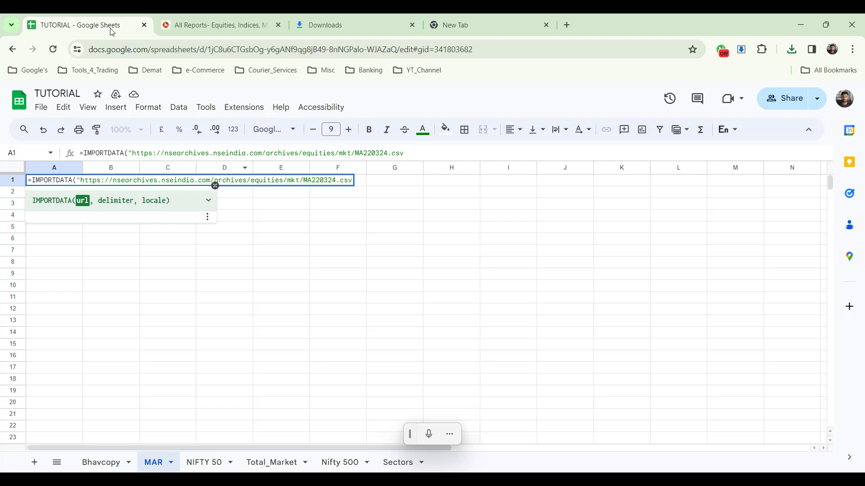
pyautogui.write('")')
pyautogui.press('Return')
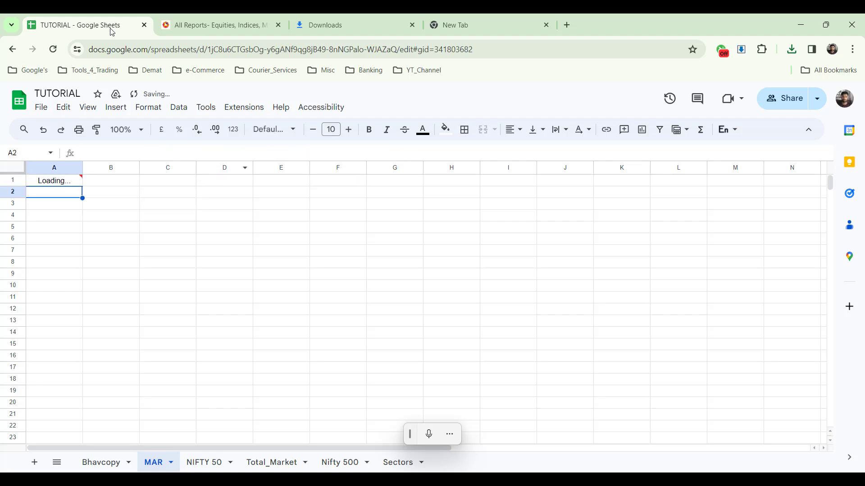
pyautogui.press('Up')
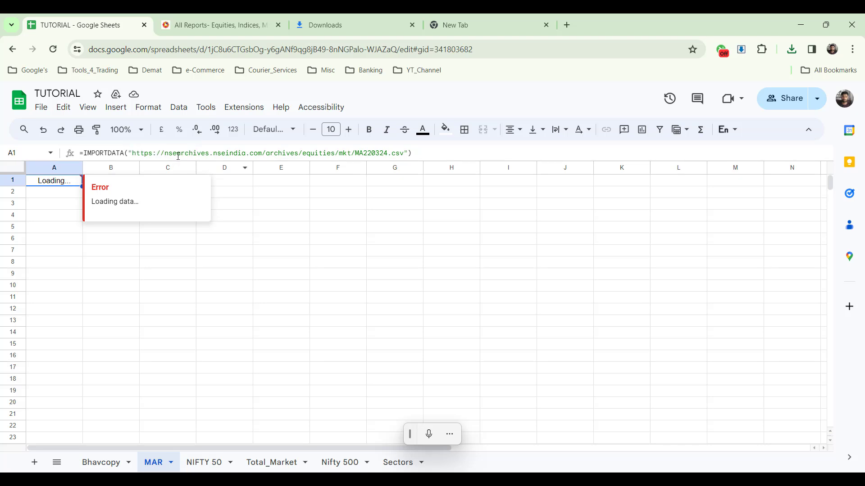
pyautogui.click(176, 153)
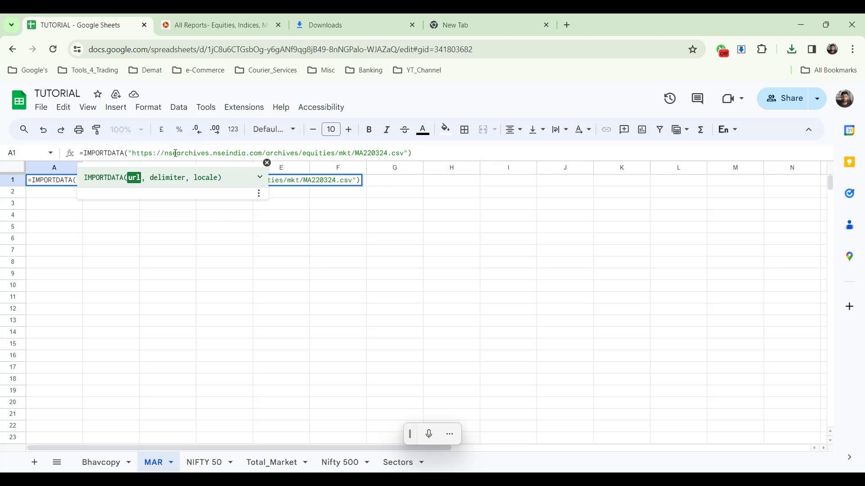
pyautogui.press('BackSpace')
pyautogui.press('BackSpace')
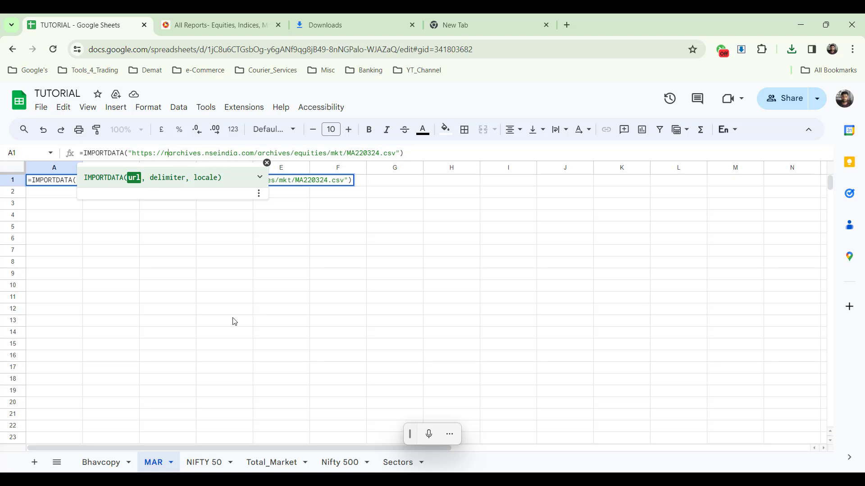
pyautogui.press('BackSpace')
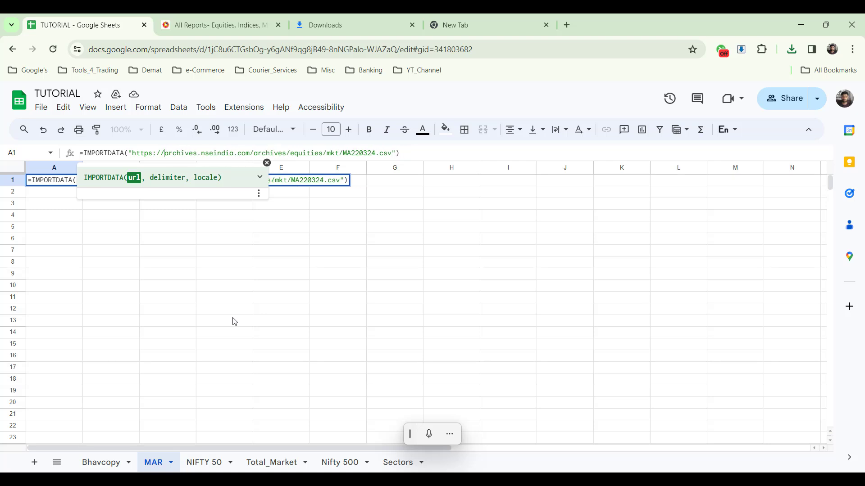
pyautogui.press('Return')
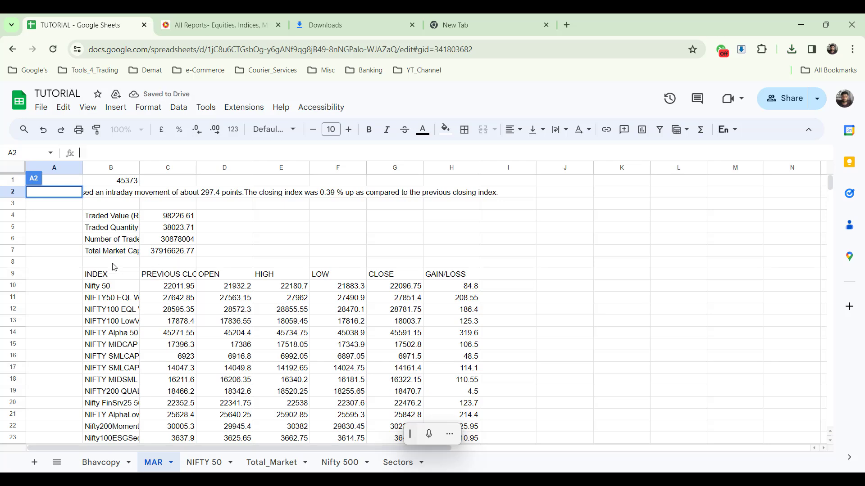
# - Format cell B1 of the MAR sheet as a date and fit column B's width to its contents
pyautogui.click(111, 183)
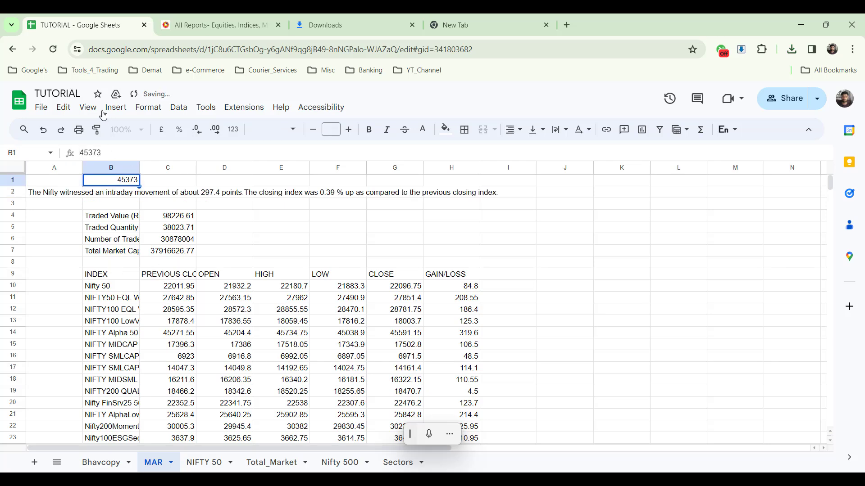
pyautogui.click(148, 108)
pyautogui.moveTo(225, 165)
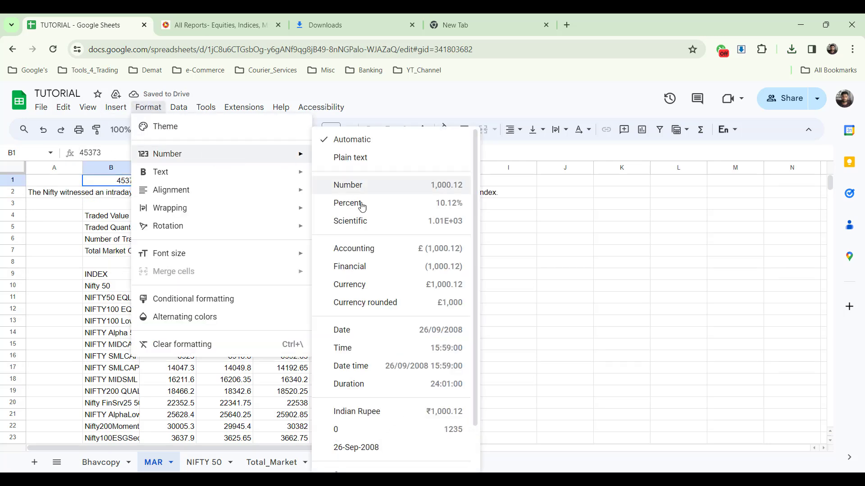
pyautogui.click(367, 329)
pyautogui.click(452, 224)
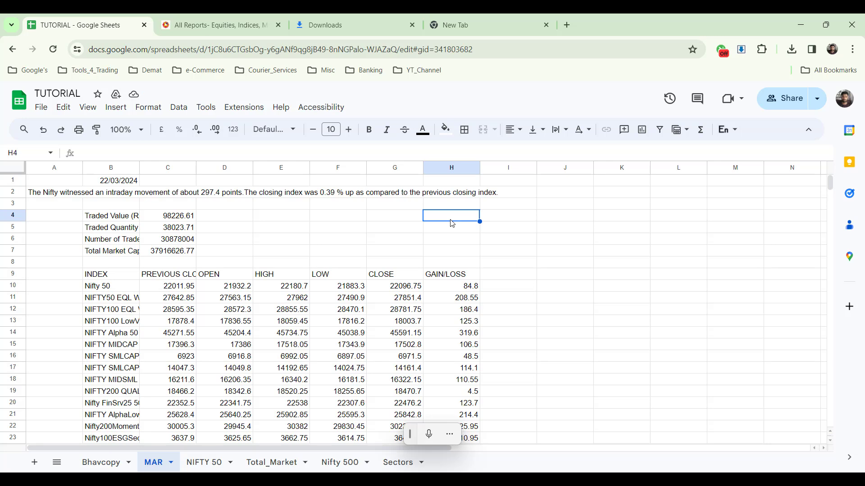
pyautogui.doubleClick(140, 167)
# - Look through the imported index list in MAR and turn the NeatDownloadManager extension back on
pyautogui.scroll(-3, 191, 297)
pyautogui.scroll(-7, 190, 297)
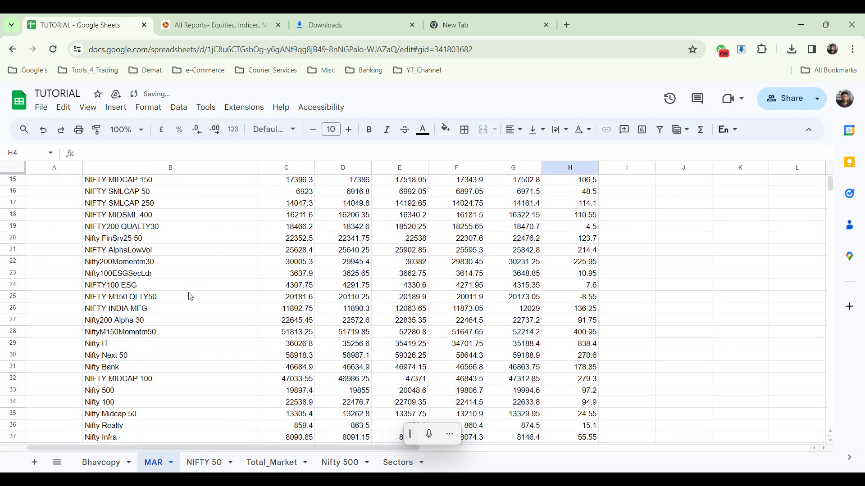
pyautogui.scroll(-8, 191, 297)
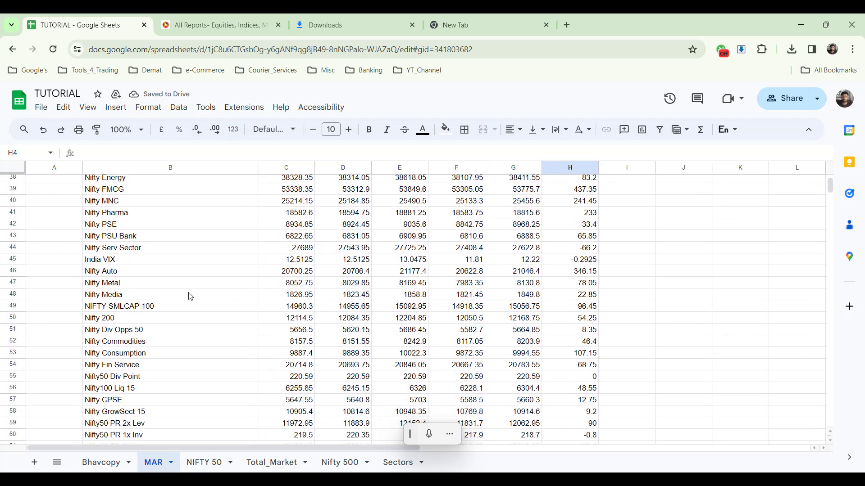
pyautogui.scroll(-4, 191, 297)
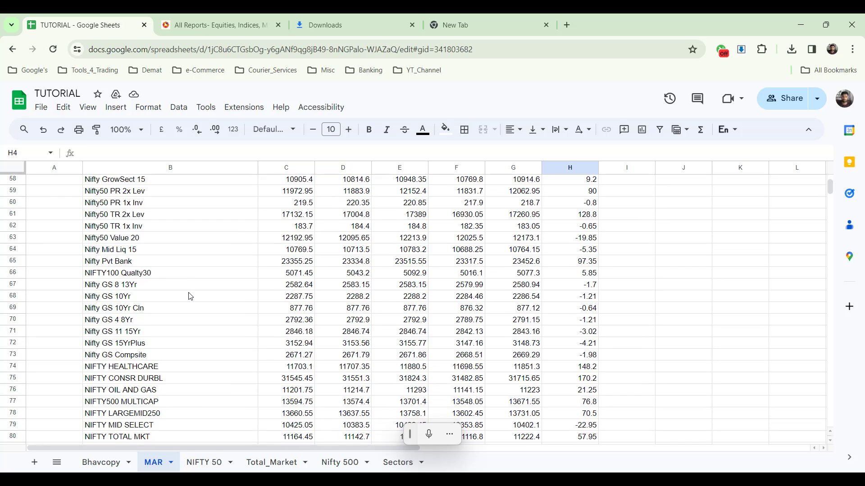
pyautogui.scroll(-3, 190, 297)
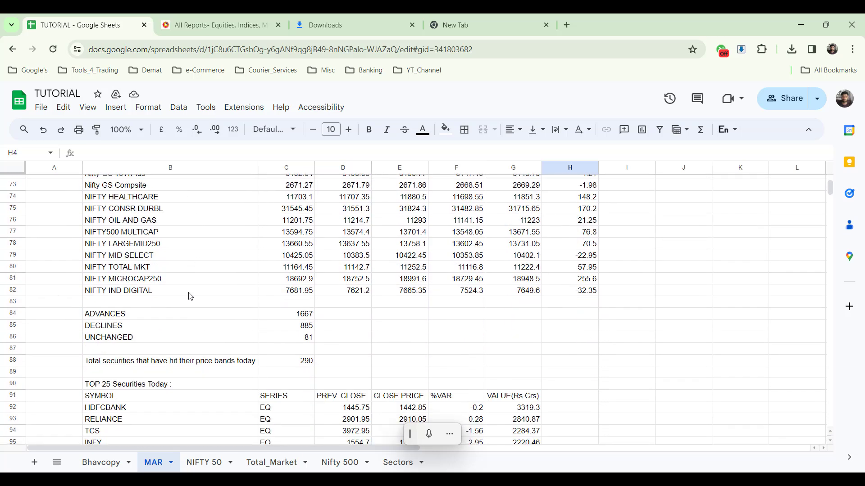
pyautogui.scroll(20, 191, 297)
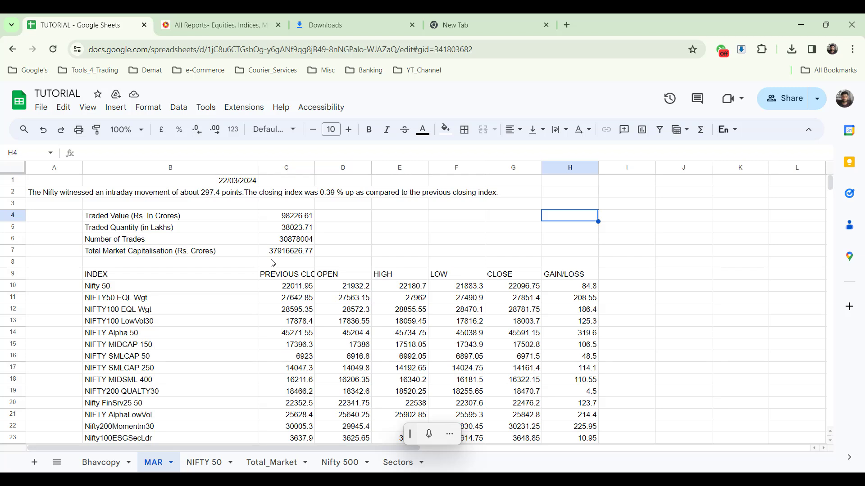
pyautogui.click(727, 54)
# - Copy the INDEX column B9:B82 from MAR into the Sectors sheet at A1 and fit column A's width to it
pyautogui.click(126, 276)
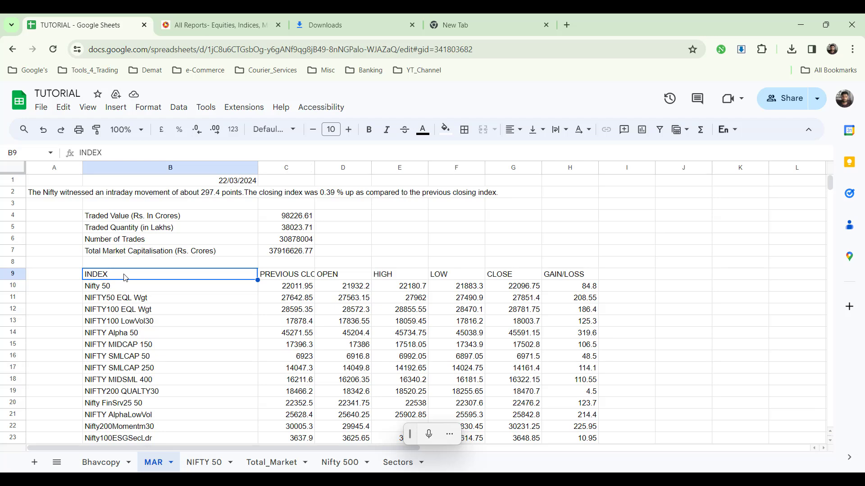
pyautogui.hotkey('ctrl', 'shift', 'Down')
pyautogui.hotkey('ctrl', 'c')
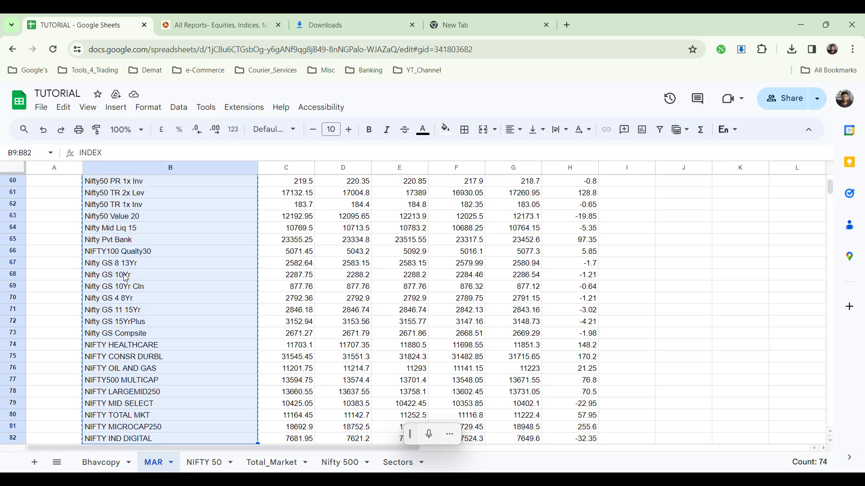
pyautogui.click(396, 464)
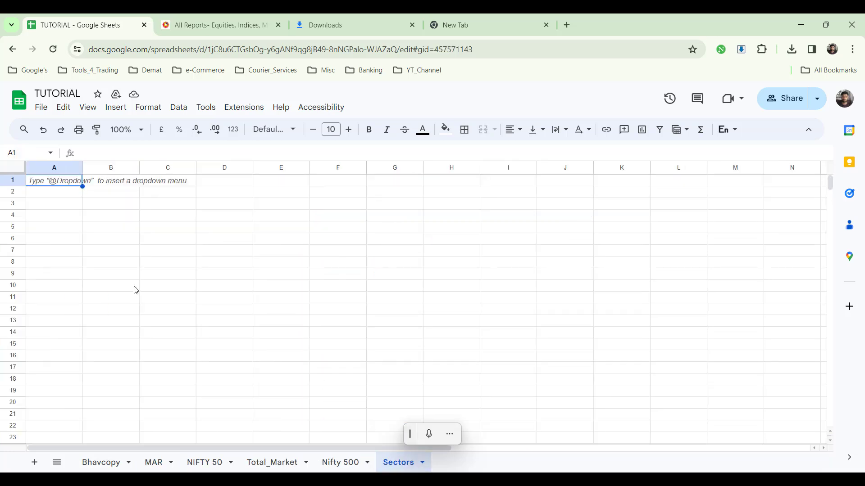
pyautogui.hotkey('ctrl', 'v')
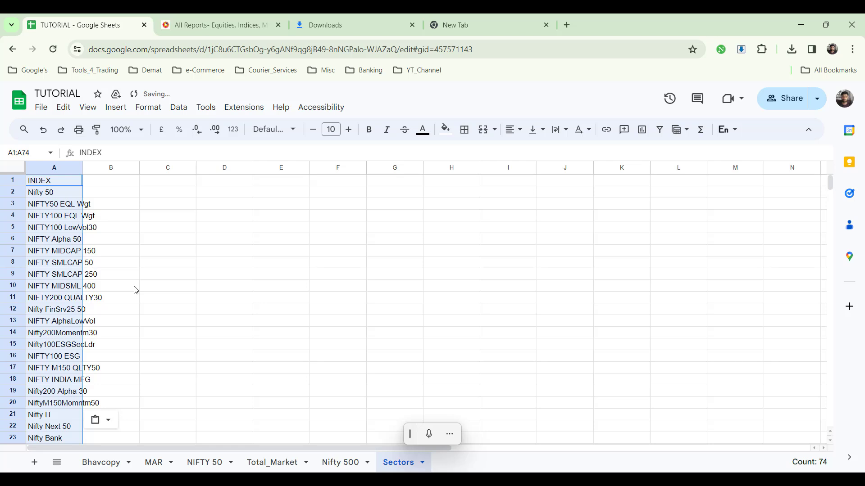
pyautogui.moveTo(83, 169); pyautogui.dragTo(83, 169)
pyautogui.doubleClick(82, 168)
pyautogui.click(74, 215)
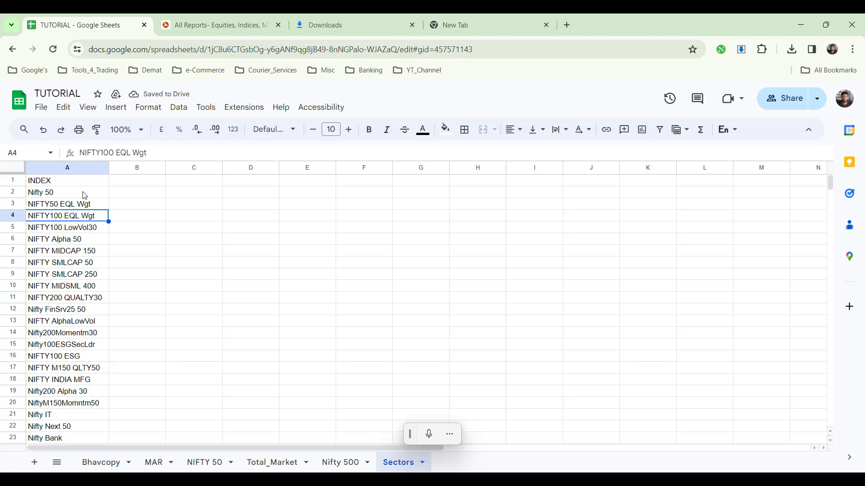
pyautogui.click(85, 196)
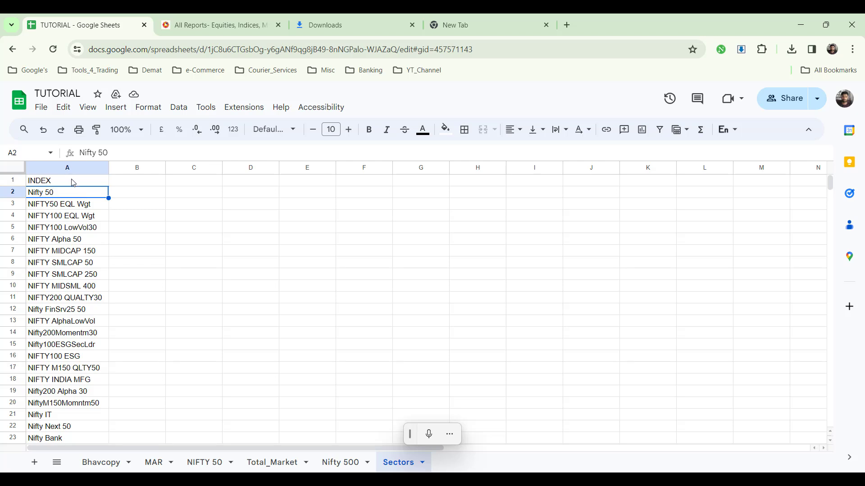
pyautogui.click(130, 188)
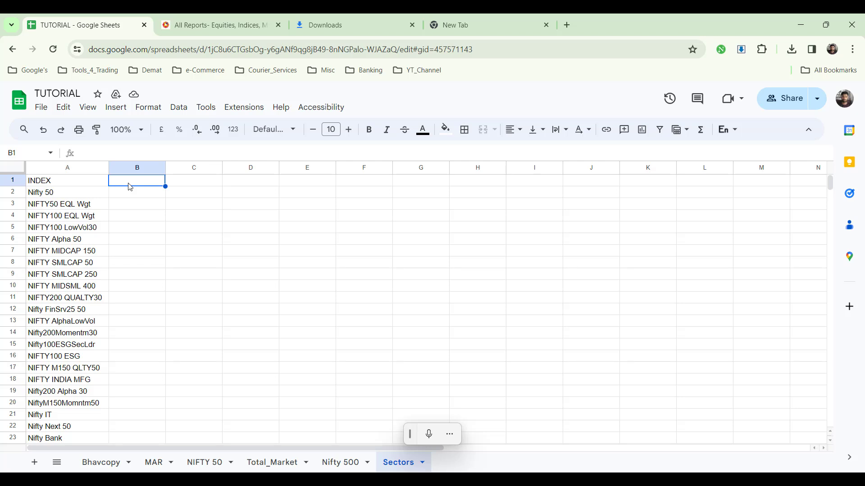
# - Copy the formatted header row A1:E1 from the Nifty 500 sheet onto row 1 of Sectors
pyautogui.click(341, 462)
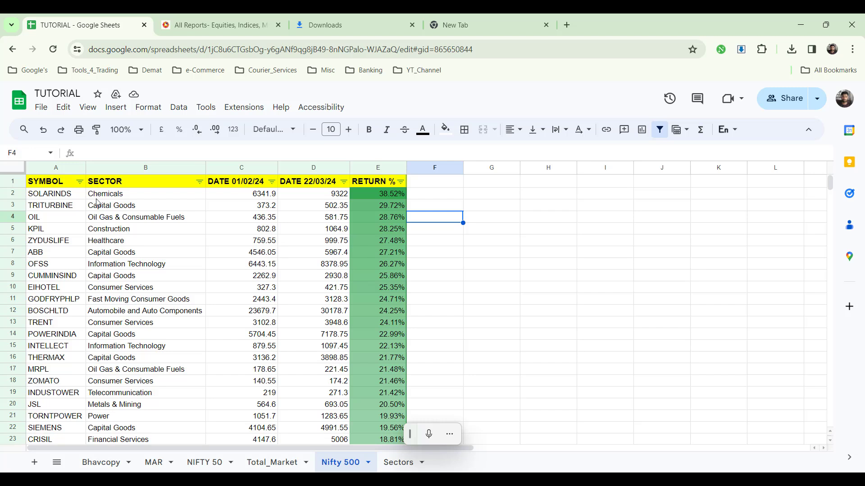
pyautogui.click(60, 183)
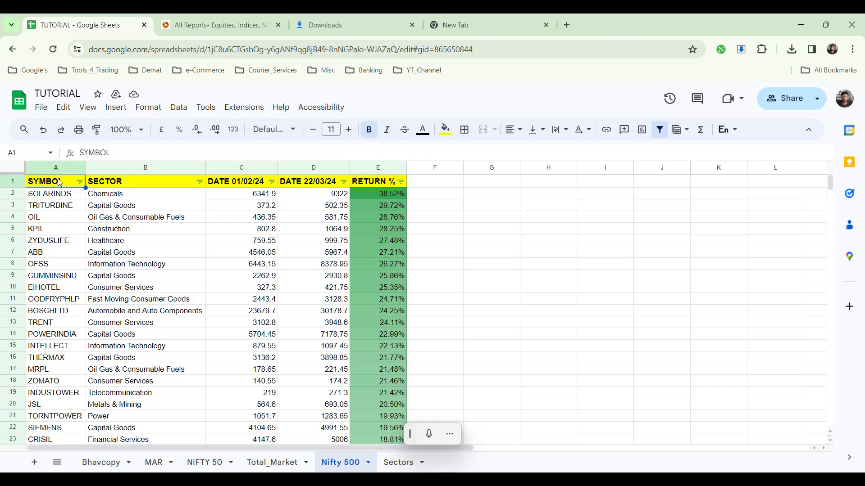
pyautogui.hotkey('shift', 'Right')
pyautogui.hotkey('shift', 'Right')
pyautogui.hotkey('shift', 'Right')
pyautogui.hotkey('shift', 'Right')
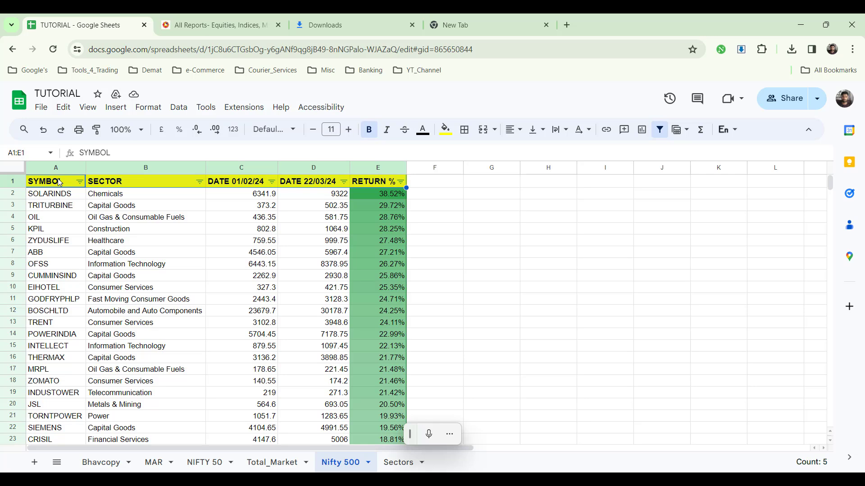
pyautogui.hotkey('ctrl', 'c')
pyautogui.click(390, 462)
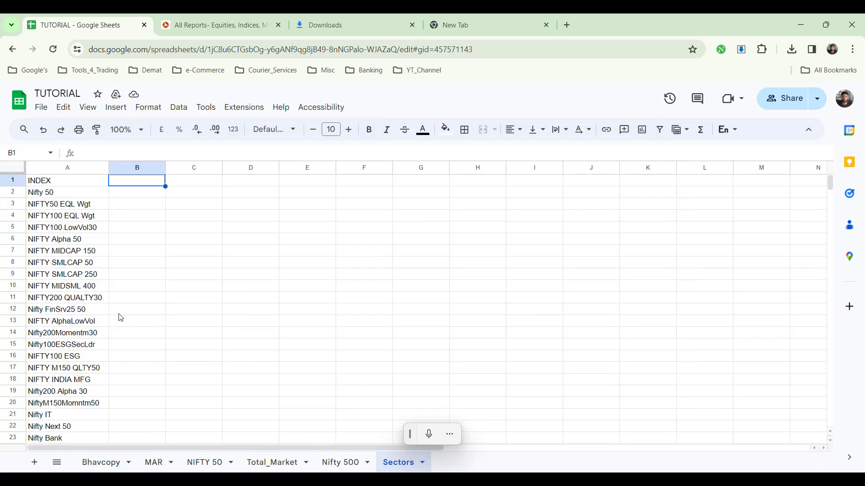
pyautogui.click(73, 181)
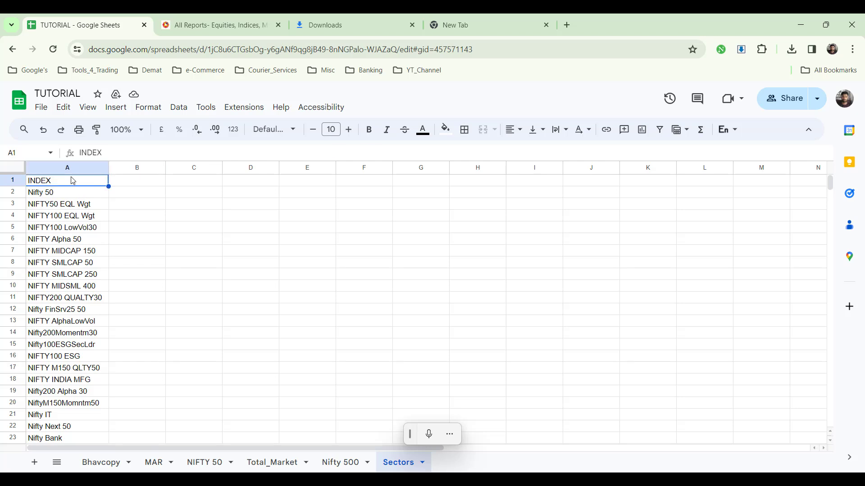
pyautogui.hotkey('ctrl', 'v')
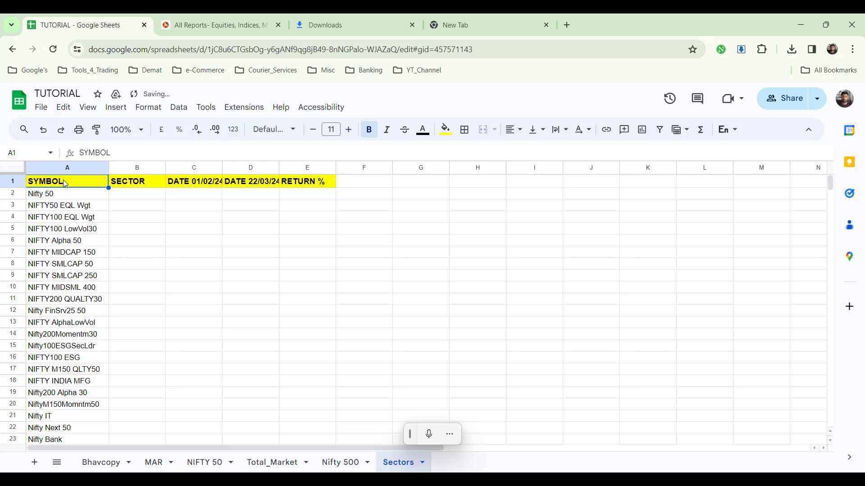
# - Change the SYMBOL header in cell A1 of Sectors to INDEX
pyautogui.press('BackSpace')
pyautogui.write('INDEX')
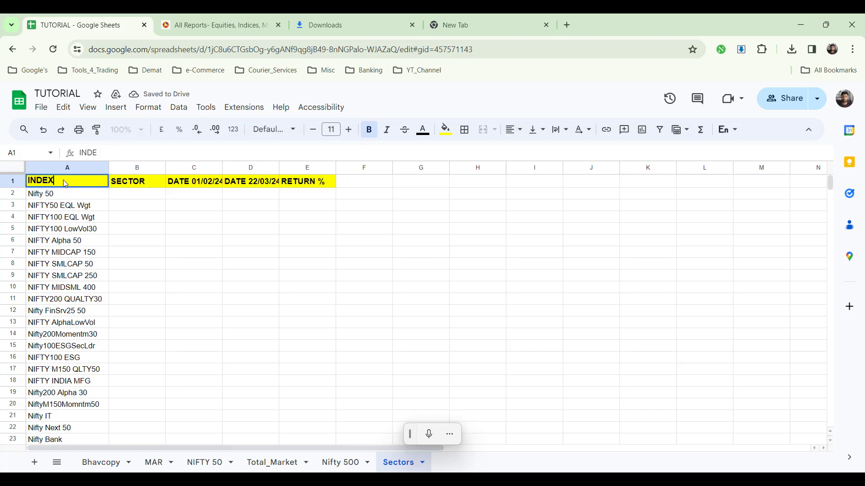
pyautogui.press('Tab')
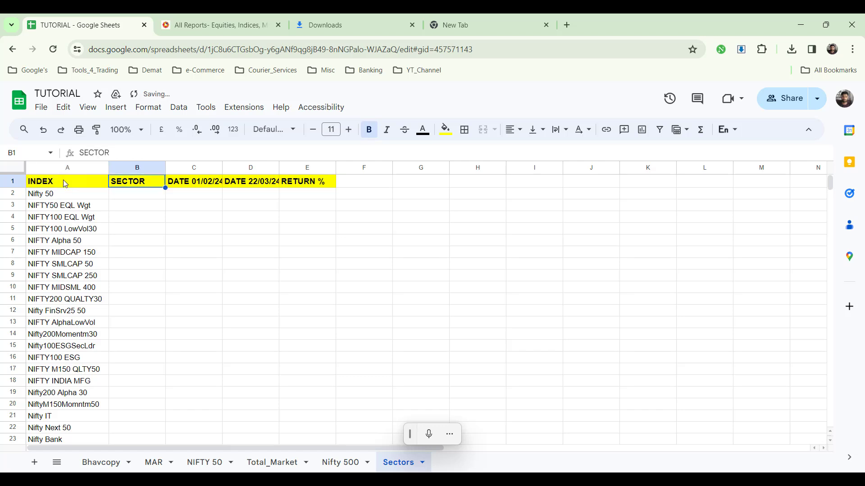
# - Delete the SECTOR column from Sectors and adjust the widths of the two DATE columns and the RETURN % column to their headers
pyautogui.click(130, 167)
pyautogui.rightClick(130, 165)
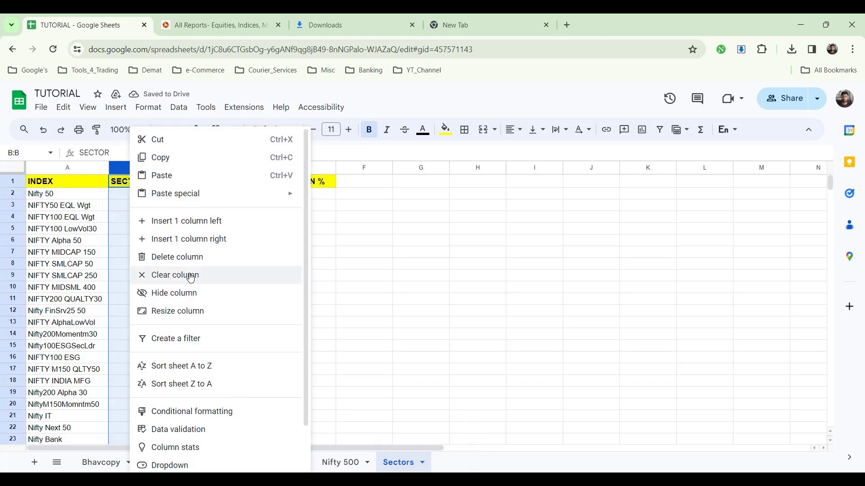
pyautogui.click(198, 258)
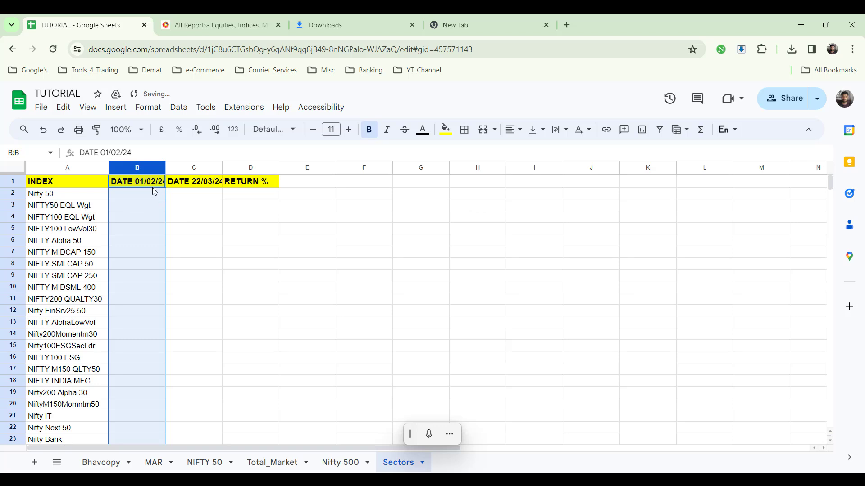
pyautogui.moveTo(165, 168); pyautogui.dragTo(169, 169)
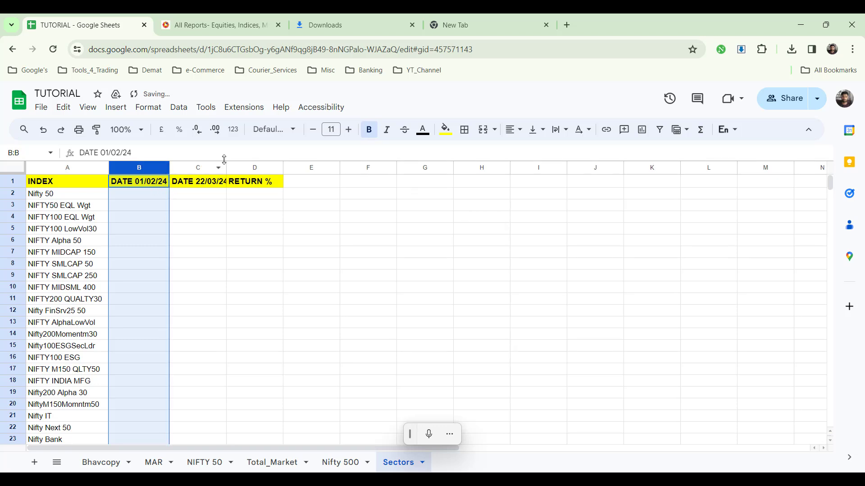
pyautogui.moveTo(226, 167); pyautogui.dragTo(231, 167)
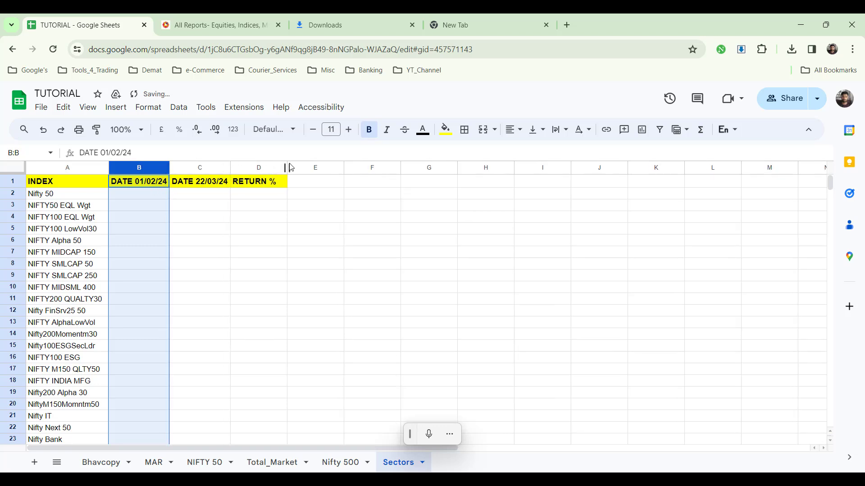
pyautogui.moveTo(288, 167); pyautogui.dragTo(279, 168)
# - Enter =VLOOKUP(A2,MAR!B:H,6,0) in C2 of Sectors to look up the index's closing value for 22/03/24
pyautogui.click(205, 196)
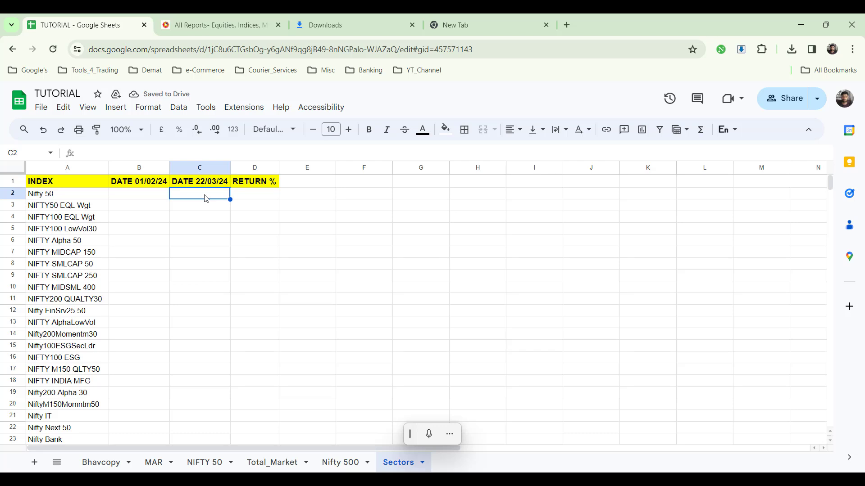
pyautogui.write('=')
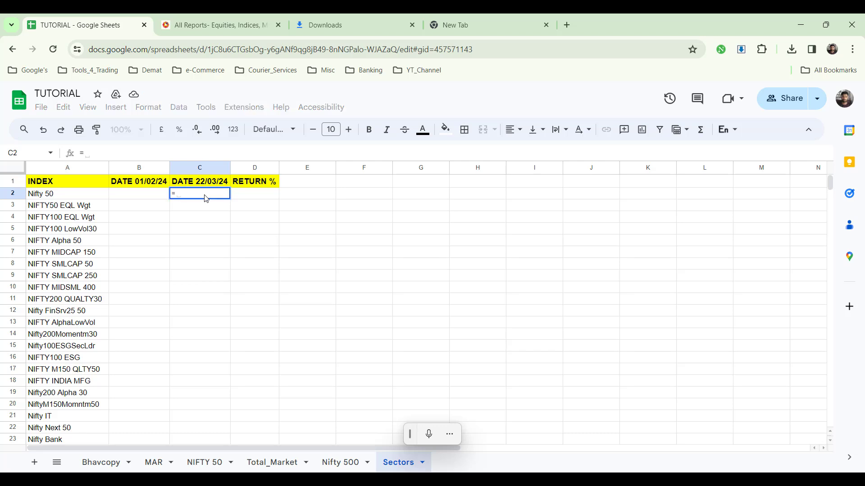
pyautogui.write('vl')
pyautogui.press('Tab')
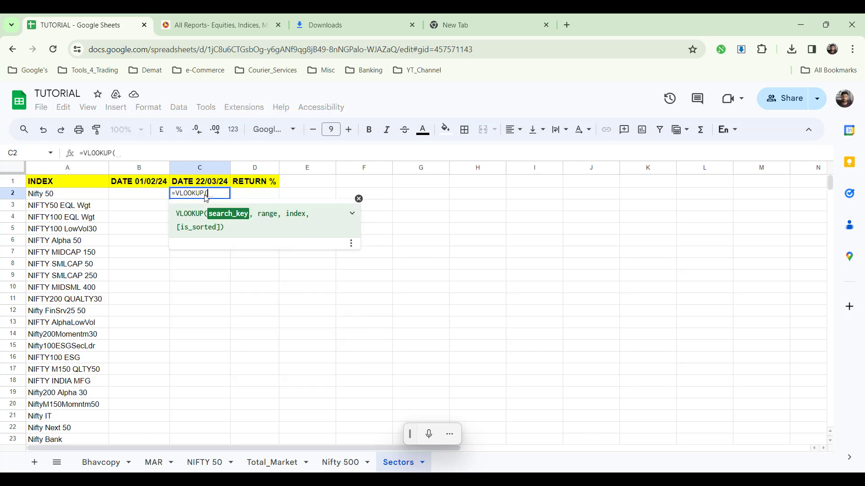
pyautogui.click(51, 193)
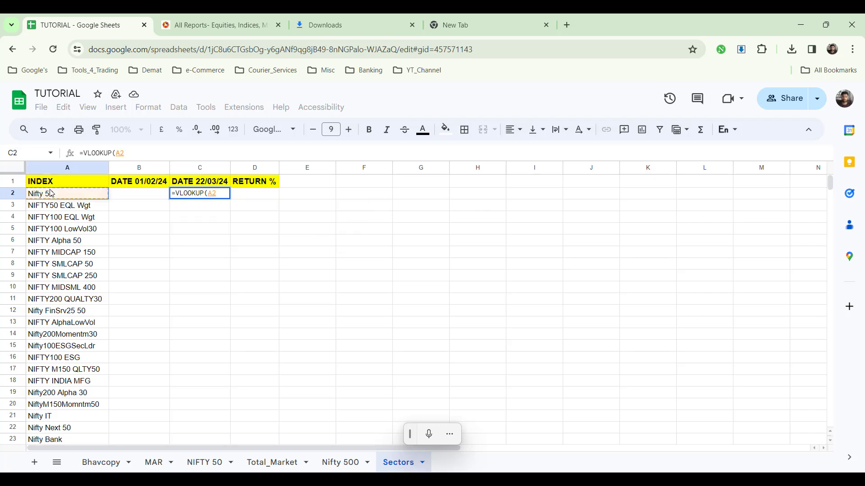
pyautogui.write(',')
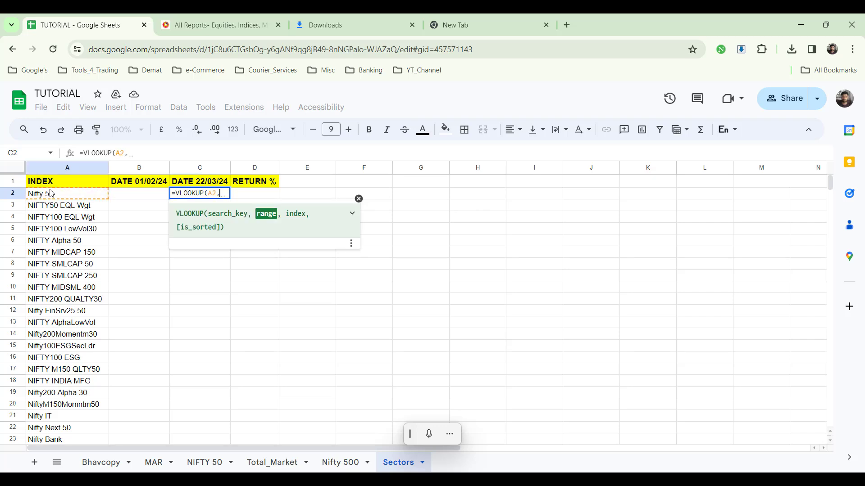
pyautogui.click(153, 466)
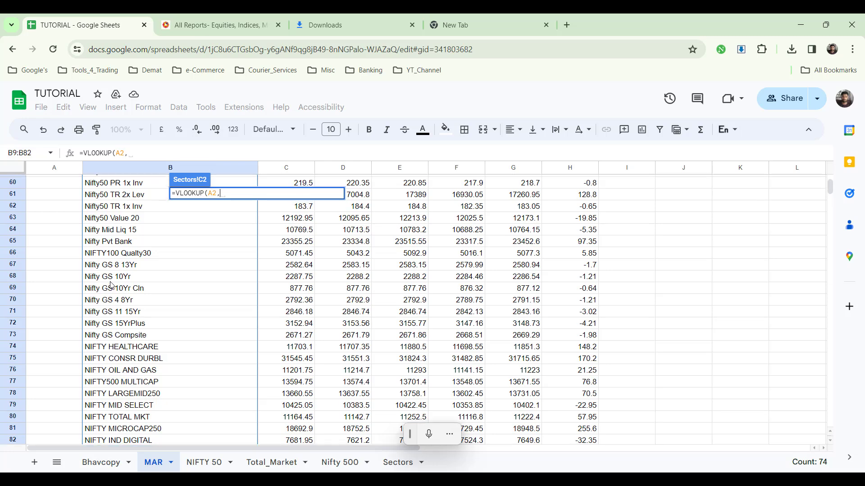
pyautogui.scroll(-3, 111, 286)
pyautogui.scroll(6, 112, 286)
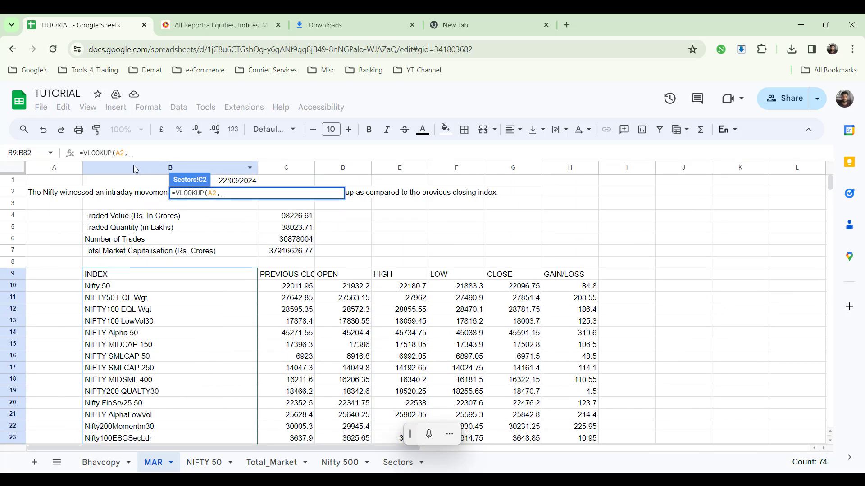
pyautogui.click(135, 169)
pyautogui.hotkey('shift', 'Right')
pyautogui.hotkey('shift', 'Right')
pyautogui.hotkey('shift', 'Right')
pyautogui.hotkey('shift', 'Right')
pyautogui.hotkey('shift', 'Right')
pyautogui.hotkey('shift', 'Right')
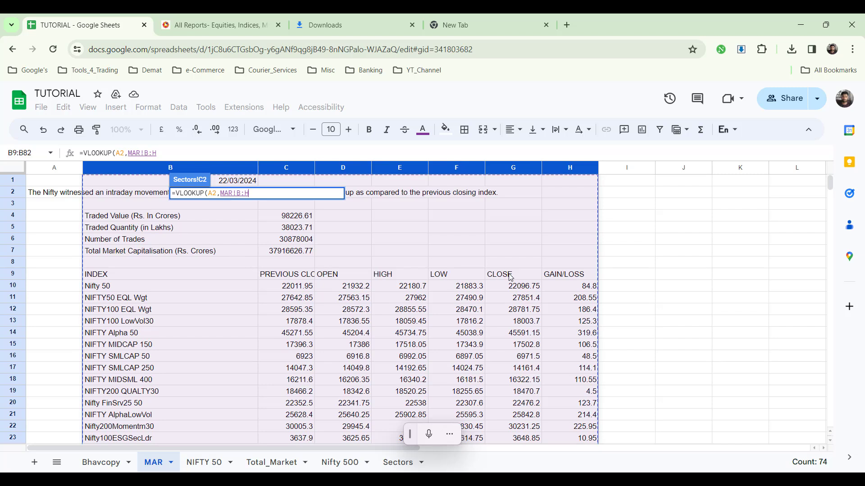
pyautogui.write(',')
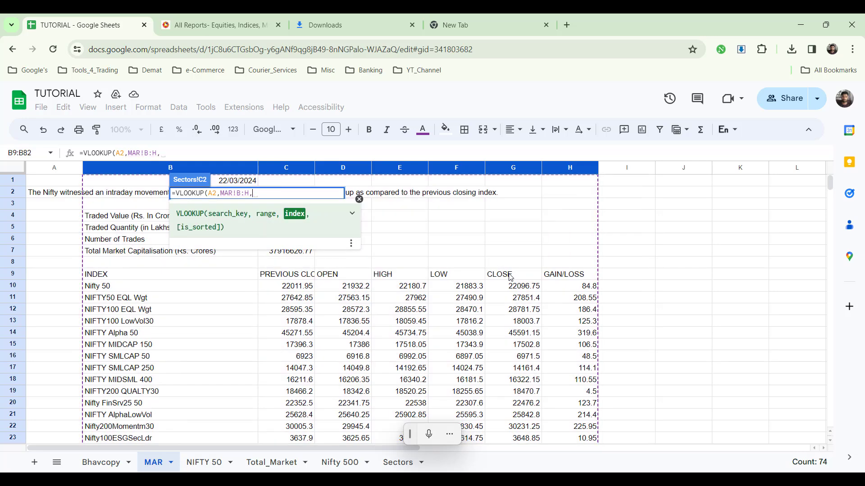
pyautogui.write('6,0')
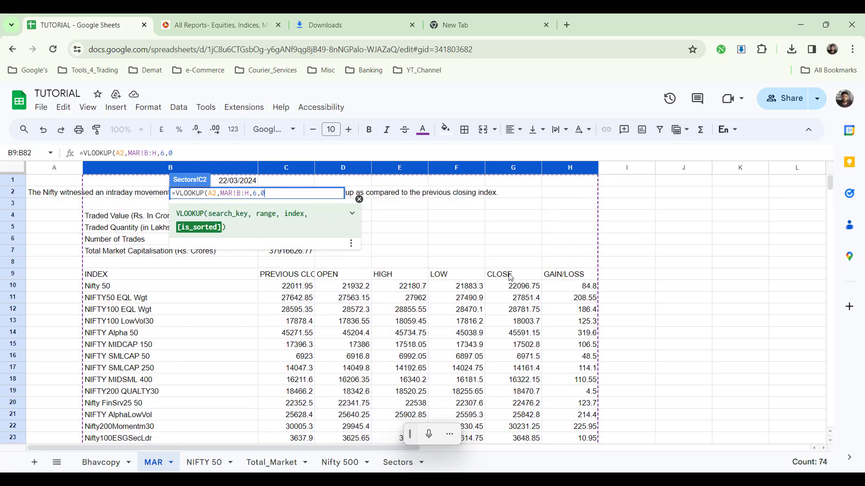
pyautogui.press('Return')
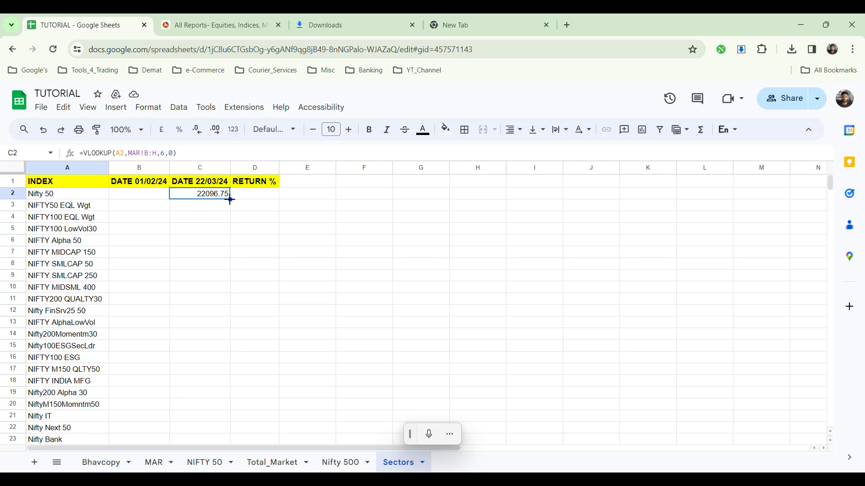
# - Fill the VLOOKUP formula from C2 down to C74 for every listed index
pyautogui.click(214, 241)
pyautogui.click(211, 197)
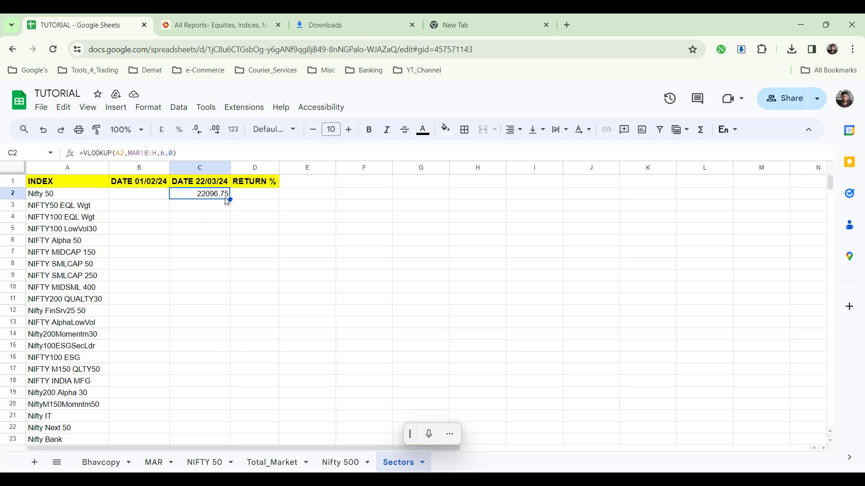
pyautogui.moveTo(229, 199); pyautogui.dragTo(216, 315)
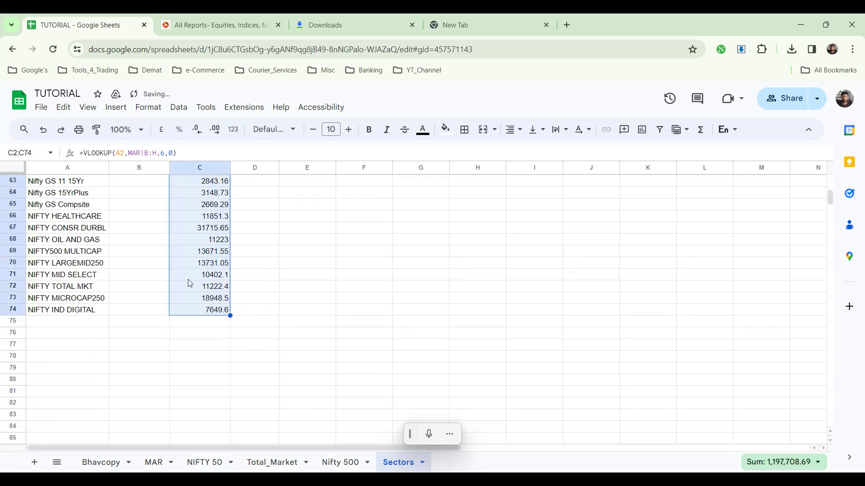
pyautogui.scroll(20, 188, 279)
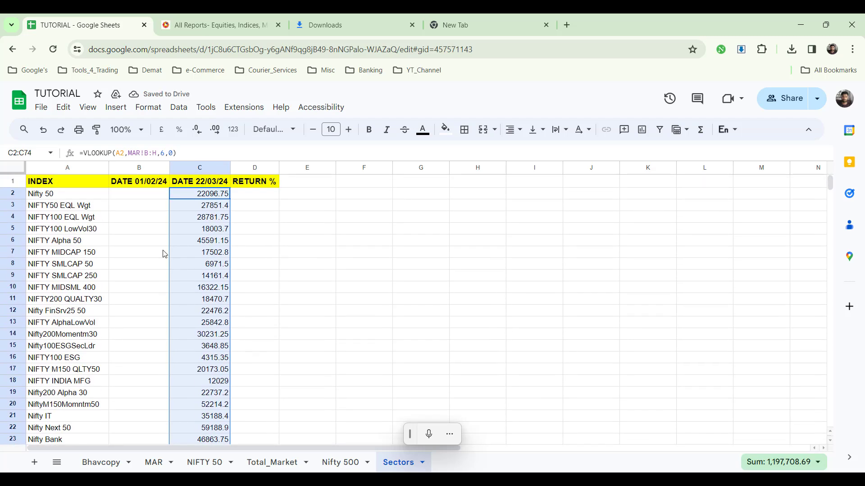
# - Copy the IMPORTDATA formula text from A1 of the MAR sheet into cell J1 of the same sheet
pyautogui.click(132, 195)
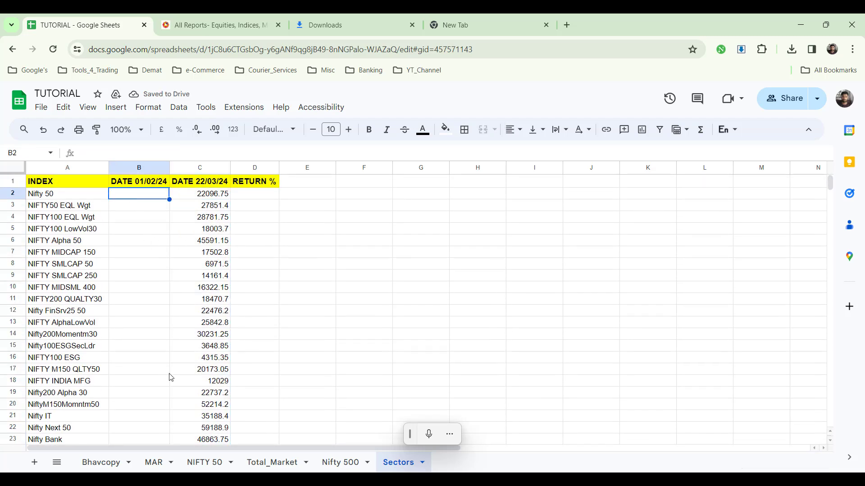
pyautogui.click(152, 467)
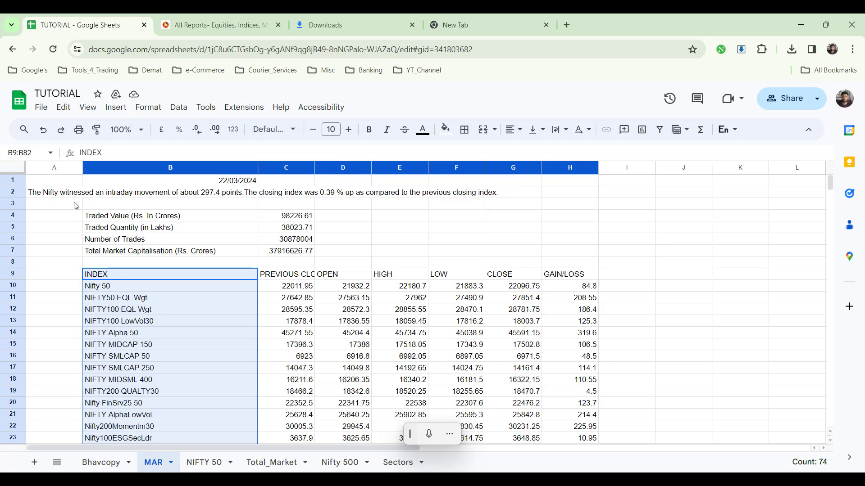
pyautogui.click(57, 181)
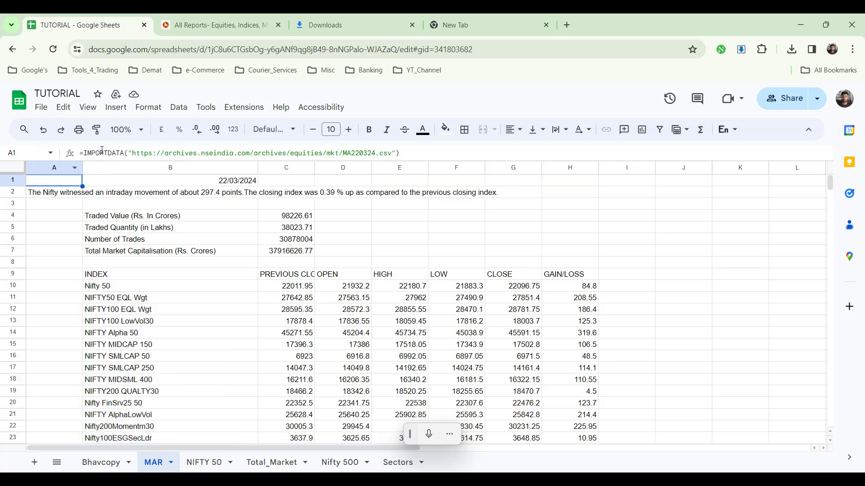
pyautogui.moveTo(79, 153); pyautogui.dragTo(101, 154)
pyautogui.hotkey('ctrl', 'a')
pyautogui.hotkey('ctrl', 'c')
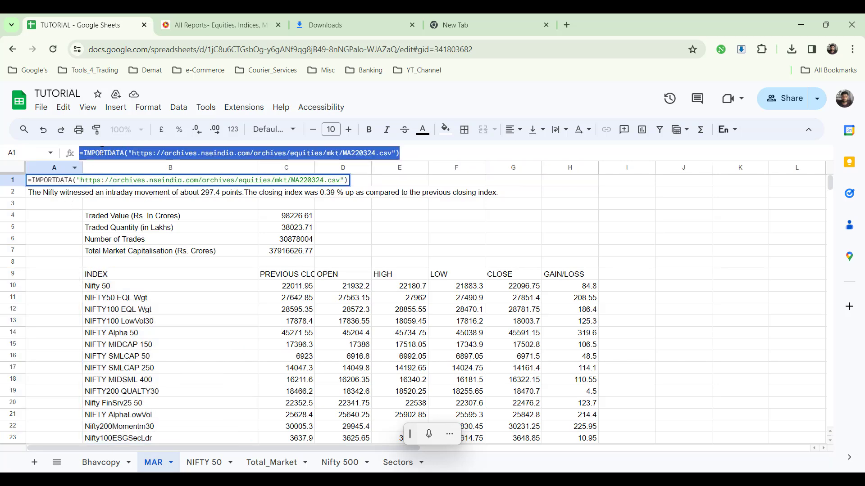
pyautogui.click(102, 151)
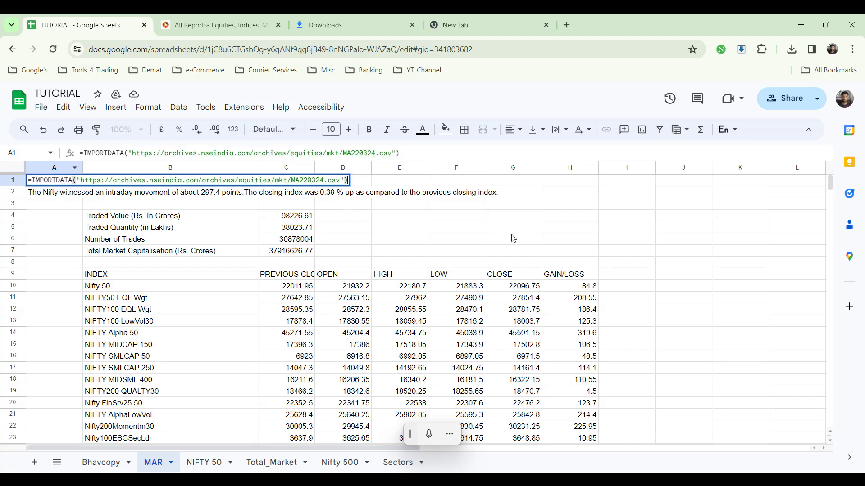
pyautogui.click(682, 182)
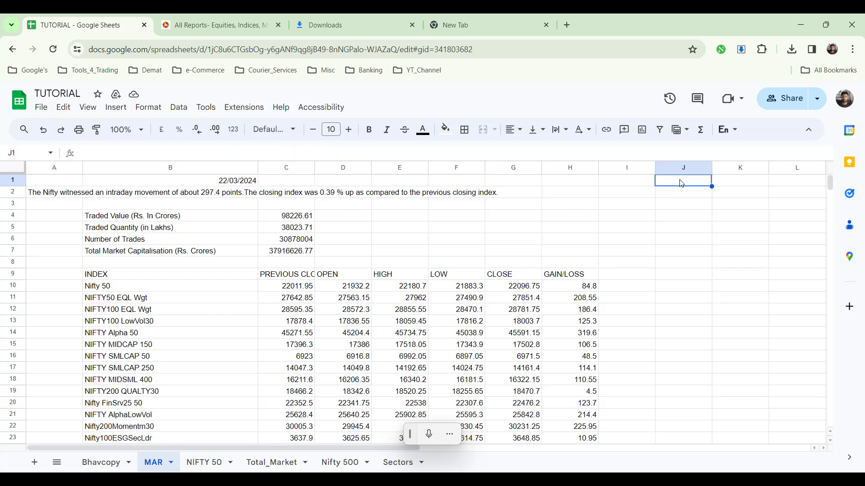
pyautogui.hotkey('ctrl', 'v')
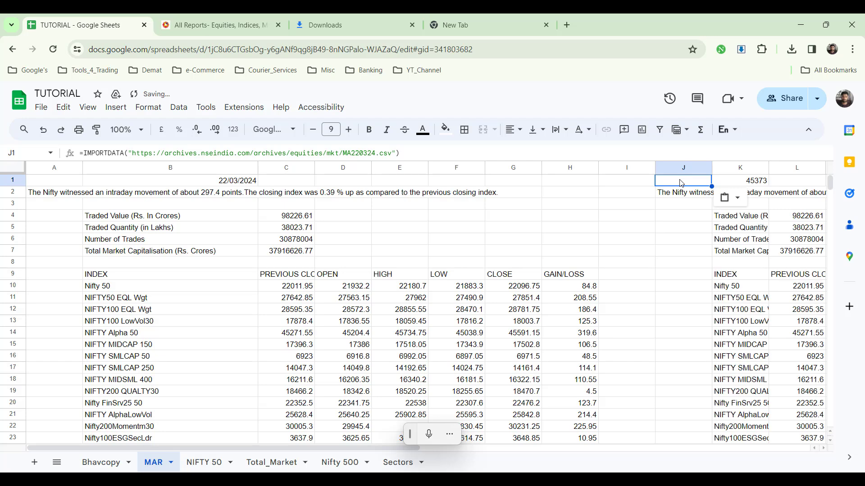
# - Change the day in the CSV file name of J1's IMPORTDATA URL to 01
pyautogui.click(360, 154)
pyautogui.moveTo(352, 153); pyautogui.dragTo(359, 153)
pyautogui.write('01')
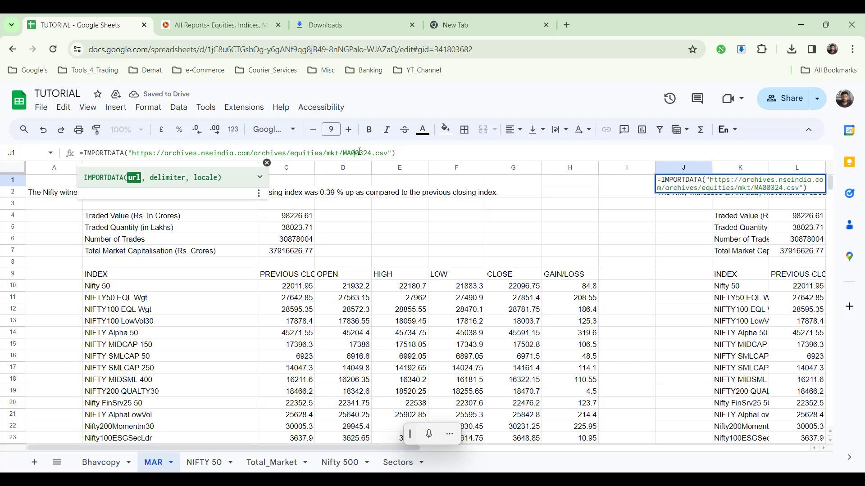
# - Change the IMPORTDATA URL in J1 of the MAR sheet to end in MA010224.csv
pyautogui.press('Right')
pyautogui.hotkey('shift', 'Right')
pyautogui.write('2')
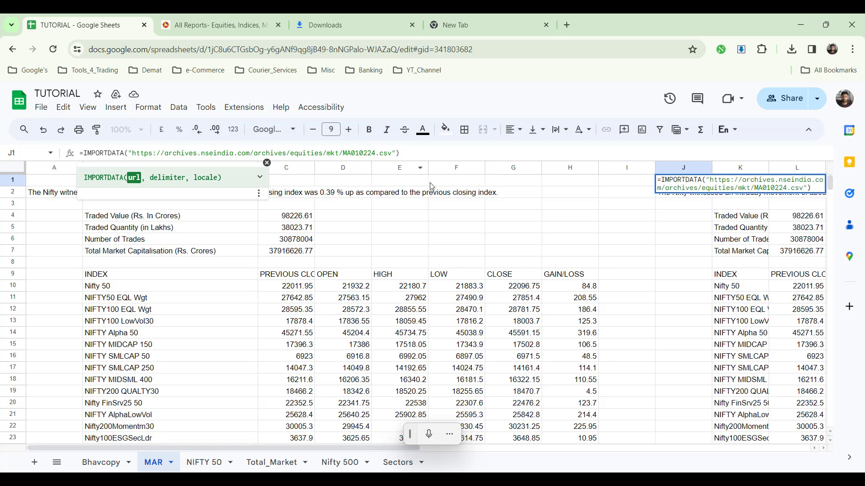
pyautogui.press('Return')
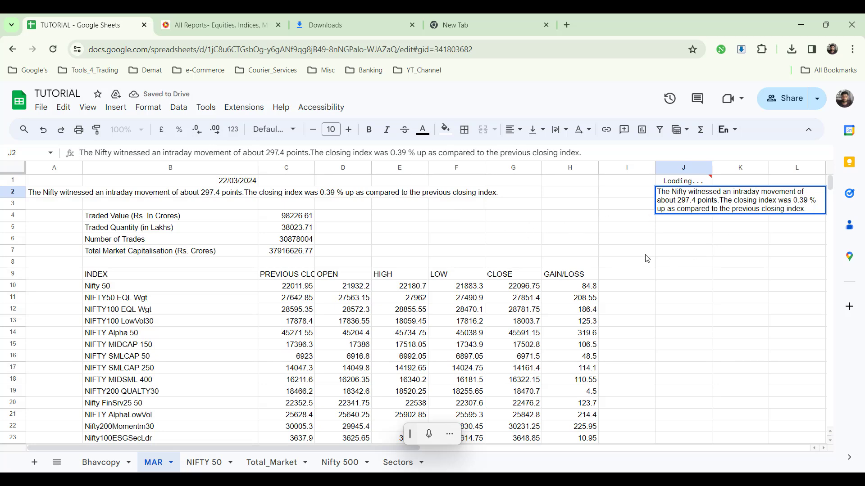
# - Format cell K1 on the MAR sheet as a date
pyautogui.click(730, 181)
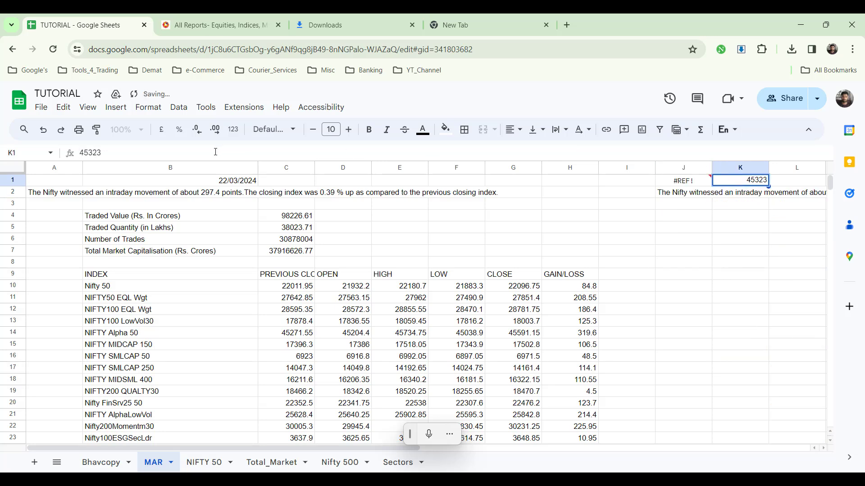
pyautogui.doubleClick(666, 184)
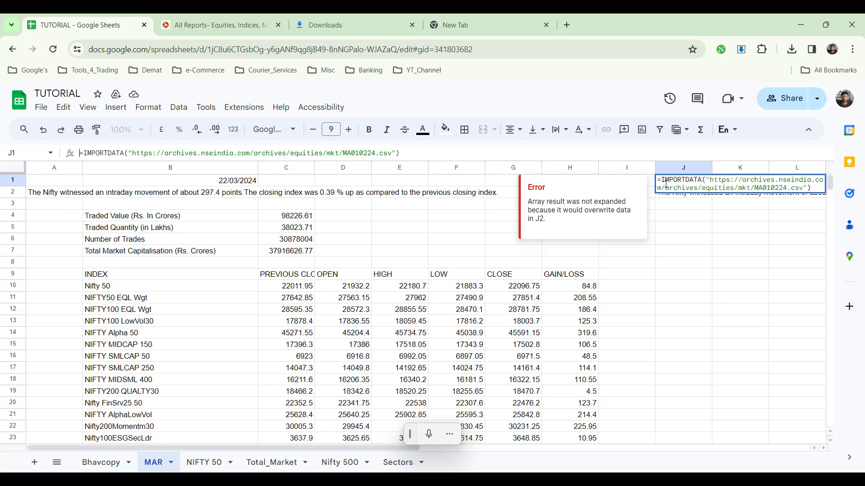
pyautogui.press('Tab')
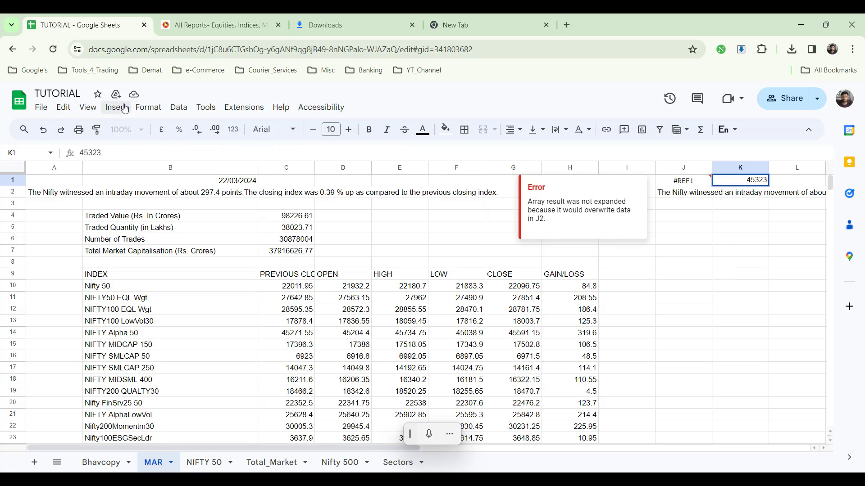
pyautogui.click(155, 109)
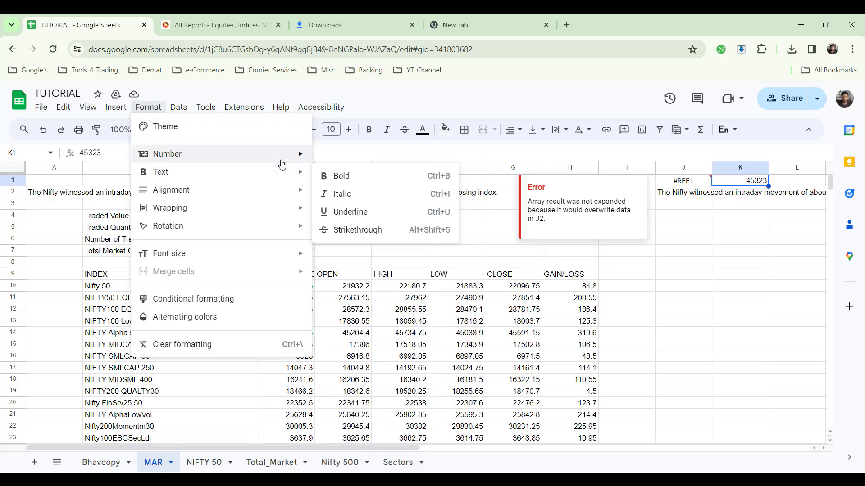
pyautogui.moveTo(283, 155)
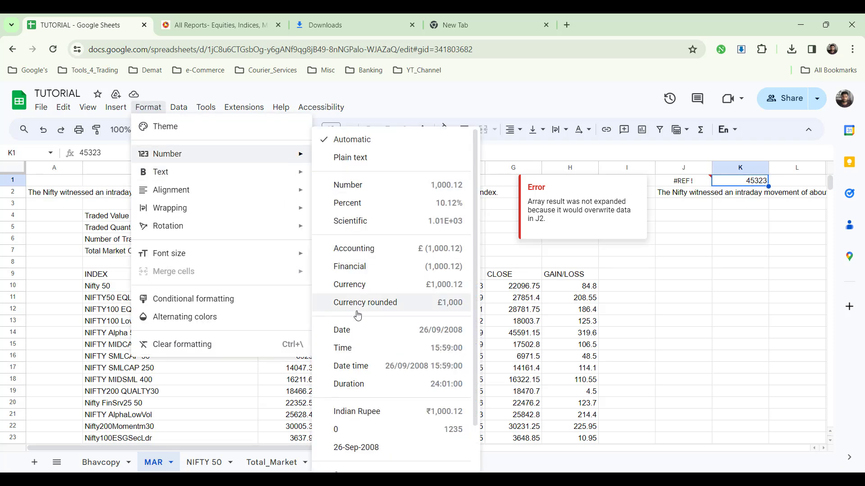
pyautogui.click(355, 330)
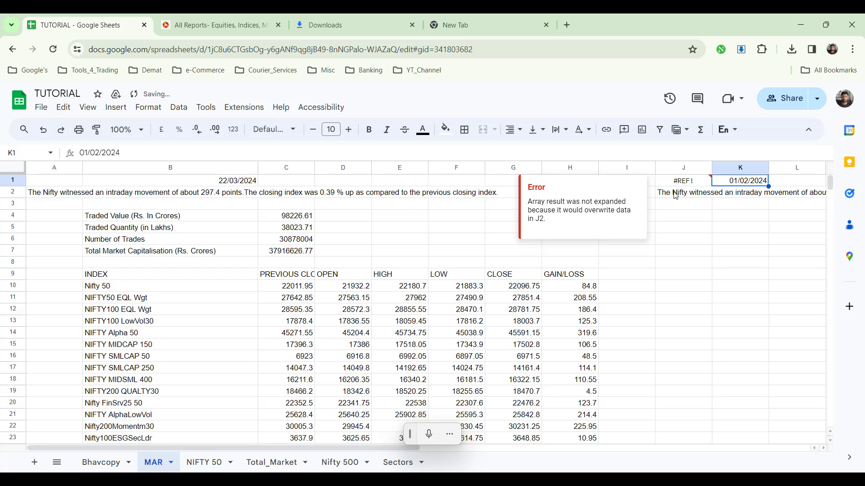
# - Fit column J to its contents, narrow it somewhat, and select the whole column
pyautogui.click(693, 181)
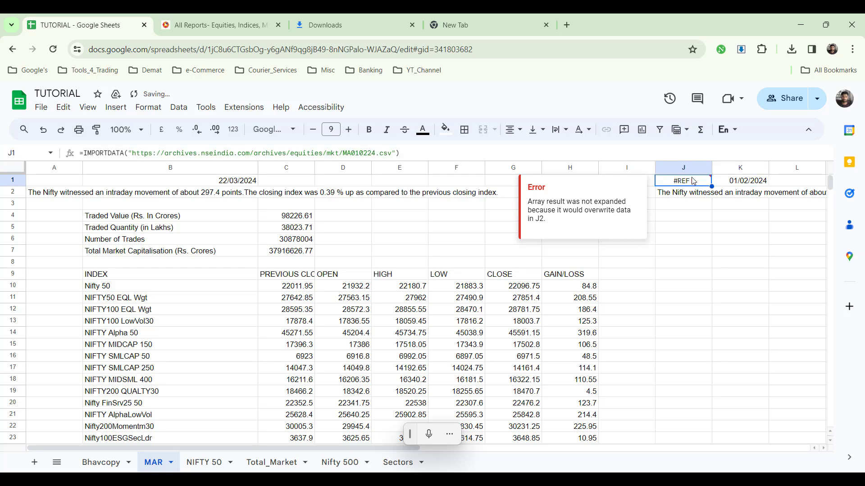
pyautogui.doubleClick(712, 167)
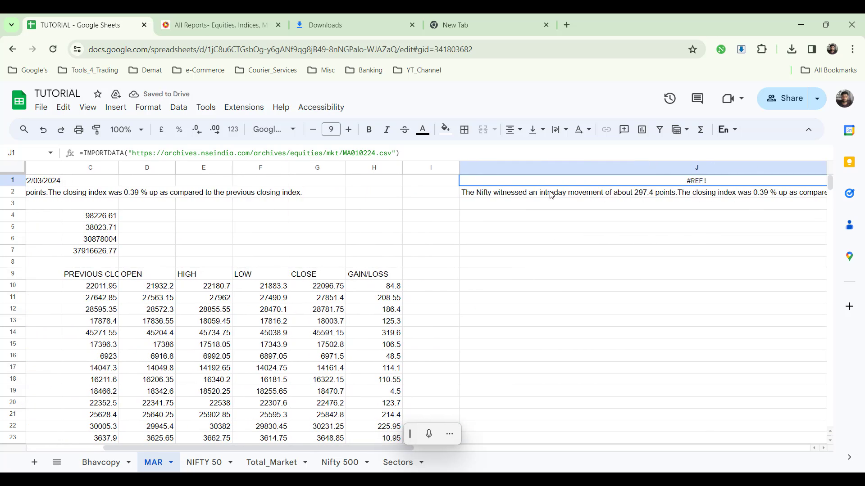
pyautogui.hscroll(2, 593, 191)
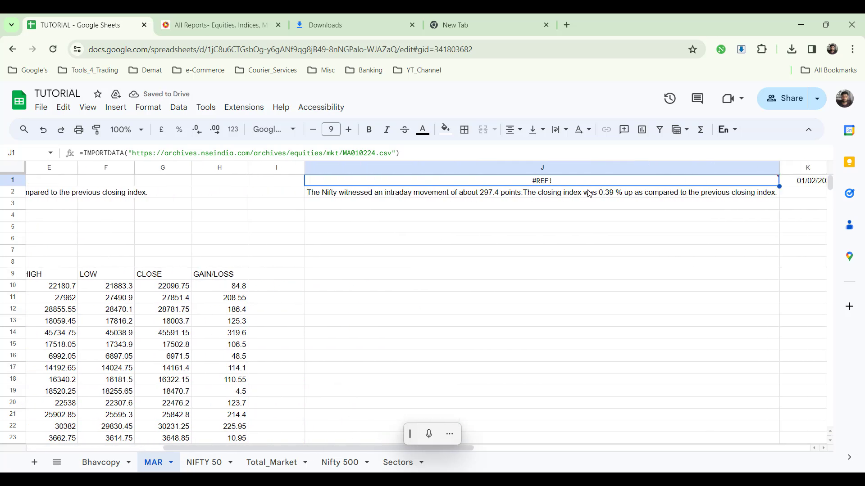
pyautogui.moveTo(774, 175)
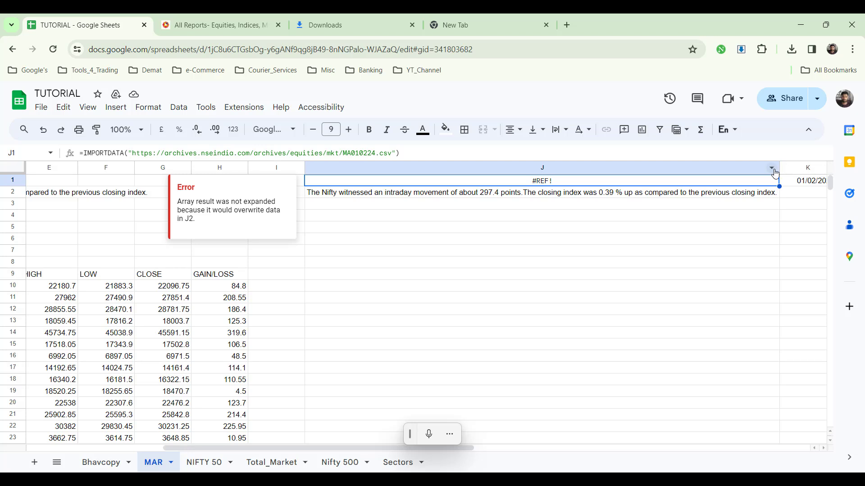
pyautogui.moveTo(779, 168); pyautogui.dragTo(660, 168)
pyautogui.click(518, 167)
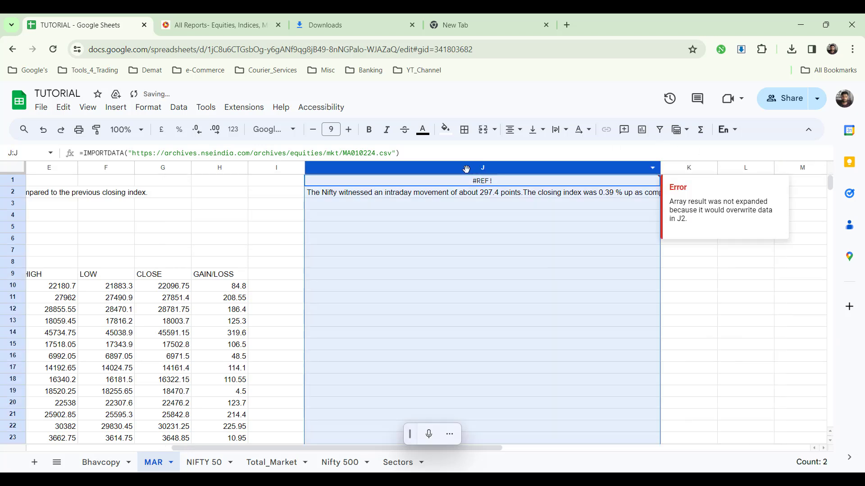
# - Examine the import formula in J1 and the text in J2 that blocks its expansion
pyautogui.click(447, 182)
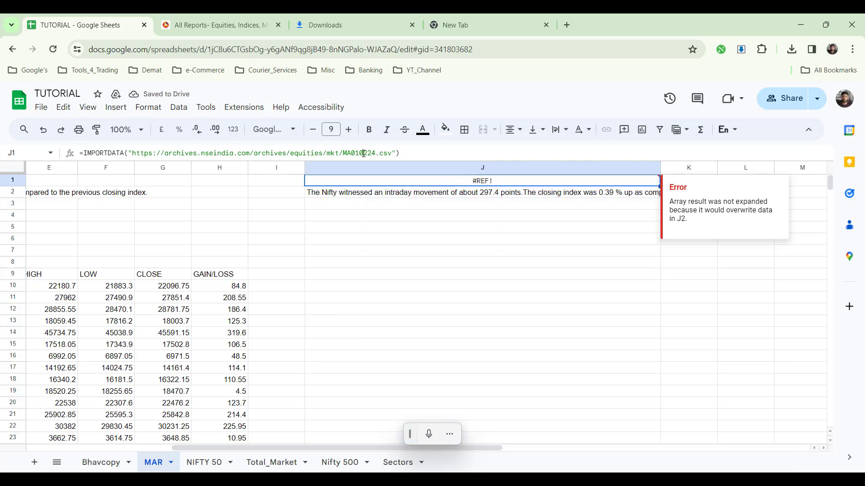
pyautogui.click(364, 153)
pyautogui.click(444, 195)
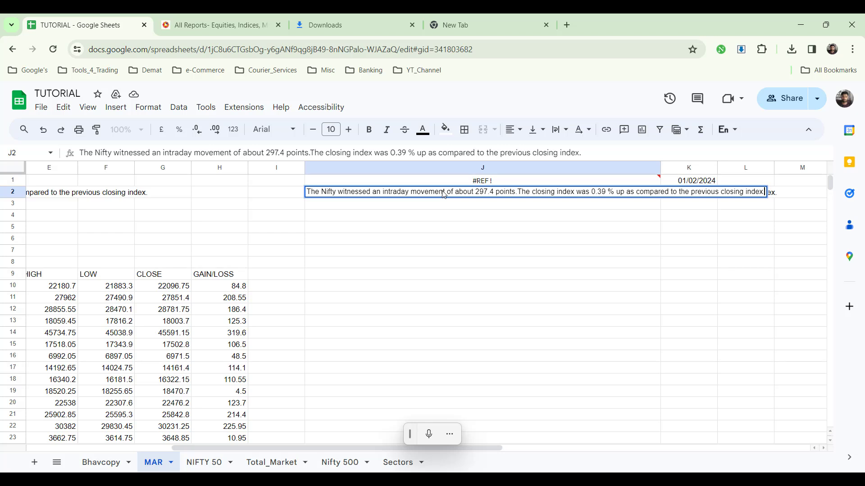
pyautogui.press('Return')
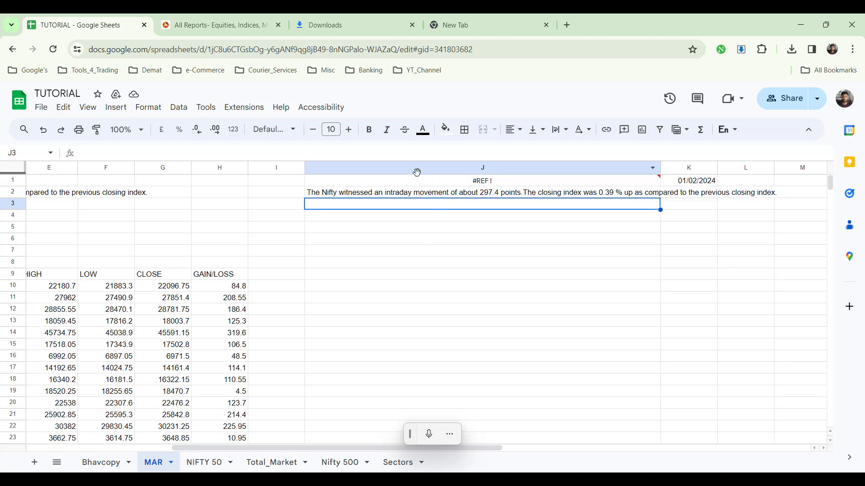
# - Remove the import formula from J1 and delete columns J to Q from the MAR sheet
pyautogui.click(404, 183)
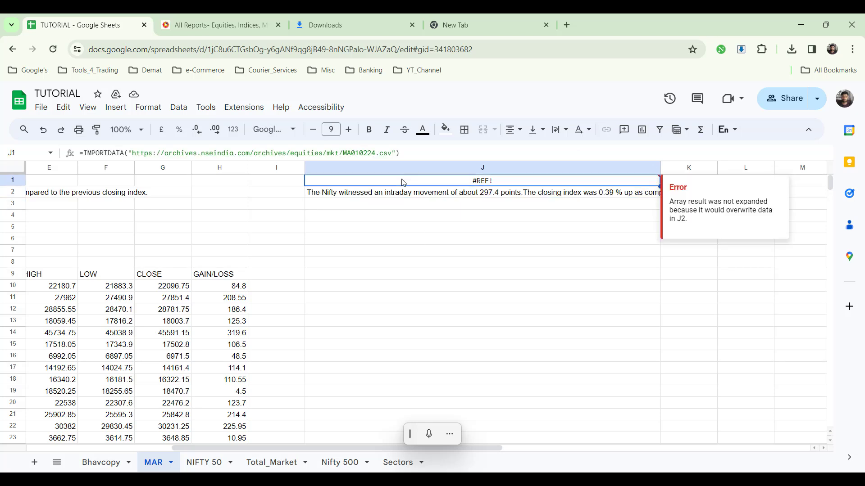
pyautogui.press('Delete')
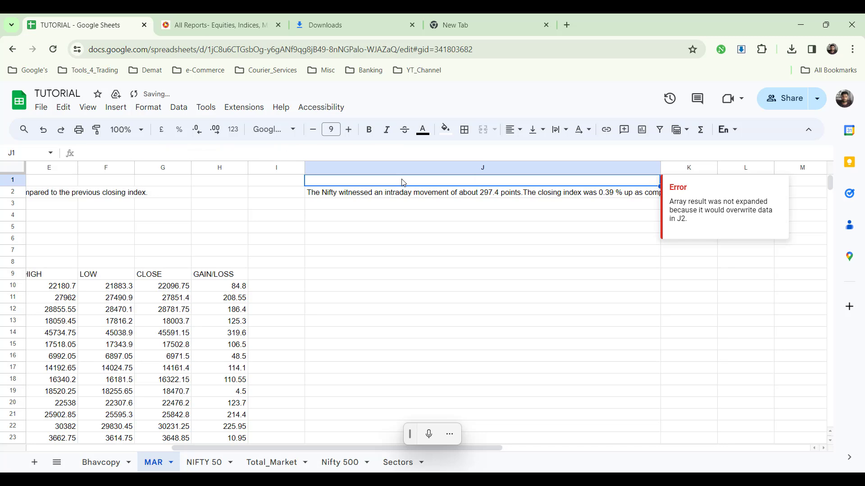
pyautogui.click(396, 169)
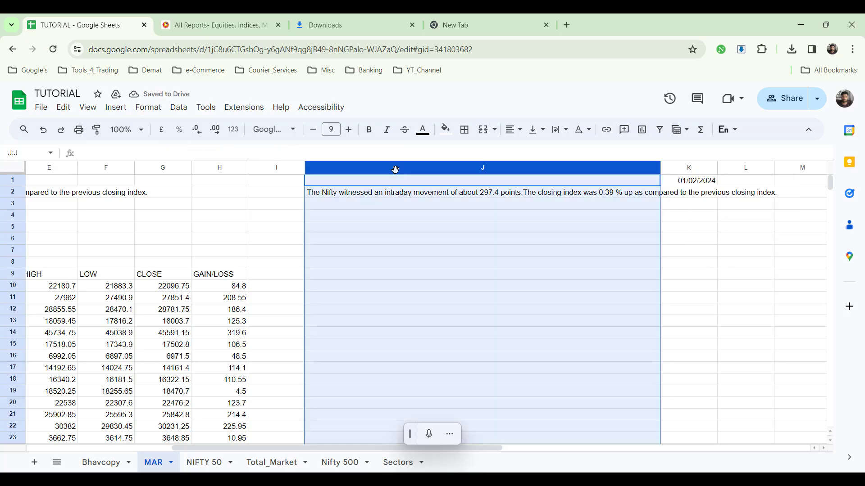
pyautogui.hotkey('shift', 'Right')
pyautogui.hotkey('shift', 'Right')
pyautogui.hotkey('shift', 'Right')
pyautogui.hotkey('shift', 'Right')
pyautogui.hotkey('shift', 'Right')
pyautogui.hotkey('shift', 'Right')
pyautogui.hotkey('shift', 'Right')
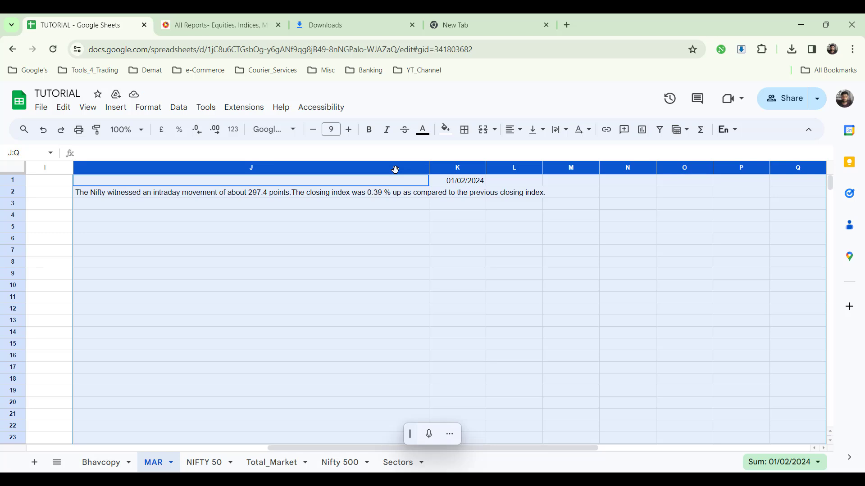
pyautogui.rightClick(366, 166)
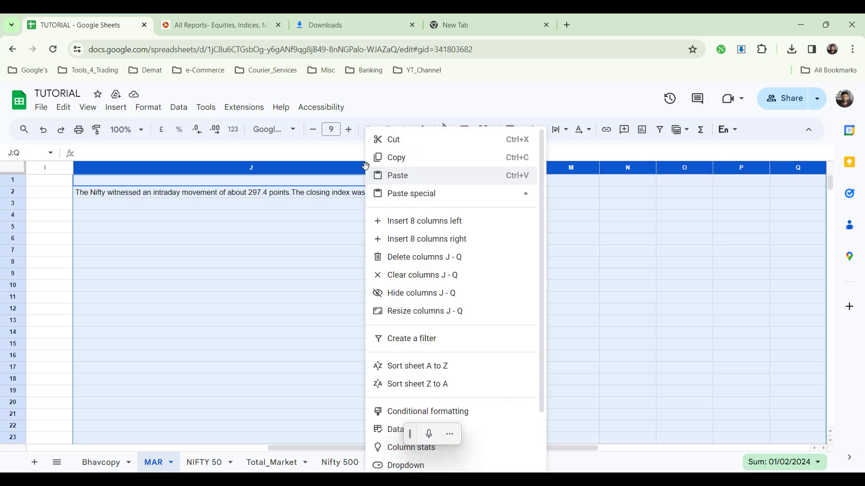
pyautogui.click(414, 267)
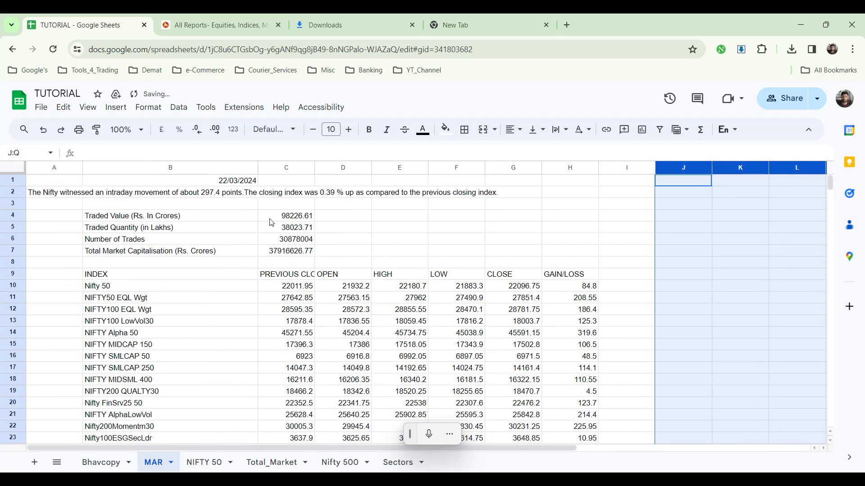
pyautogui.click(397, 241)
# - Replace the lookup formulas in C2:C74 of the Sectors sheet with their plain values
pyautogui.click(403, 464)
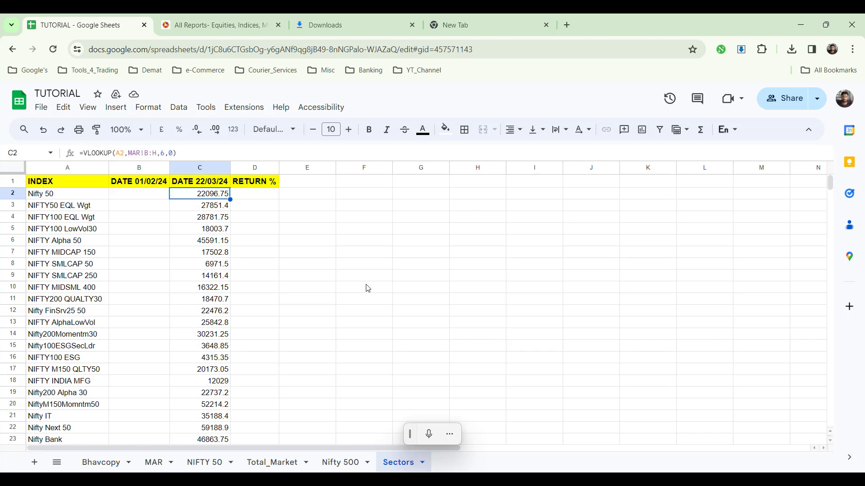
pyautogui.hotkey('ctrl', 'shift', 'Down')
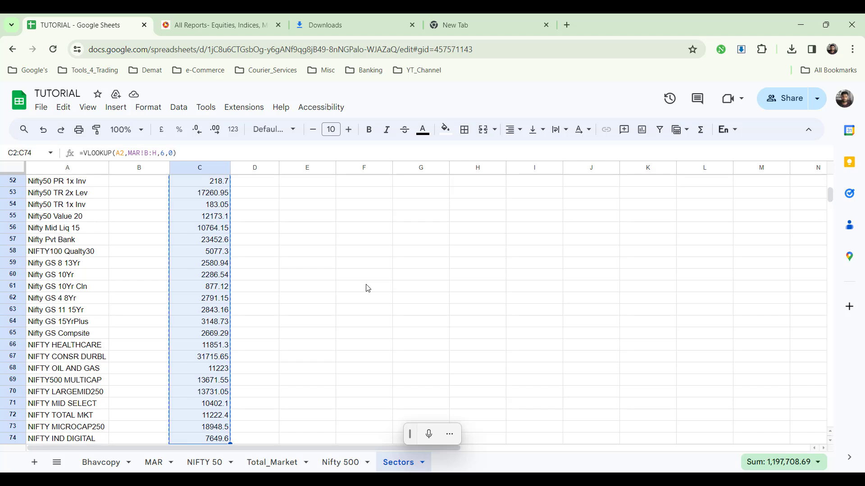
pyautogui.hotkey('ctrl', 'shift', 'v')
pyautogui.click(209, 251)
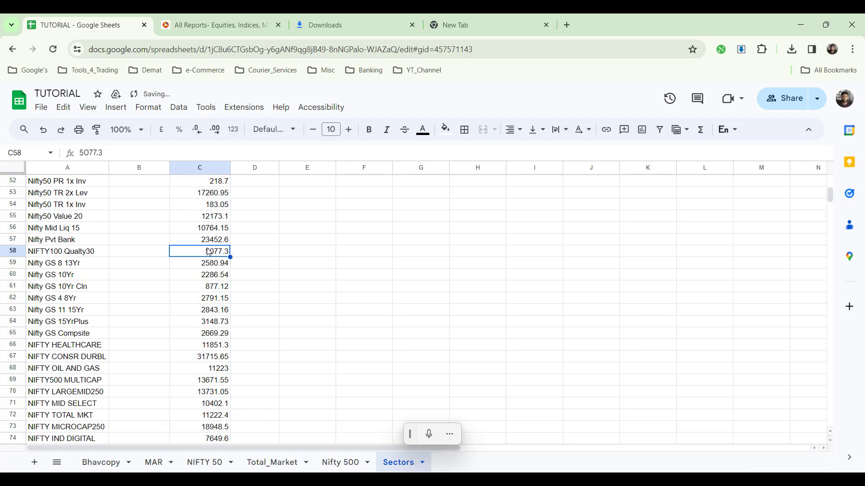
# - Enter =VLOOKUP(A2,MAR!B:H,6,0) in B2 of the Sectors sheet, under DATE 01/02/24
pyautogui.scroll(10, 208, 252)
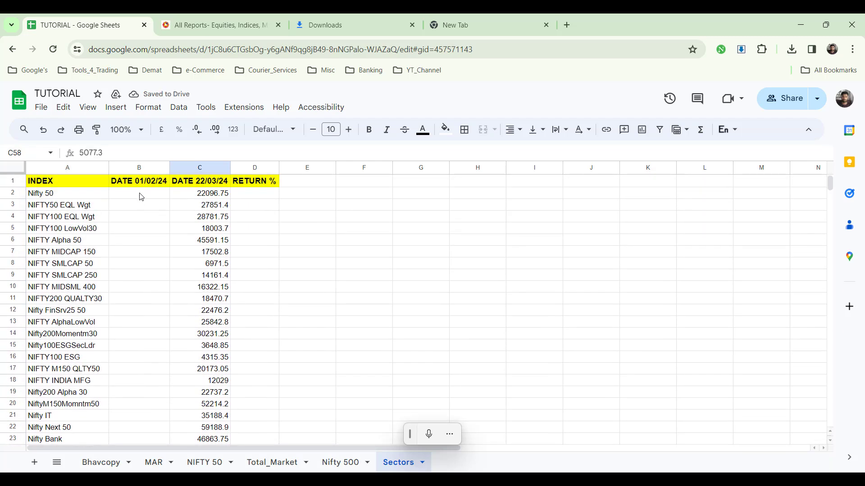
pyautogui.click(141, 197)
pyautogui.write('=')
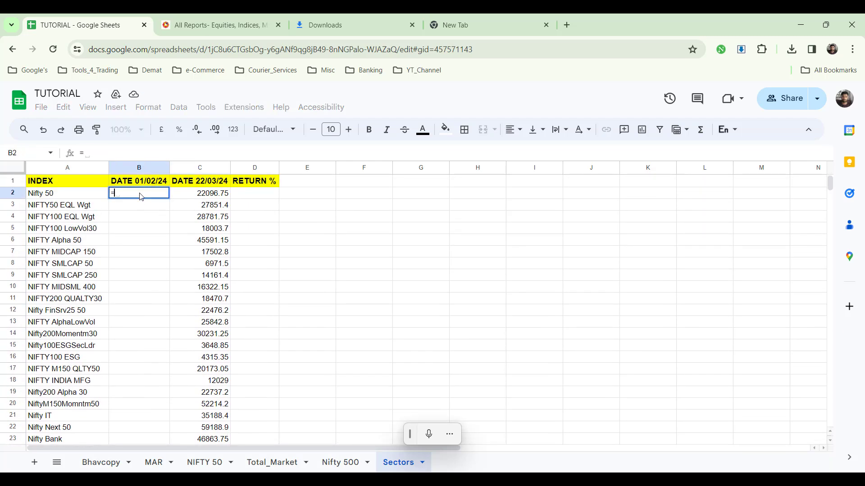
pyautogui.write('VL')
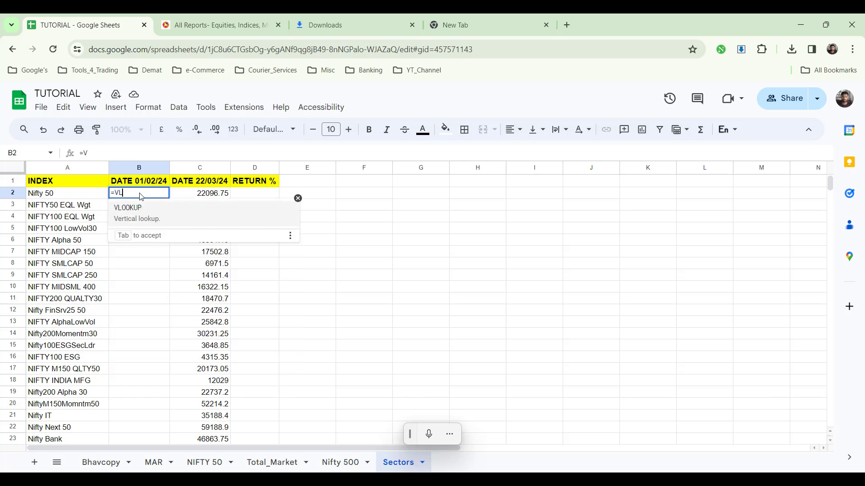
pyautogui.press('Tab')
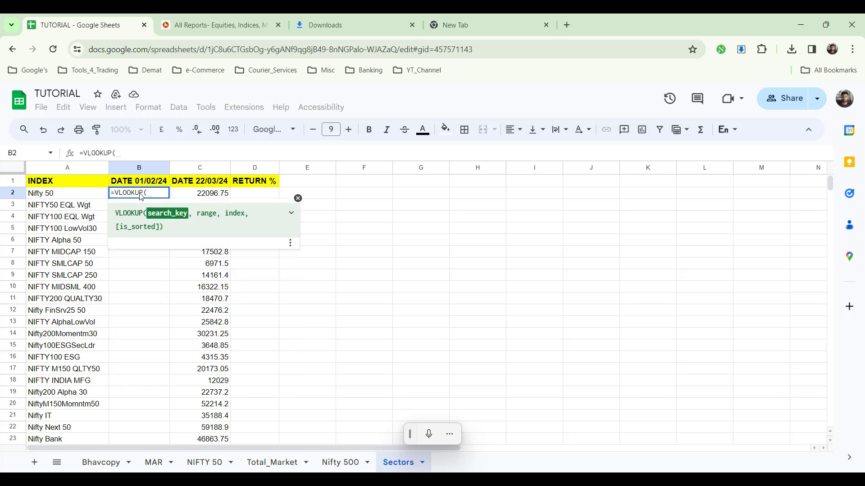
pyautogui.click(45, 196)
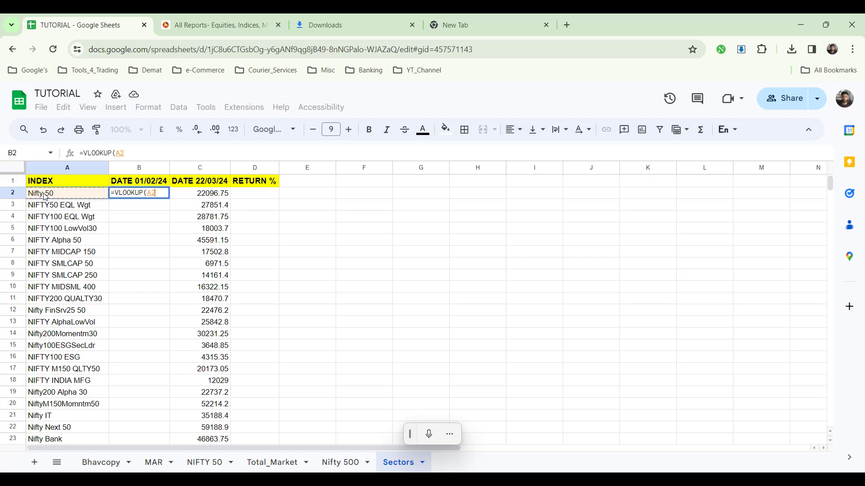
pyautogui.write(',')
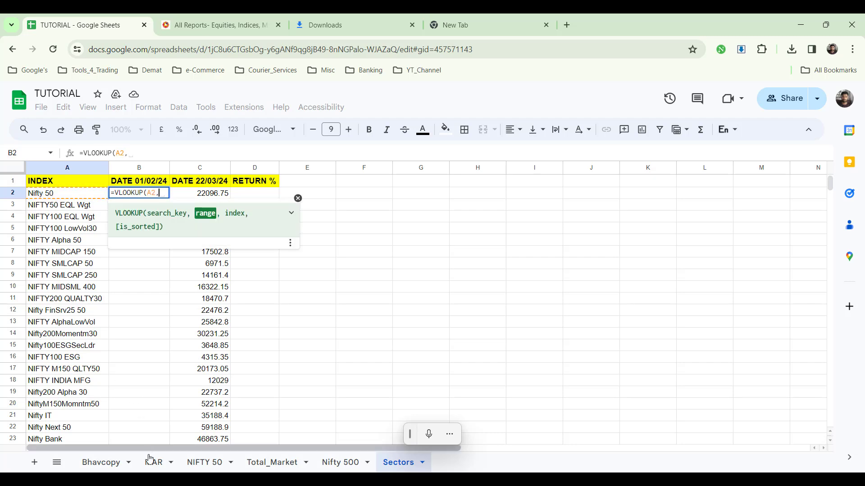
pyautogui.click(151, 460)
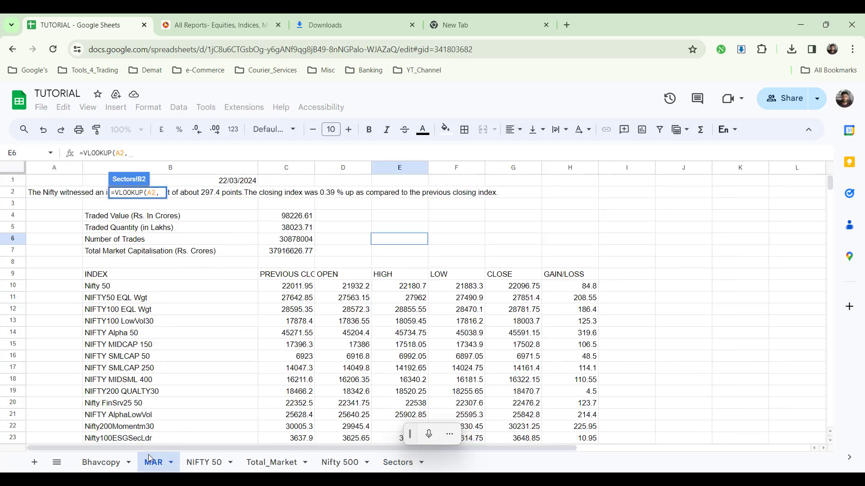
pyautogui.click(96, 171)
pyautogui.hotkey('shift', 'Right')
pyautogui.hotkey('shift', 'Right')
pyautogui.hotkey('shift', 'Right')
pyautogui.hotkey('shift', 'Right')
pyautogui.hotkey('shift', 'Right')
pyautogui.hotkey('shift', 'Right')
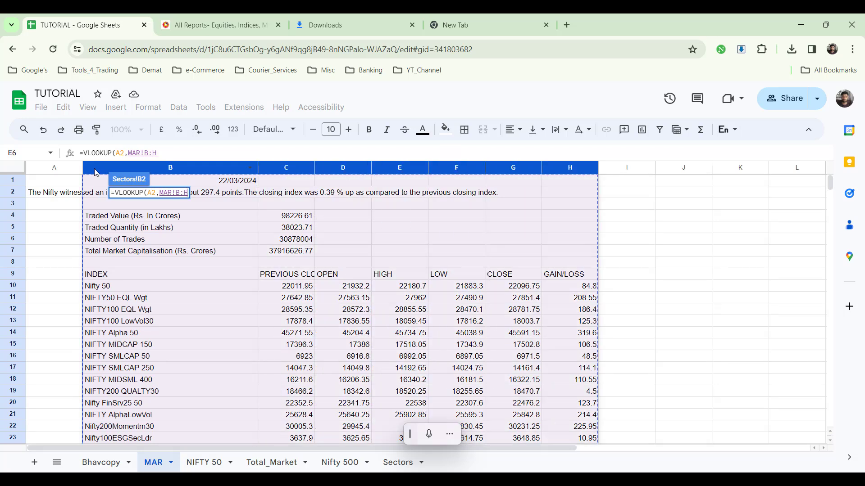
pyautogui.write(',')
pyautogui.write('6,0')
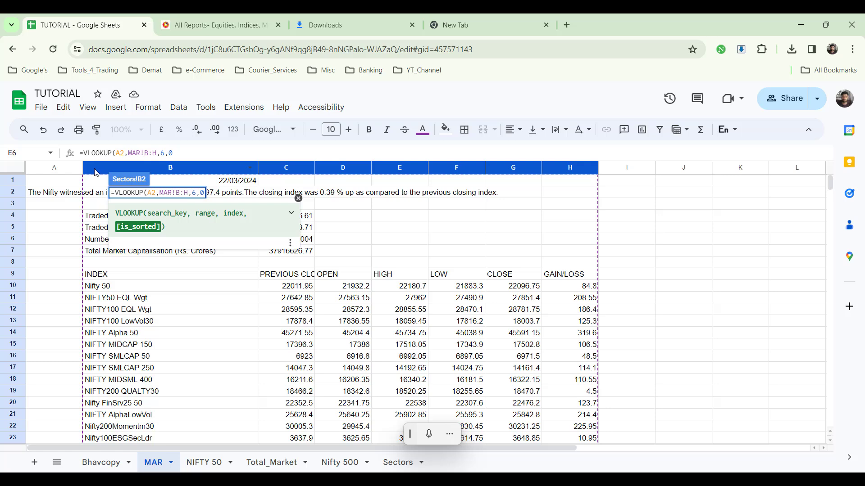
pyautogui.press('Return')
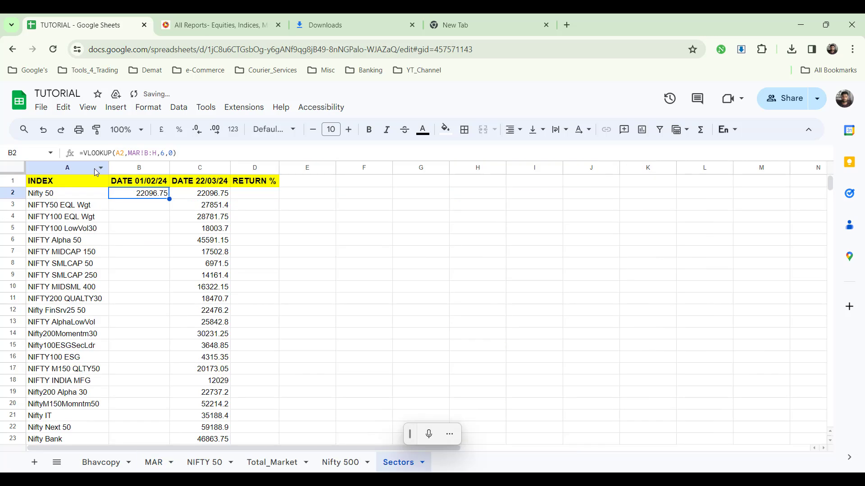
# - Fill the lookup formula from B2 down through B74 on the Sectors sheet
pyautogui.doubleClick(170, 199)
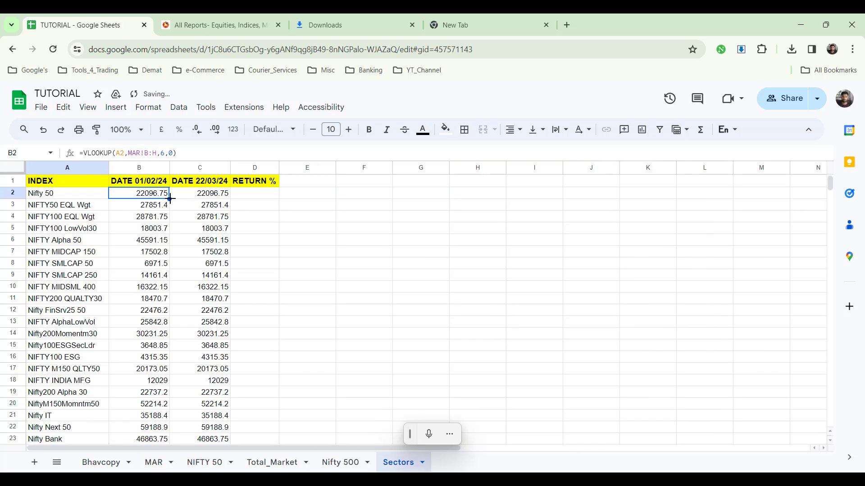
# - Change the IMPORTDATA formula in A1 of the MAR sheet to fetch the 01/02/24 file MA010224.csv
pyautogui.click(157, 460)
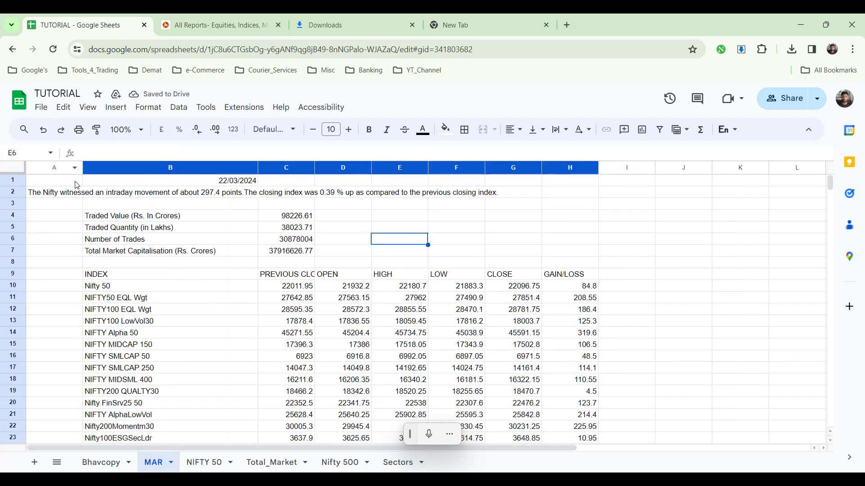
pyautogui.click(76, 183)
pyautogui.click(356, 155)
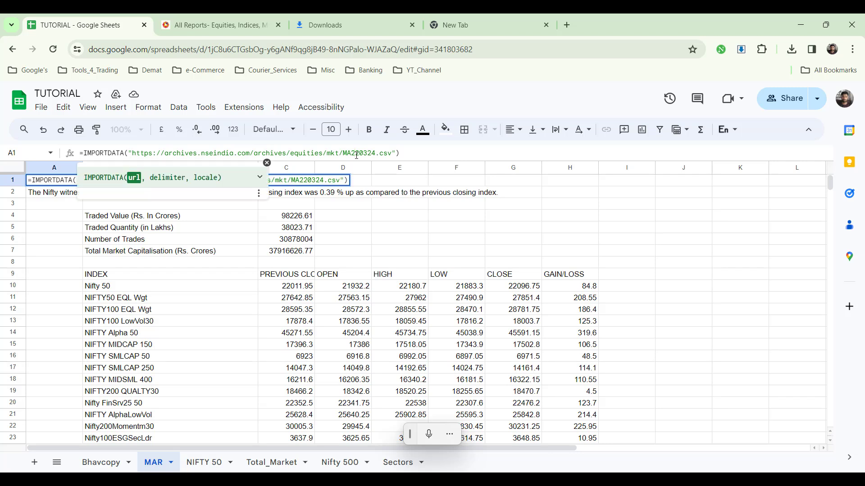
pyautogui.moveTo(351, 154); pyautogui.dragTo(355, 154)
pyautogui.write('0102')
pyautogui.press('Delete')
pyautogui.press('Delete')
pyautogui.press('Delete')
pyautogui.press('Return')
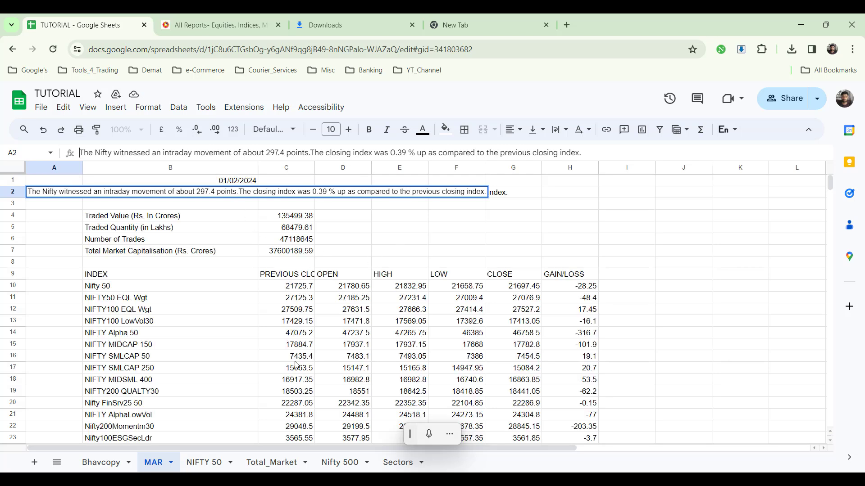
# - Inspect the lookup results in column B of the Sectors sheet and the import error in A1 of the MAR sheet
pyautogui.click(398, 463)
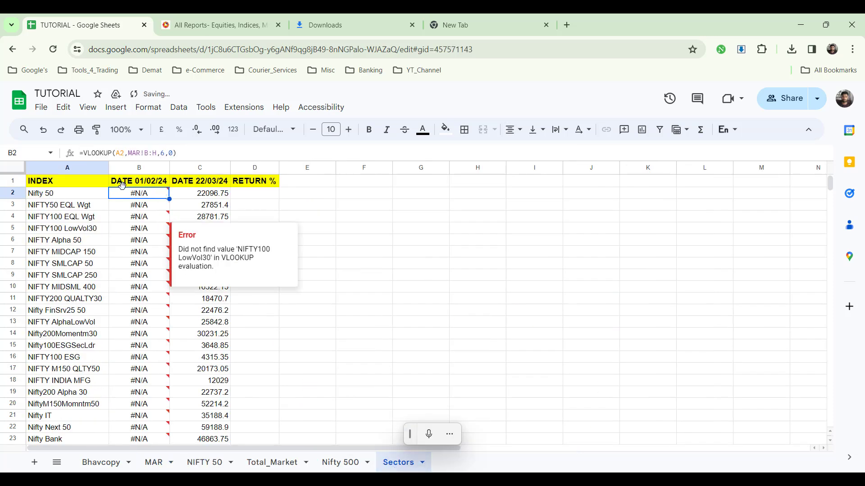
pyautogui.moveTo(126, 195)
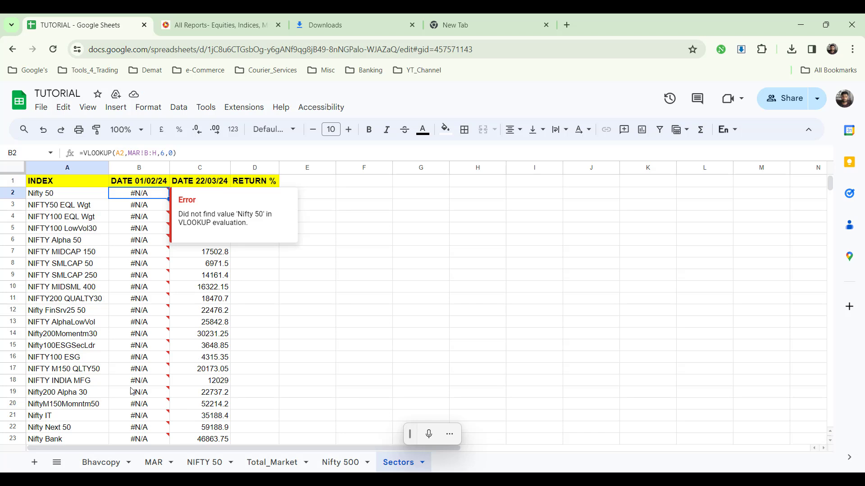
pyautogui.click(153, 464)
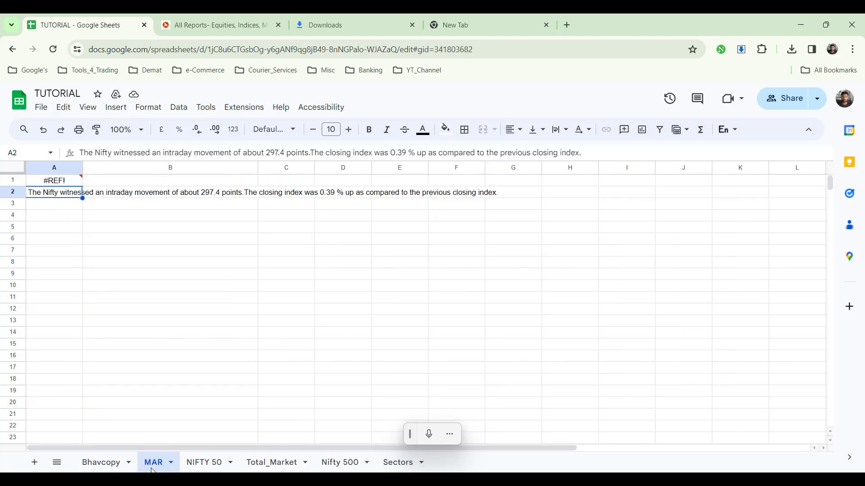
pyautogui.click(61, 186)
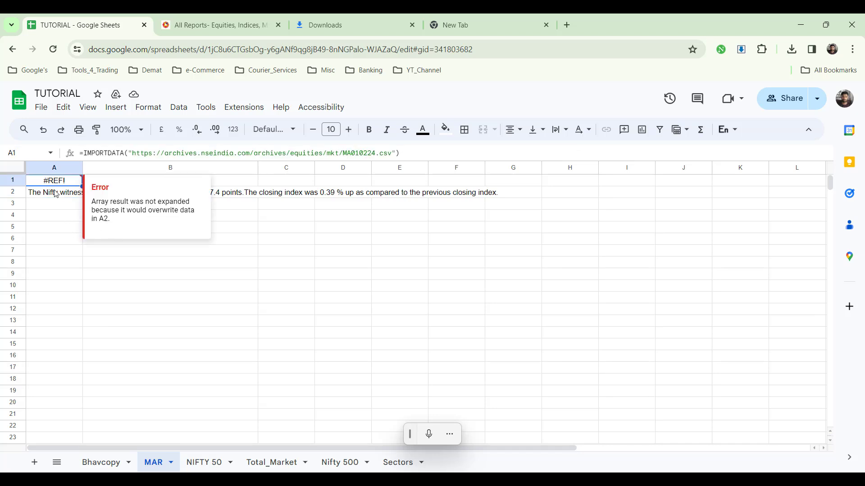
# - Copy the MA010224.csv IMPORTDATA formula from A1, clear the whole MAR sheet, and paste the formula back into A1
pyautogui.keyDown('shift'); pyautogui.click(49, 192); pyautogui.keyUp('shift')
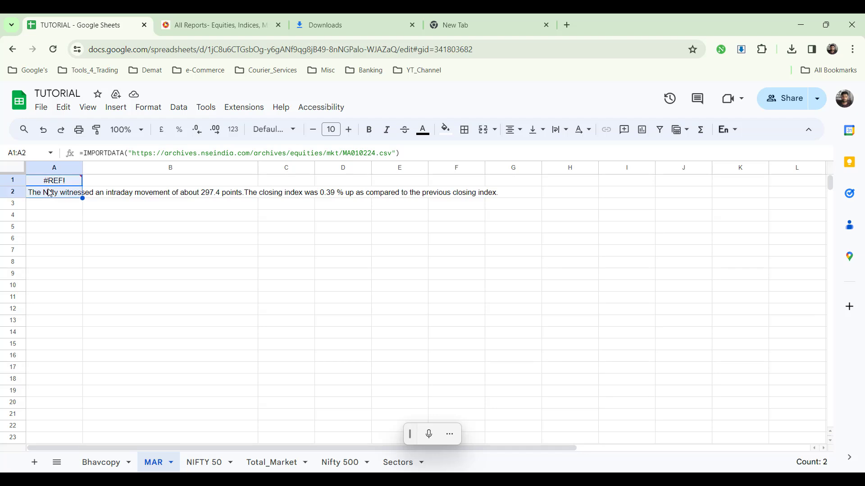
pyautogui.hotkey('shift', 'Up')
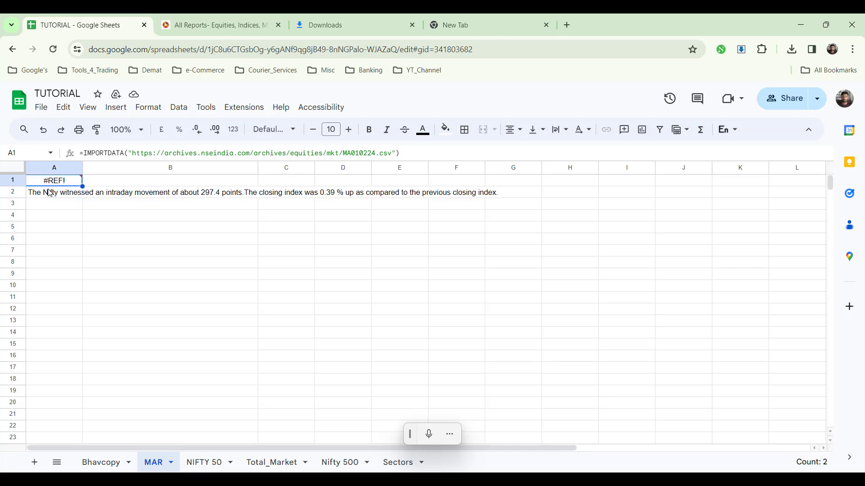
pyautogui.click(142, 155)
pyautogui.hotkey('ctrl', 'a')
pyautogui.hotkey('ctrl', 'c')
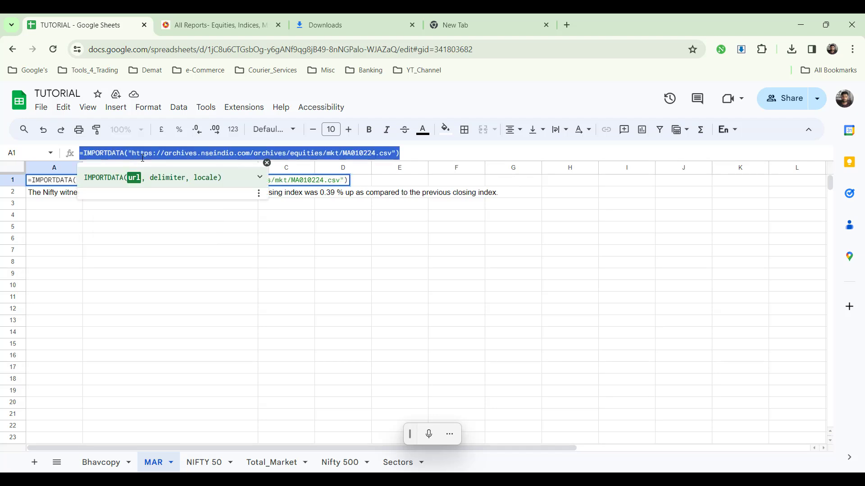
pyautogui.click(141, 155)
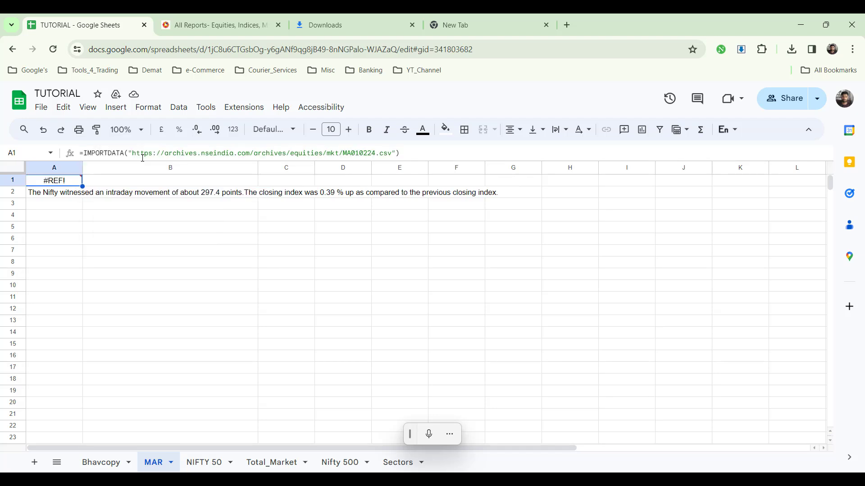
pyautogui.click(60, 229)
pyautogui.hotkey('ctrl', 'a')
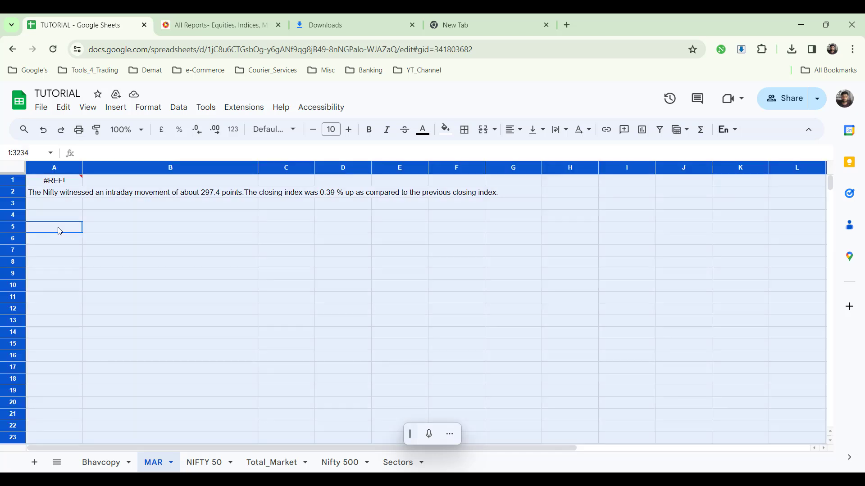
pyautogui.press('Delete')
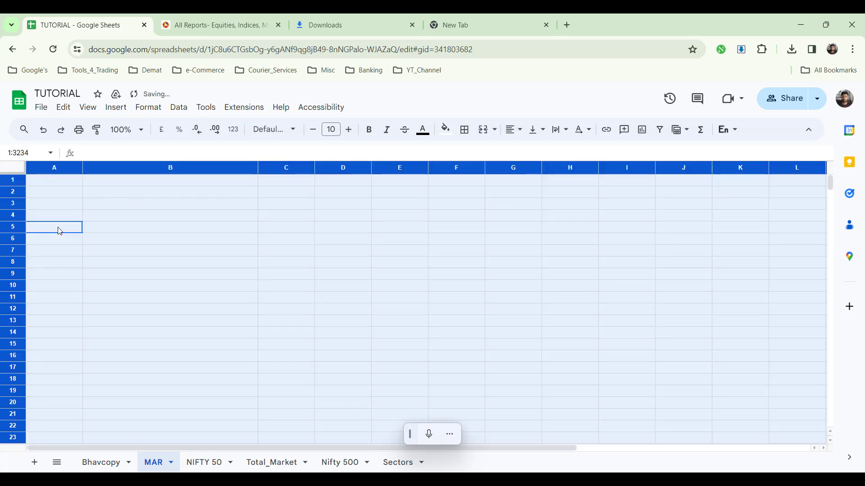
pyautogui.click(59, 183)
pyautogui.hotkey('ctrl', 'v')
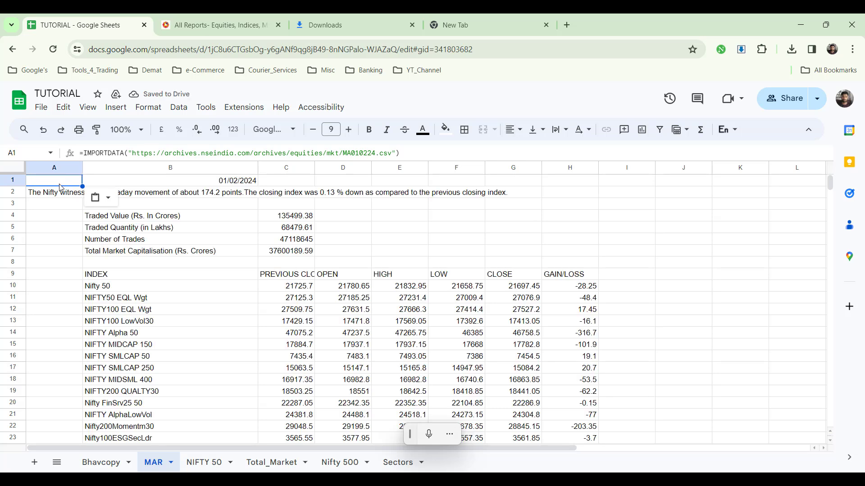
# - Replace the lookup formulas in B2:B74 of the Sectors sheet with their plain values
pyautogui.click(404, 462)
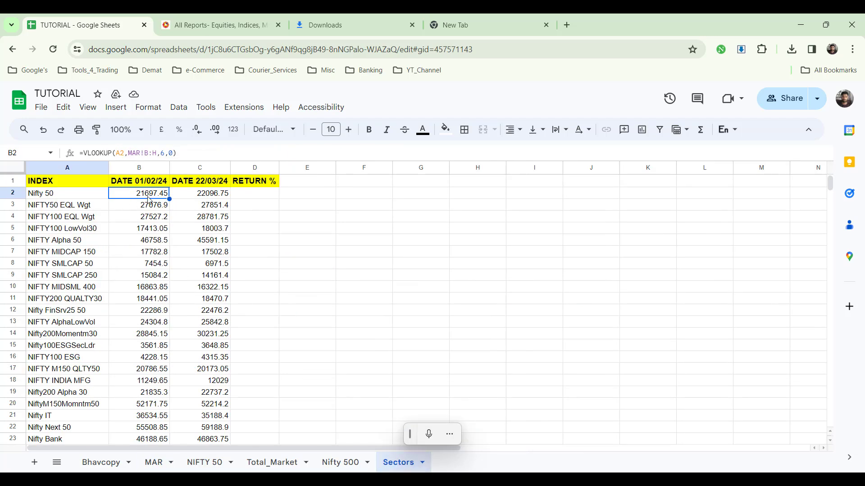
pyautogui.hotkey('ctrl', 'shift', 'Down')
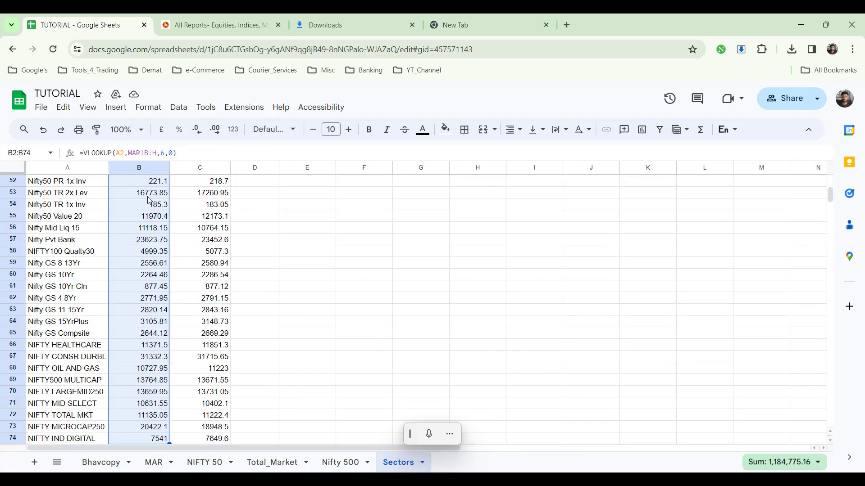
pyautogui.hotkey('ctrl', 'shift', 'v')
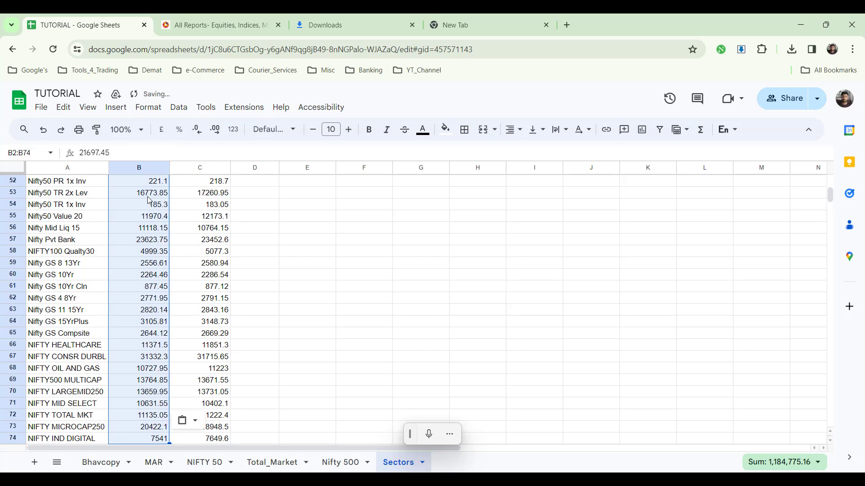
pyautogui.hotkey('ctrl', 'Up')
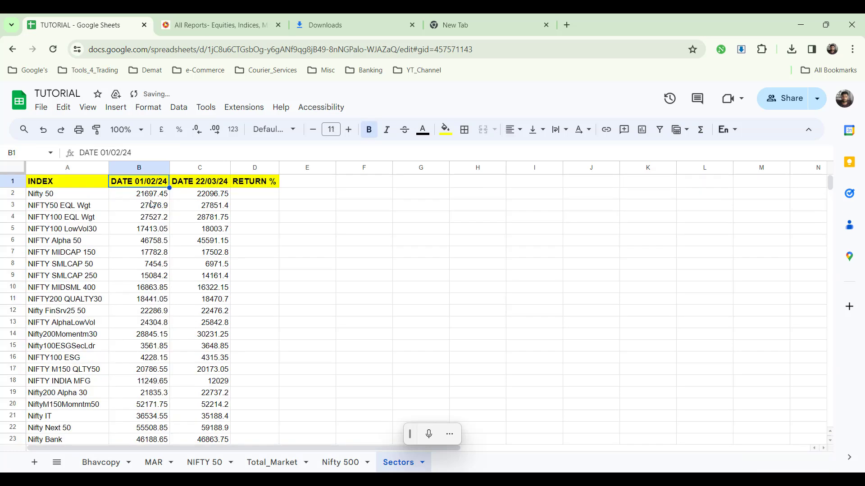
pyautogui.click(150, 198)
pyautogui.click(200, 197)
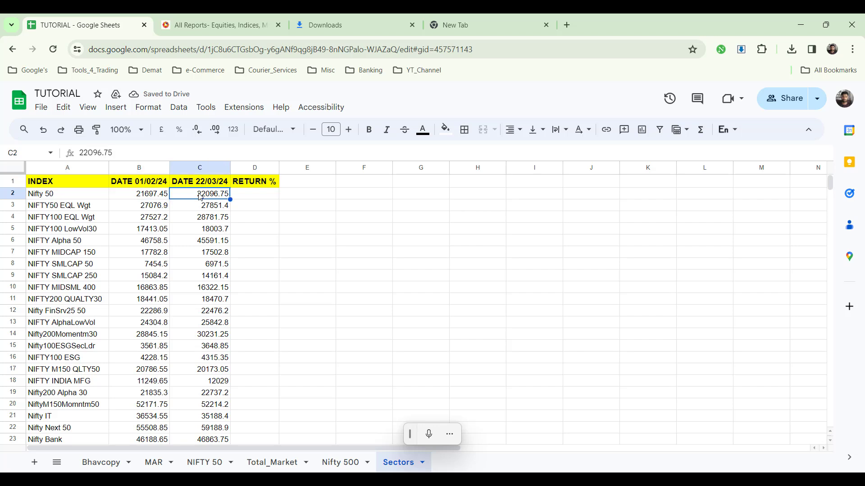
# - Enter =LN(C2/B2) in D2 under RETURN % and accept the suggested autofill for the rest of the column
pyautogui.click(253, 195)
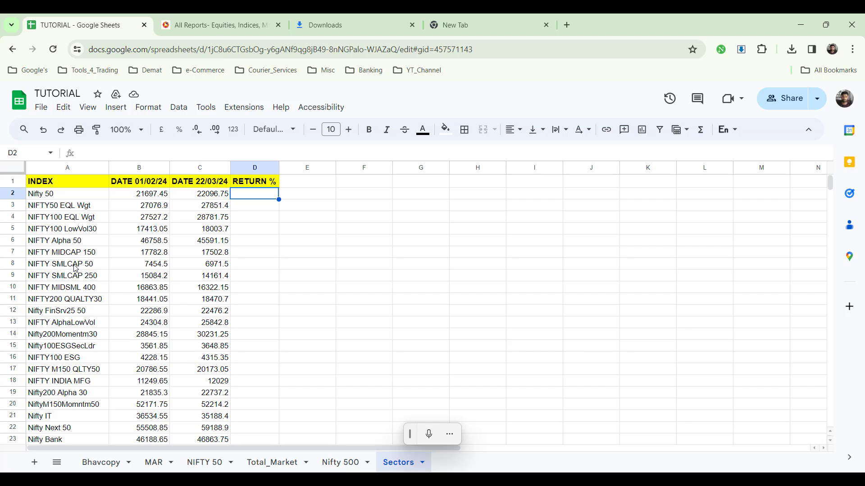
pyautogui.write('=')
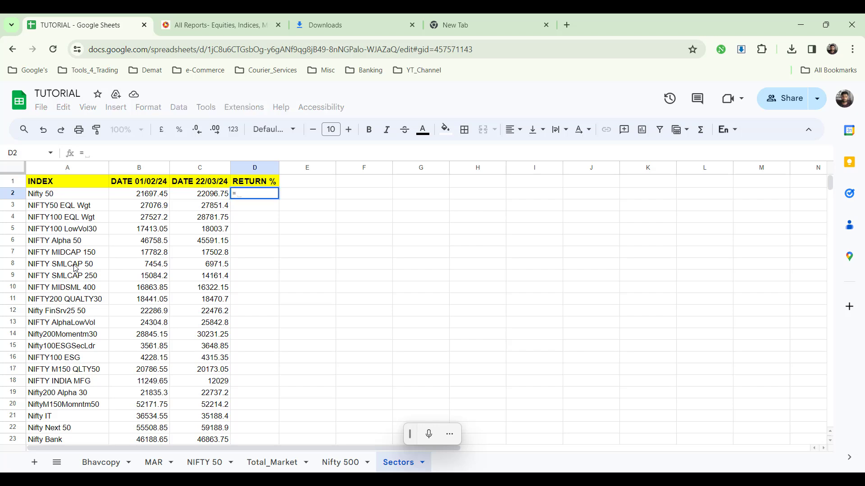
pyautogui.write('LN')
pyautogui.write('(')
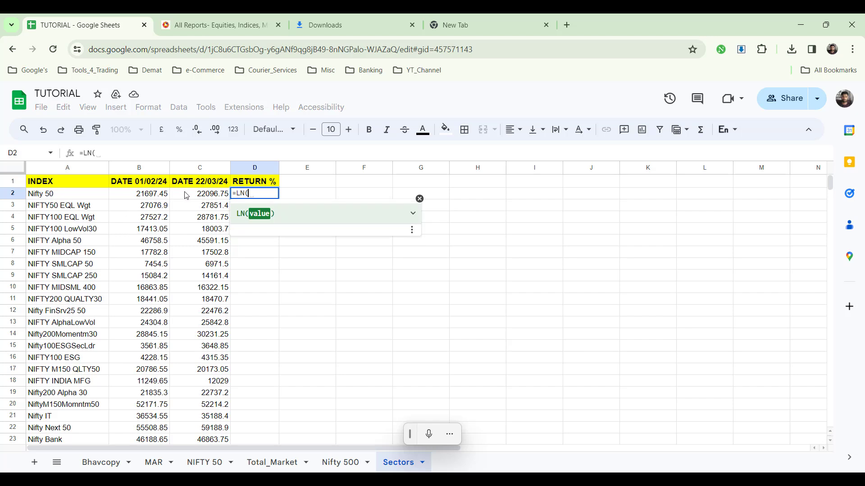
pyautogui.click(186, 195)
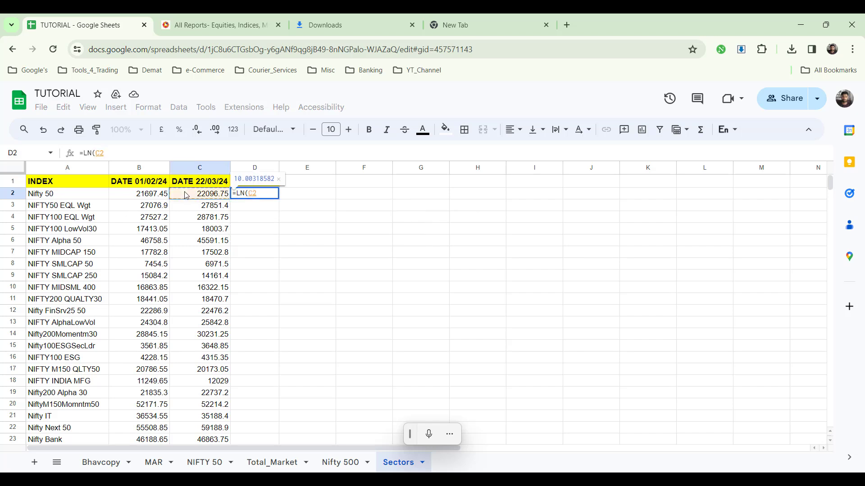
pyautogui.write('/')
pyautogui.click(145, 197)
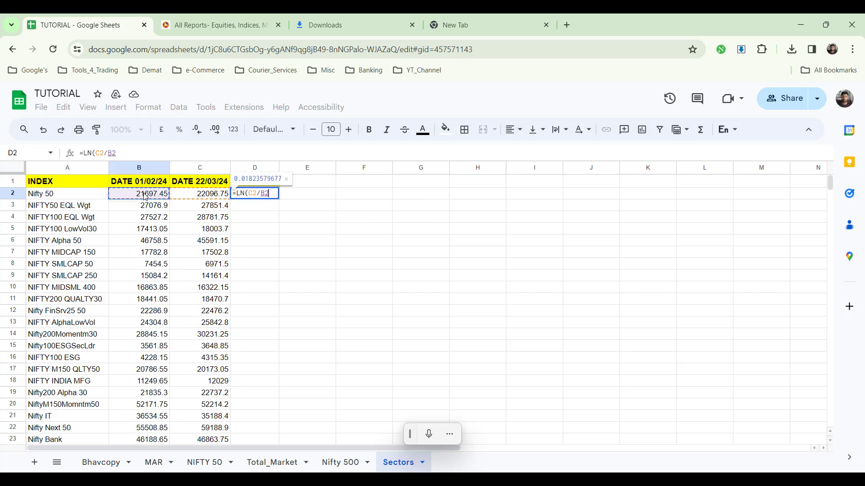
pyautogui.write(')')
pyautogui.press('Return')
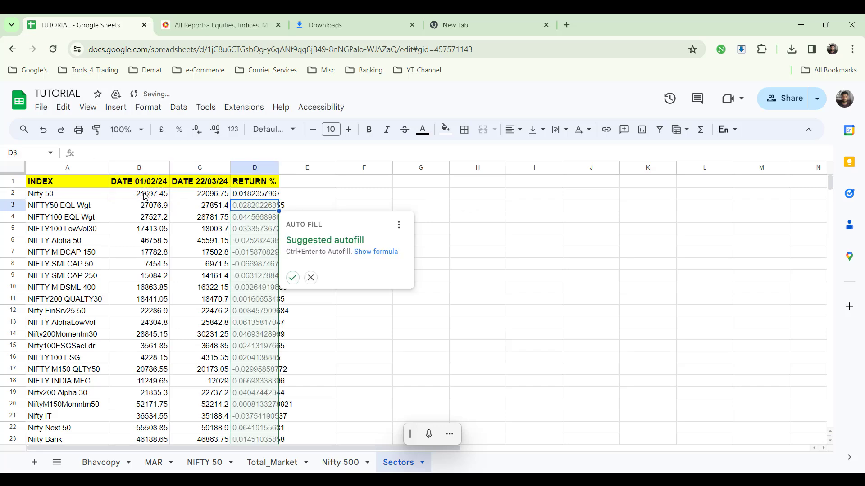
pyautogui.hotkey('ctrl', 'Return')
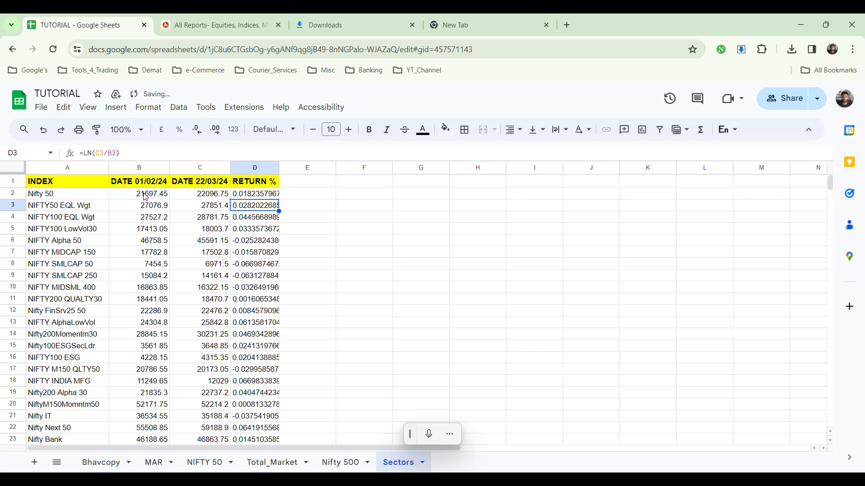
# - Format the returns in D2:D74 as percentages
pyautogui.click(259, 197)
pyautogui.hotkey('ctrl', 'shift', 'Down')
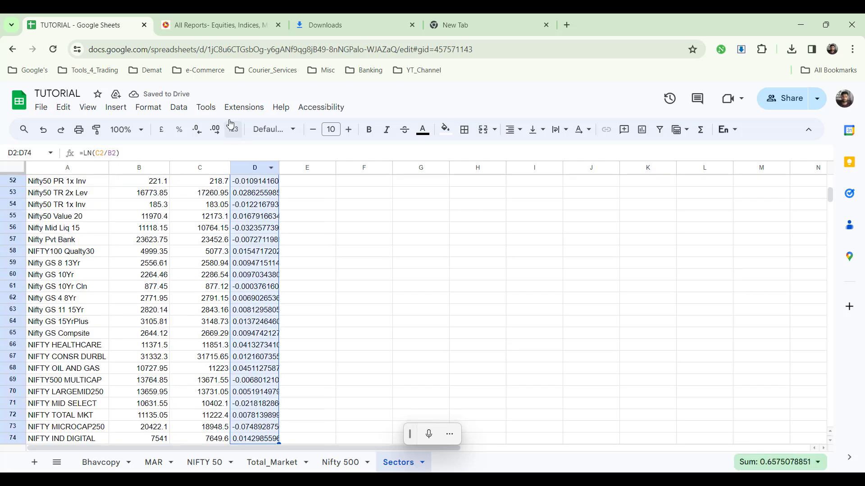
pyautogui.click(140, 108)
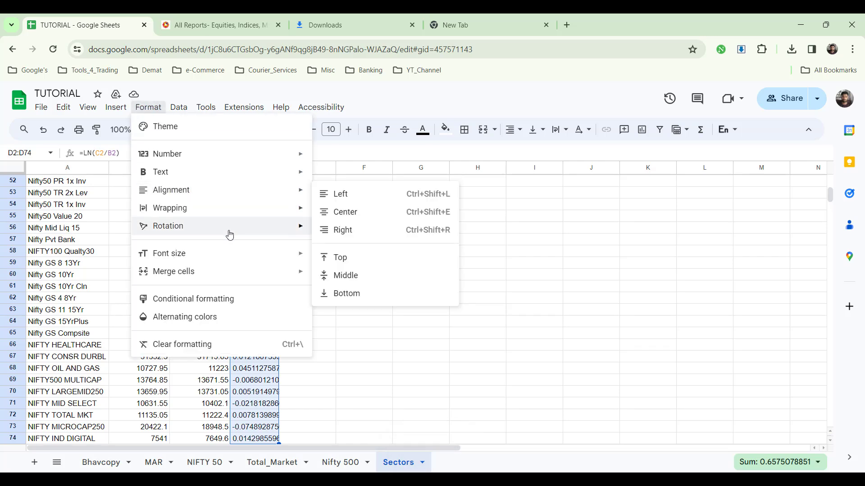
pyautogui.moveTo(268, 162)
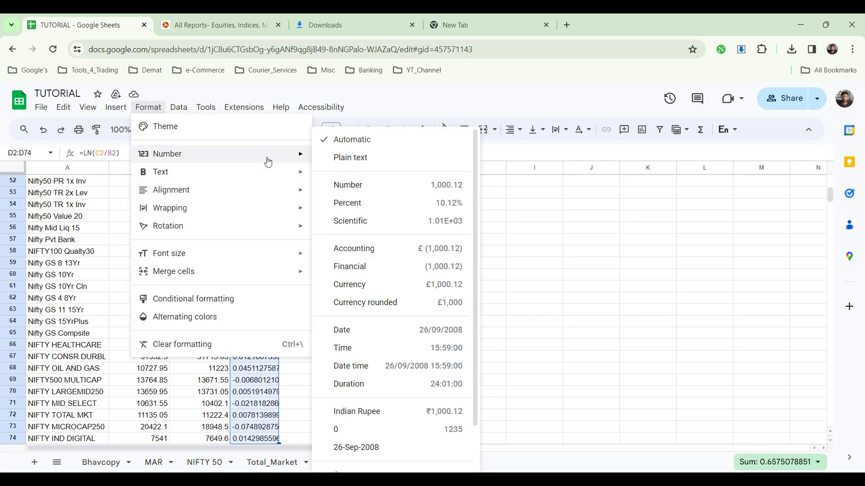
pyautogui.click(389, 203)
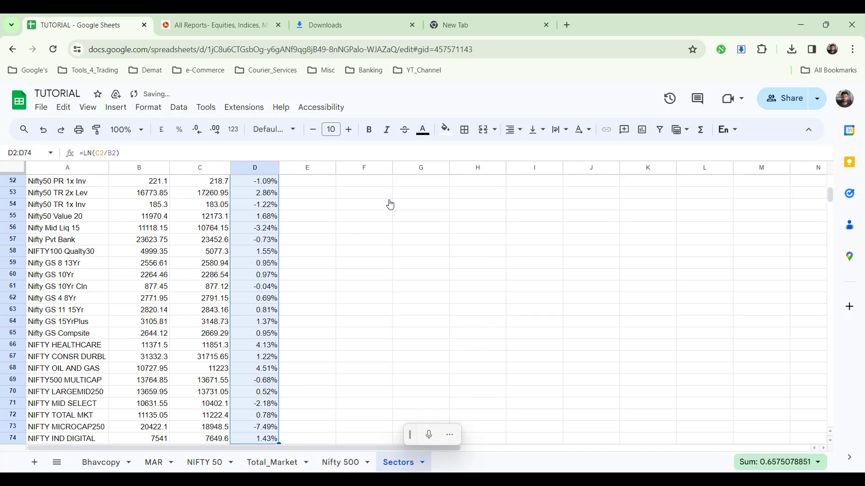
pyautogui.click(308, 220)
pyautogui.scroll(10, 309, 225)
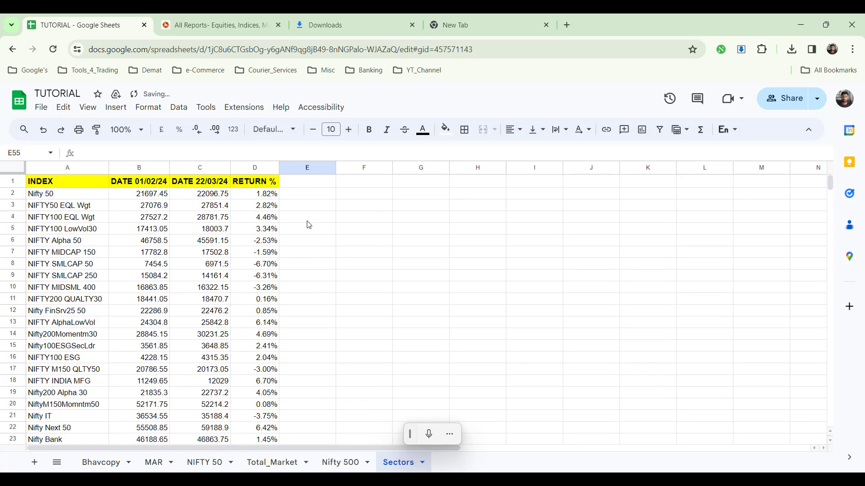
# - Add a filter to the header row of the index table on the Sectors sheet
pyautogui.click(256, 185)
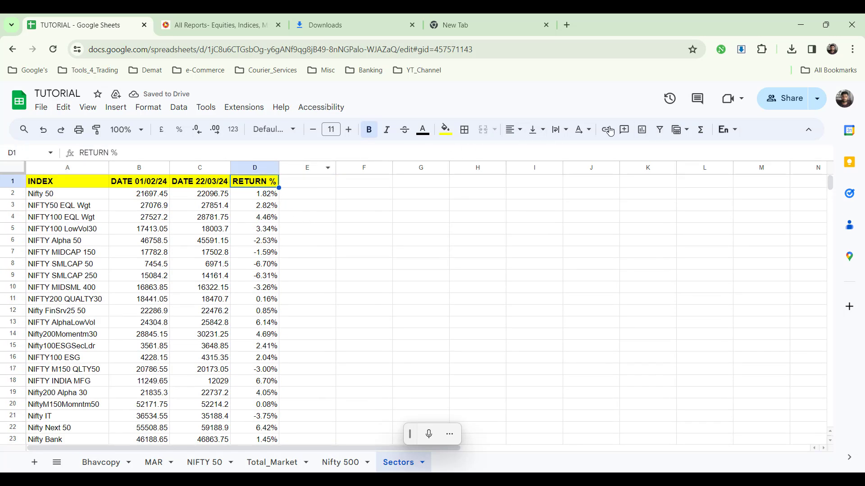
pyautogui.click(660, 131)
pyautogui.click(298, 218)
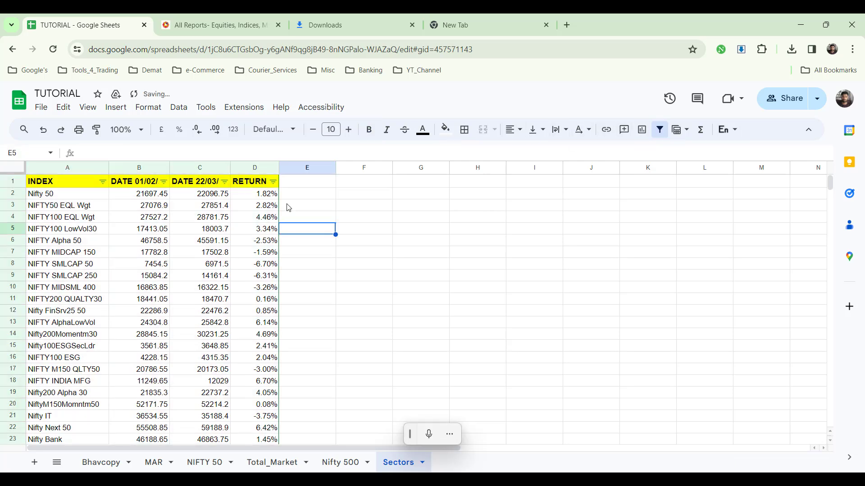
# - Sort the index table by the RETURN % column from Z to A and look through the ranked list
pyautogui.click(273, 182)
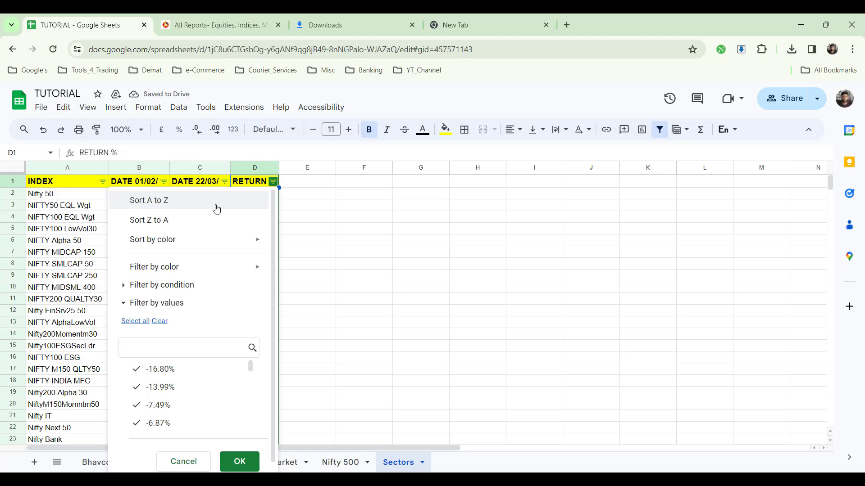
pyautogui.click(207, 219)
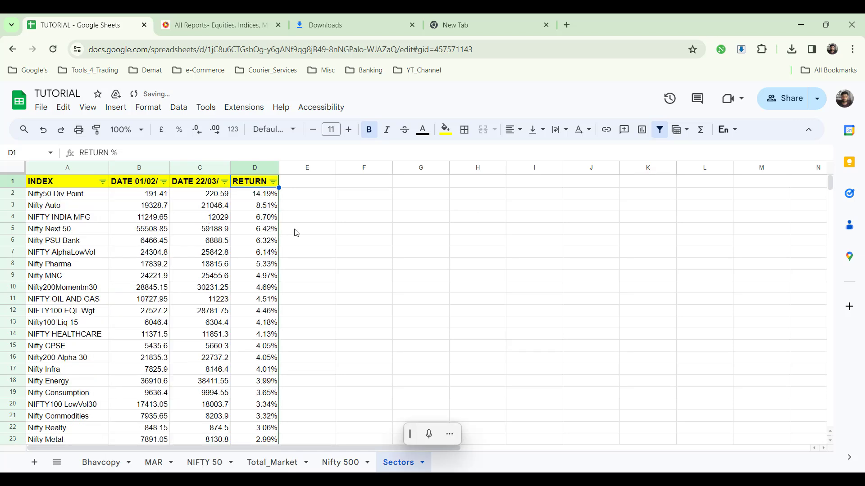
pyautogui.click(71, 276)
pyautogui.scroll(-5, 76, 279)
pyautogui.scroll(-18, 76, 280)
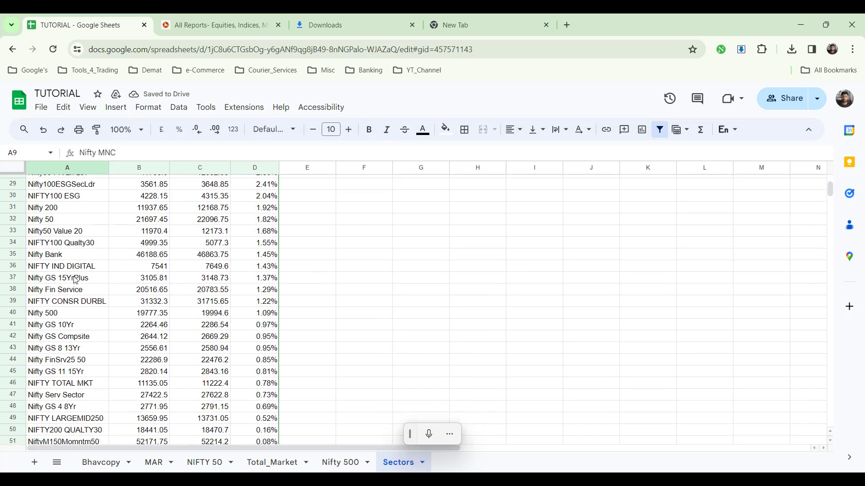
pyautogui.scroll(20, 76, 280)
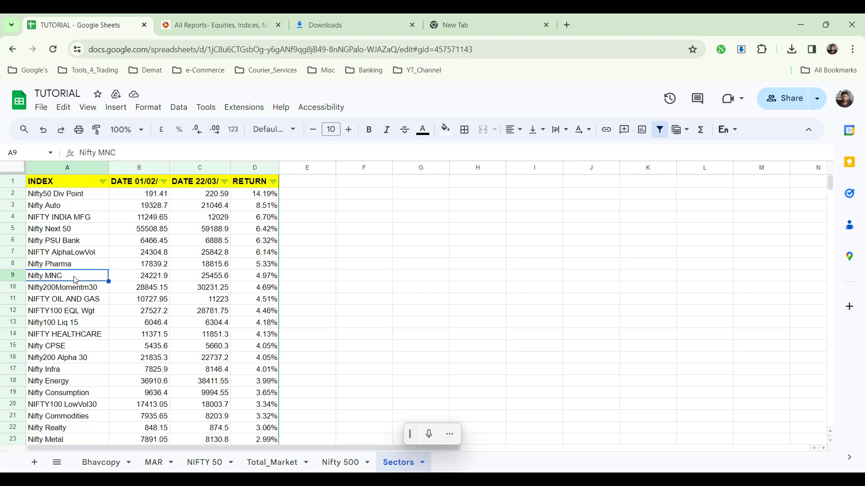
# - Sort the table alphabetically from A to Z by the INDEX column
pyautogui.click(103, 185)
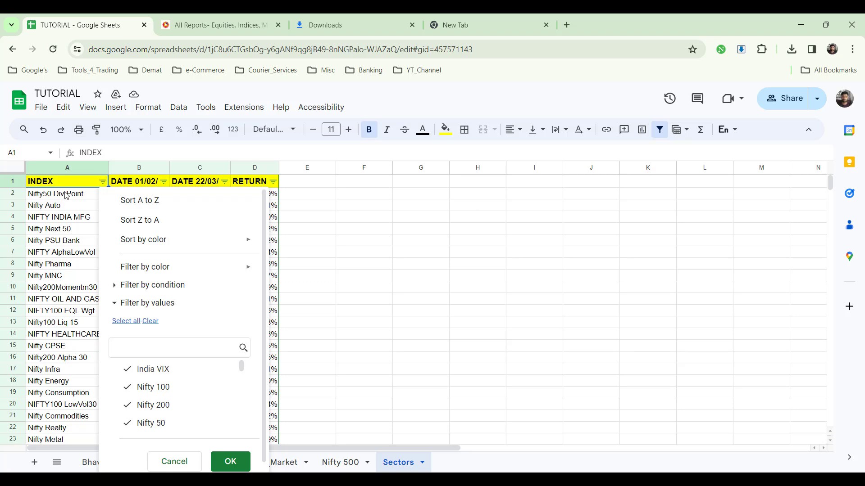
pyautogui.click(66, 195)
pyautogui.click(103, 181)
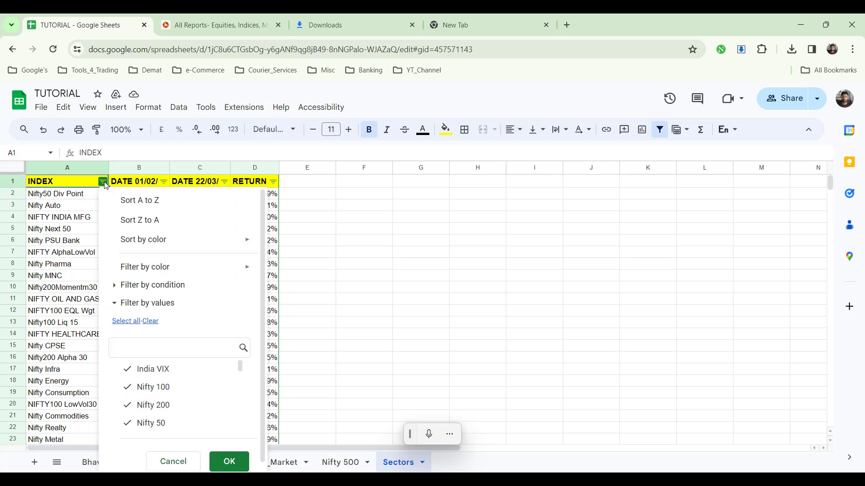
pyautogui.click(147, 201)
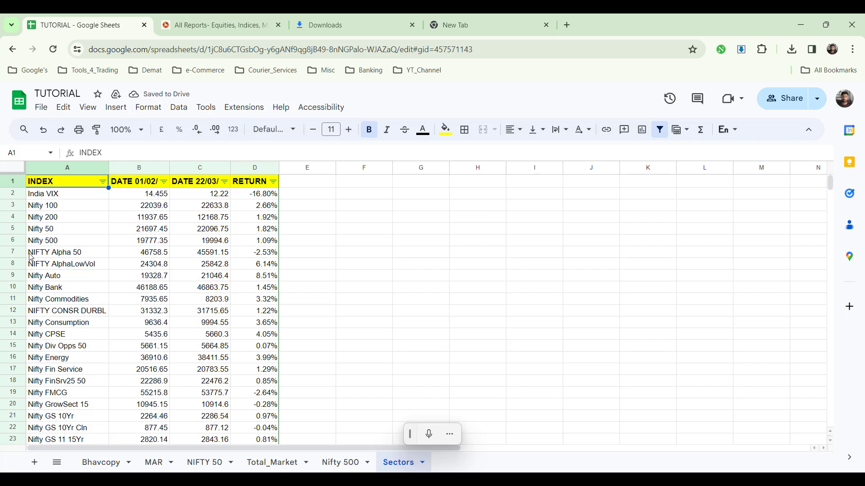
pyautogui.click(15, 252)
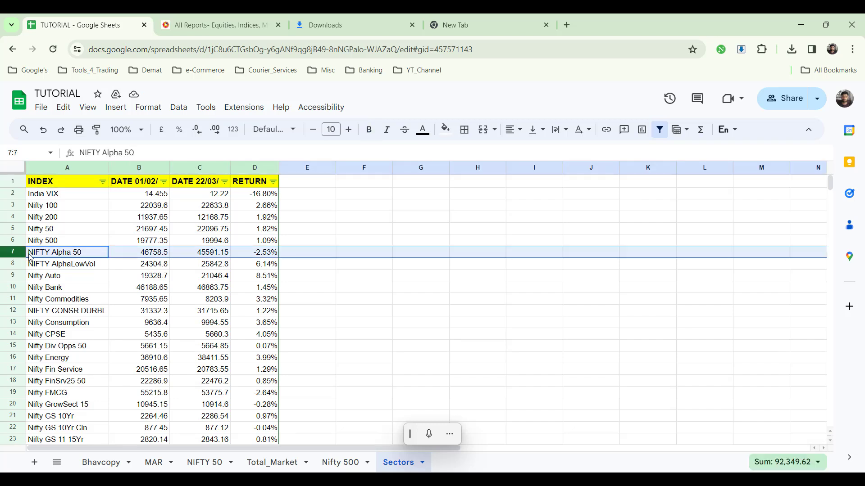
pyautogui.click(55, 257)
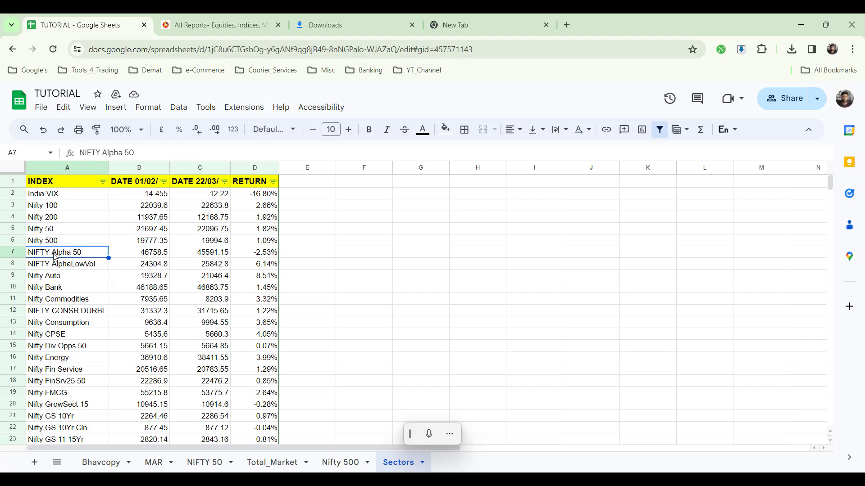
# - Start filtering the INDEX column by values, excluding Nifty 100, NIFTY Alpha 50 and NIFTY AlphaLowVol
pyautogui.click(103, 182)
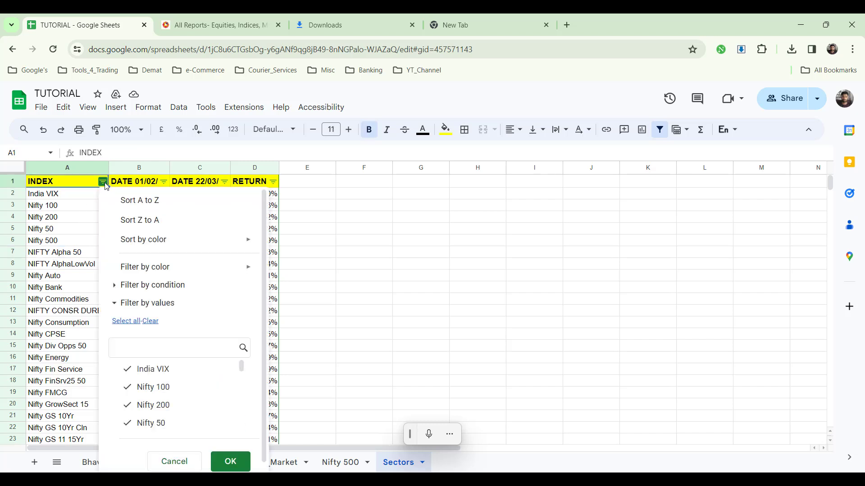
pyautogui.click(151, 389)
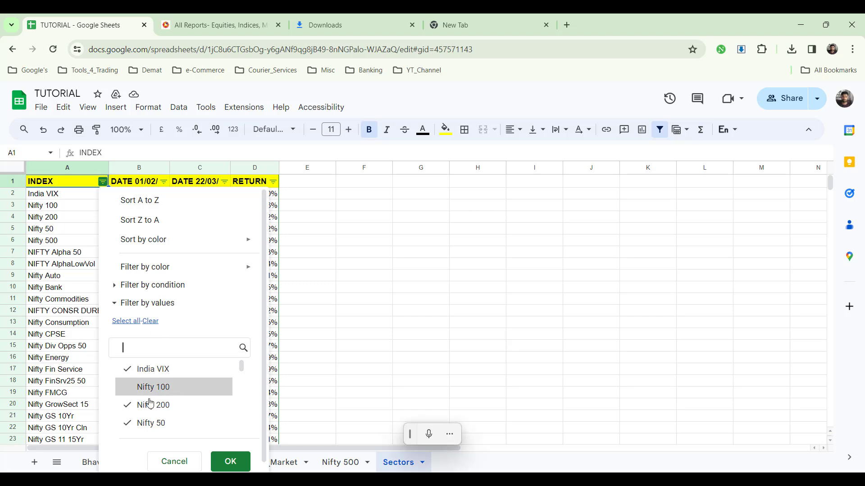
pyautogui.scroll(-1, 151, 406)
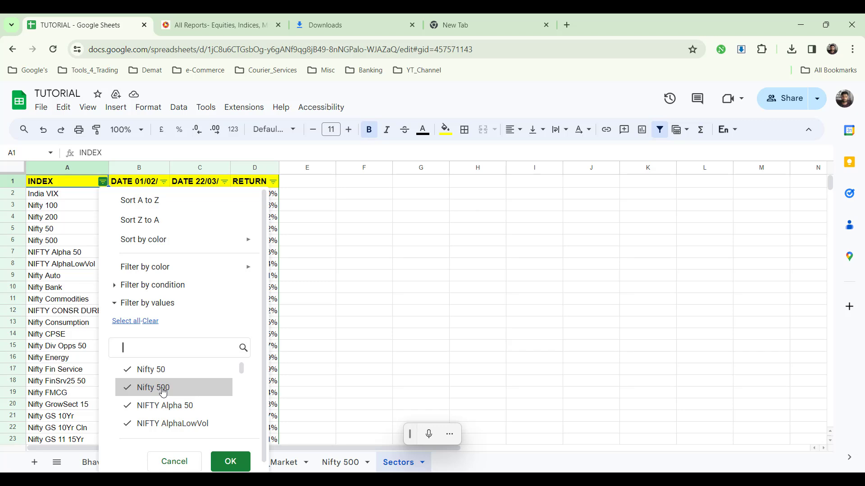
pyautogui.click(165, 408)
pyautogui.click(167, 428)
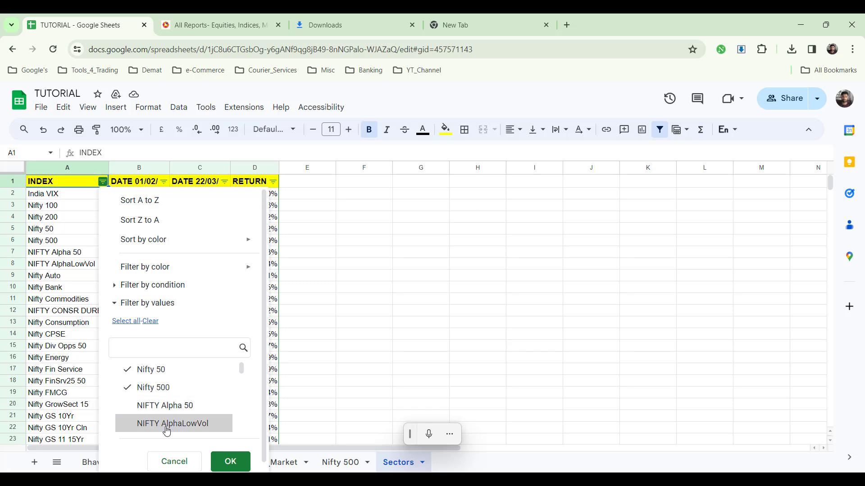
# - In the INDEX filter, exclude Nifty FinSrv25 50, Nifty GrowSect 15 and the Nifty GS 10Yr, 15YrPlus, 4 8Yr, 8 13Yr and Compsite entries
pyautogui.scroll(-1, 167, 432)
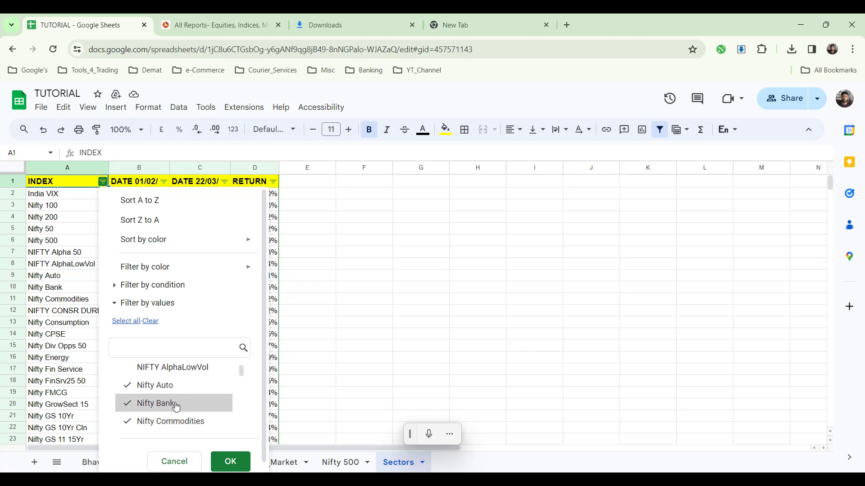
pyautogui.scroll(-3, 176, 408)
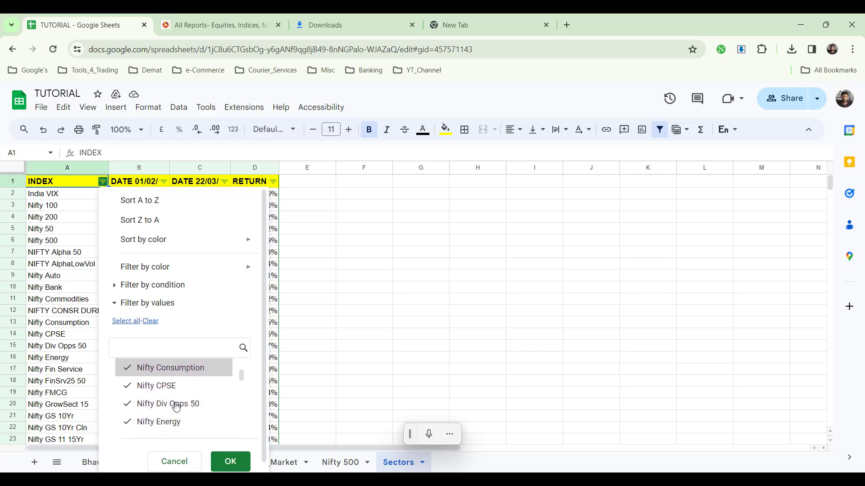
pyautogui.scroll(-2, 176, 407)
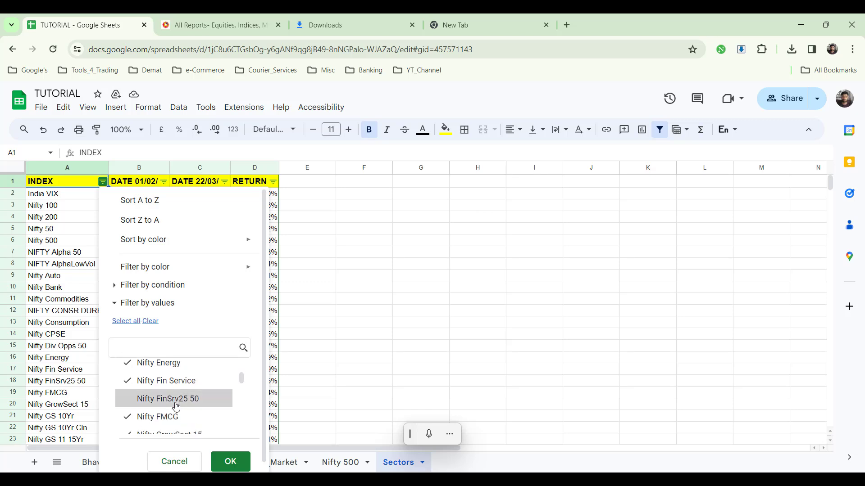
pyautogui.scroll(-1, 176, 407)
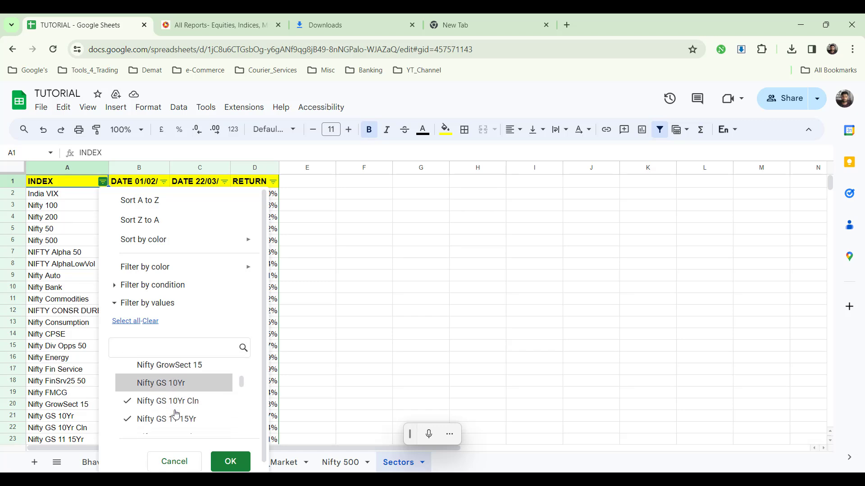
pyautogui.scroll(-2, 176, 415)
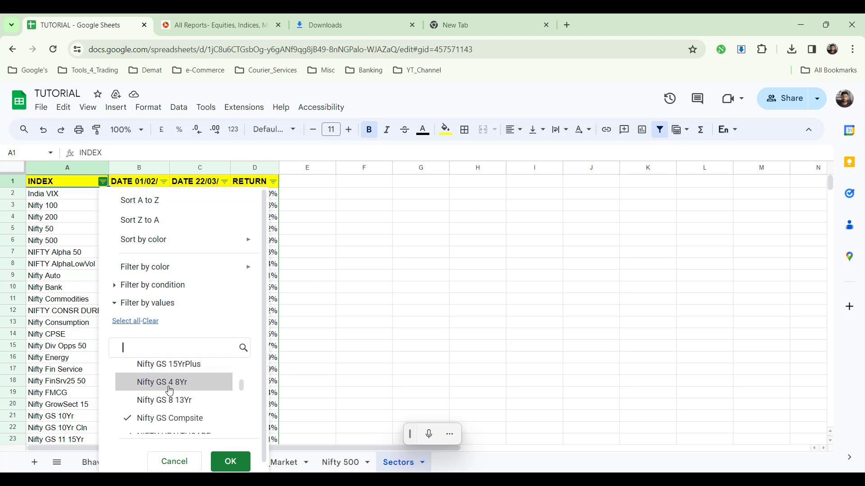
pyautogui.scroll(-2, 170, 391)
pyautogui.scroll(-3, 177, 421)
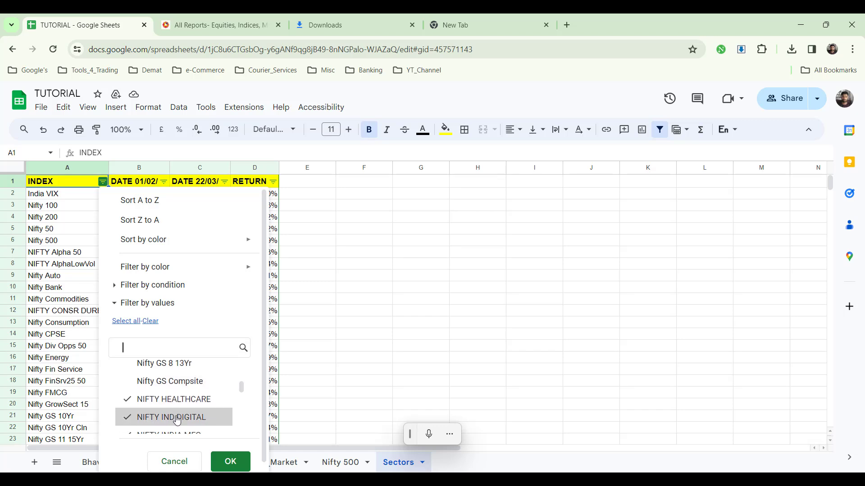
# - In the INDEX filter, exclude NIFTY M150 QLTY50, MICROCAP250, Mid Liq 15, MIDCAP 100, MIDCAP 150, Midcap 50 and Next 50
pyautogui.scroll(-2, 177, 421)
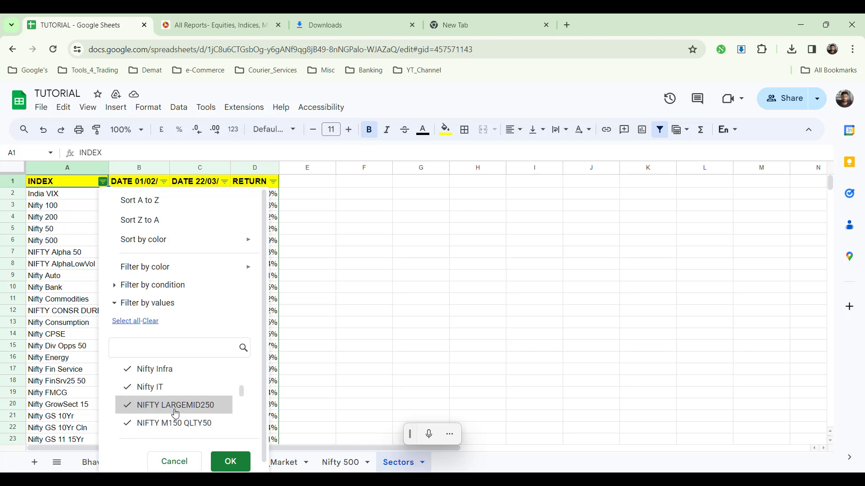
pyautogui.scroll(-3, 173, 424)
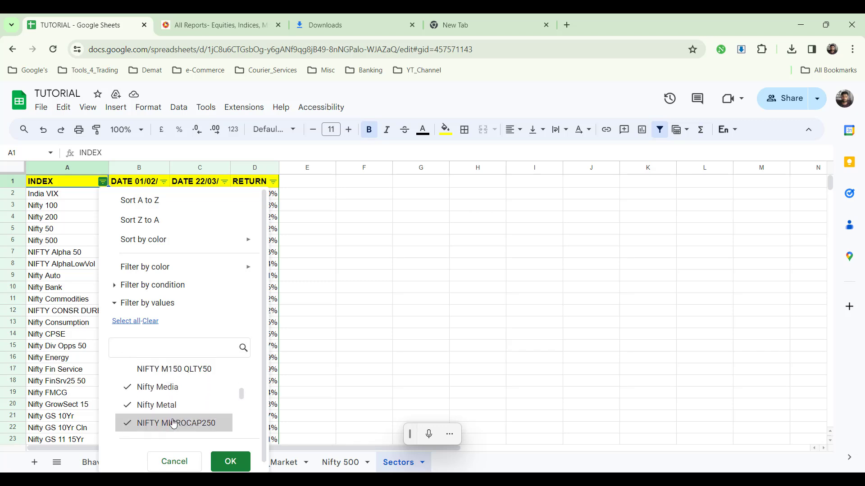
pyautogui.scroll(-1, 191, 415)
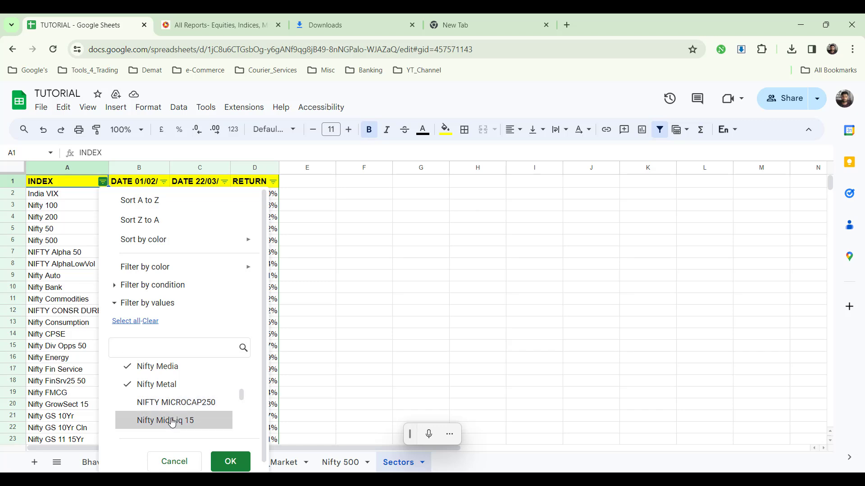
pyautogui.scroll(-3, 173, 423)
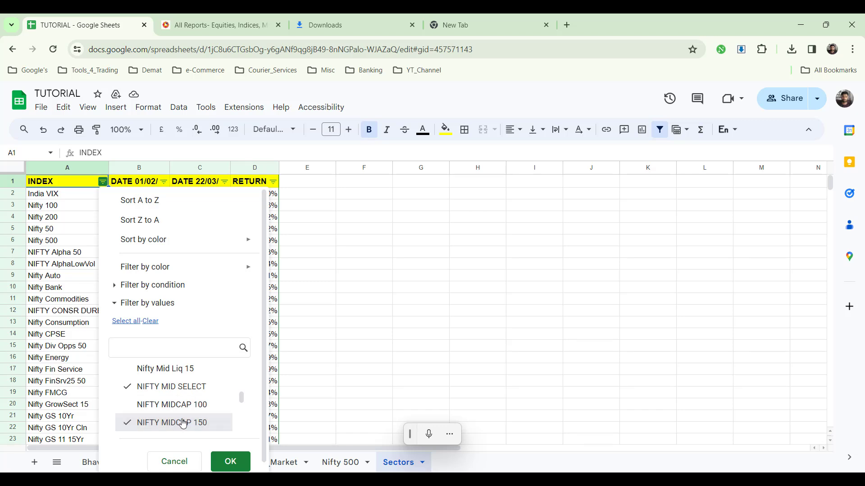
pyautogui.scroll(-3, 183, 424)
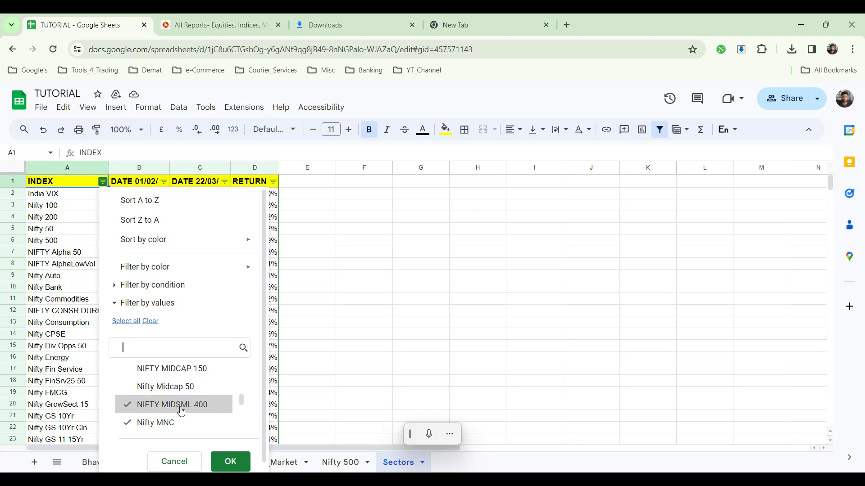
pyautogui.scroll(-3, 173, 423)
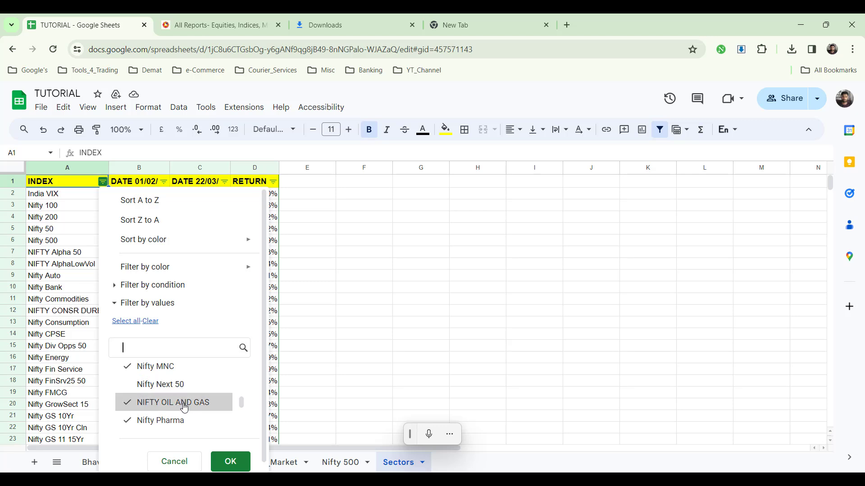
# - In the INDEX filter, exclude NIFTY SMLCAP 100, SMLCAP 250, SMLCAP 50, NIFTY TOTAL MKT and NIFTY100 EQL Wgt
pyautogui.scroll(-4, 184, 421)
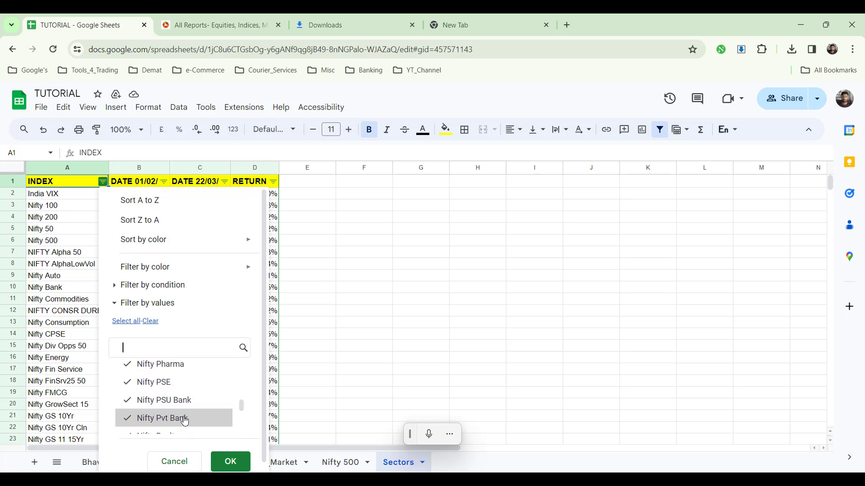
pyautogui.scroll(-2, 185, 421)
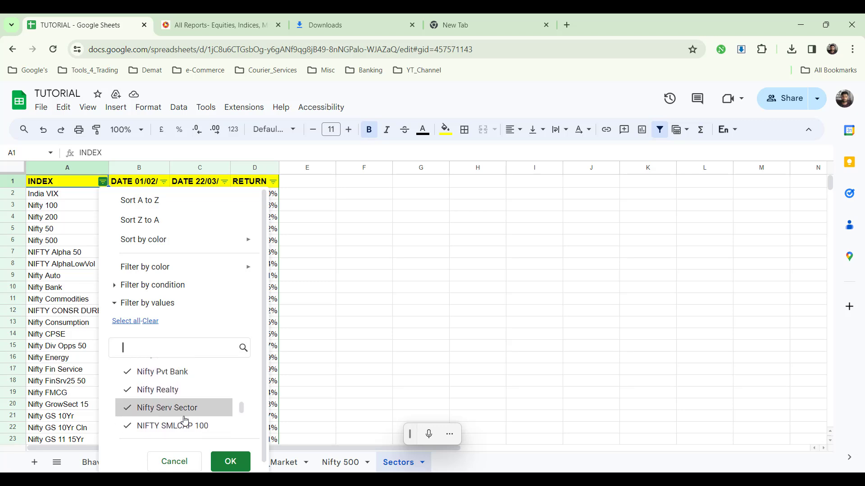
pyautogui.scroll(-1, 185, 421)
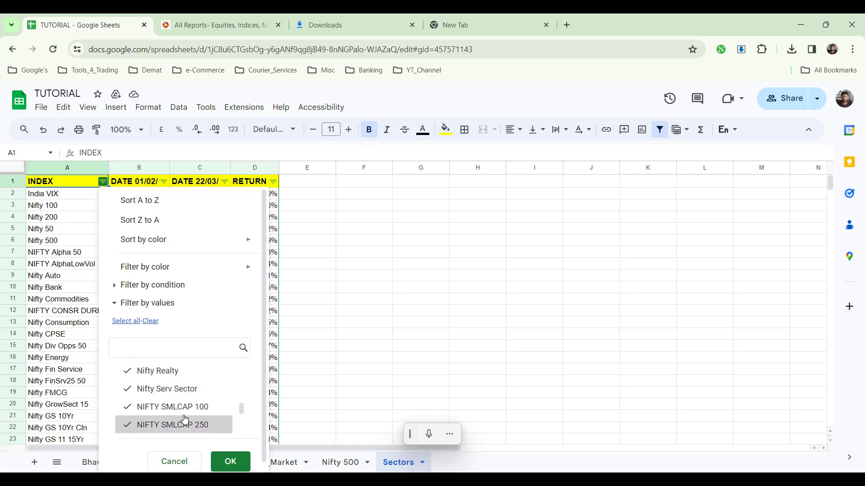
pyautogui.scroll(-3, 185, 428)
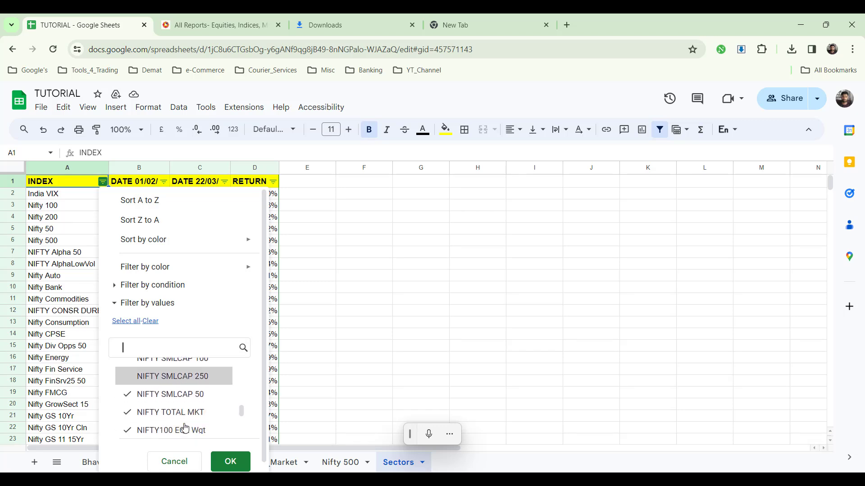
pyautogui.click(174, 376)
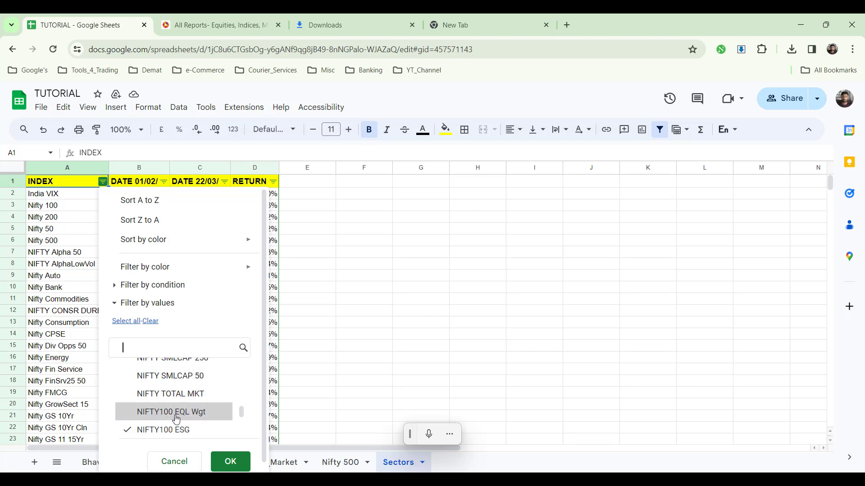
# - In the INDEX filter, exclude NIFTY100 ESG, Nifty100 Liq 15, NIFTY100 LowVol30, NIFTY100 Qualty30 and Nifty100ESGSecLdr
pyautogui.scroll(-2, 176, 426)
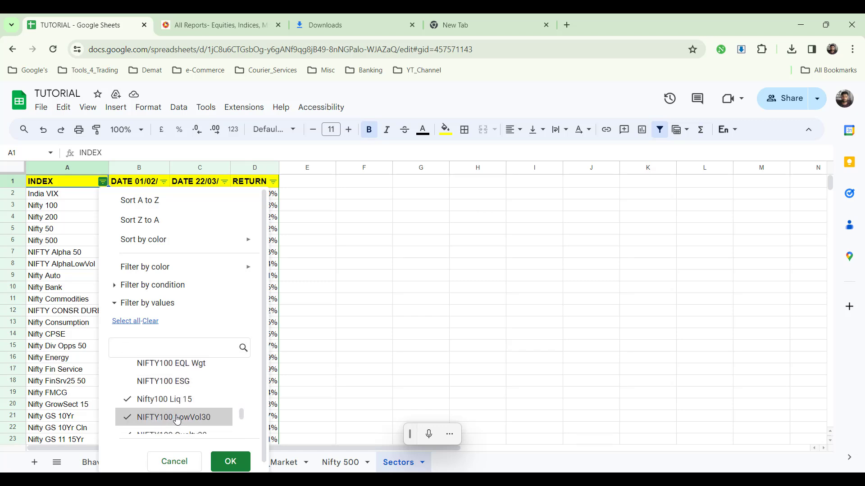
pyautogui.scroll(-1, 191, 409)
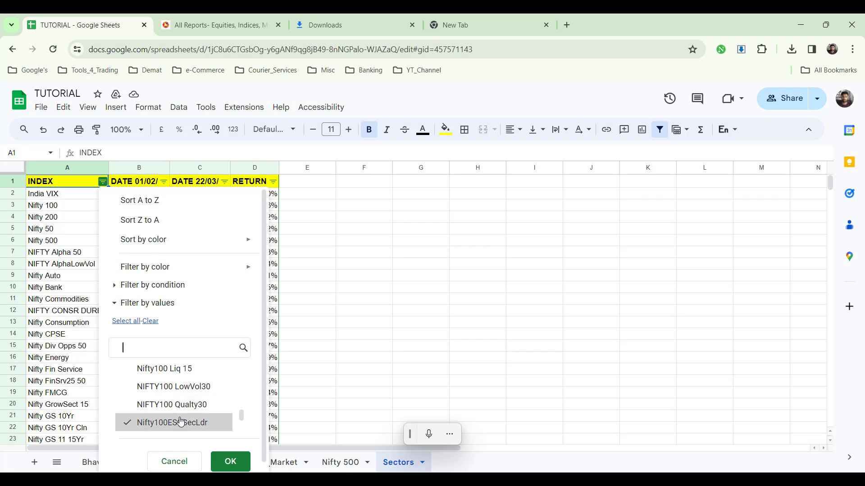
pyautogui.scroll(-2, 180, 422)
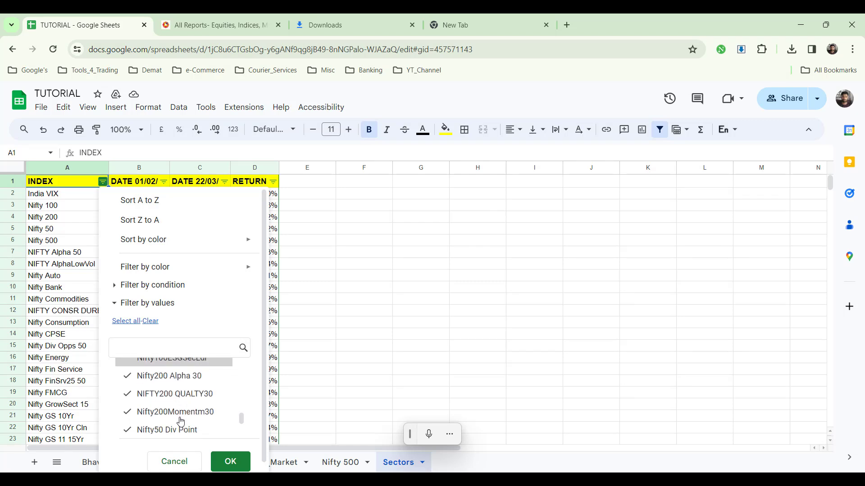
# - In the INDEX filter, exclude Nifty200 Alpha 30, NIFTY200 QUALTY30, Nifty200Momentm30, Nifty50 Div Point and NIFTY50 EQL Wgt
pyautogui.click(181, 394)
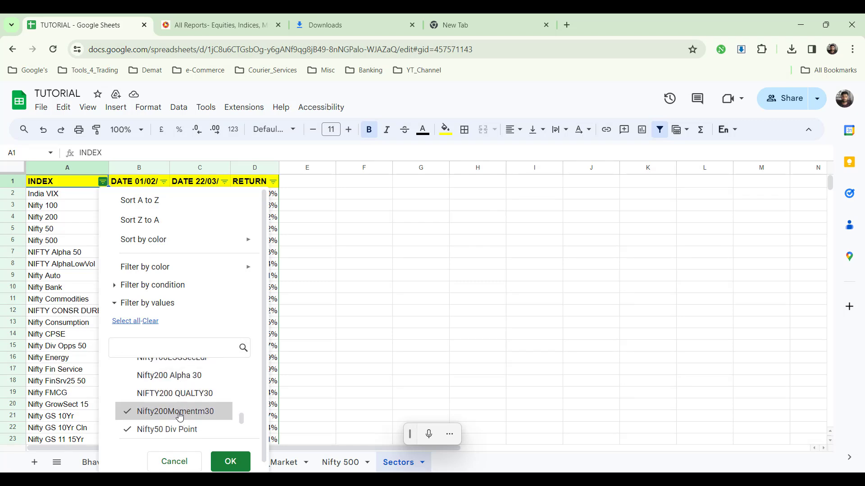
pyautogui.click(180, 411)
pyautogui.scroll(-1, 180, 417)
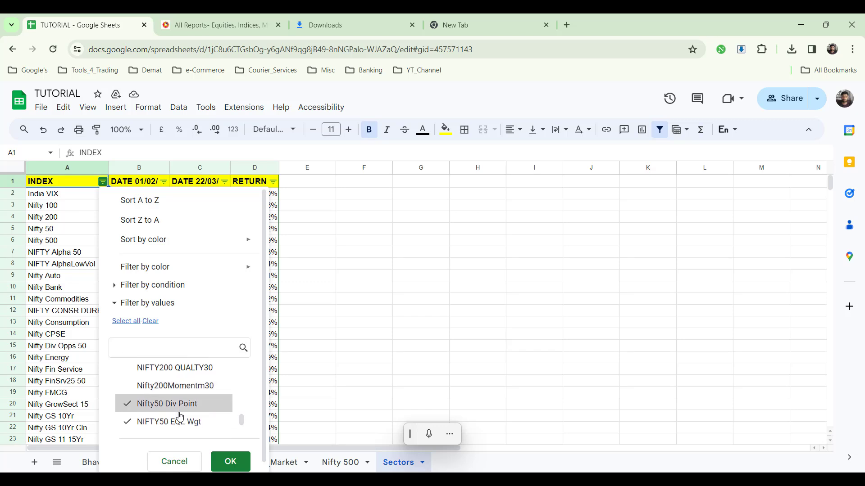
pyautogui.click(177, 426)
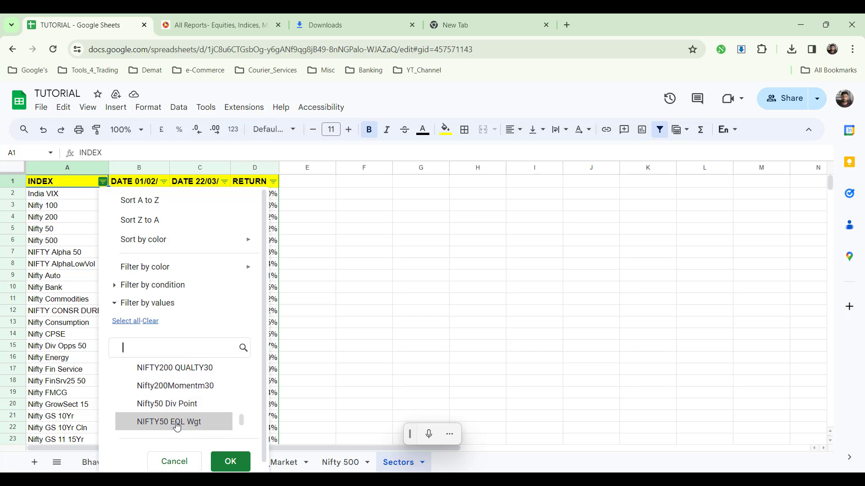
# - In the INDEX filter, exclude Nifty50 PR 1x Inv, PR 2x Lev, TR 1x Inv, TR 2x Lev and Nifty50 Value 20
pyautogui.scroll(-1, 175, 424)
pyautogui.click(177, 417)
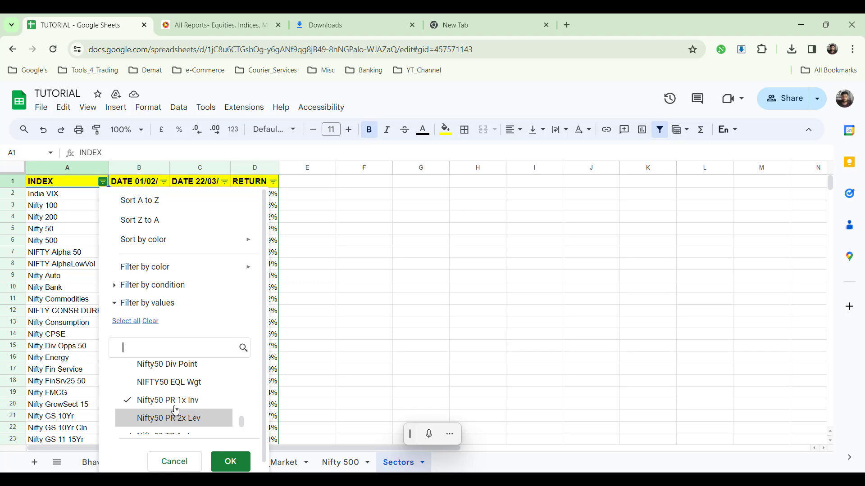
pyautogui.click(176, 399)
pyautogui.scroll(-2, 176, 396)
pyautogui.click(175, 404)
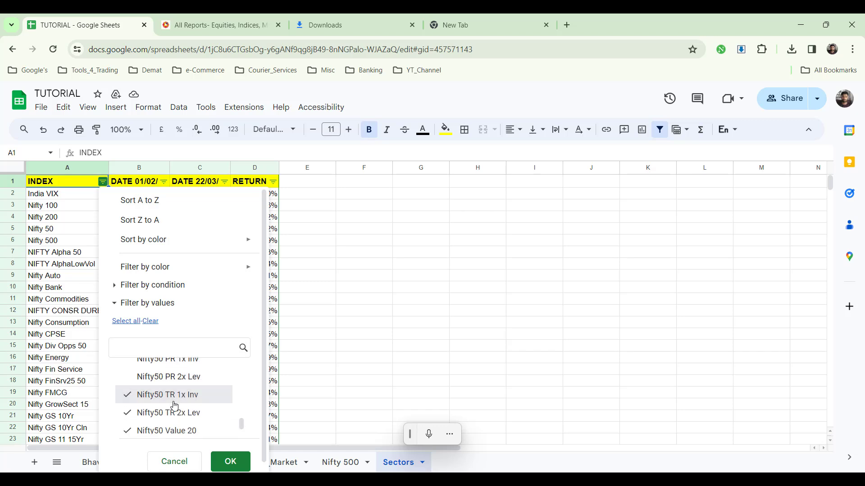
pyautogui.click(174, 412)
pyautogui.click(172, 435)
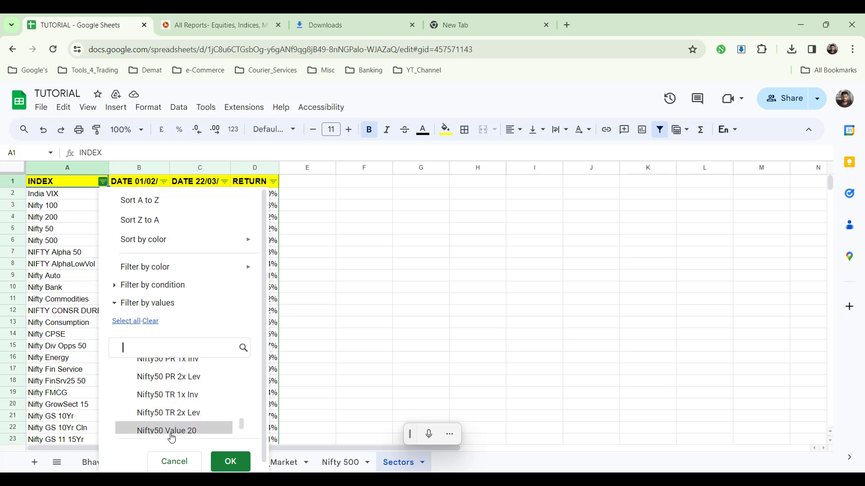
# - Exclude NIFTY500 MULTICAP and NiftyM150Momntm50 in the INDEX filter and apply the filter to the table
pyautogui.scroll(-1, 174, 407)
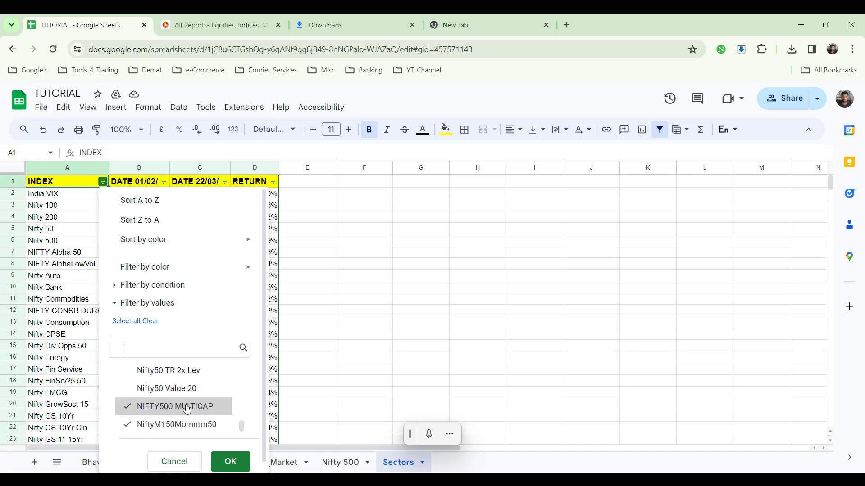
pyautogui.click(184, 407)
pyautogui.click(188, 423)
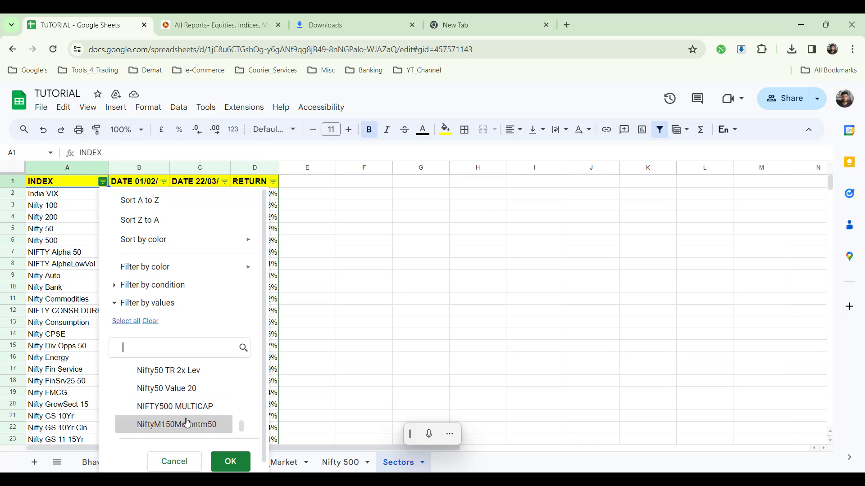
pyautogui.click(231, 463)
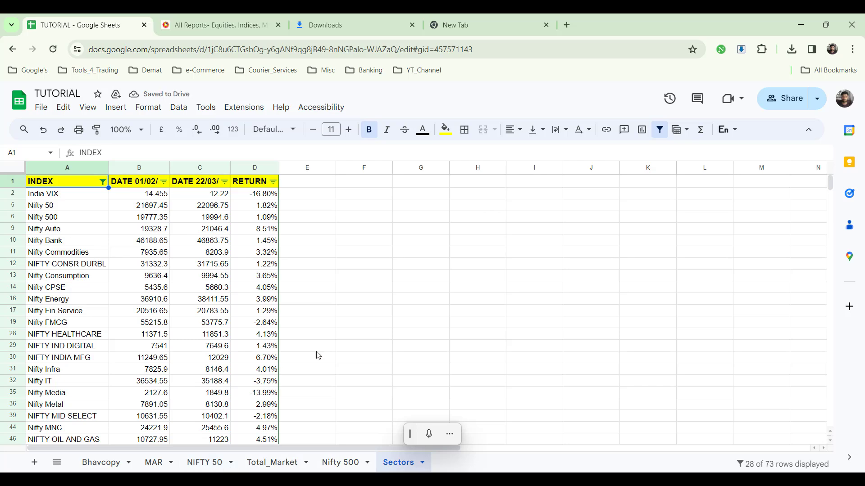
# - Also filter India VIX and Nifty 500 out of the INDEX column
pyautogui.scroll(-3, 213, 341)
pyautogui.scroll(3, 213, 341)
pyautogui.click(102, 182)
pyautogui.click(142, 372)
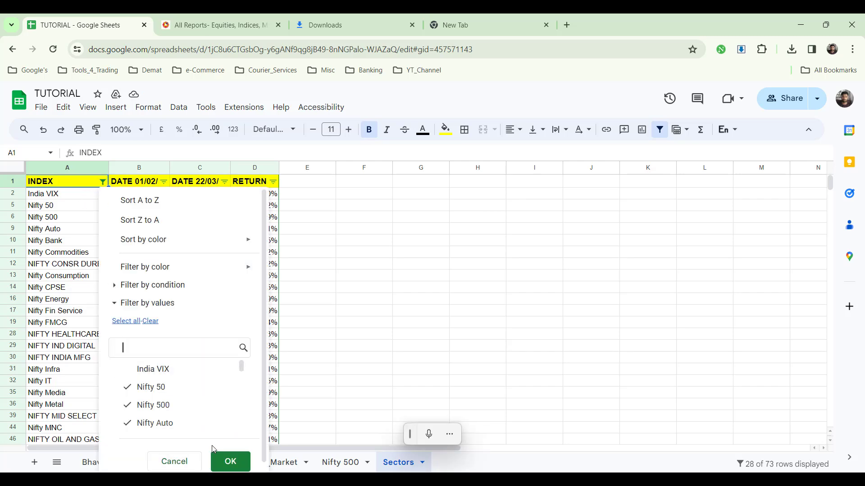
pyautogui.click(229, 461)
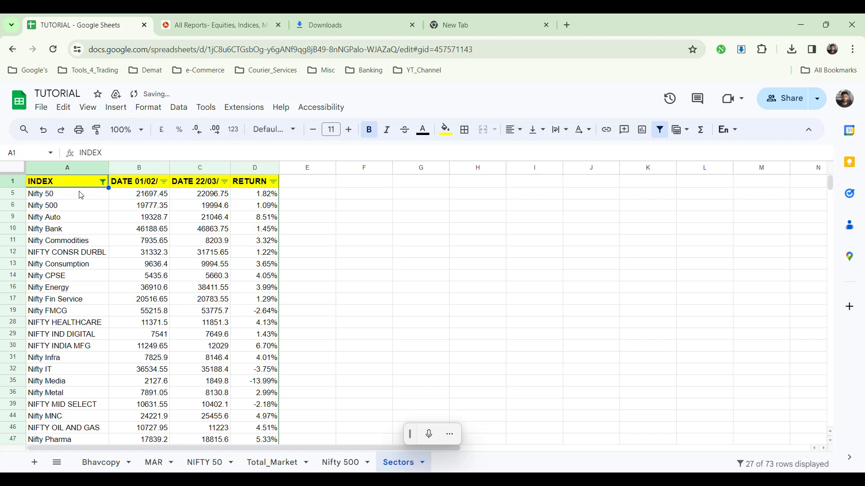
pyautogui.click(103, 182)
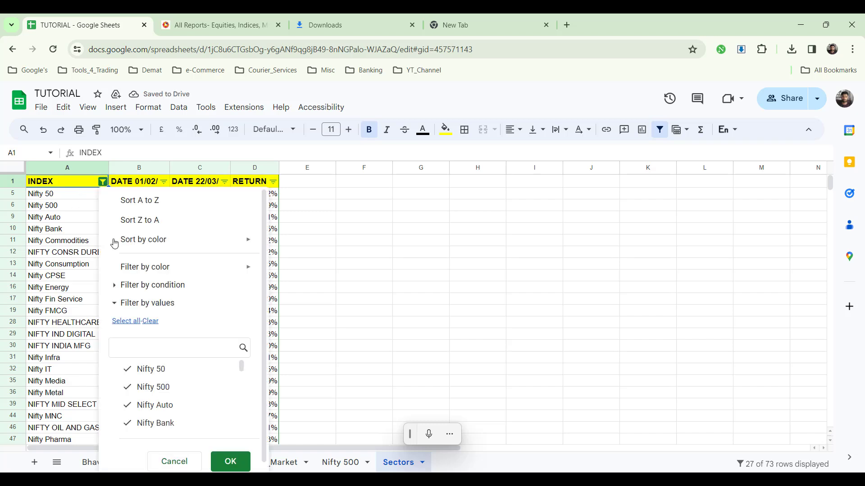
pyautogui.click(157, 388)
pyautogui.click(230, 462)
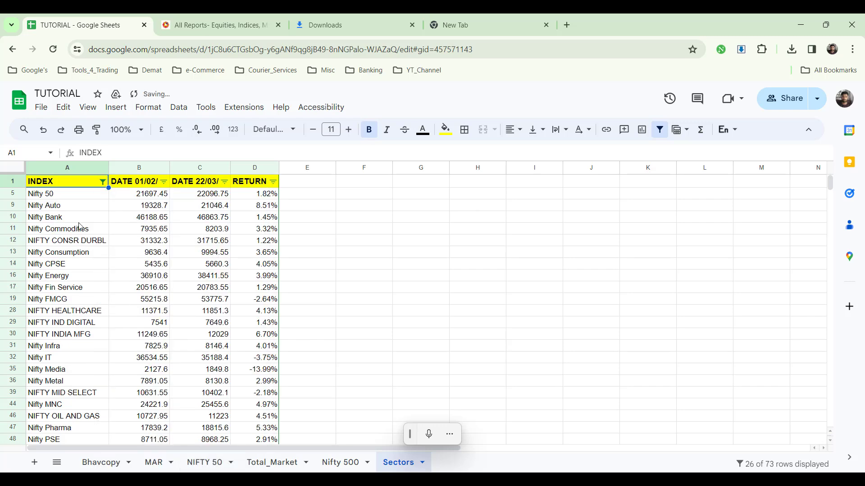
# - Select the filtered index names from Nifty 50 downward to check how many remain
pyautogui.click(84, 203)
pyautogui.hotkey('ctrl', 'shift', 'Down')
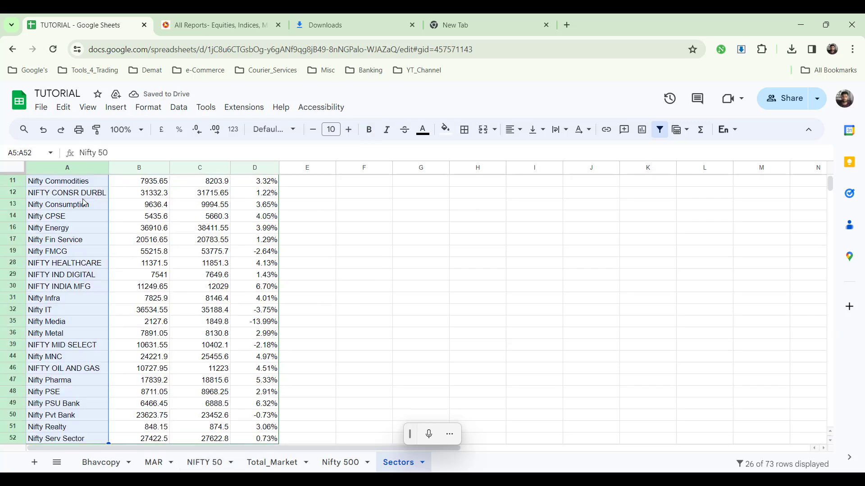
pyautogui.hotkey('ctrl', 'Home')
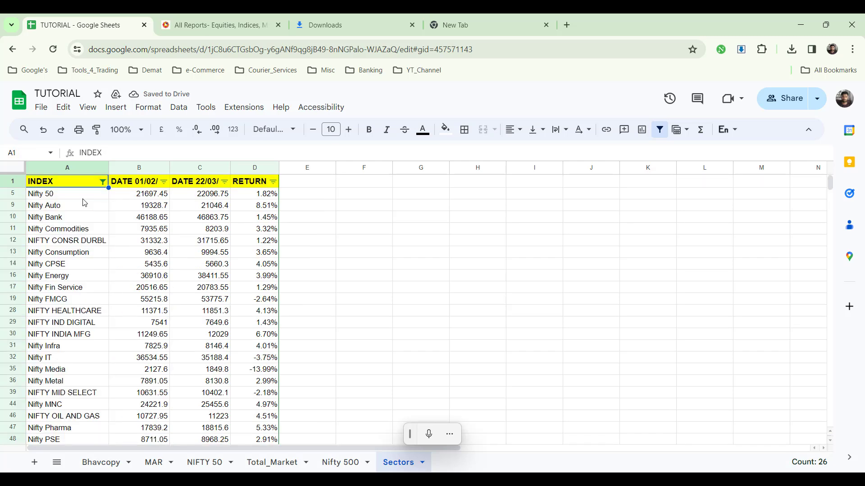
pyautogui.click(72, 198)
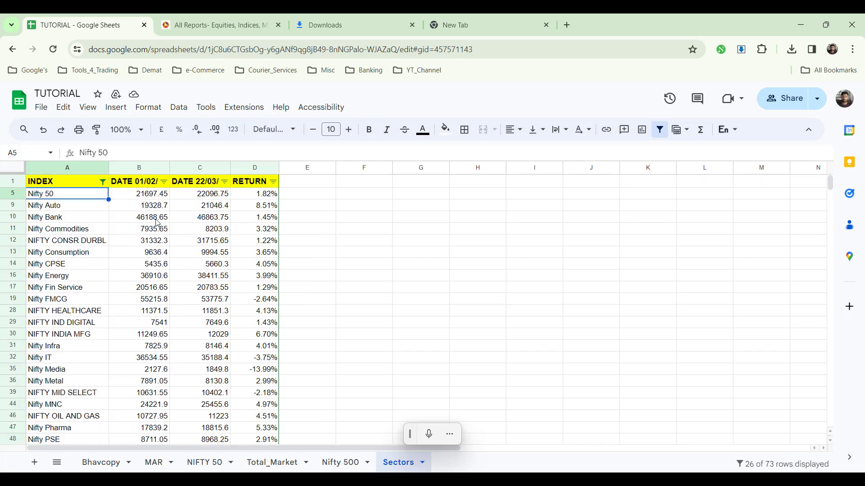
# - Apply a conditional formatting color scale to the RETURN values in D5:D52 using the green-white-red preset
pyautogui.click(254, 194)
pyautogui.hotkey('ctrl', 'shift', 'Down')
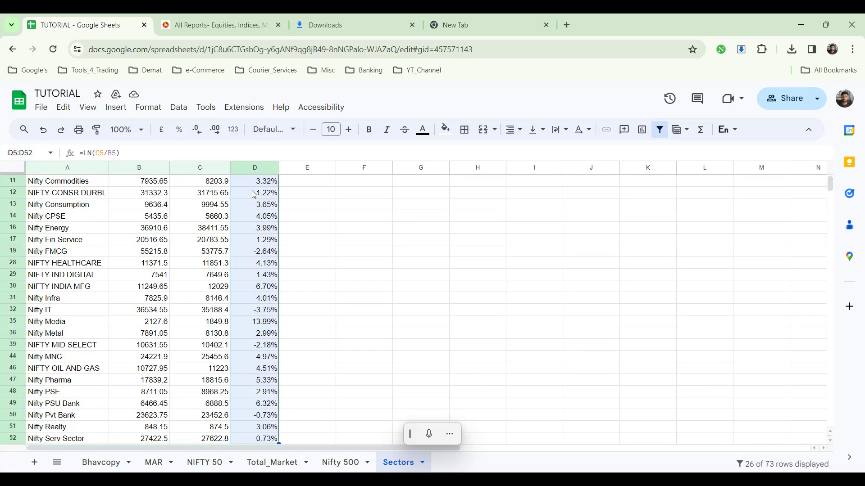
pyautogui.click(422, 129)
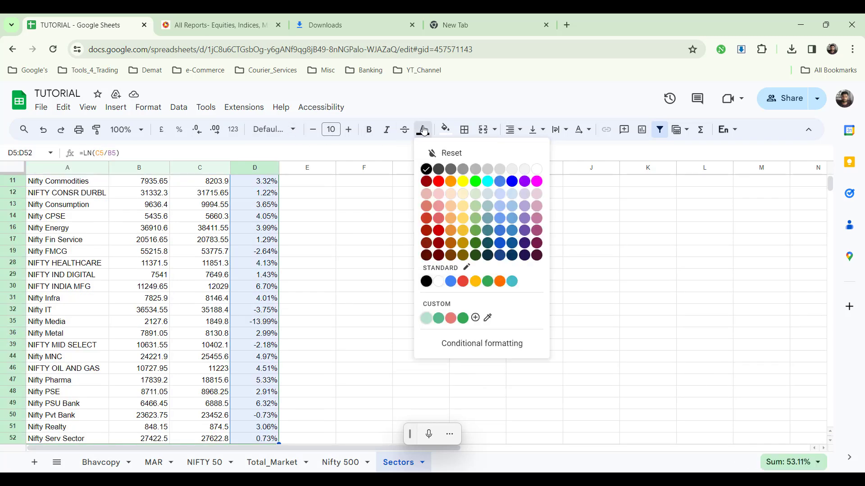
pyautogui.click(493, 345)
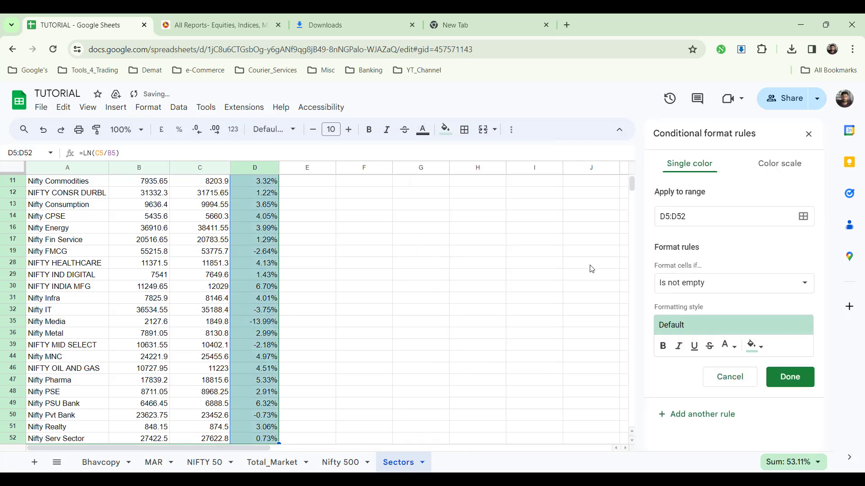
pyautogui.click(768, 171)
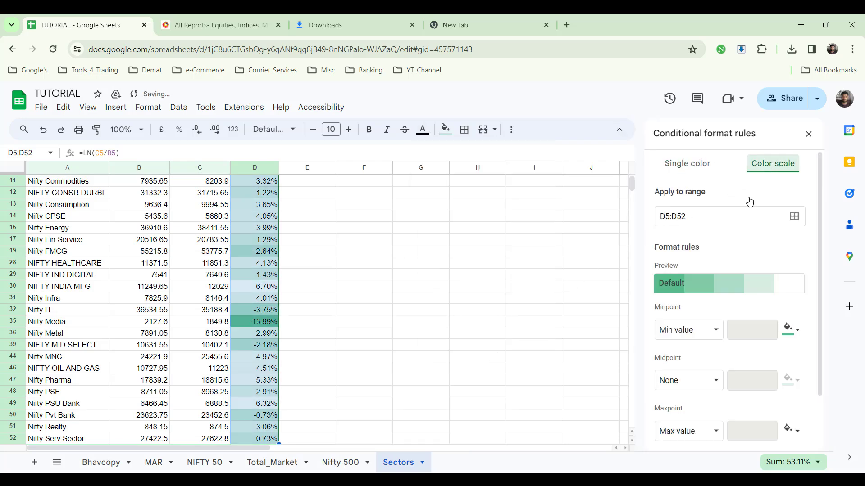
pyautogui.click(693, 283)
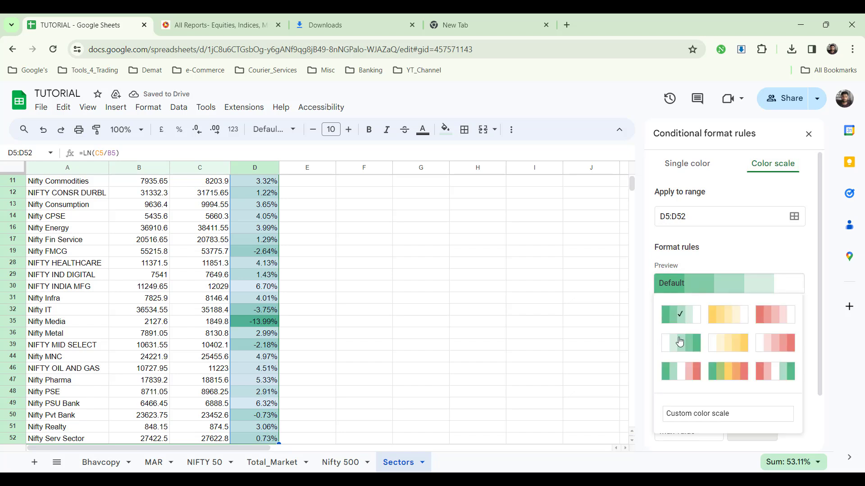
pyautogui.click(677, 369)
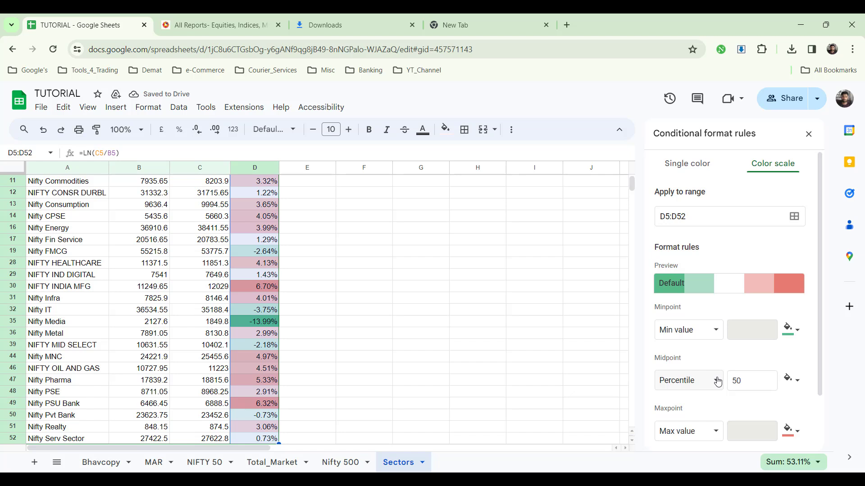
# - Set the color scale's percentile midpoint to 0 and its minpoint color to the custom light red
pyautogui.doubleClick(740, 381)
pyautogui.write('0')
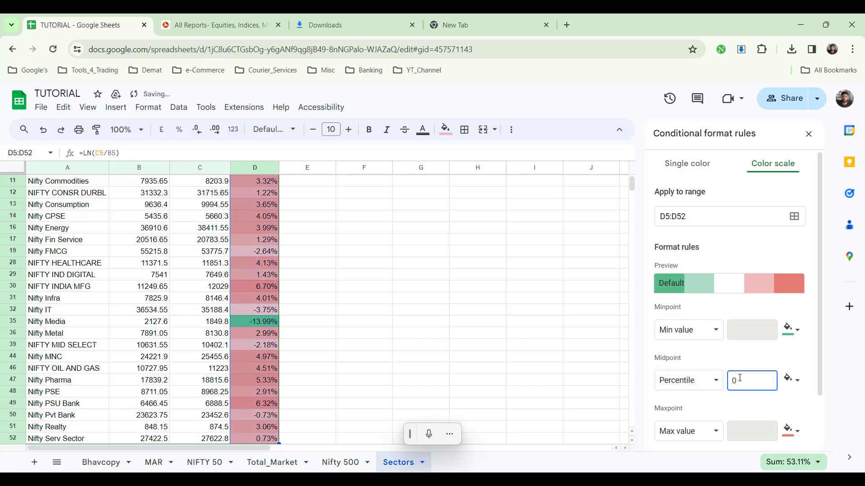
pyautogui.click(703, 382)
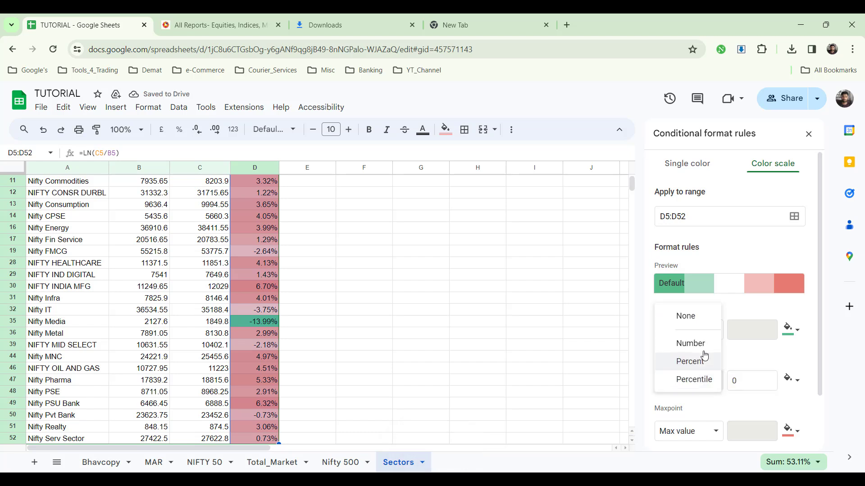
pyautogui.click(733, 361)
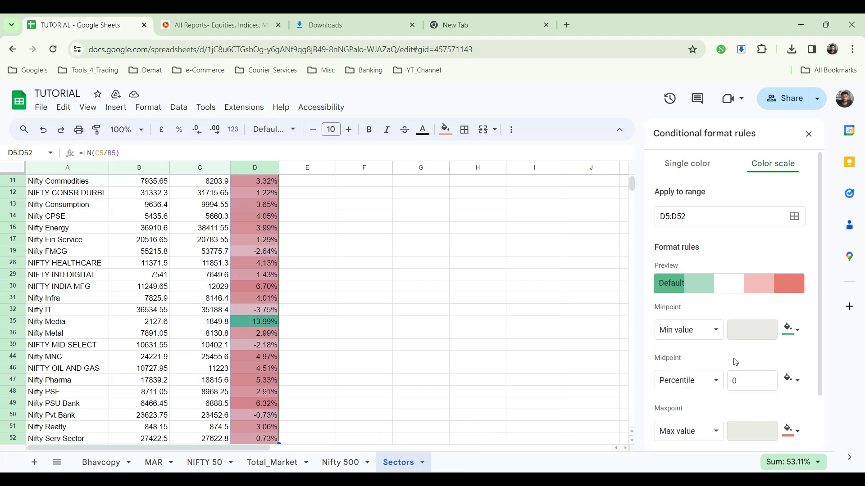
pyautogui.click(793, 336)
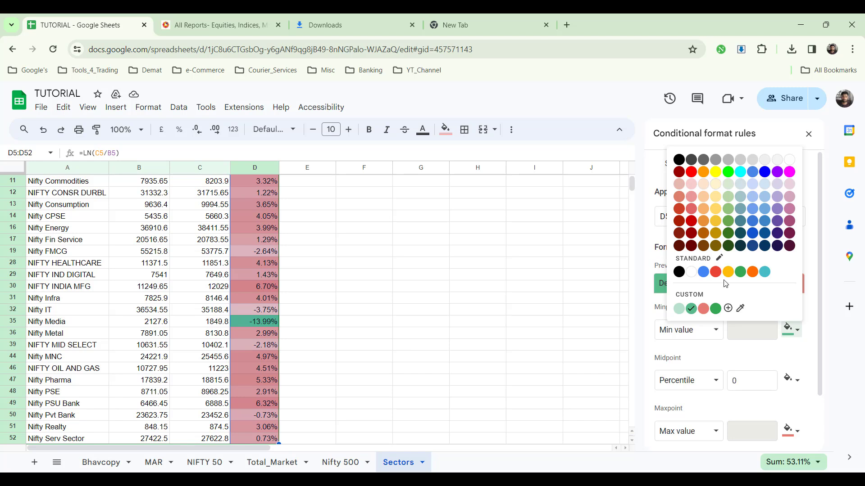
pyautogui.click(704, 310)
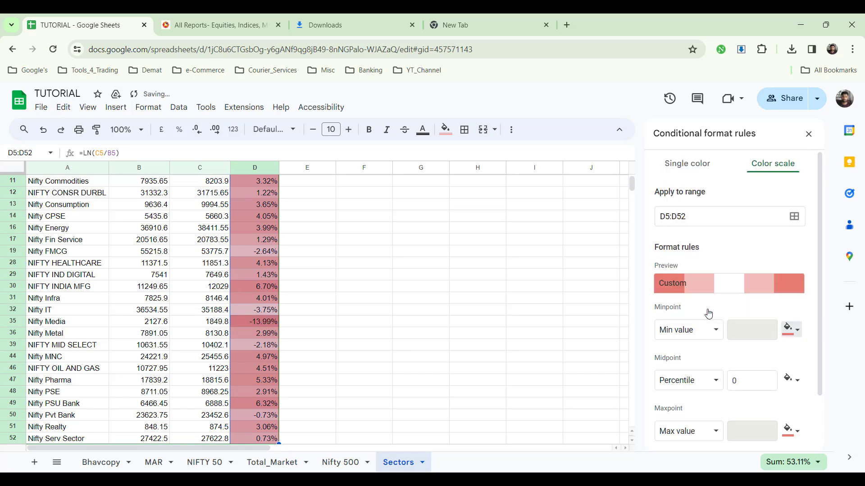
# - Set the color scale's maxpoint color to green and save the rule for D5:D52
pyautogui.click(791, 431)
pyautogui.click(691, 410)
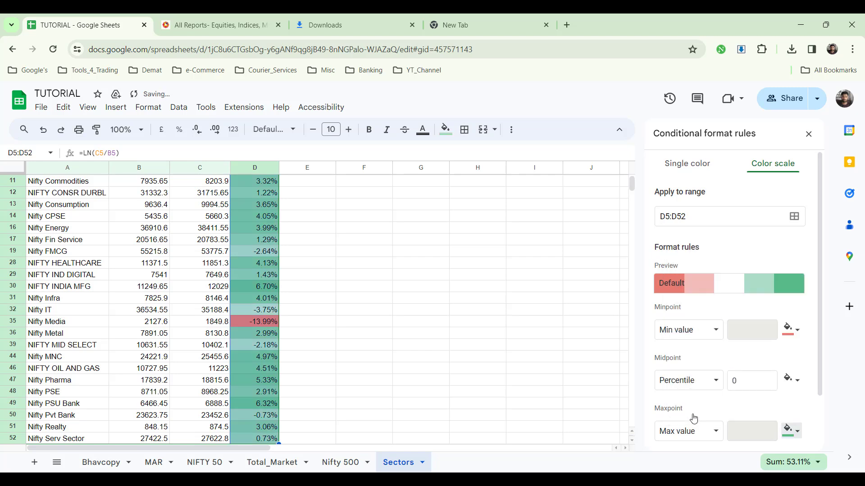
pyautogui.scroll(-1, 791, 390)
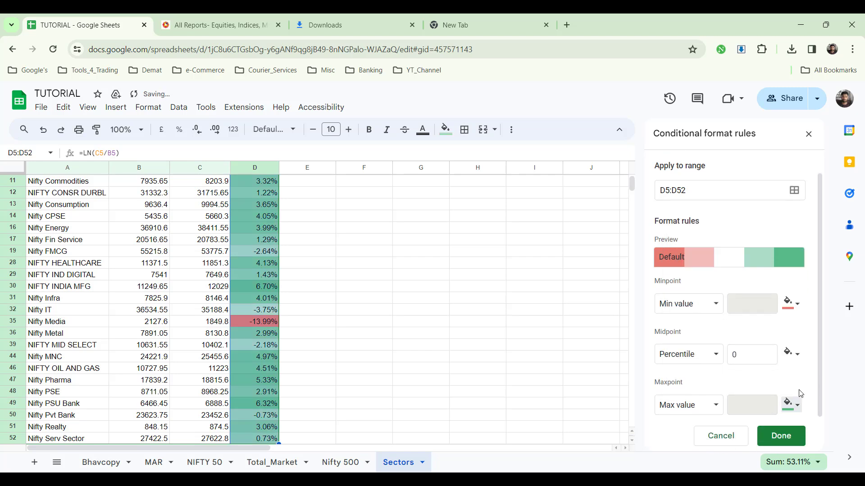
pyautogui.click(798, 431)
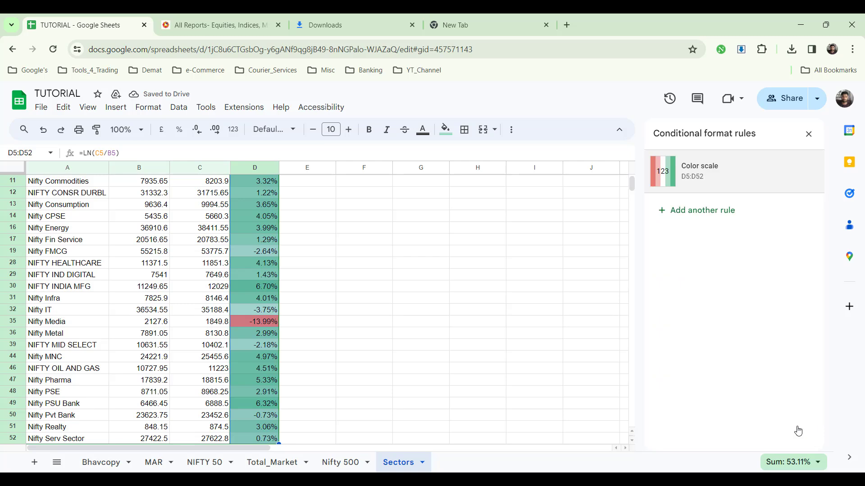
# - Sort the RETURN column Z to A and review the ordered sector indices down to the last row
pyautogui.scroll(2, 235, 323)
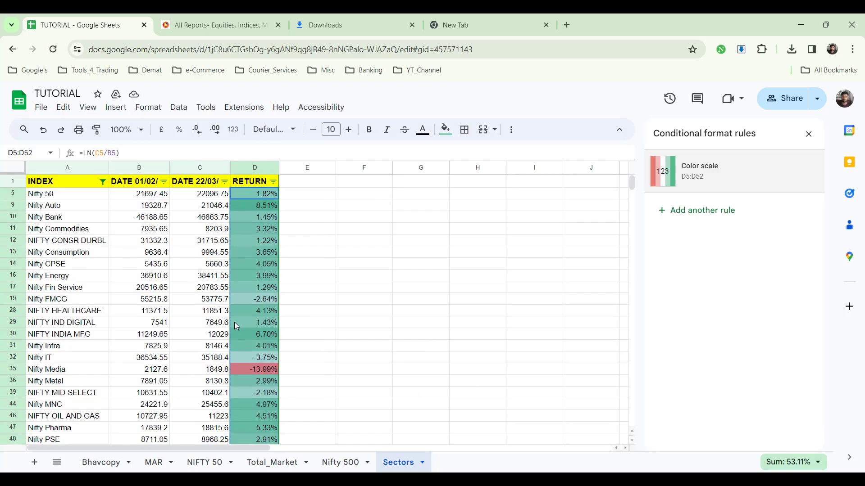
pyautogui.click(273, 182)
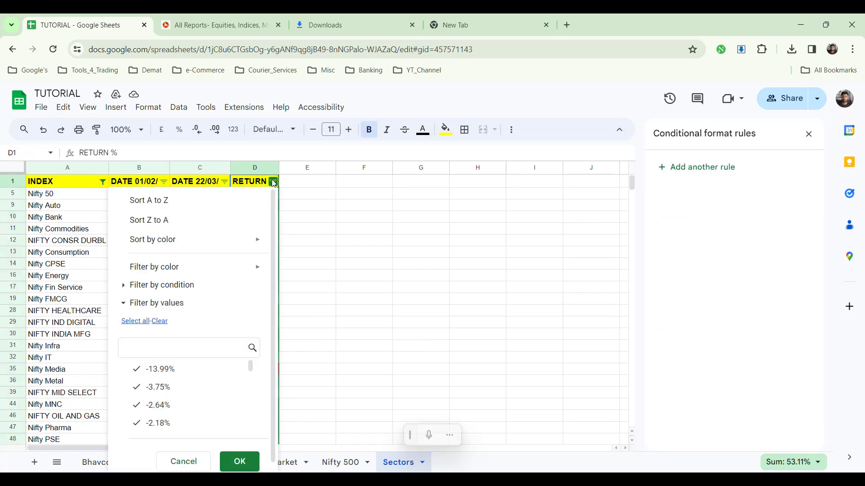
pyautogui.click(208, 220)
pyautogui.scroll(-1, 247, 280)
pyautogui.scroll(1, 247, 280)
pyautogui.scroll(-3, 246, 279)
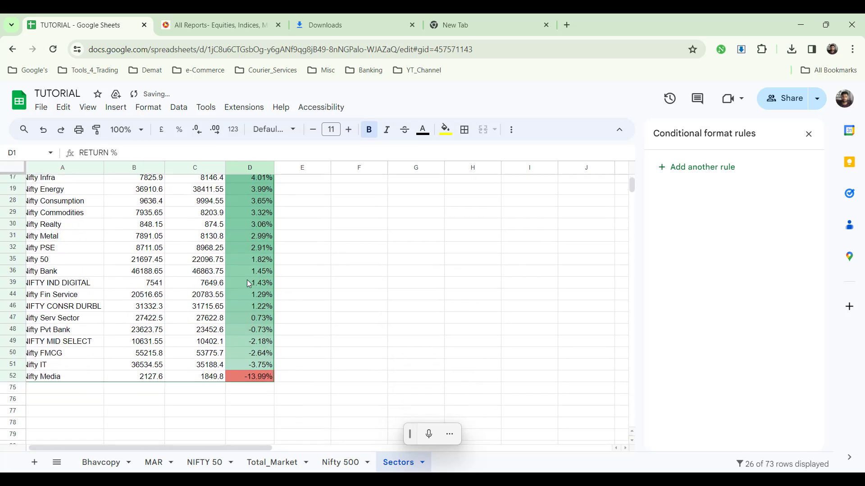
pyautogui.hscroll(-1, 249, 284)
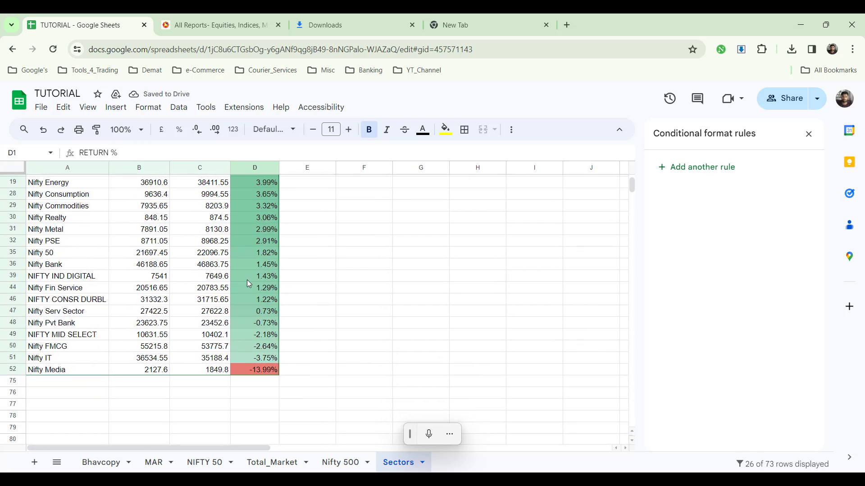
pyautogui.scroll(4, 249, 283)
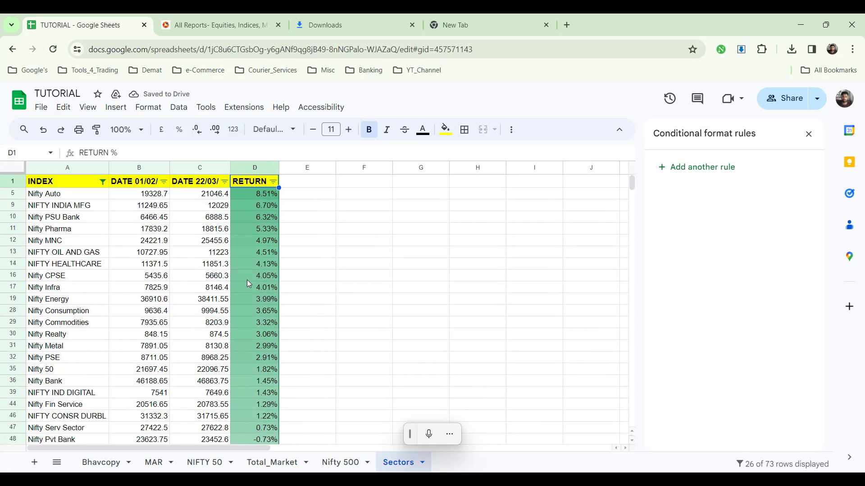
# - Change the midpoint type of the D5:D52 color scale to Number with value 0 and save the rule
pyautogui.click(251, 198)
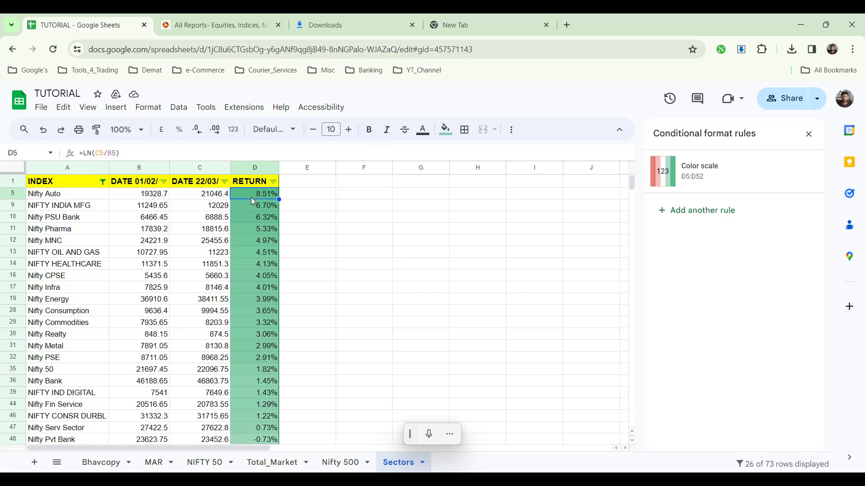
pyautogui.hotkey('ctrl', 'shift', 'Down')
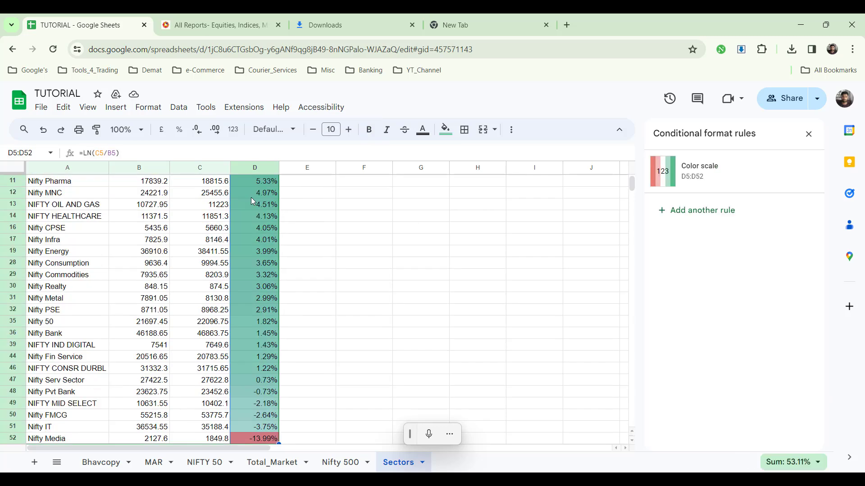
pyautogui.click(683, 182)
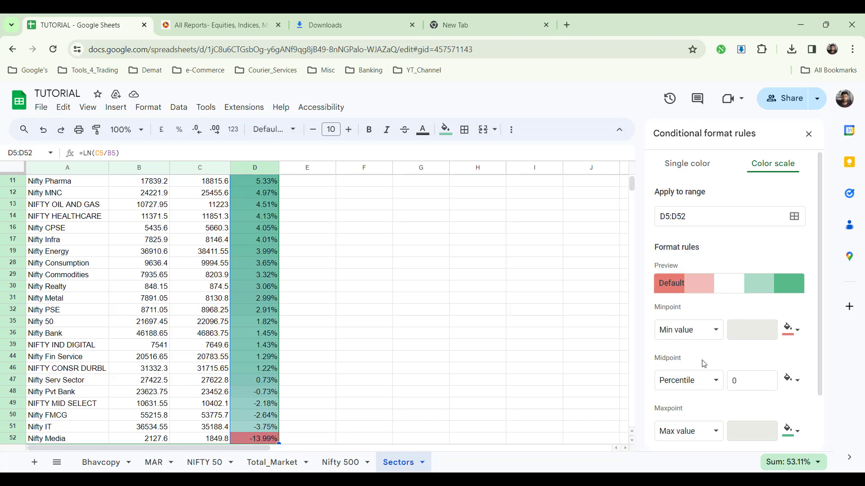
pyautogui.click(697, 381)
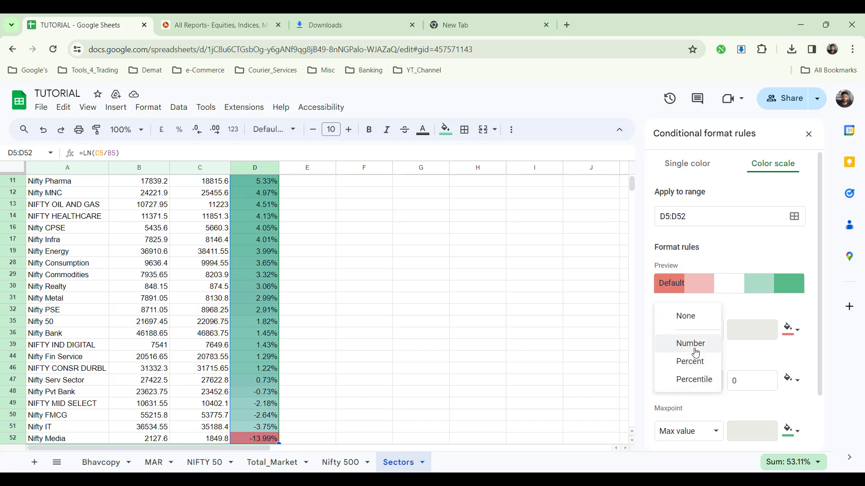
pyautogui.click(693, 350)
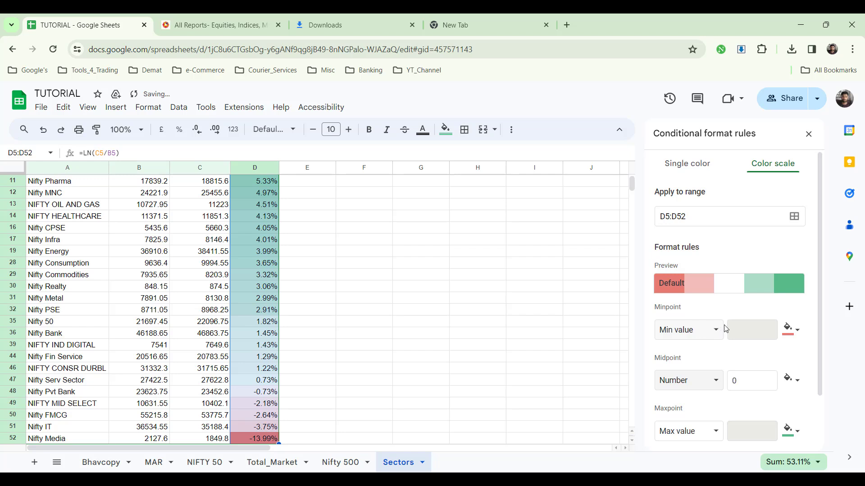
pyautogui.scroll(-2, 726, 329)
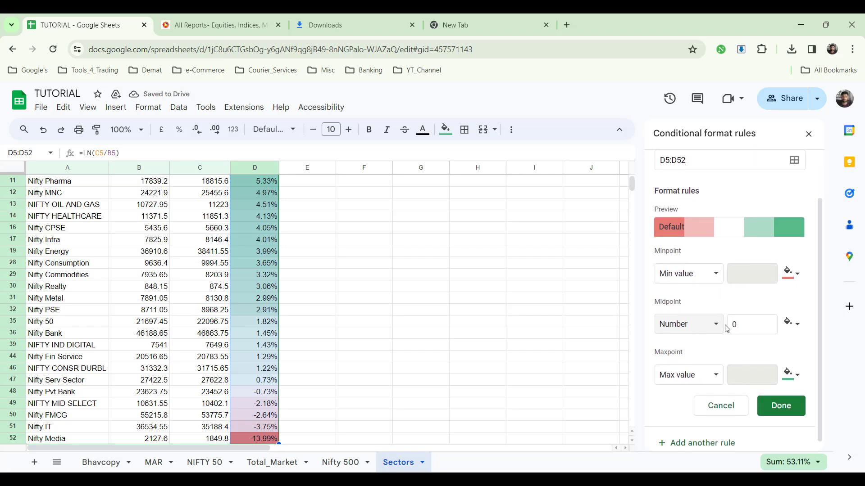
pyautogui.click(787, 408)
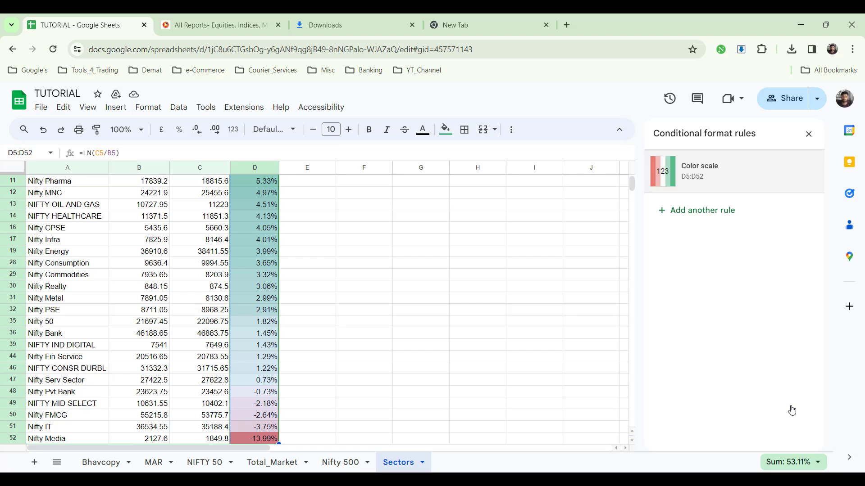
pyautogui.scroll(3, 488, 358)
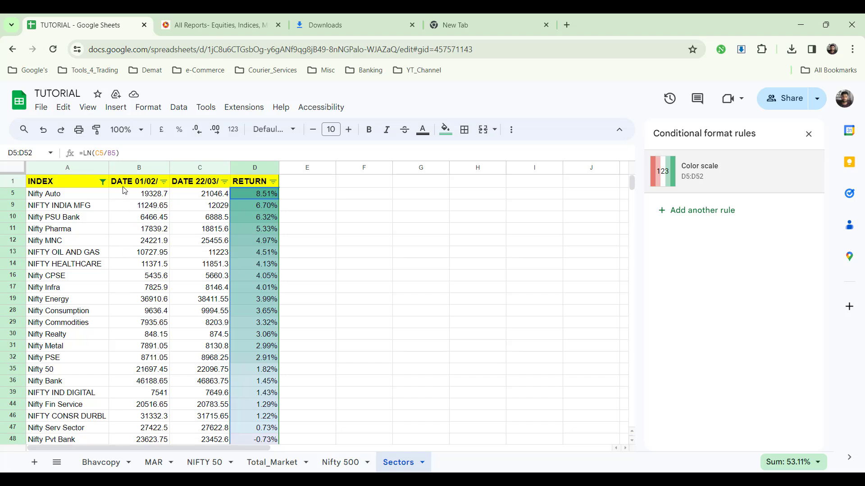
# - Fit the widths of columns B, C and D to their contents and review the color-scaled returns
pyautogui.doubleClick(169, 171)
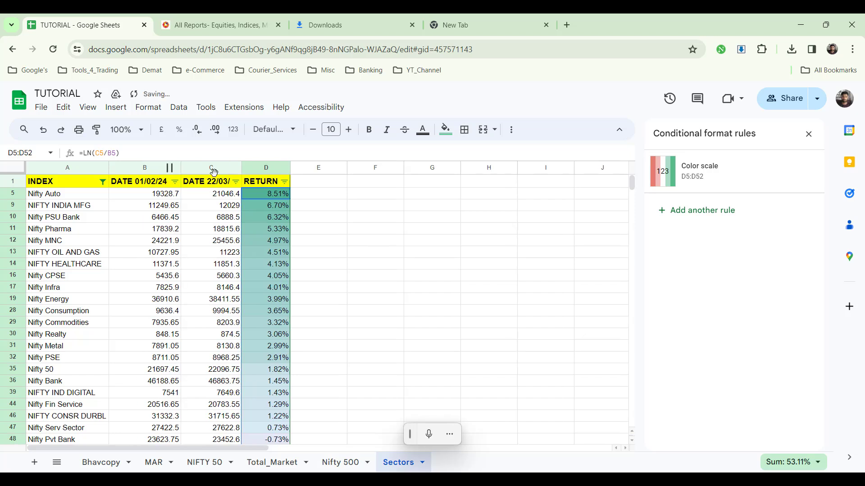
pyautogui.doubleClick(242, 171)
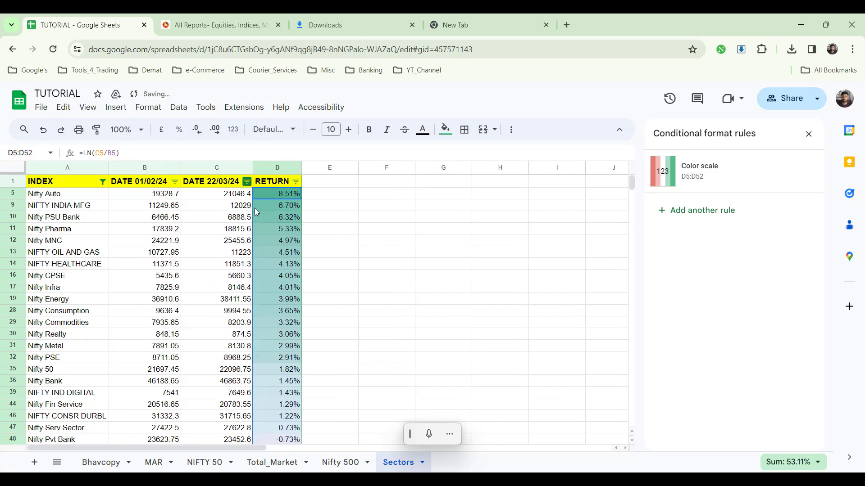
pyautogui.doubleClick(301, 168)
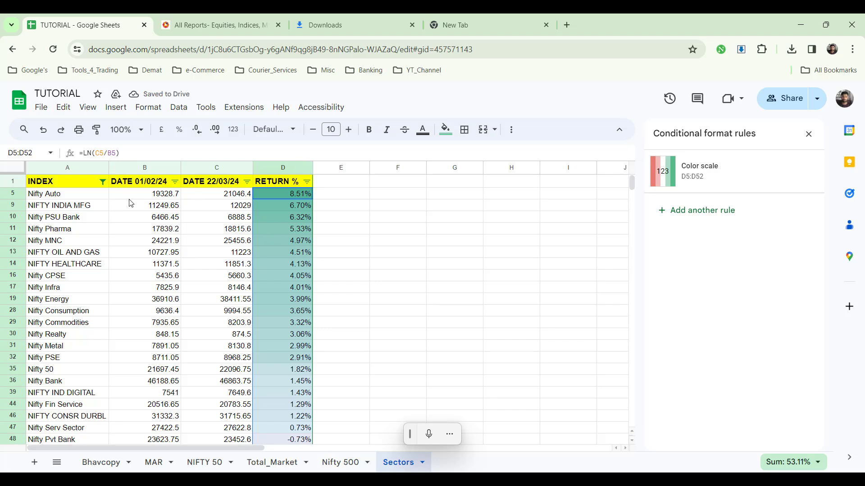
pyautogui.click(130, 198)
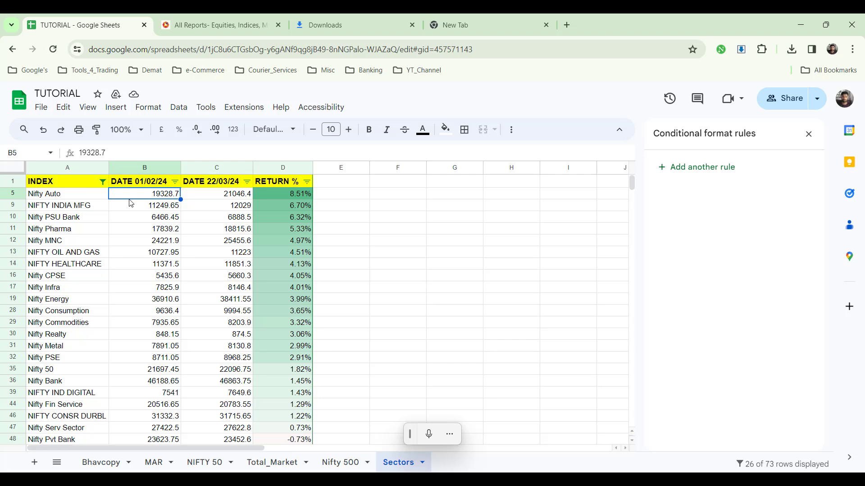
pyautogui.scroll(-3, 116, 311)
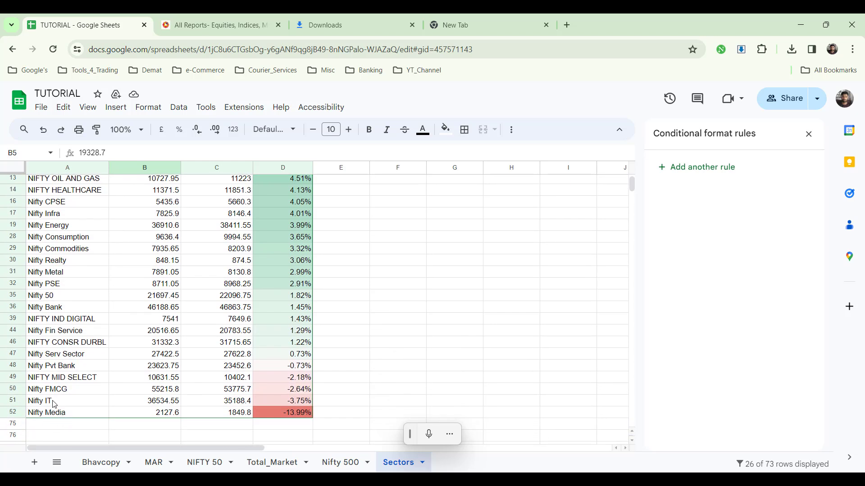
pyautogui.scroll(1, 72, 396)
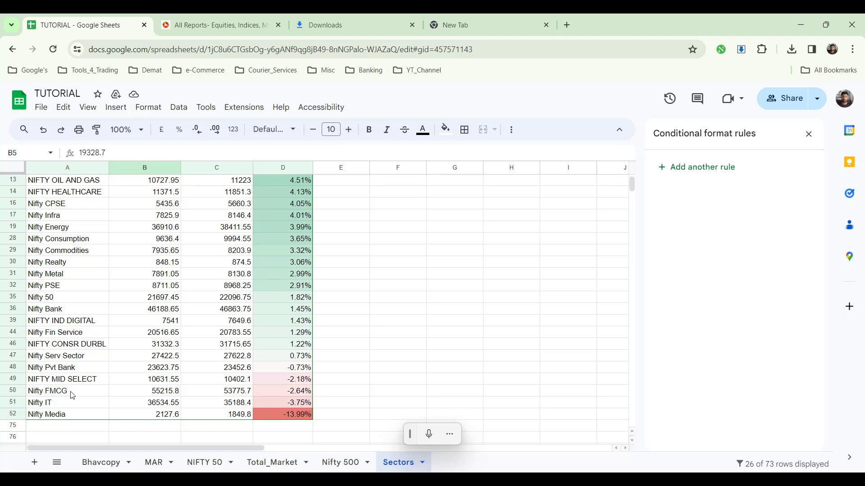
pyautogui.scroll(1, 73, 396)
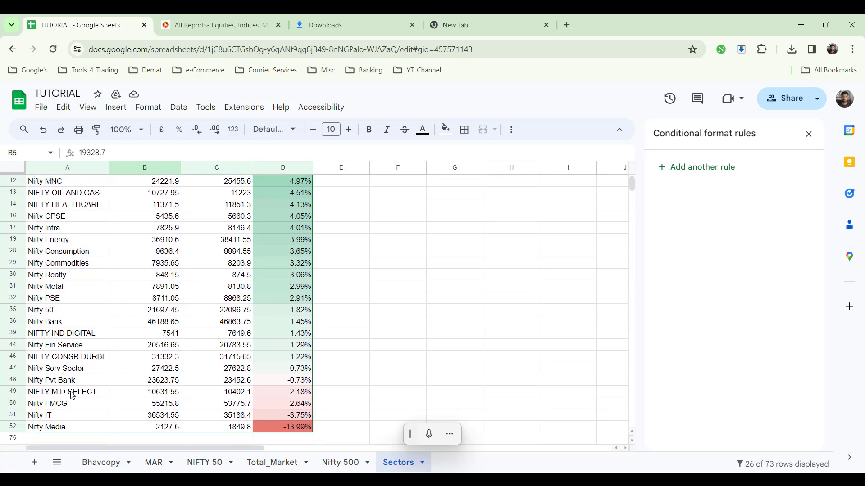
# - Close the conditional format rules and sort the RETURN % column A to Z
pyautogui.click(809, 134)
pyautogui.scroll(2, 291, 225)
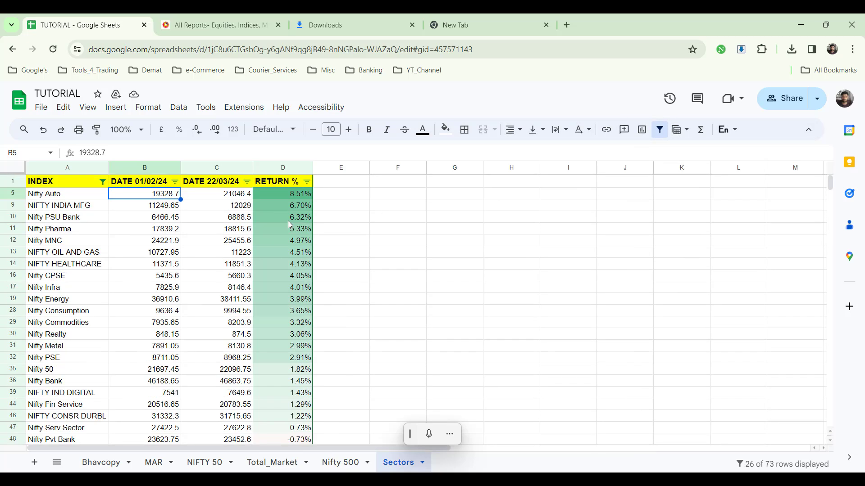
pyautogui.click(306, 182)
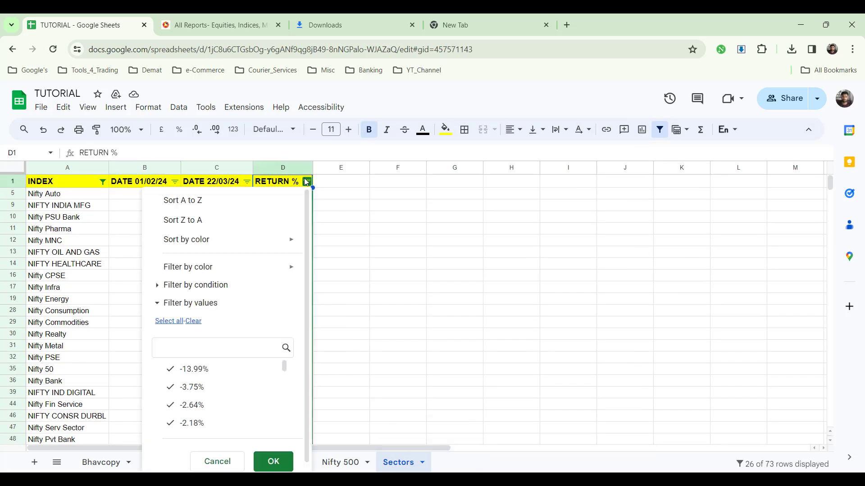
pyautogui.click(207, 202)
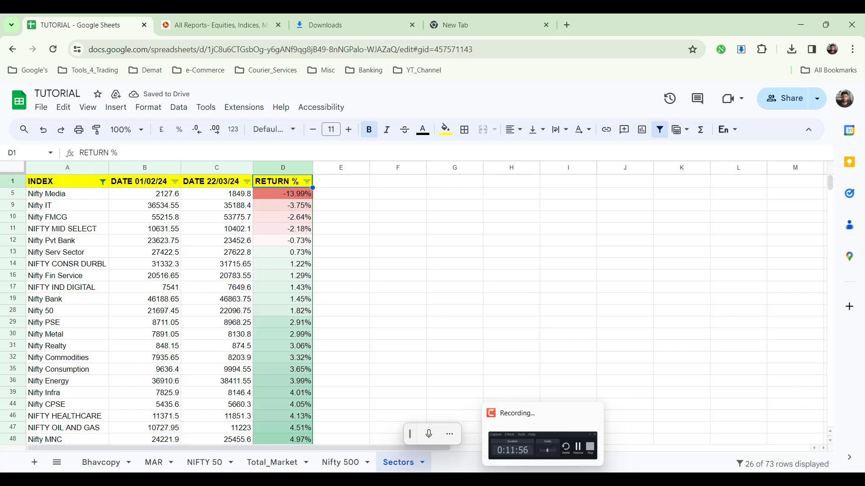
pyautogui.click(543, 479)
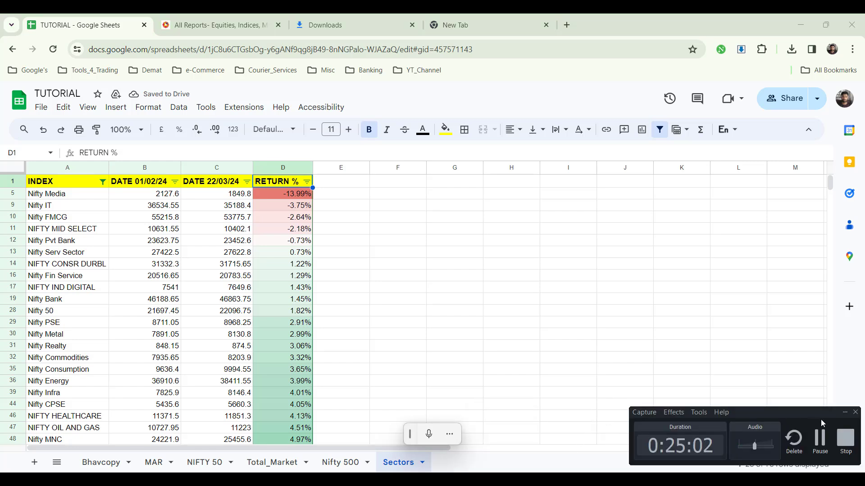
pyautogui.click(844, 412)
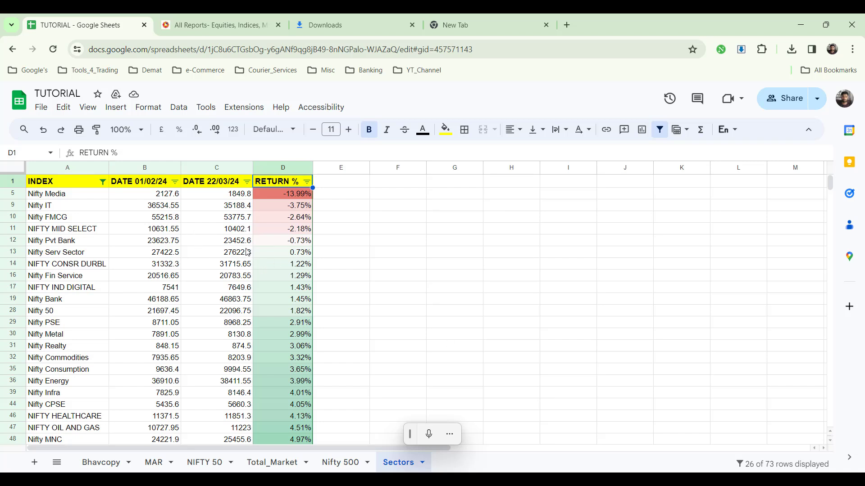
# - Select the index names from Nifty Pvt Bank up to Nifty IT in the INDEX column
pyautogui.click(79, 243)
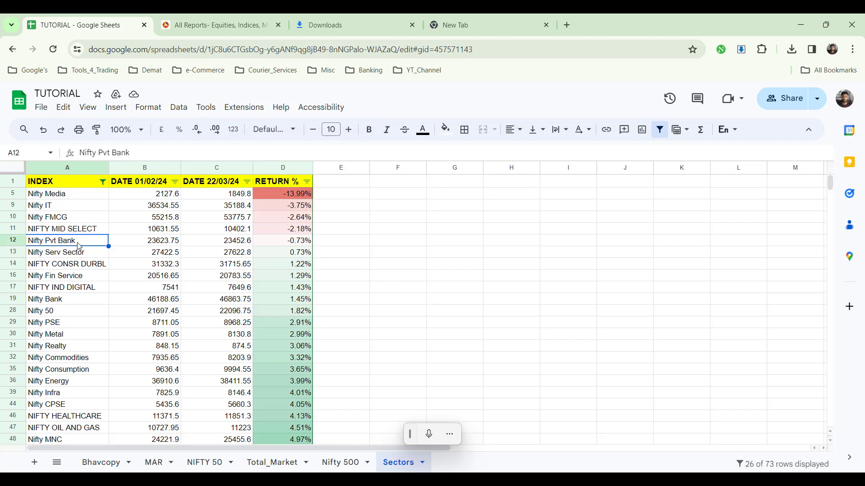
pyautogui.hotkey('shift', 'Up')
pyautogui.hotkey('shift', 'Up')
pyautogui.hotkey('shift', 'Up')
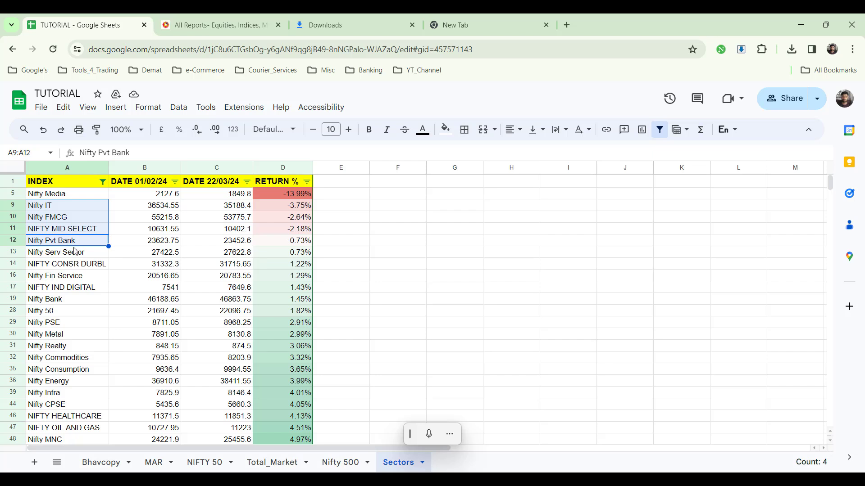
# - Filter NIFTY MID SELECT out of the INDEX column
pyautogui.click(102, 182)
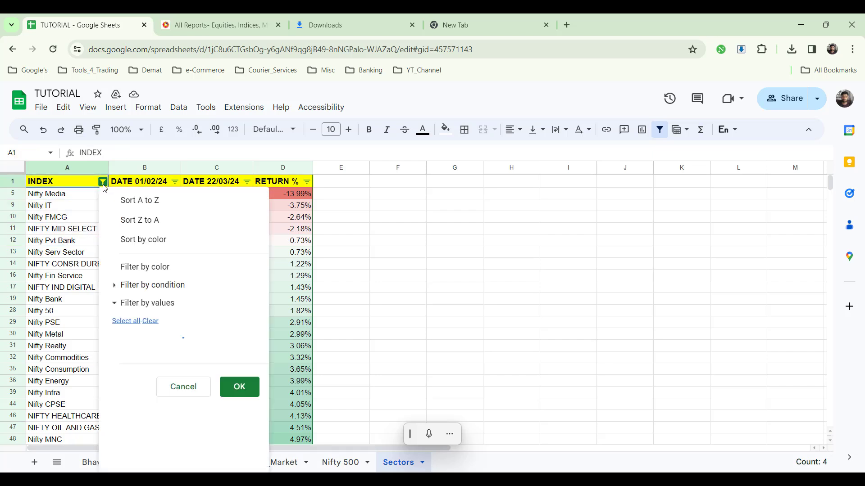
pyautogui.scroll(-1, 166, 403)
pyautogui.scroll(-5, 165, 402)
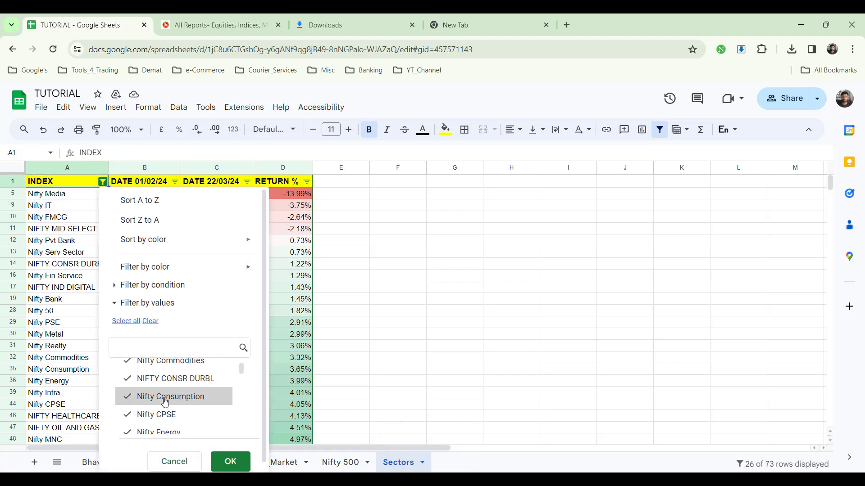
pyautogui.scroll(-7, 165, 402)
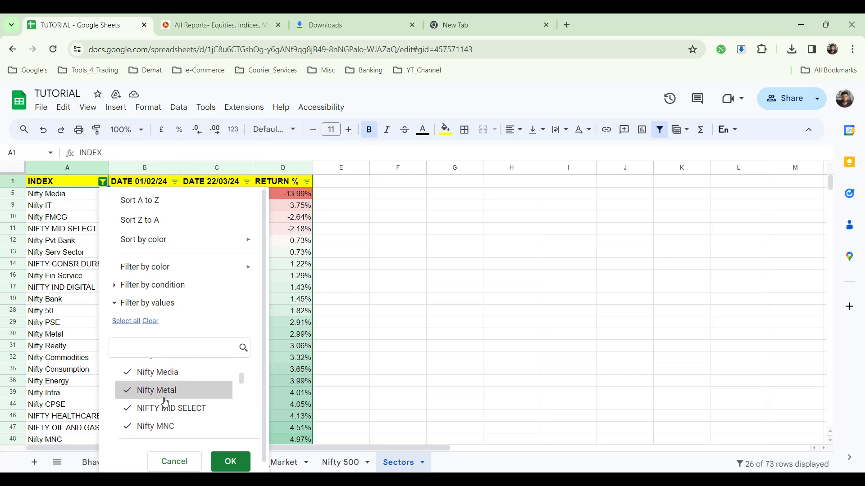
pyautogui.click(170, 409)
pyautogui.click(229, 461)
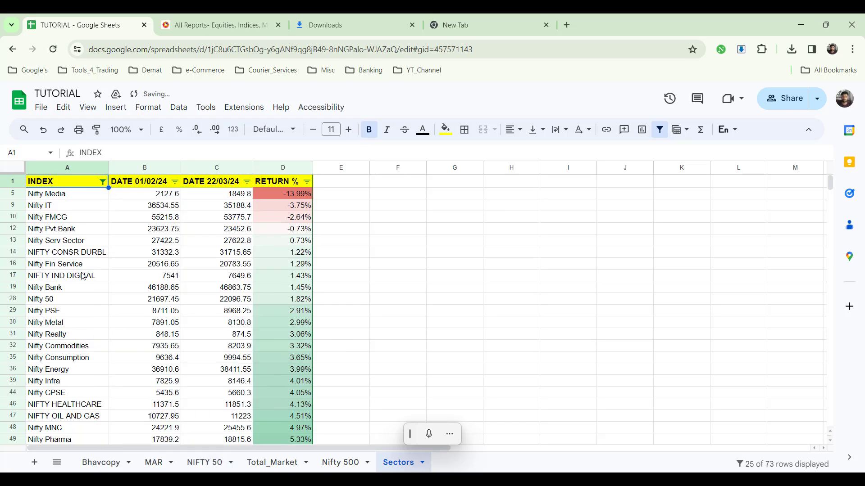
# - On the Nifty 500 sheet, clear all selected values in the SECTOR filter and look through the list of sectors
pyautogui.click(343, 464)
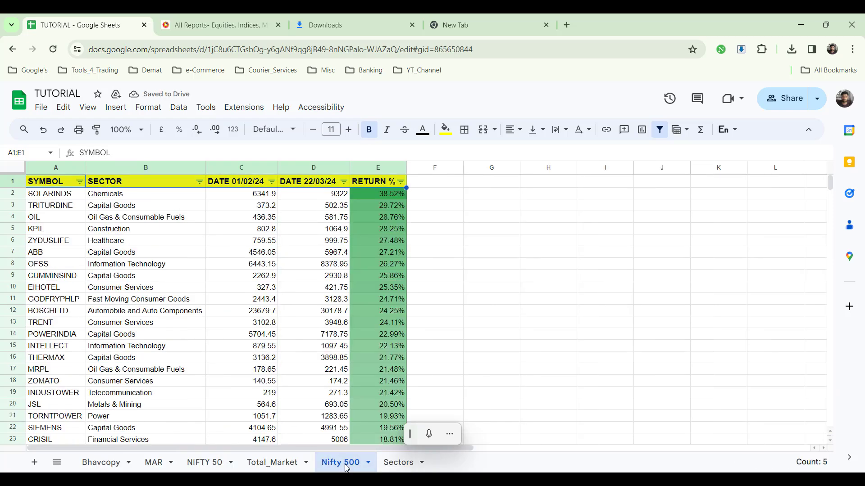
pyautogui.click(200, 182)
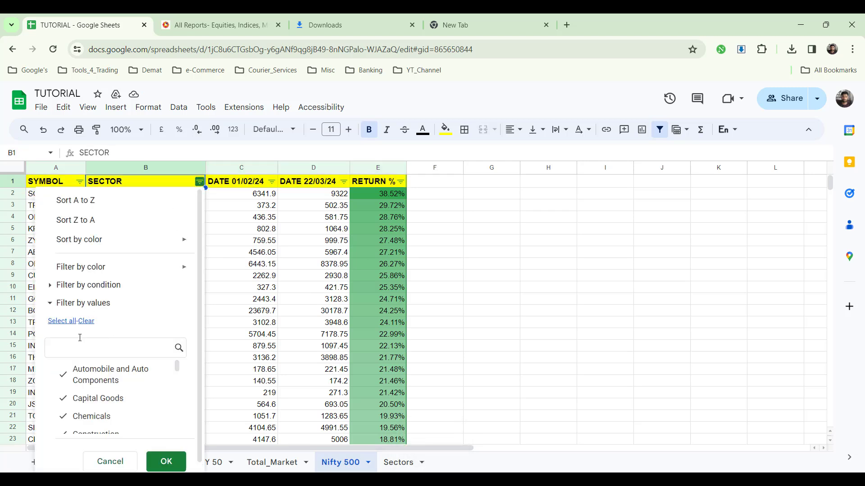
pyautogui.click(86, 321)
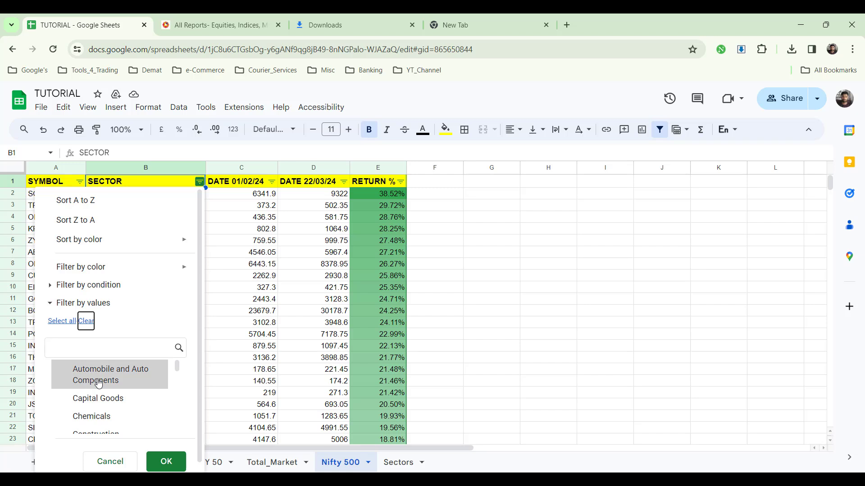
pyautogui.scroll(-6, 99, 384)
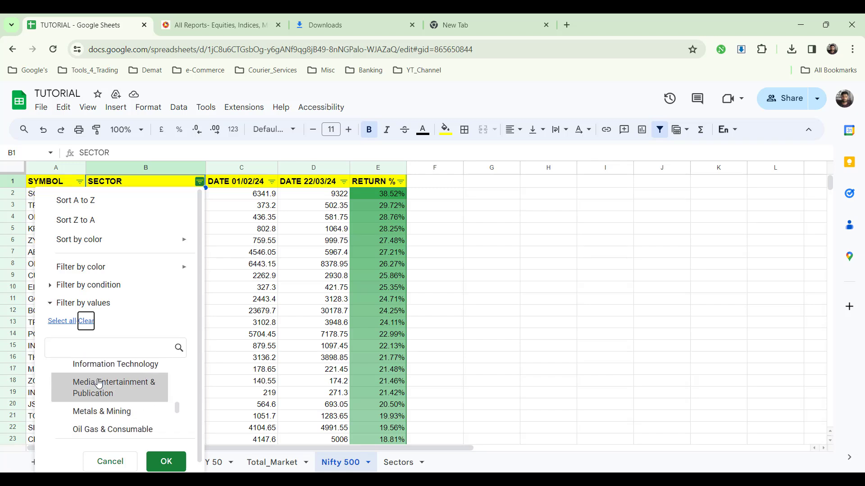
pyautogui.scroll(-4, 98, 383)
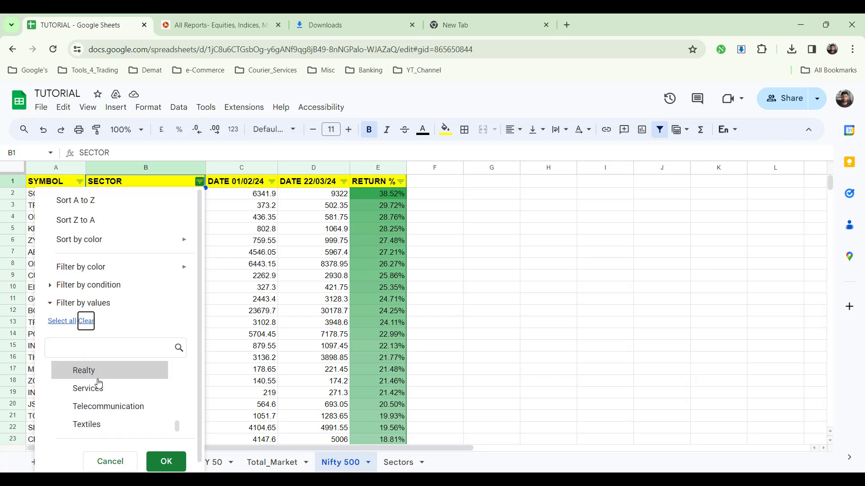
pyautogui.scroll(3, 98, 383)
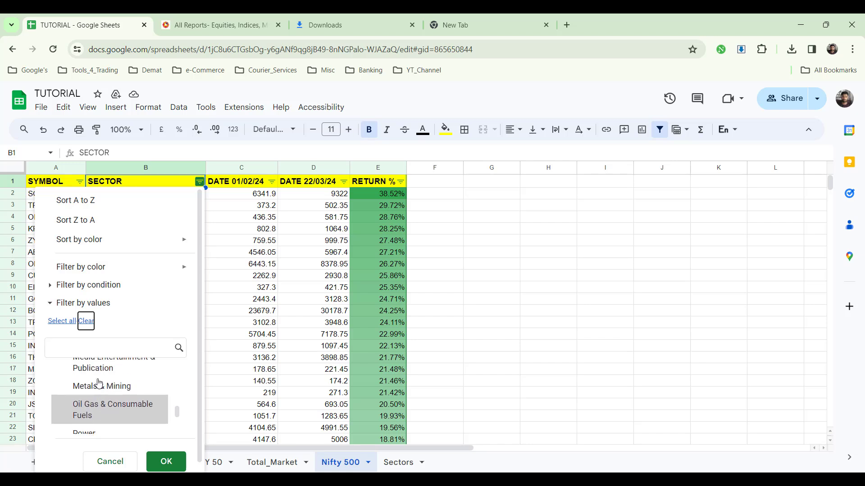
pyautogui.scroll(-3, 98, 383)
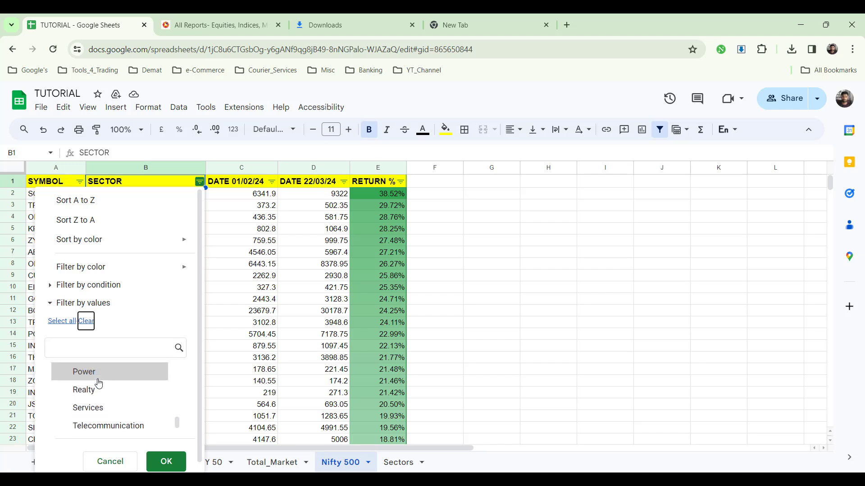
pyautogui.scroll(-1, 99, 383)
pyautogui.scroll(4, 99, 384)
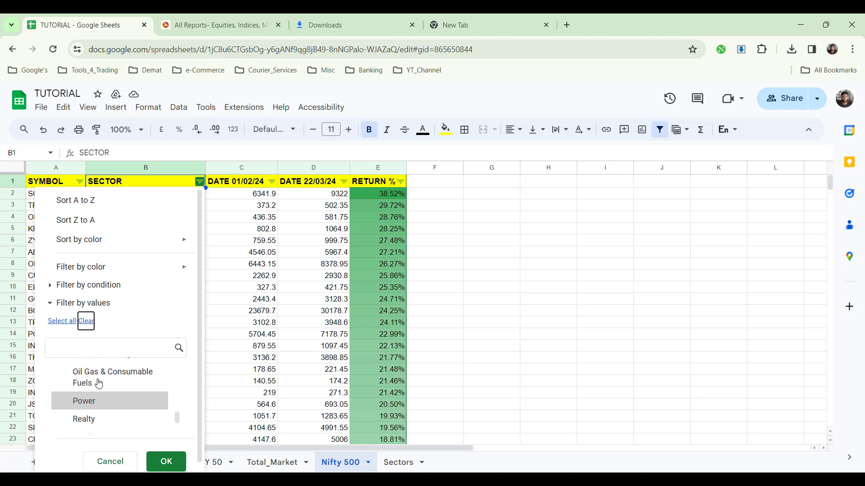
pyautogui.scroll(6, 99, 384)
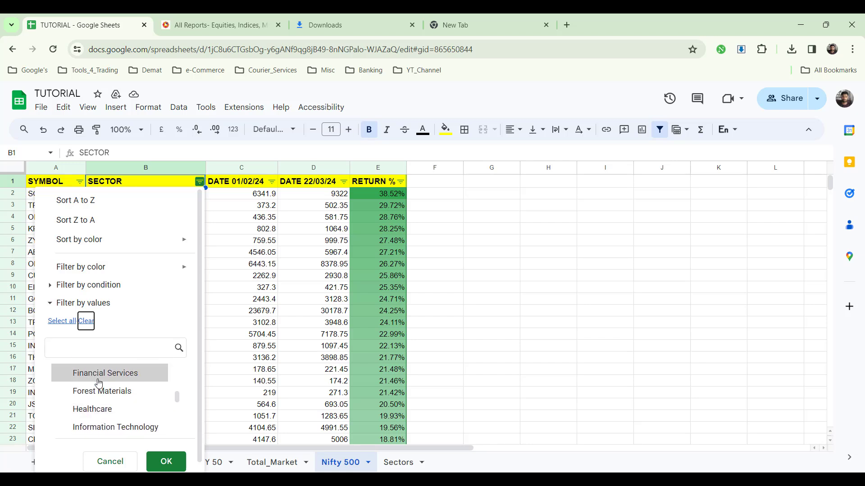
pyautogui.scroll(1, 98, 383)
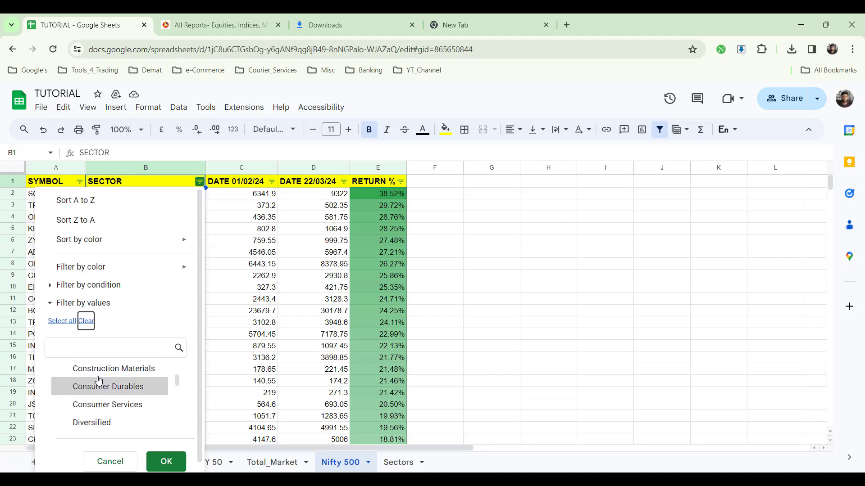
# - Search the SECTOR filter values for MED and filter the sheet to Media Entertainment & Publication
pyautogui.click(103, 353)
pyautogui.write('MED')
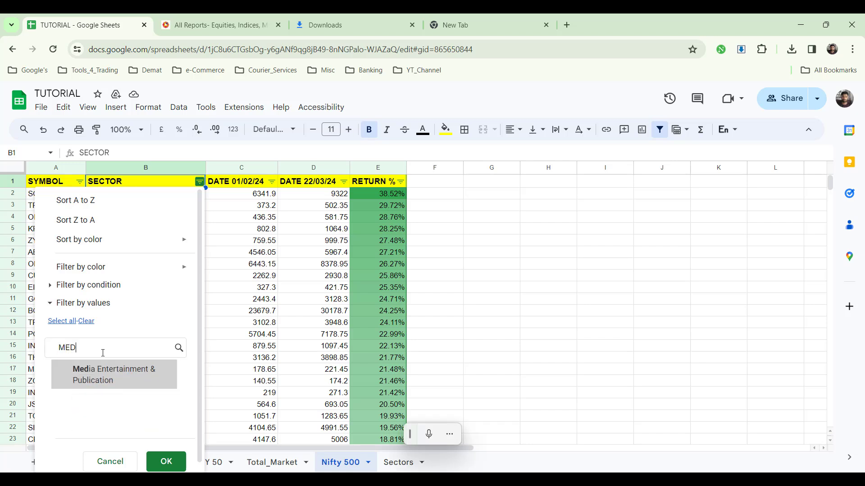
pyautogui.click(127, 387)
pyautogui.click(162, 462)
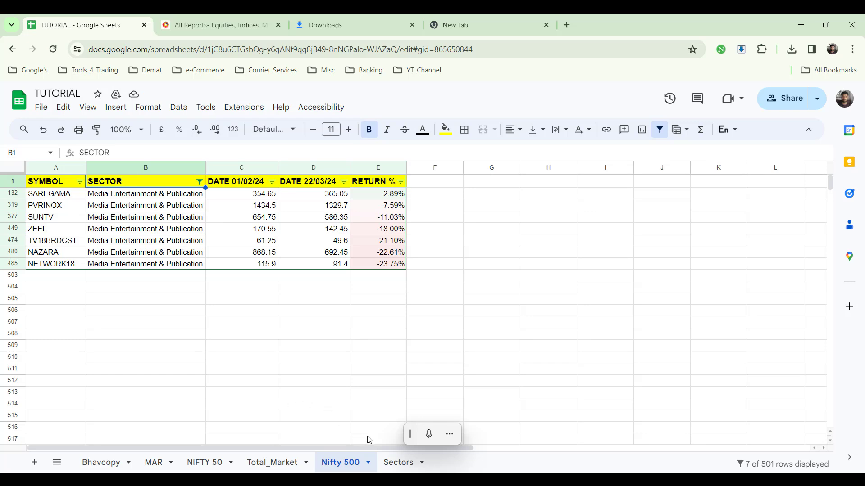
# - Compare with the Sectors sheet and go through the filtered media symbols on Nifty 500 from NETWORK18 up to SAREGAMA
pyautogui.click(390, 468)
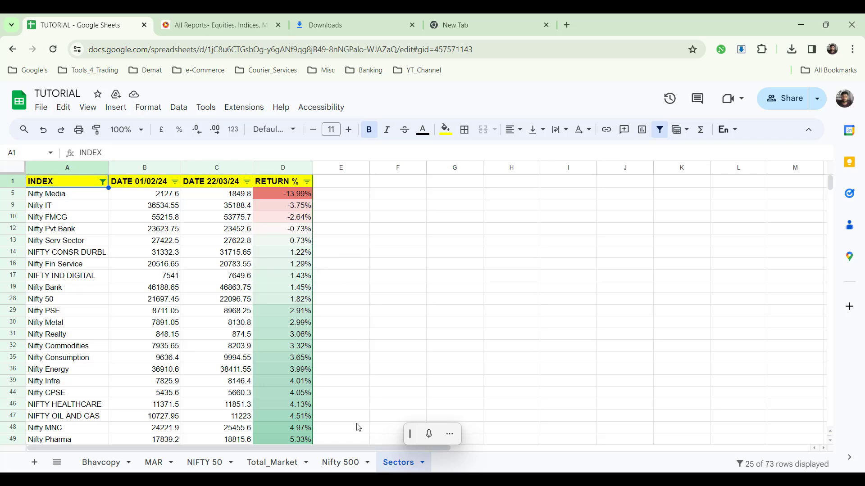
pyautogui.click(344, 466)
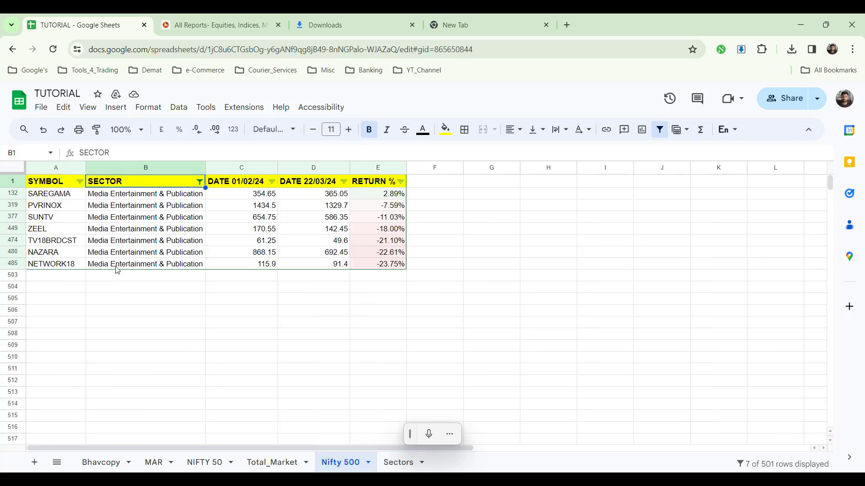
pyautogui.click(52, 265)
pyautogui.click(51, 257)
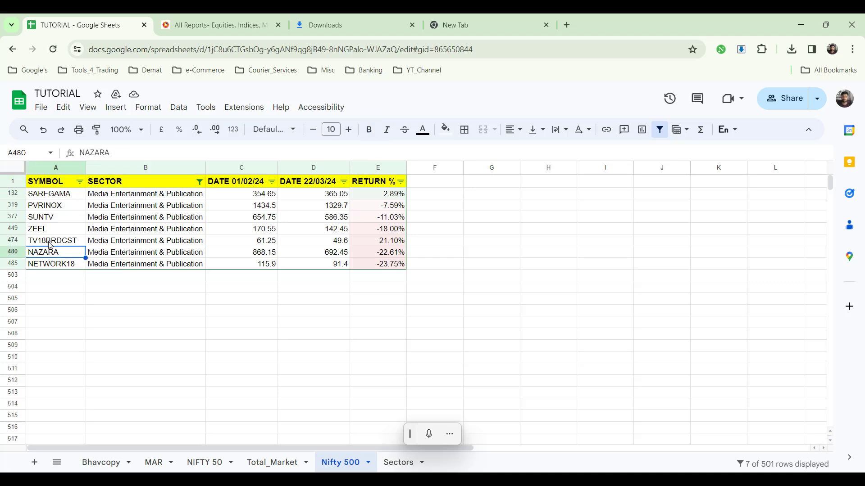
pyautogui.click(51, 242)
pyautogui.click(50, 230)
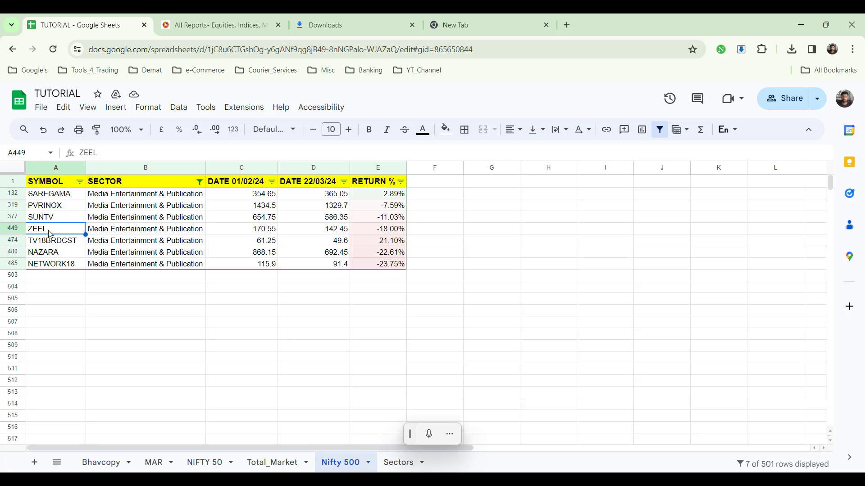
pyautogui.click(51, 221)
pyautogui.click(54, 208)
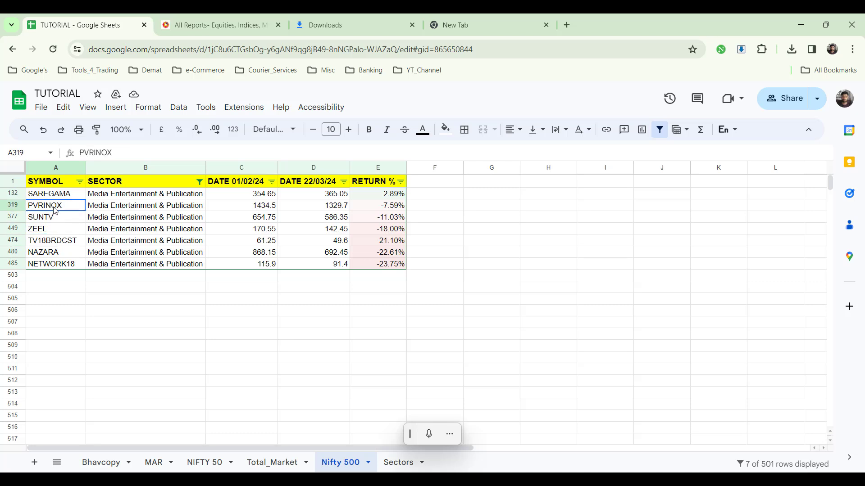
pyautogui.click(56, 198)
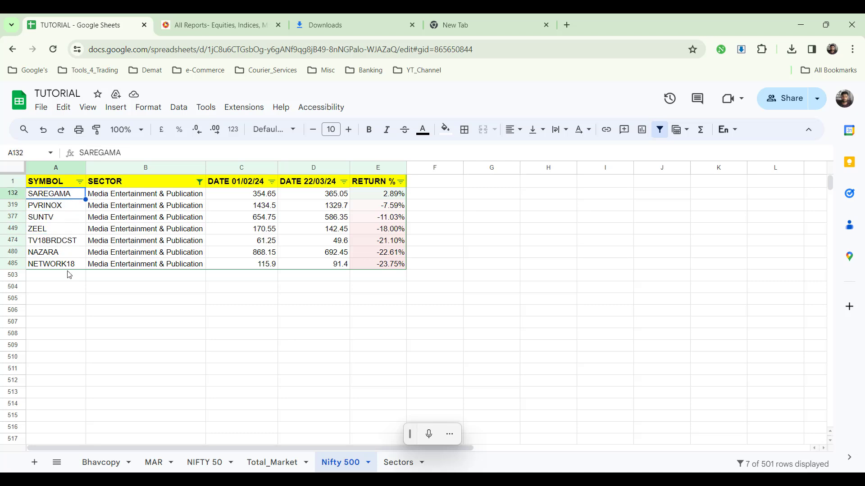
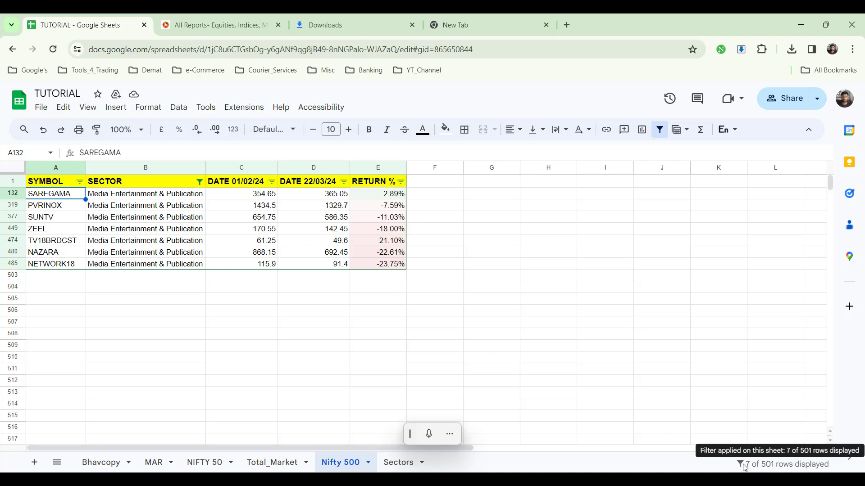
pyautogui.click(413, 278)
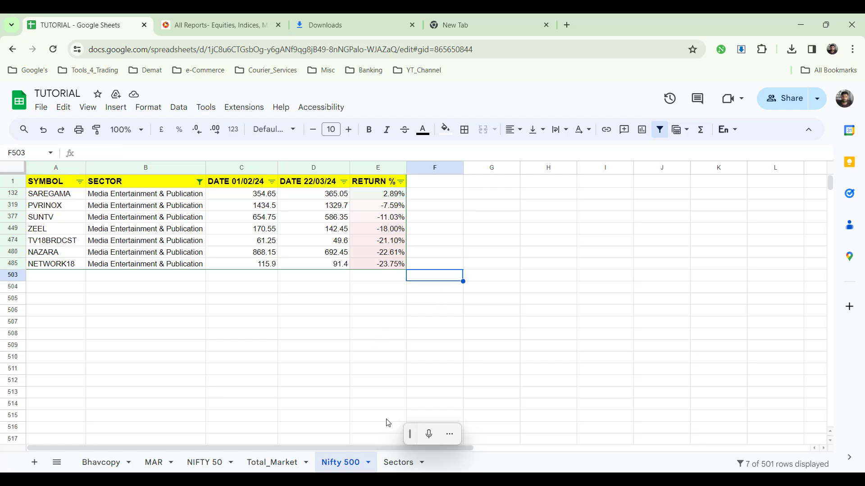
# - Check the next index on the Sectors sheet, filter the Nifty 500 SECTOR column to only Information Technology, and review the rows
pyautogui.click(398, 461)
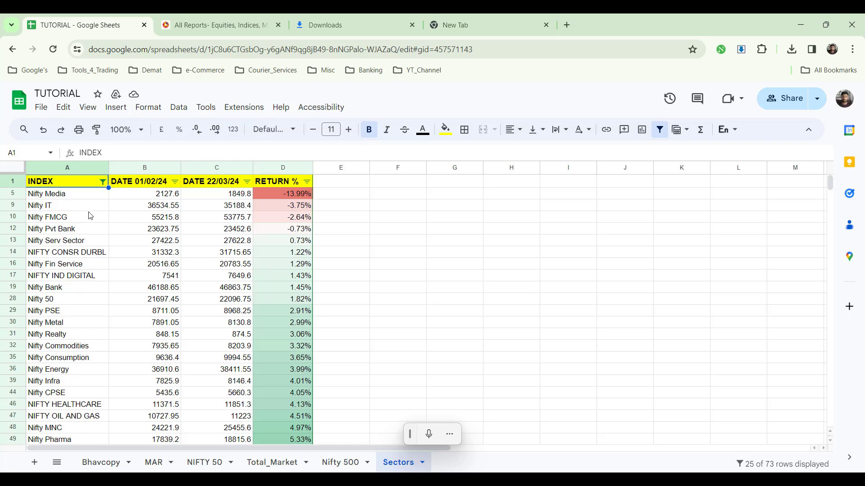
pyautogui.click(332, 464)
pyautogui.click(201, 184)
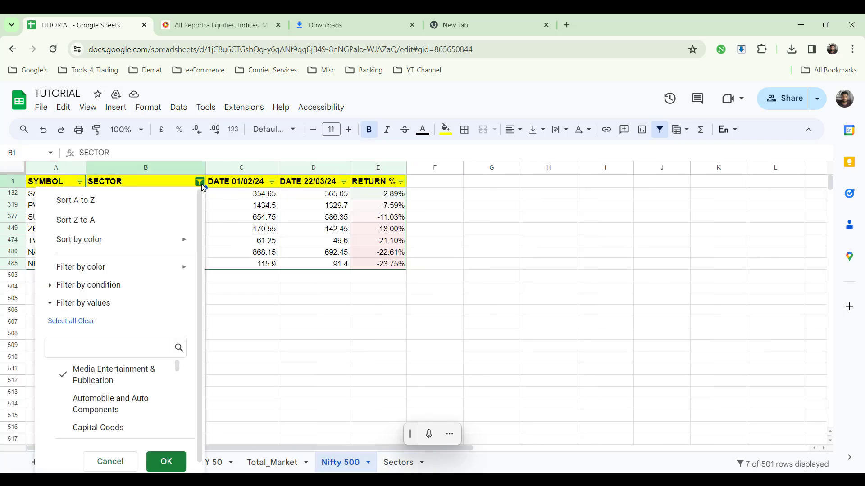
pyautogui.scroll(-5, 77, 382)
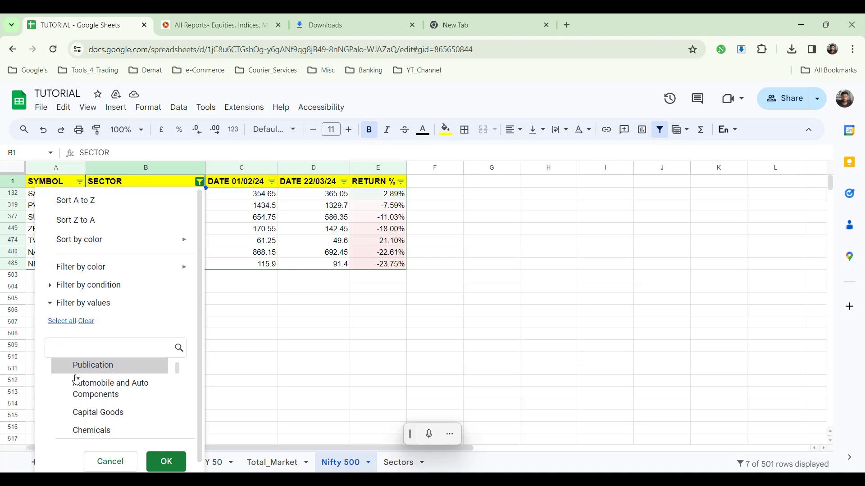
pyautogui.write('I')
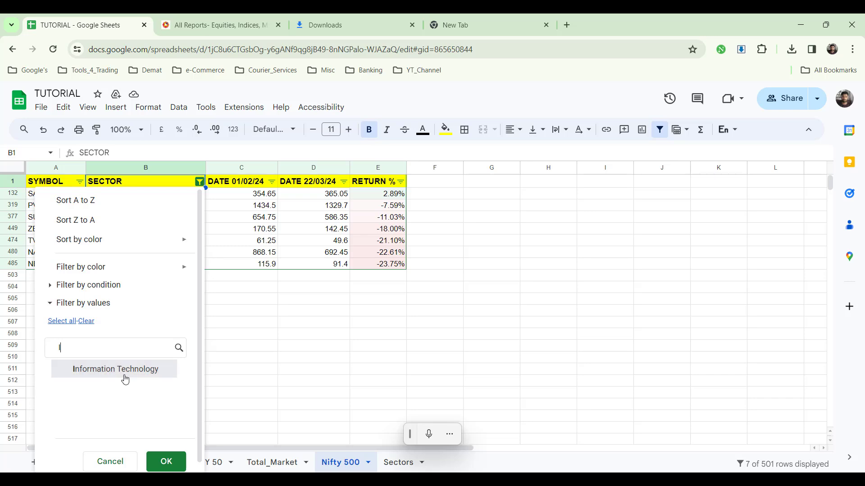
pyautogui.click(76, 371)
pyautogui.click(167, 461)
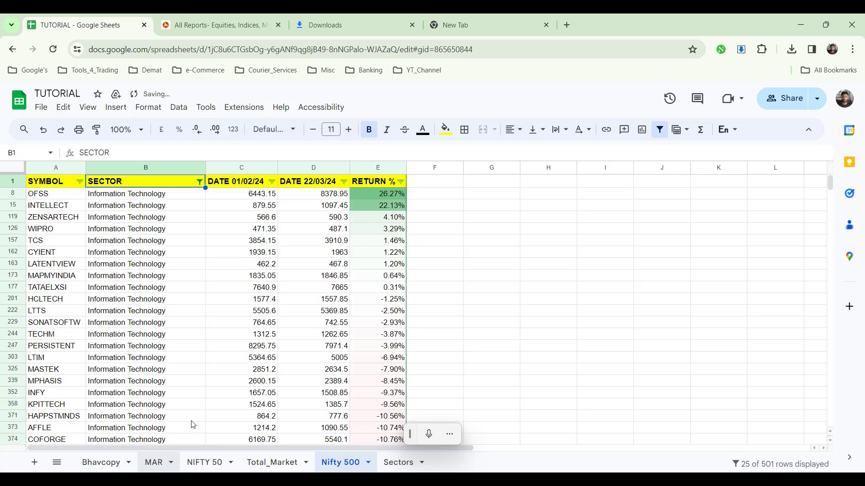
pyautogui.scroll(-3, 233, 395)
pyautogui.scroll(3, 233, 395)
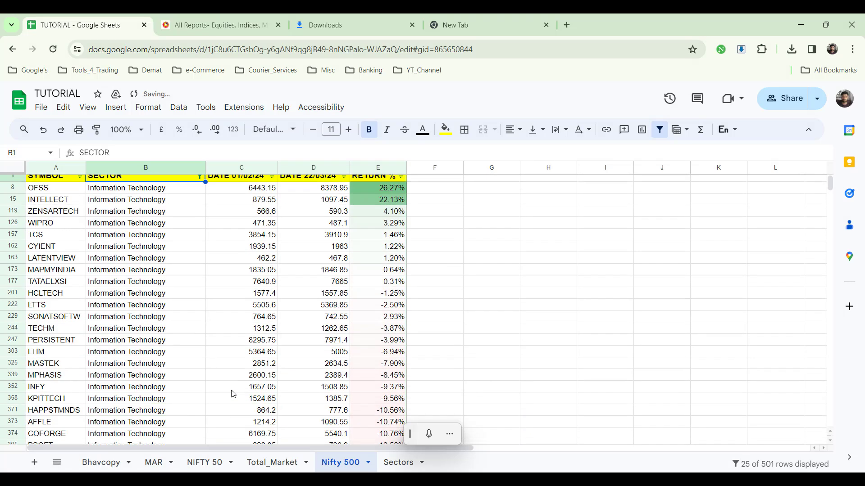
pyautogui.scroll(-4, 233, 395)
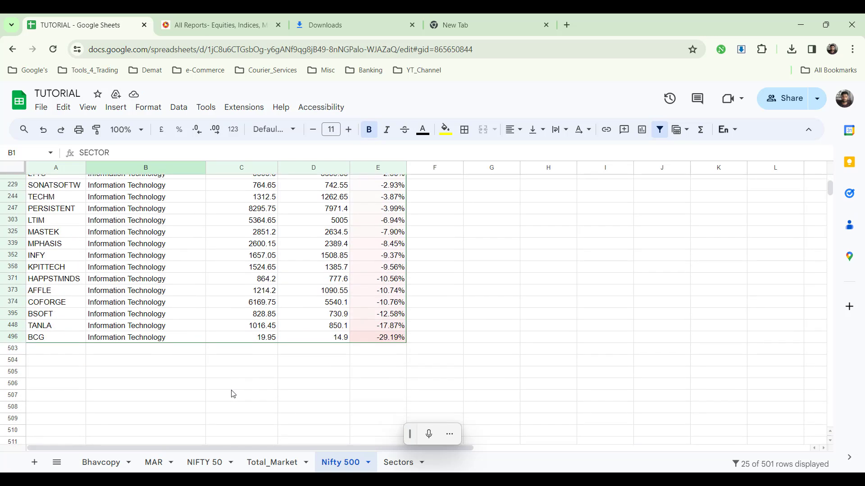
pyautogui.scroll(4, 234, 394)
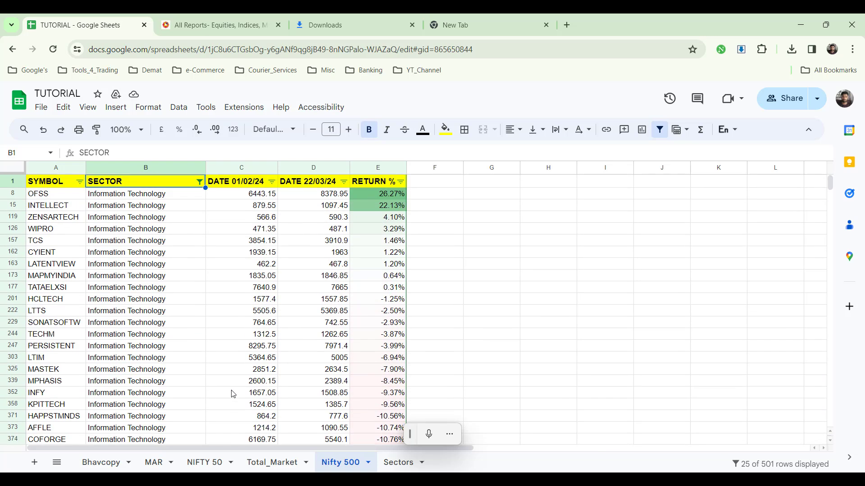
# - Sort the Information Technology stocks by RETURN % from A to Z and review their returns down to the last row
pyautogui.click(399, 183)
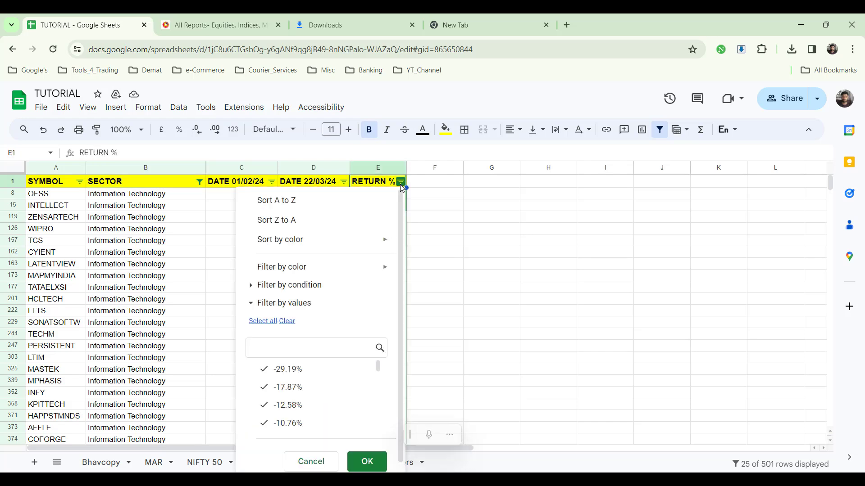
pyautogui.click(296, 222)
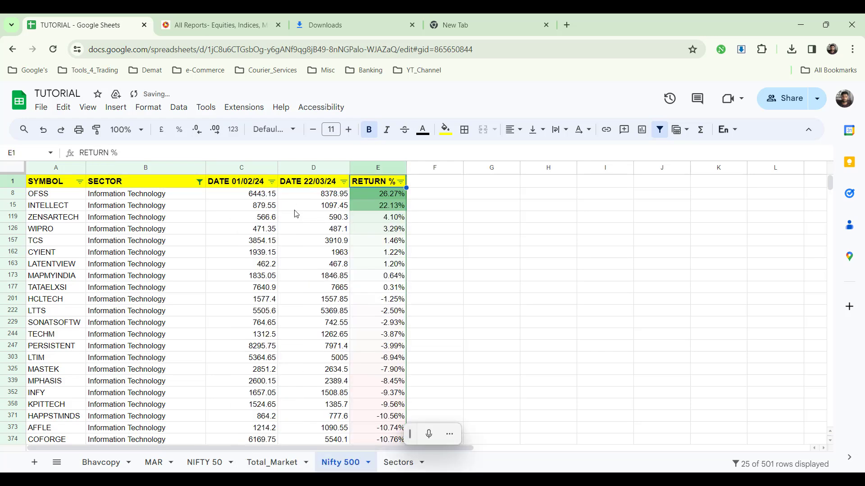
pyautogui.click(401, 181)
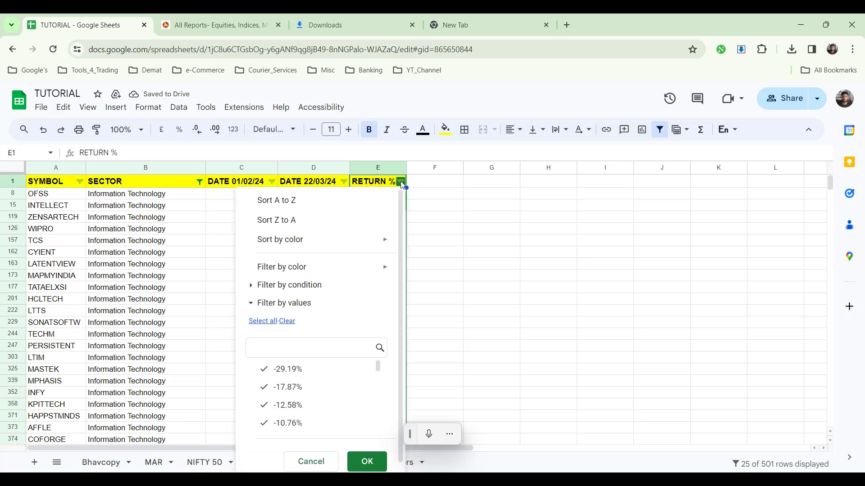
pyautogui.click(327, 203)
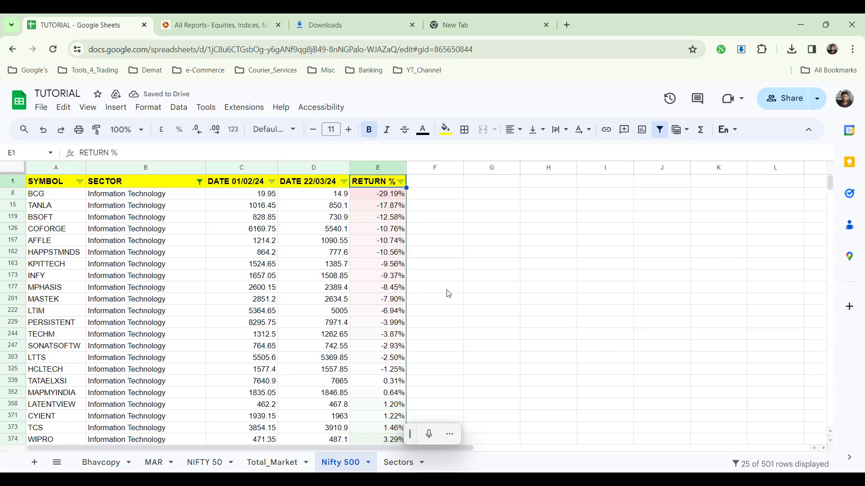
pyautogui.scroll(-2, 448, 293)
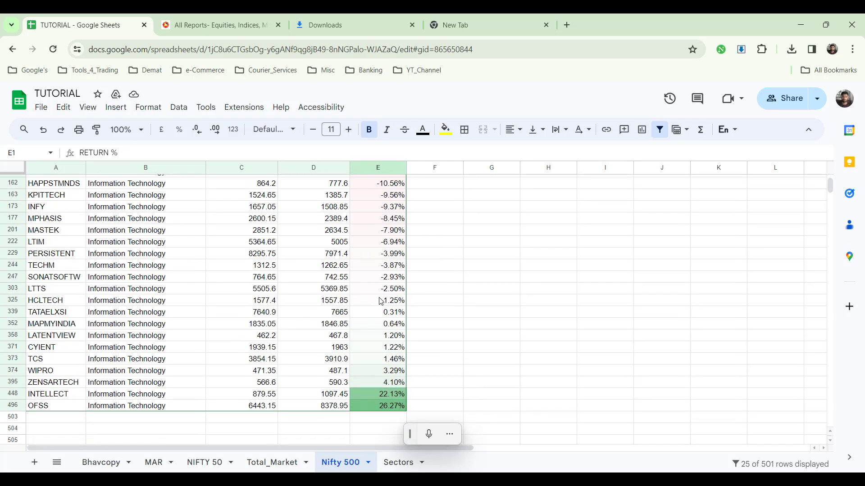
pyautogui.scroll(1, 382, 301)
pyautogui.scroll(3, 382, 302)
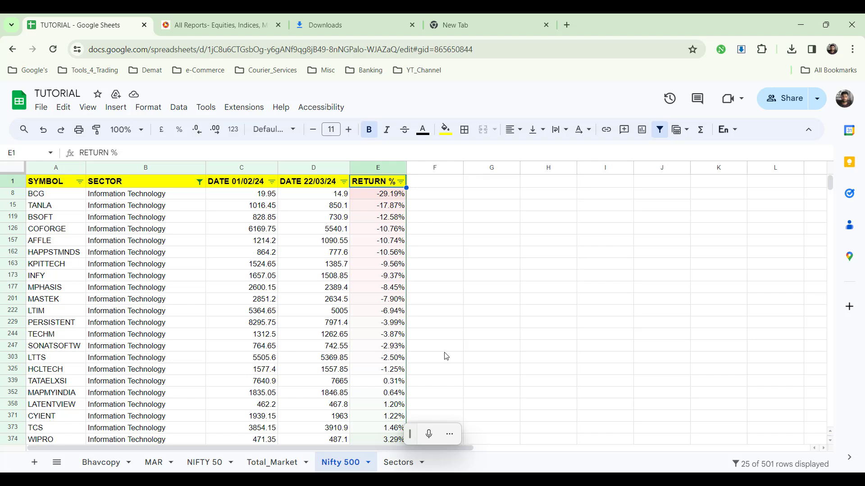
pyautogui.scroll(-1, 446, 356)
pyautogui.scroll(-2, 446, 356)
pyautogui.scroll(-2, 446, 356)
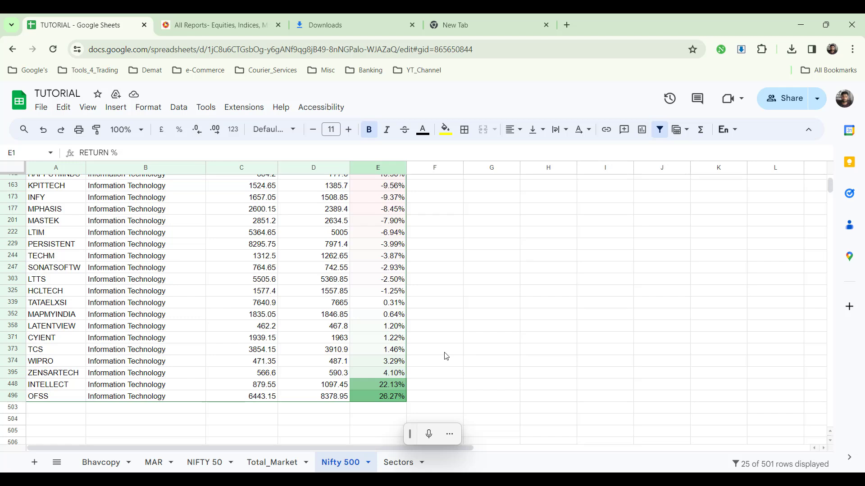
# - Review the weakest Information Technology stocks on Nifty 500, going through the INFY, COFORGE, AFFLE, HAPPSTMNDS, BCG and BSOFT rows
pyautogui.click(53, 198)
pyautogui.scroll(1, 52, 201)
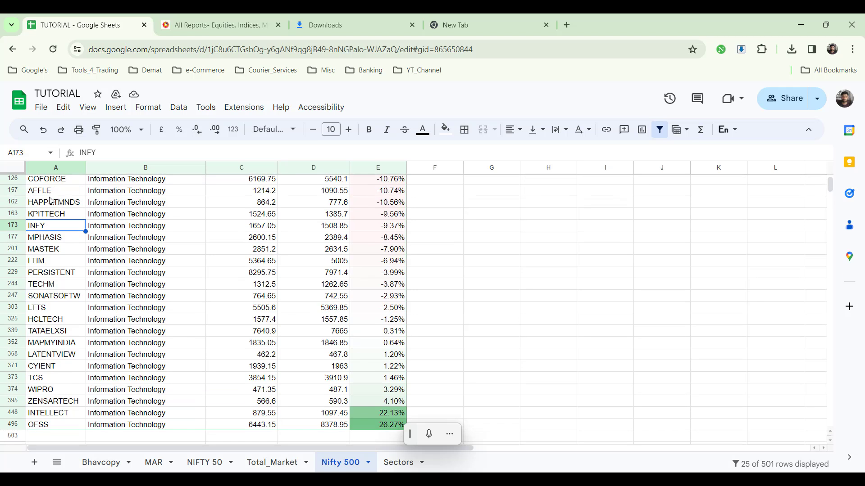
pyautogui.click(18, 243)
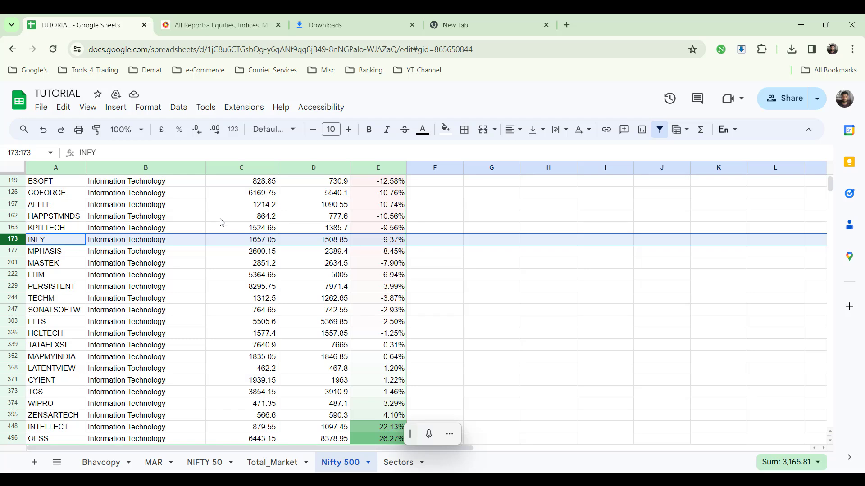
pyautogui.scroll(2, 94, 229)
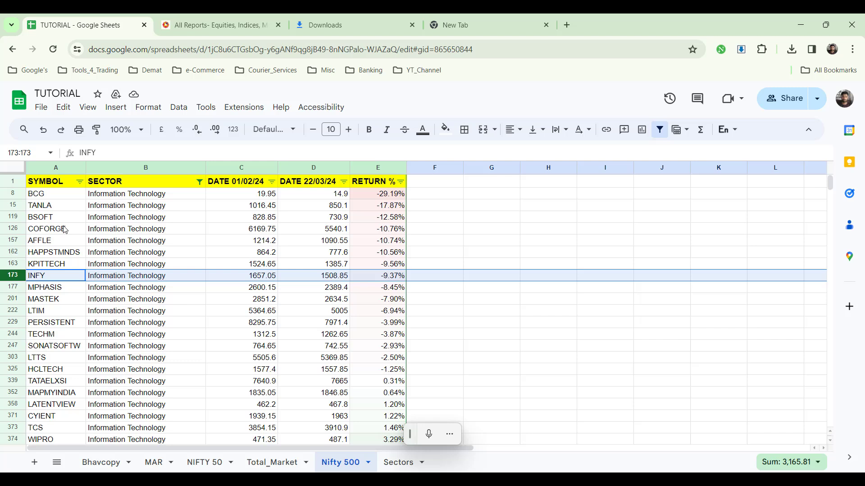
pyautogui.click(15, 231)
pyautogui.click(14, 242)
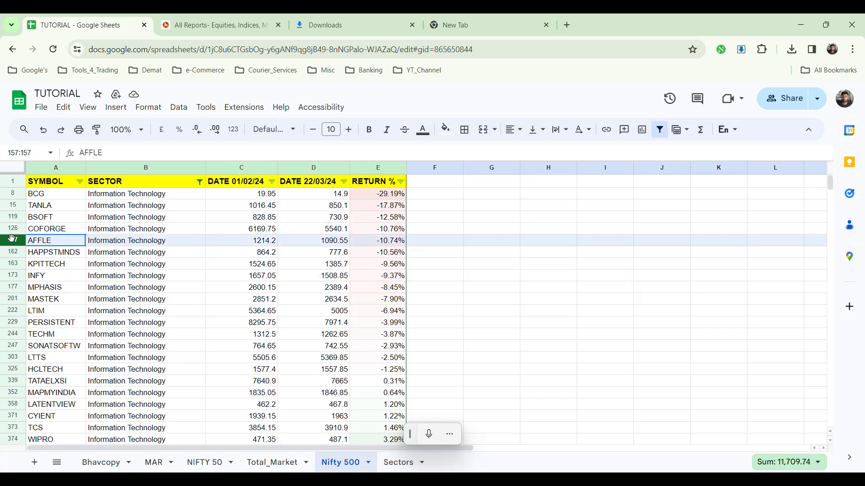
pyautogui.click(12, 254)
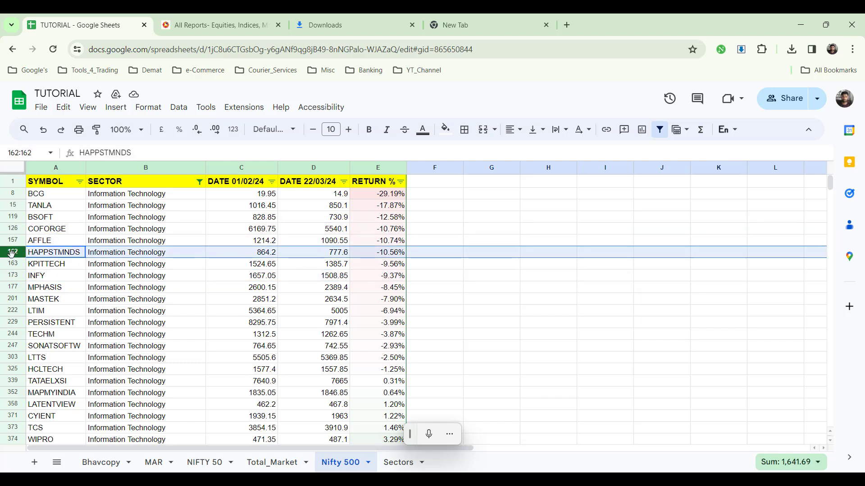
pyautogui.click(14, 194)
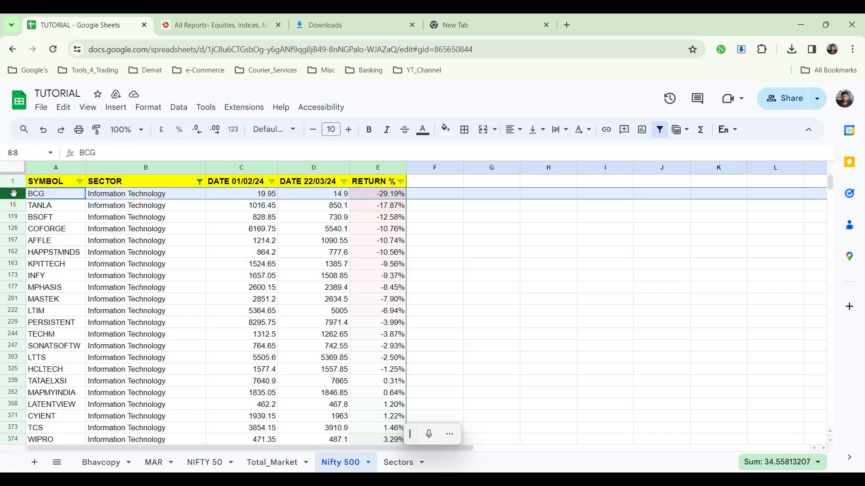
pyautogui.click(14, 221)
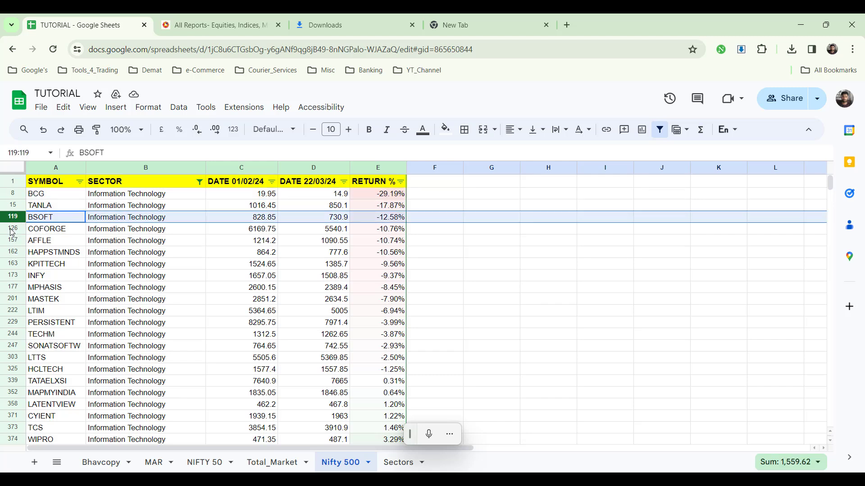
pyautogui.click(10, 229)
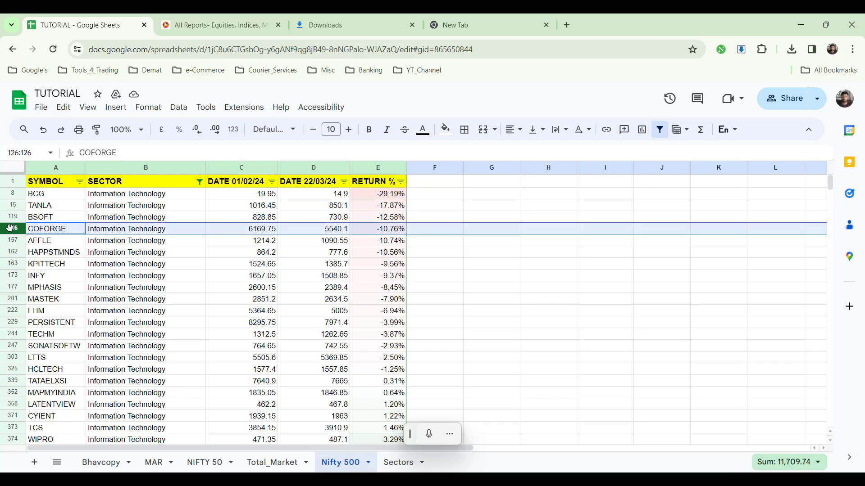
# - Continue through the Information Technology rows for INFY, MPHASIS, MASTEK, LTIM, HCLTECH and WIPRO, down to the end of the list
pyautogui.click(14, 276)
pyautogui.click(14, 288)
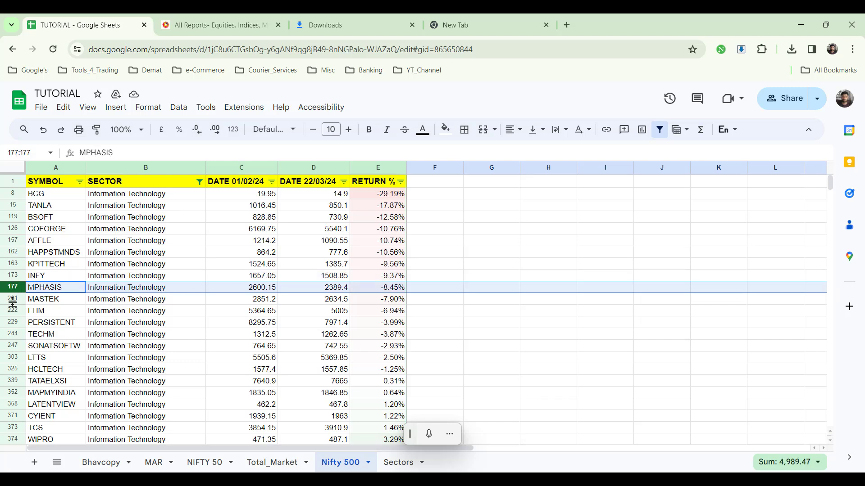
pyautogui.click(14, 300)
pyautogui.click(13, 312)
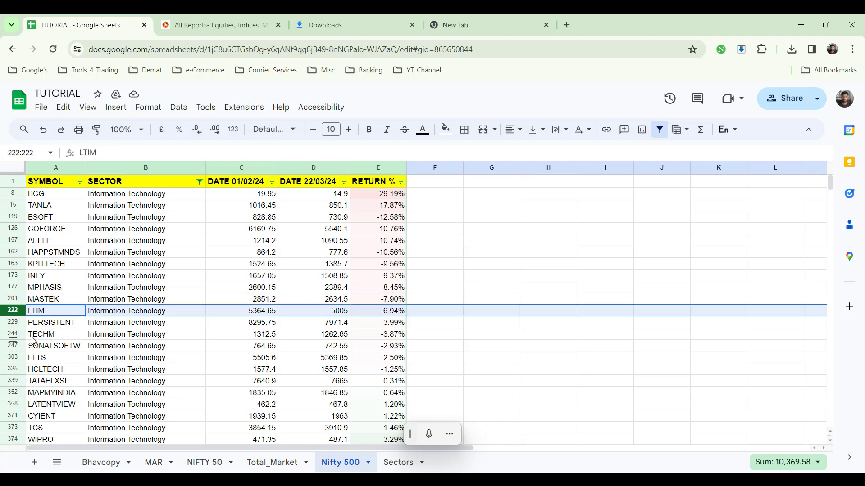
pyautogui.click(61, 374)
pyautogui.click(15, 367)
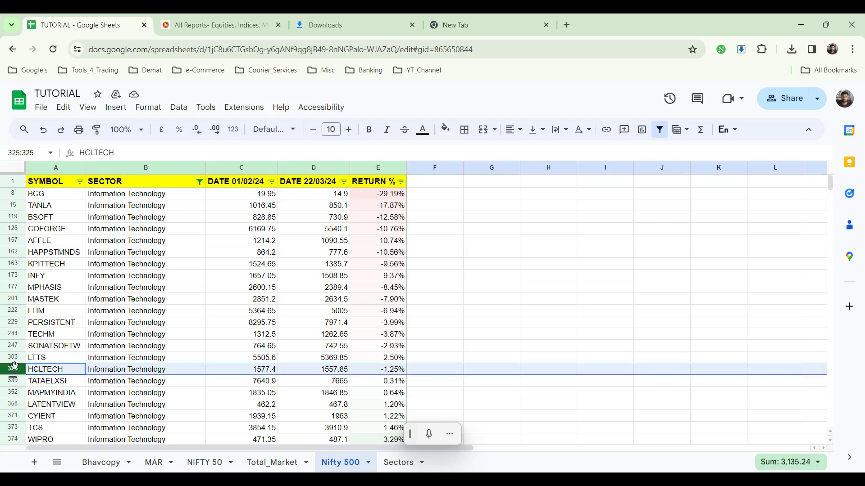
pyautogui.click(12, 439)
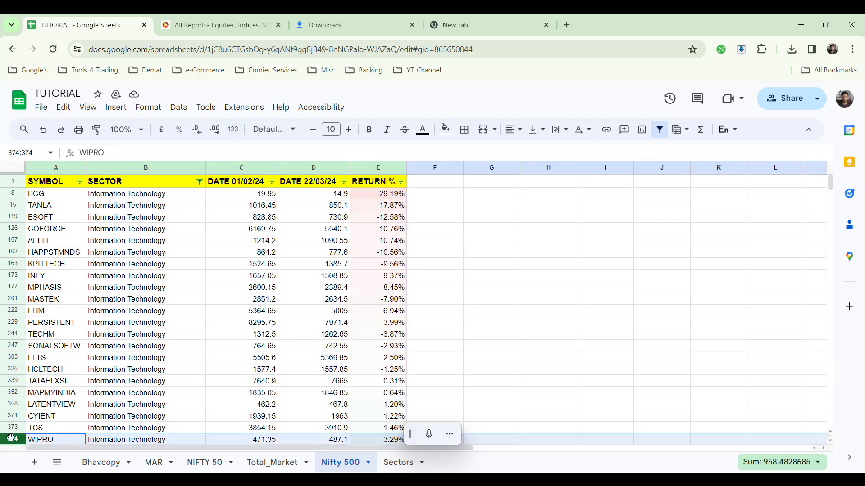
pyautogui.scroll(-2, 120, 394)
pyautogui.scroll(2, 121, 393)
# - Check the last index on the Sectors sheet and filter the Nifty 500 SECTOR column to only Automobile and Auto Components
pyautogui.click(398, 463)
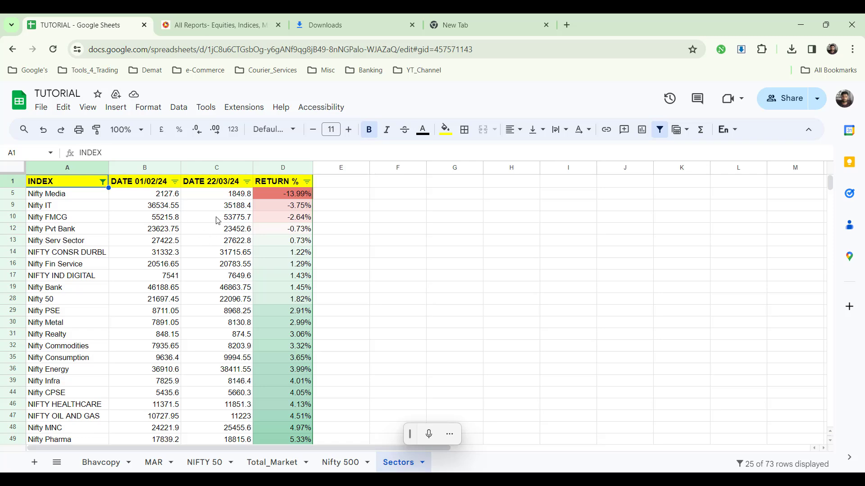
pyautogui.scroll(-3, 224, 293)
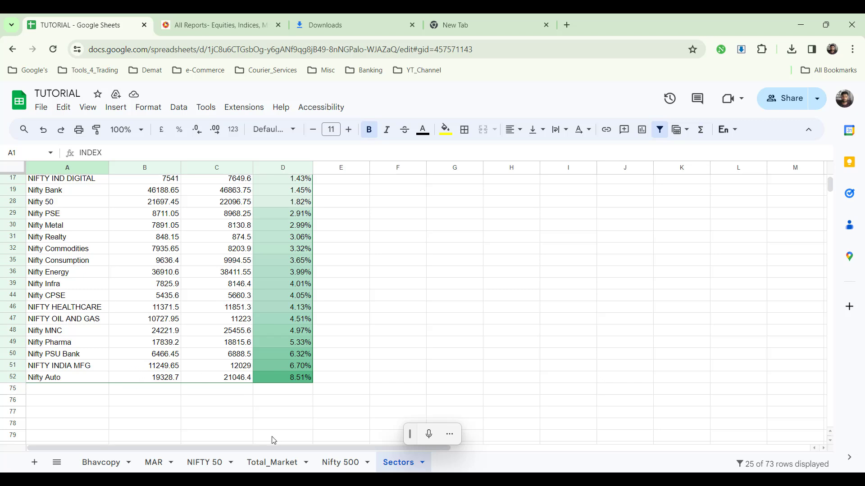
pyautogui.click(324, 469)
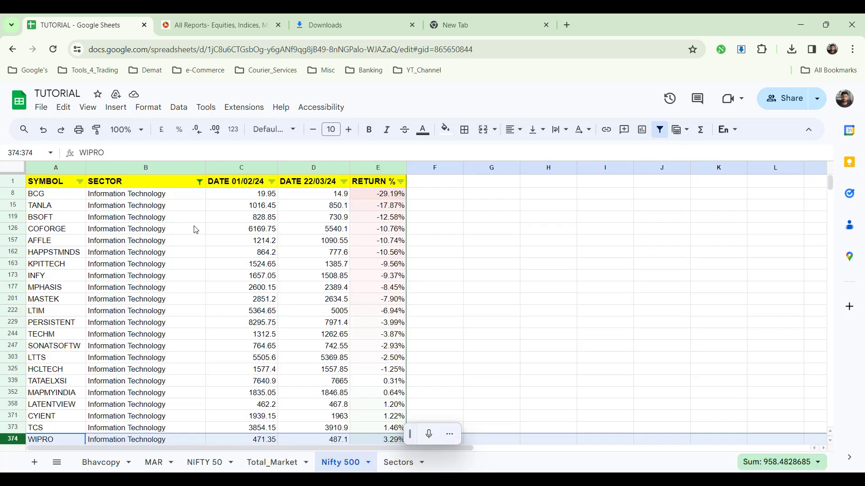
pyautogui.click(199, 181)
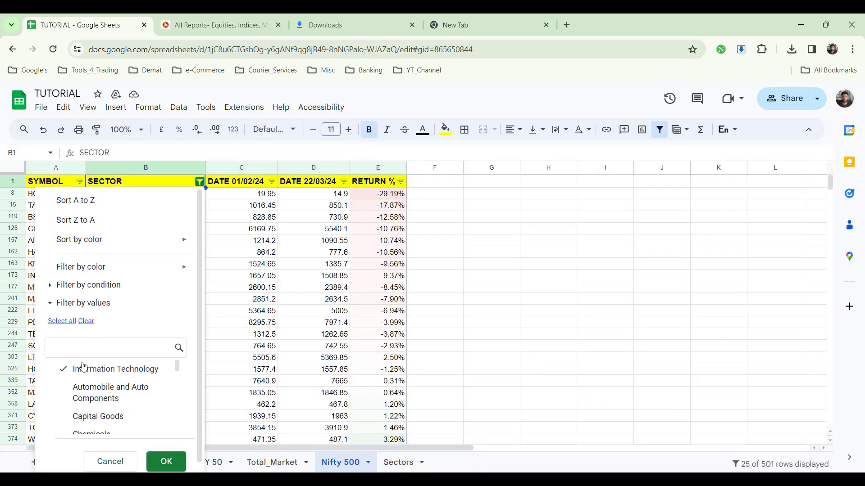
pyautogui.write('AUT')
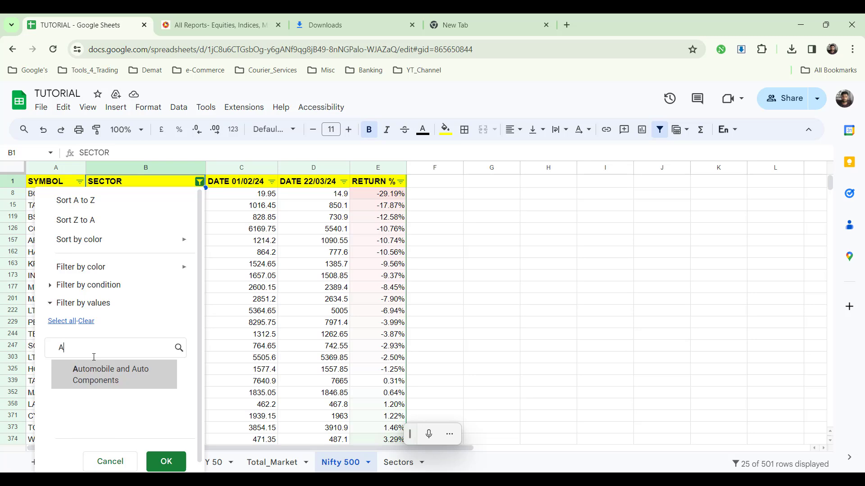
pyautogui.click(104, 378)
pyautogui.click(166, 461)
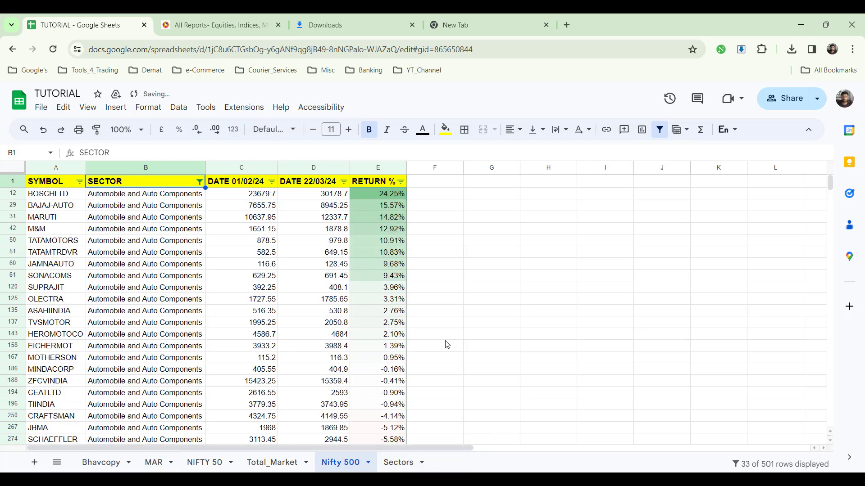
# - Review the RETURN % of all filtered Automobile and Auto Components stocks, from BOSCHLTD down to ENDURANCE and back
pyautogui.scroll(-5, 447, 345)
pyautogui.scroll(-3, 447, 344)
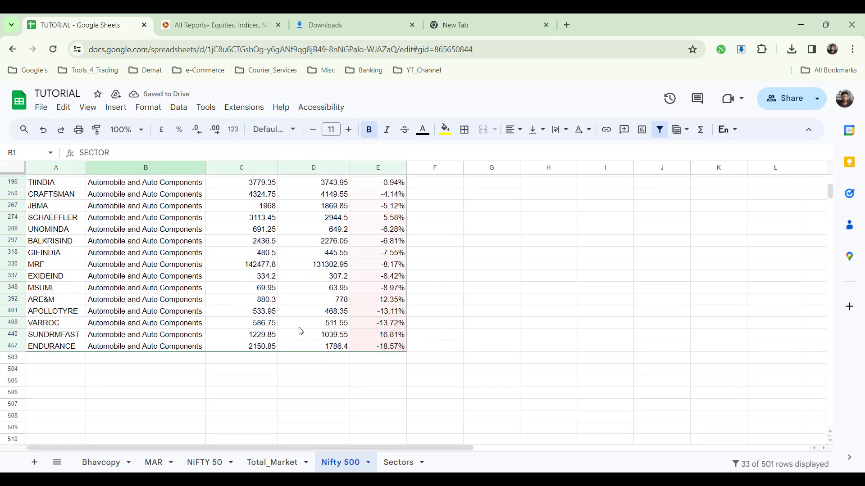
pyautogui.scroll(2, 389, 312)
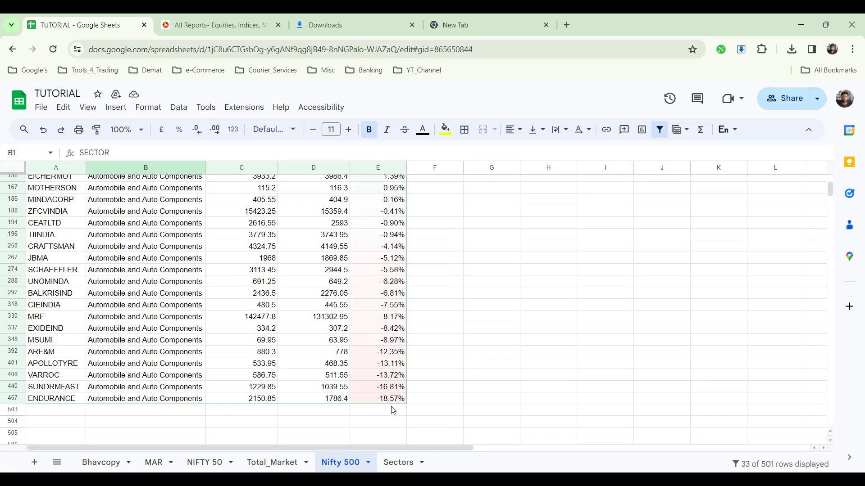
pyautogui.scroll(4, 392, 411)
pyautogui.scroll(3, 392, 410)
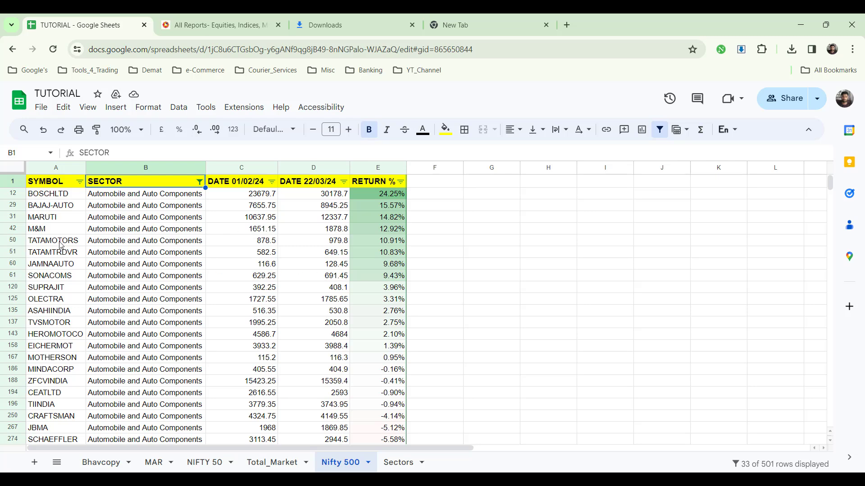
# - Examine the top auto stocks M&M, TATAMOTORS, MARUTI, BOSCHLTD and BAJAJ-AUTO row by row
pyautogui.click(9, 231)
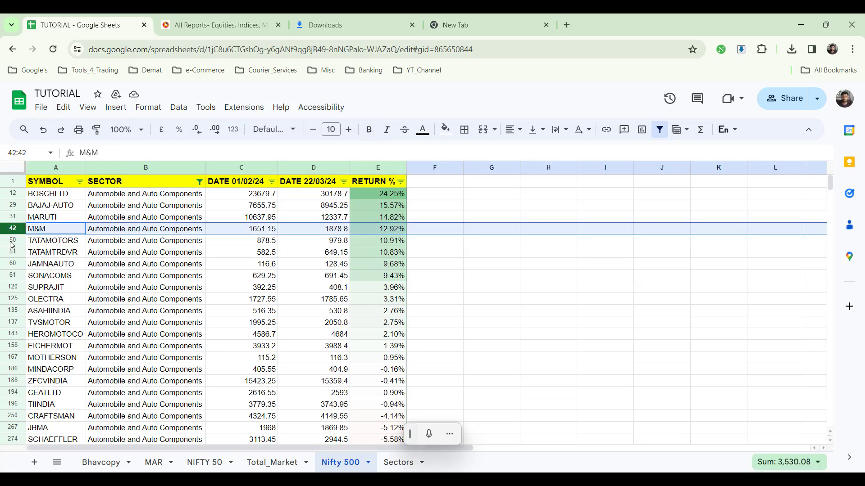
pyautogui.click(13, 243)
pyautogui.click(12, 217)
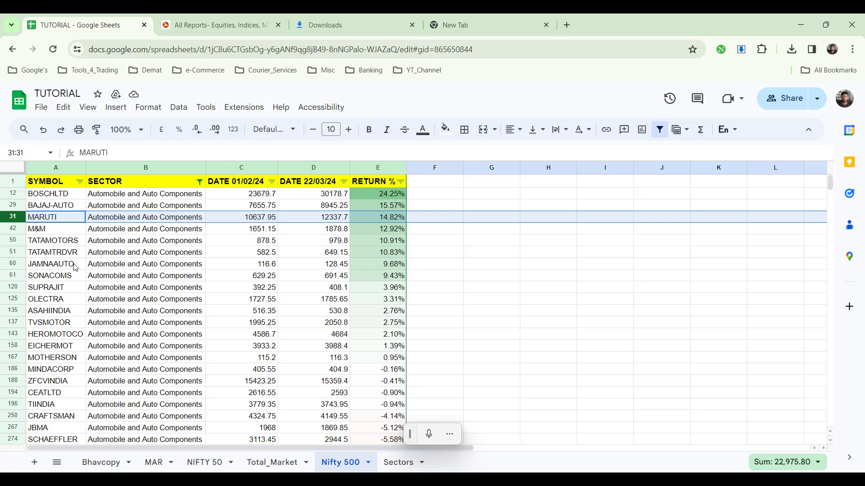
pyautogui.click(51, 195)
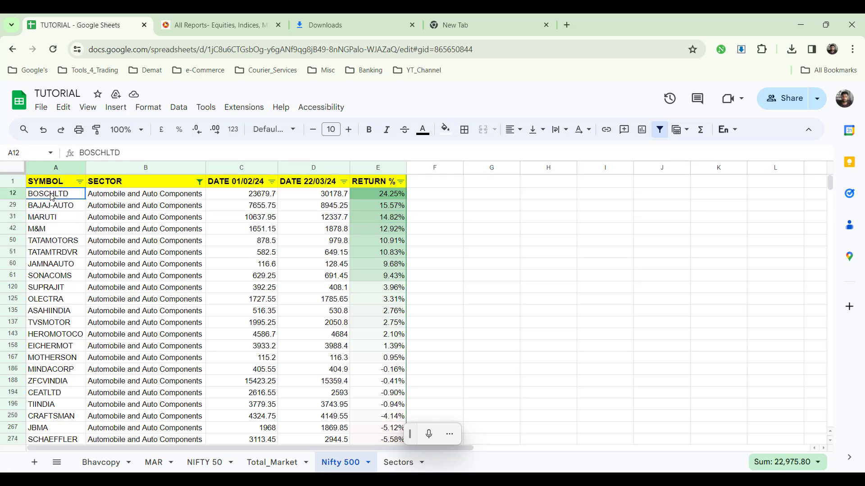
pyautogui.click(53, 208)
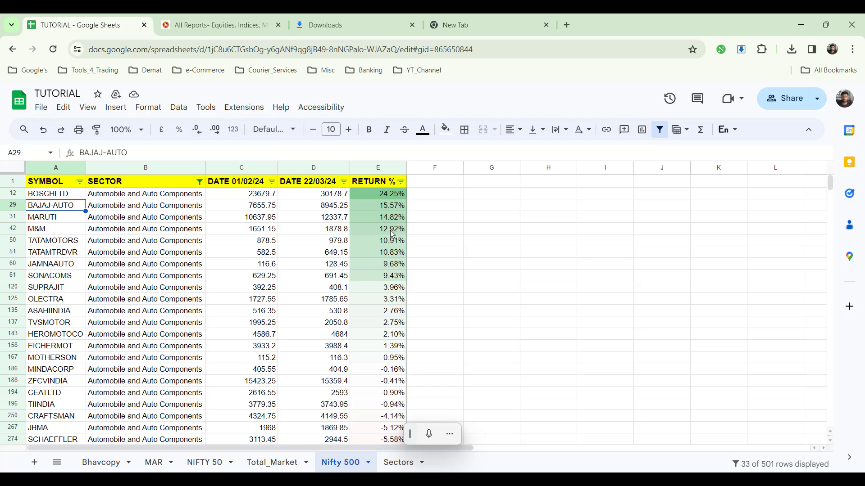
pyautogui.click(54, 232)
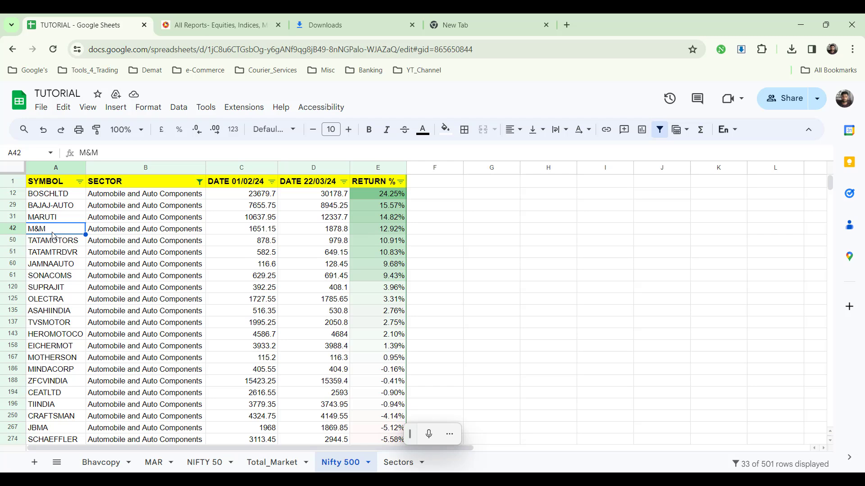
# - Switch the Nifty 500 SECTOR filter back to only Information Technology
pyautogui.click(199, 182)
pyautogui.click(90, 375)
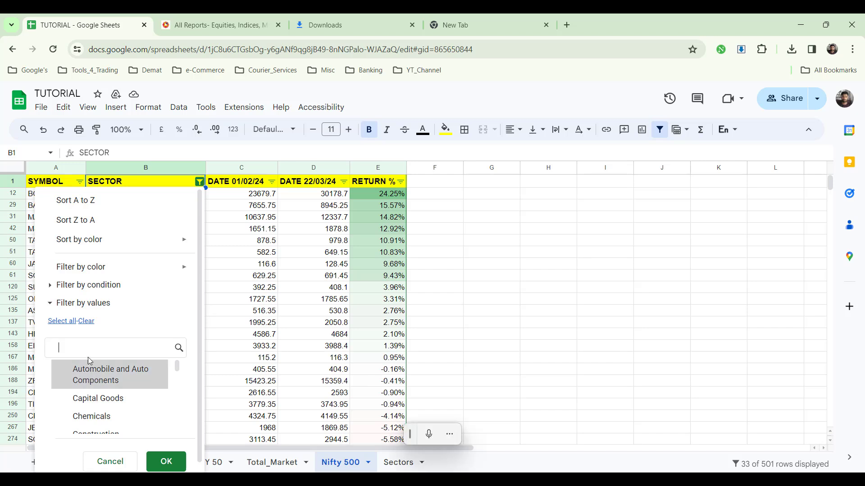
pyautogui.write('I')
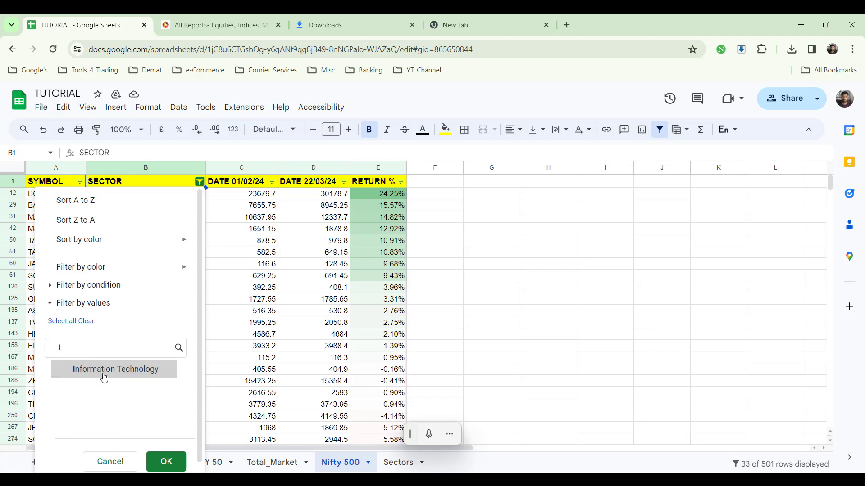
pyautogui.click(131, 369)
pyautogui.click(165, 461)
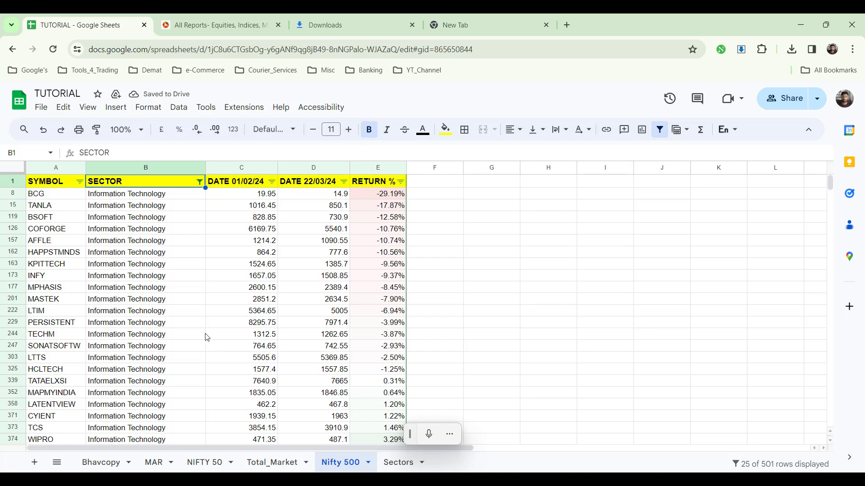
# - Pick the TANLA symbol from the filtered list, switch to TradingView and open the NSE chart of TANLA PLATFORMS L
pyautogui.click(57, 209)
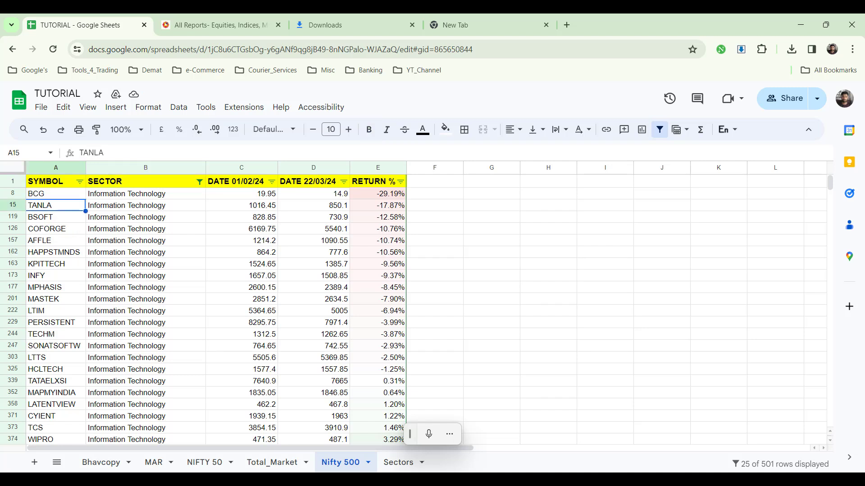
pyautogui.hotkey('alt', 'Tab')
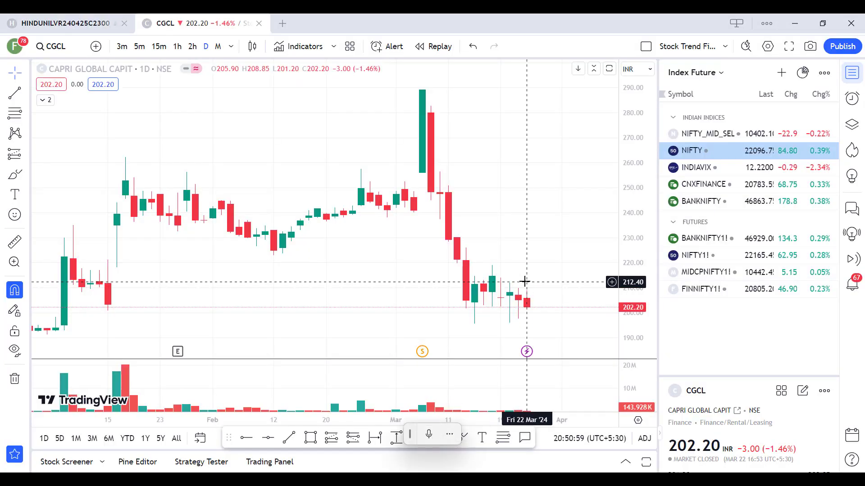
pyautogui.write('TANLA')
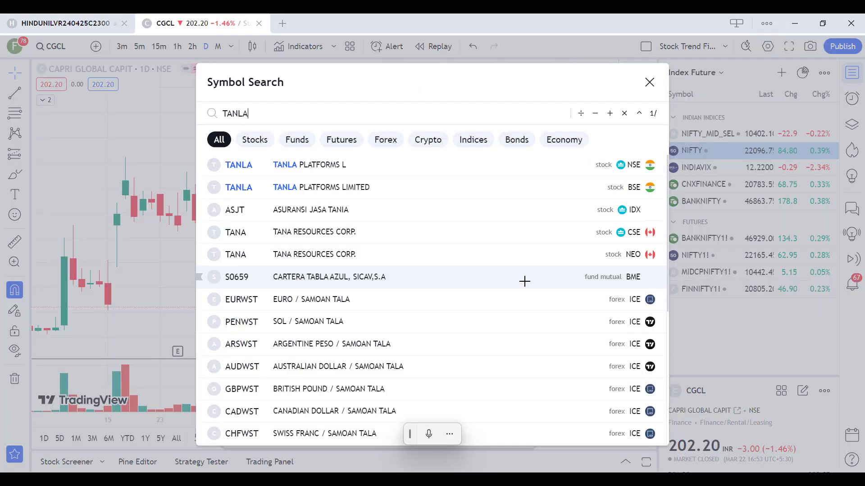
pyautogui.click(415, 161)
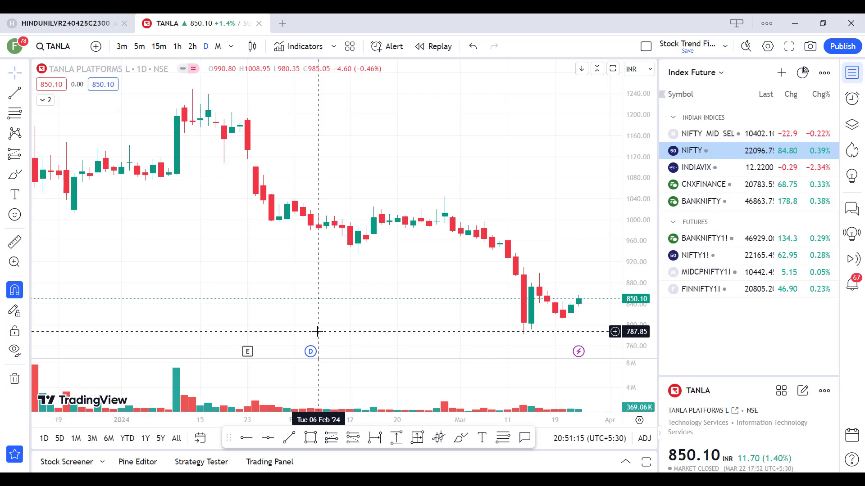
# - Switch to the Kite chart in the browser and view the most recent candles of the NIFTY 50 daily chart
pyautogui.hscroll(6, 318, 332)
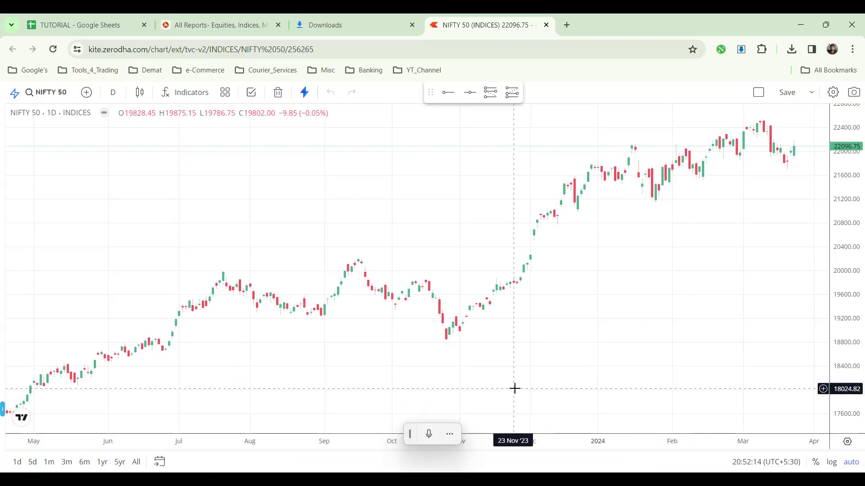
pyautogui.click(442, 409)
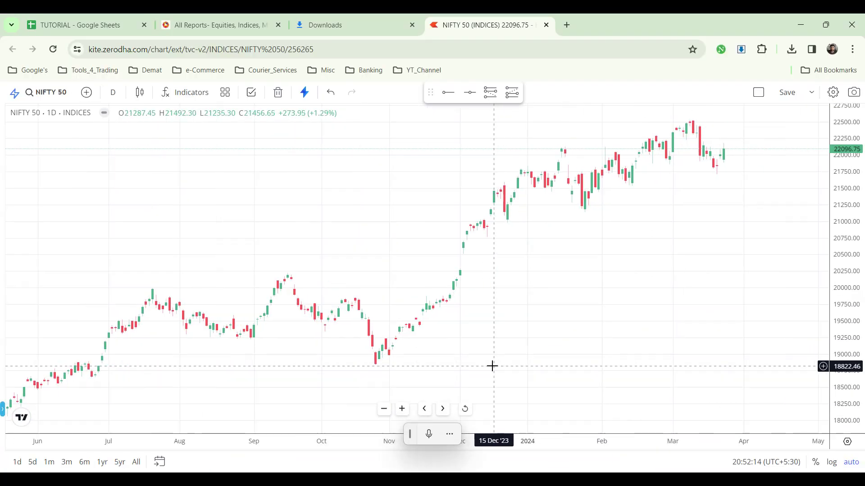
# - Switch the Kite chart from NIFTY 50 to the NSE symbol TANLA PLATFORMS and view its recent daily candles
pyautogui.click(442, 409)
pyautogui.click(441, 408)
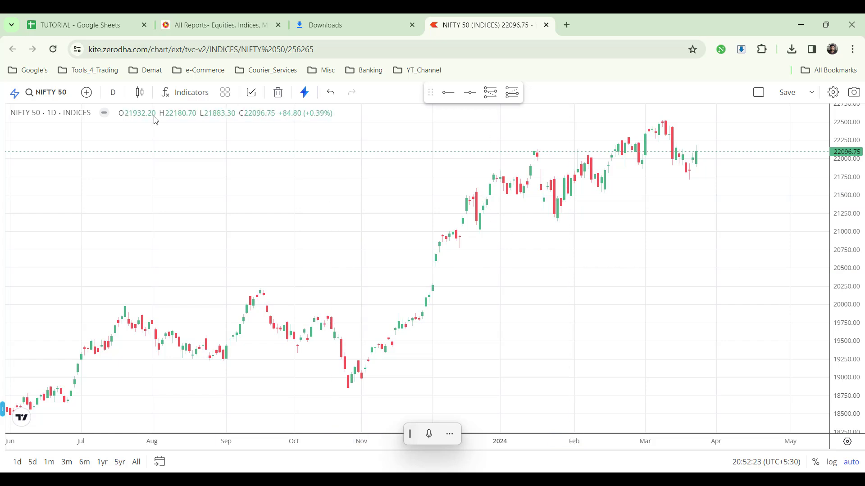
pyautogui.click(57, 94)
pyautogui.write('TANLA')
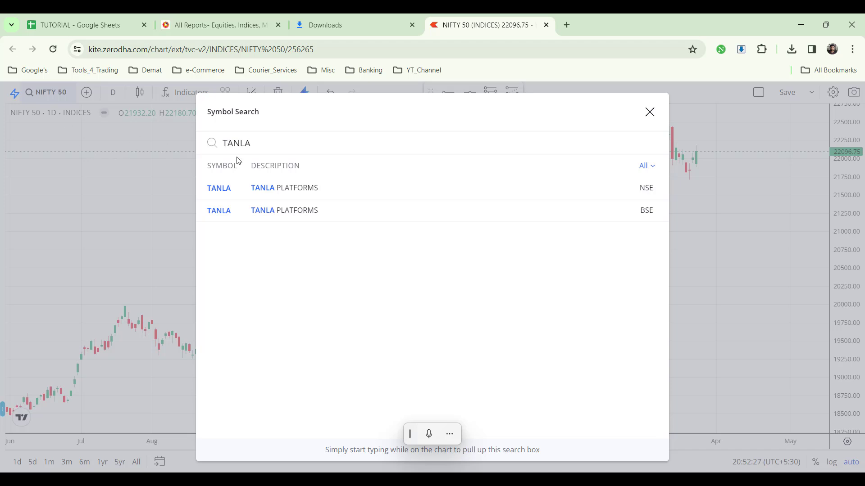
pyautogui.click(317, 193)
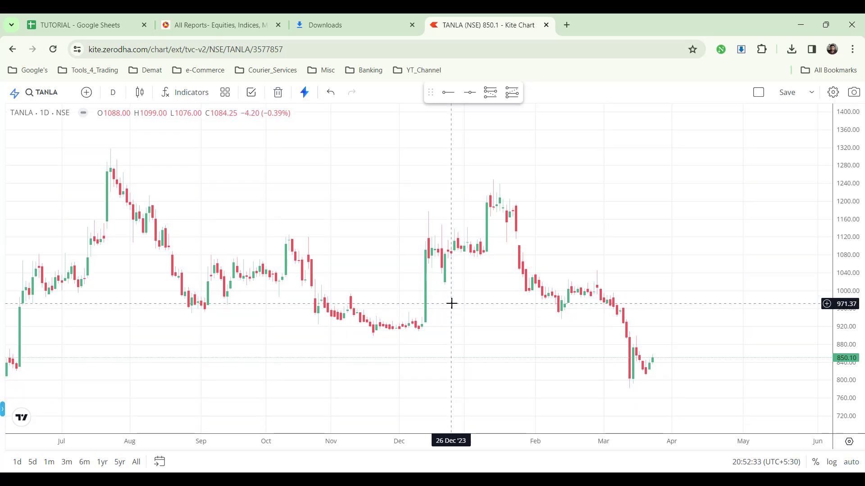
pyautogui.scroll(3, 452, 303)
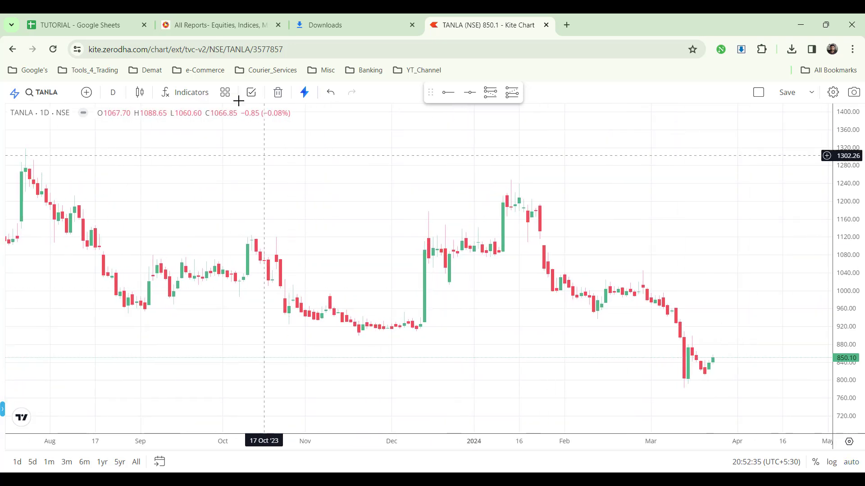
# - Add the Relative Strength Index indicator to the TANLA chart and compare it with the latest candles
pyautogui.click(187, 92)
pyautogui.write('rsi')
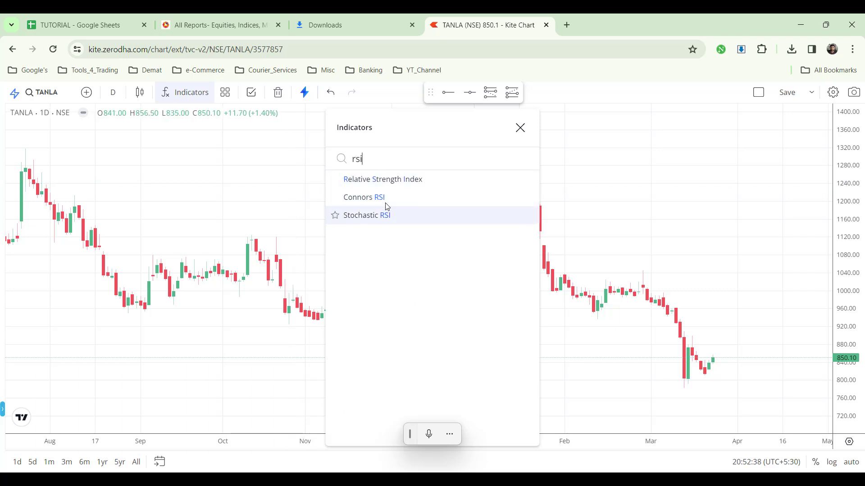
pyautogui.click(389, 179)
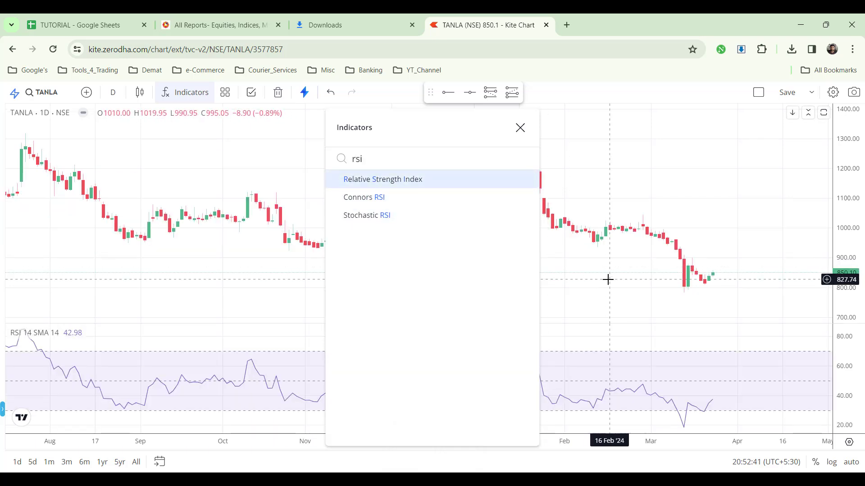
pyautogui.press('Escape')
pyautogui.hscroll(3, 608, 280)
pyautogui.hscroll(1, 607, 279)
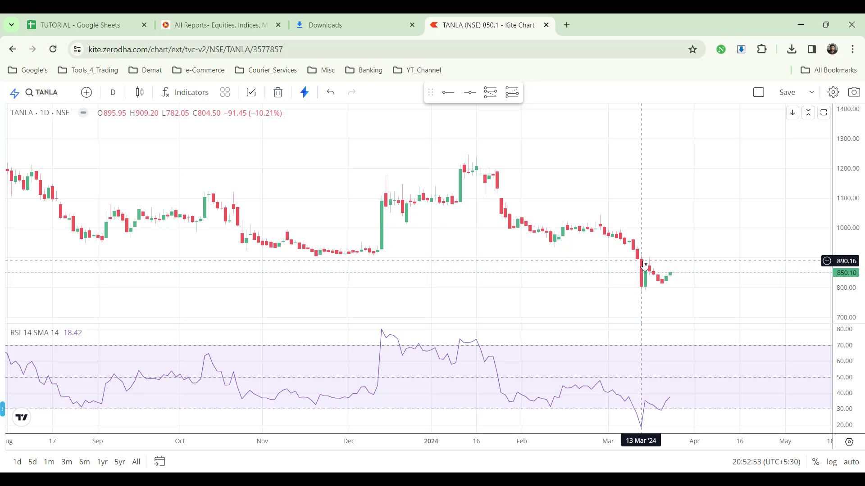
pyautogui.hscroll(3, 643, 265)
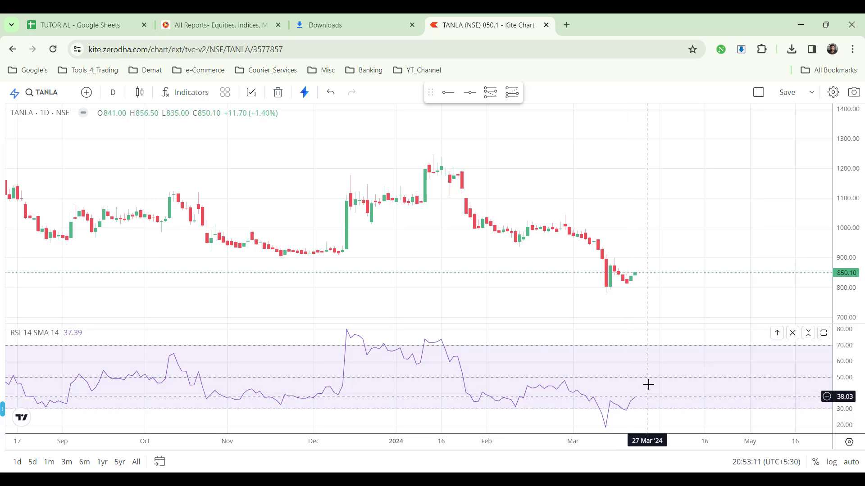
# - Return to the TUTORIAL spreadsheet and review the index returns on the Sectors sheet from its first row
pyautogui.click(218, 25)
pyautogui.click(100, 27)
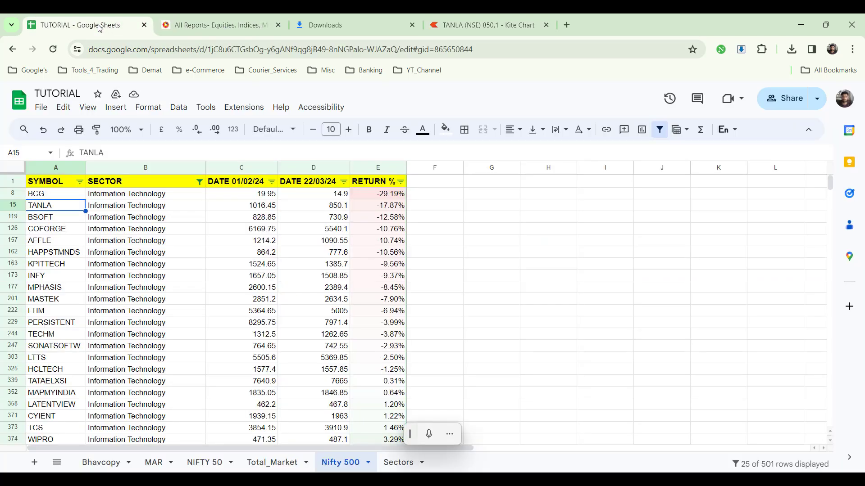
pyautogui.click(400, 462)
pyautogui.scroll(2, 344, 381)
pyautogui.scroll(2, 343, 381)
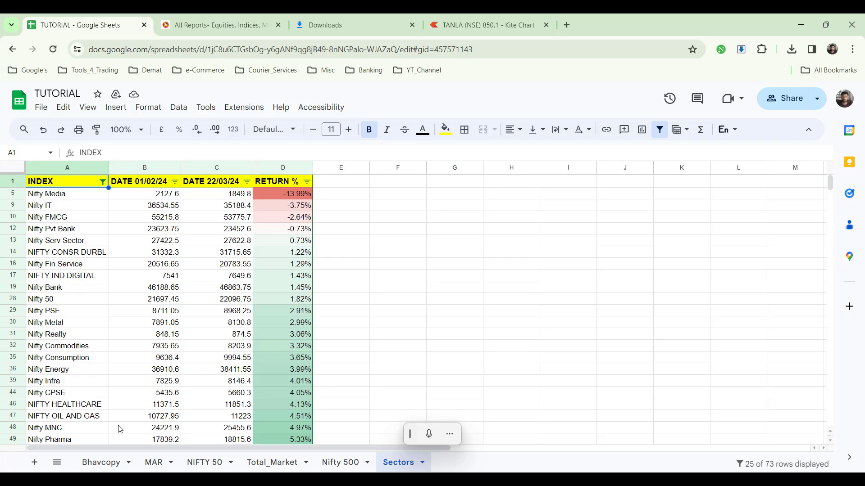
# - On the Bhavcopy sheet, select the whole SYMBOL column from A2 to the last row to check its extent
pyautogui.click(103, 460)
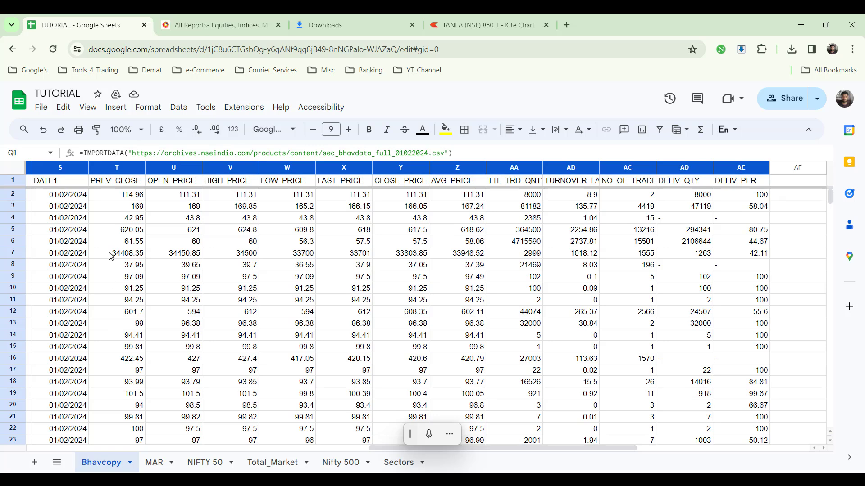
pyautogui.hscroll(-15, 111, 257)
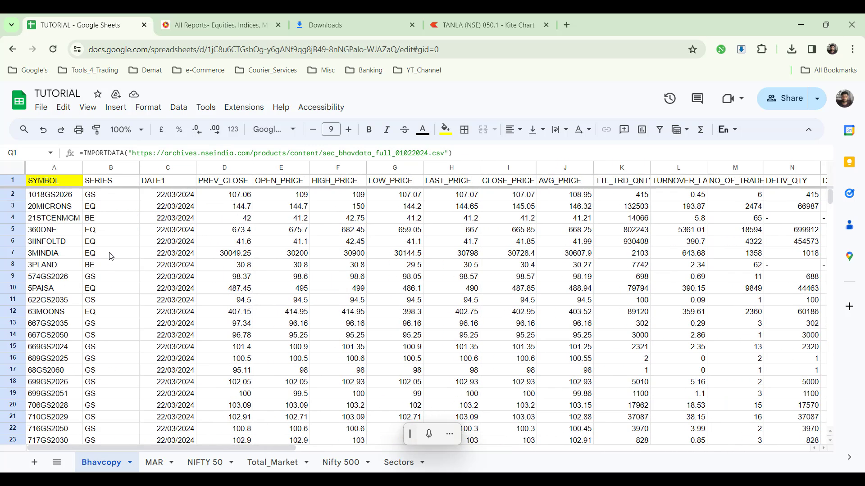
pyautogui.click(53, 197)
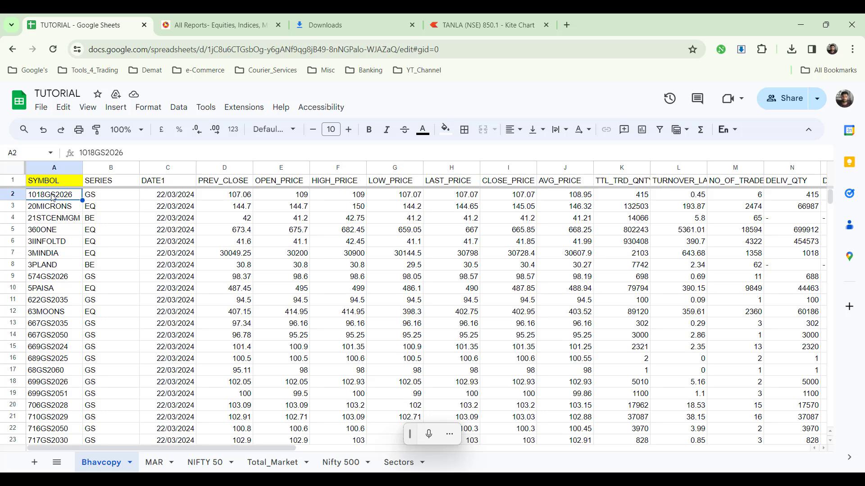
pyautogui.hotkey('ctrl', 'shift', 'Down')
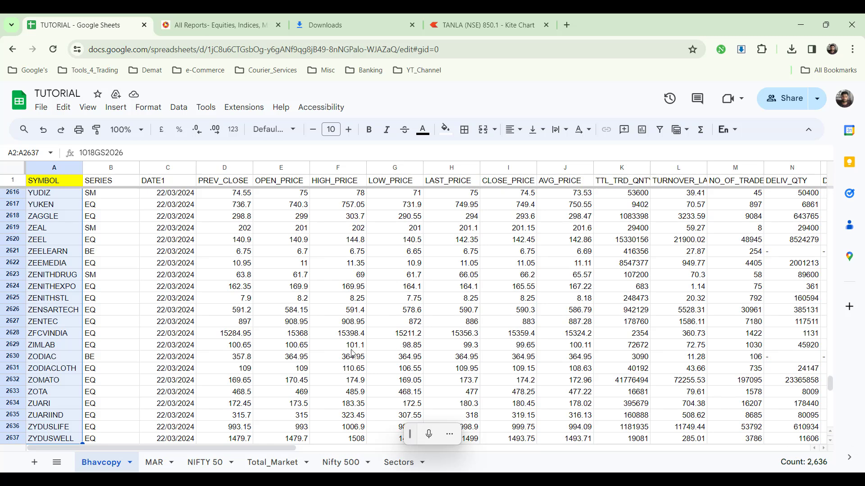
pyautogui.click(64, 252)
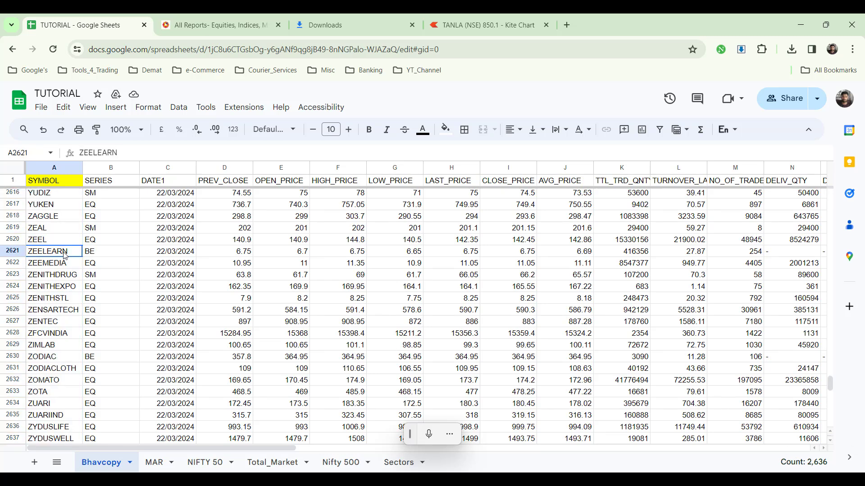
# - Go by way of the Sectors sheet to Nifty 500 and review the filtered Information Technology stocks down to OFSS
pyautogui.click(411, 466)
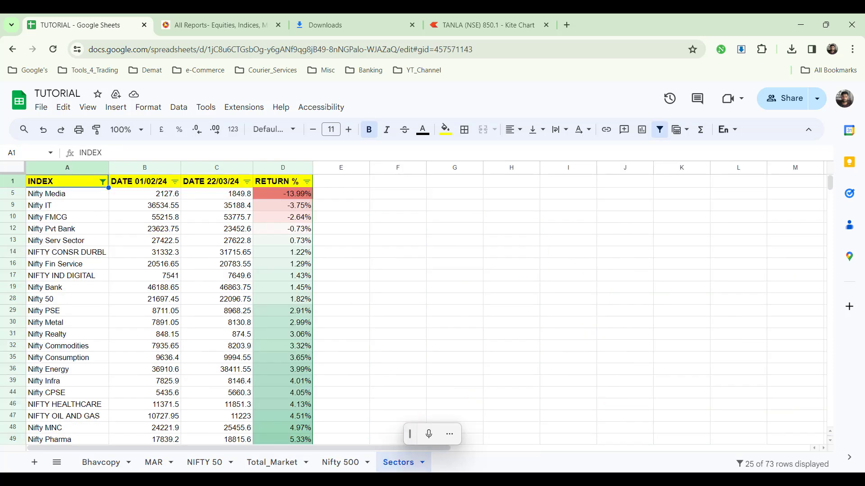
pyautogui.click(340, 463)
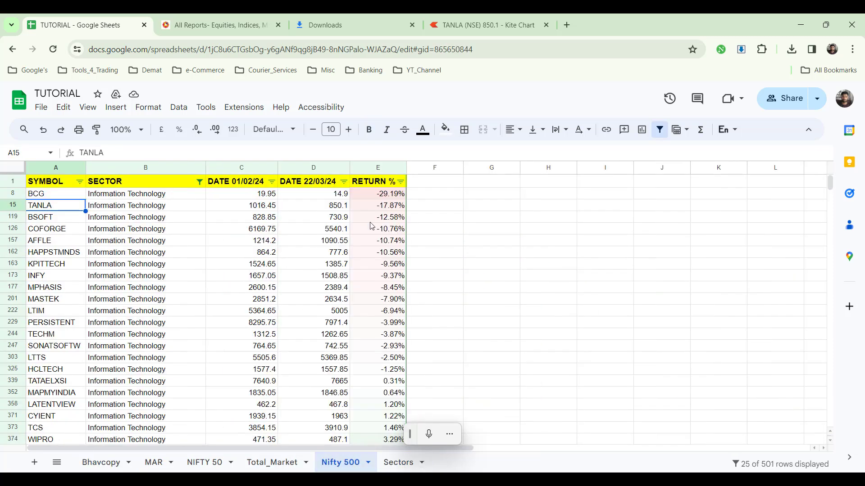
pyautogui.scroll(-5, 235, 286)
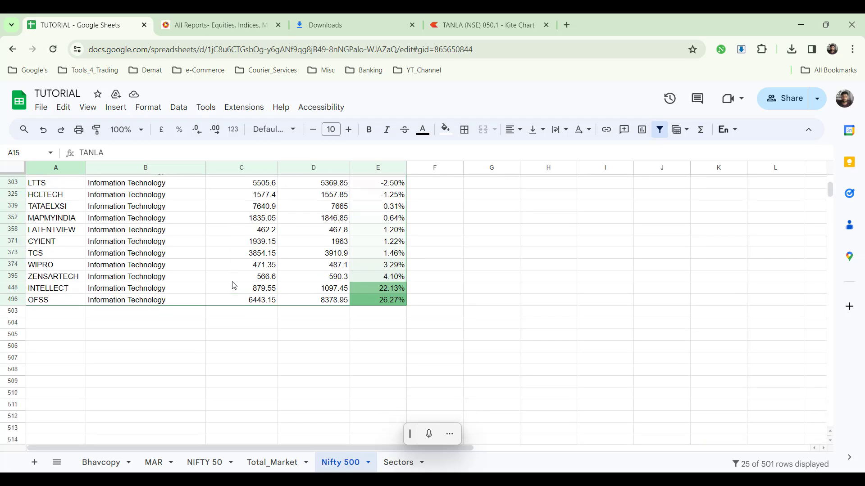
pyautogui.scroll(5, 234, 286)
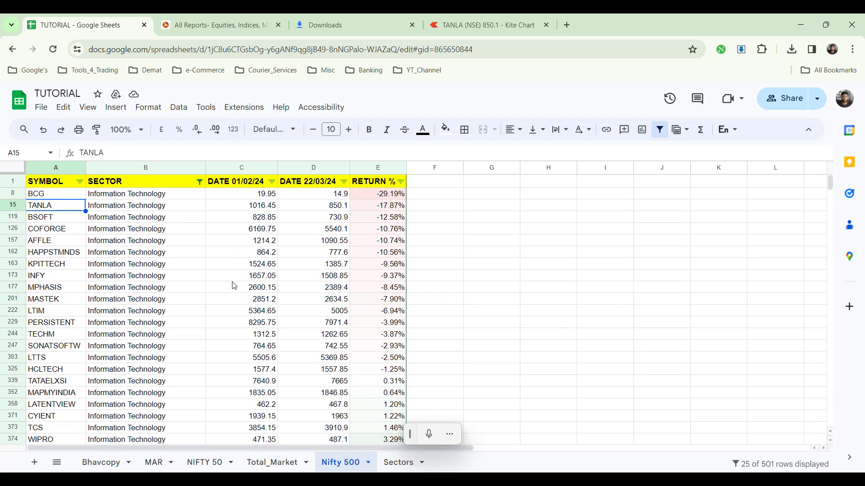
# - Recheck the latest TANLA candles and RSI on the Kite chart, and return to the Nifty 500 sheet
pyautogui.click(464, 22)
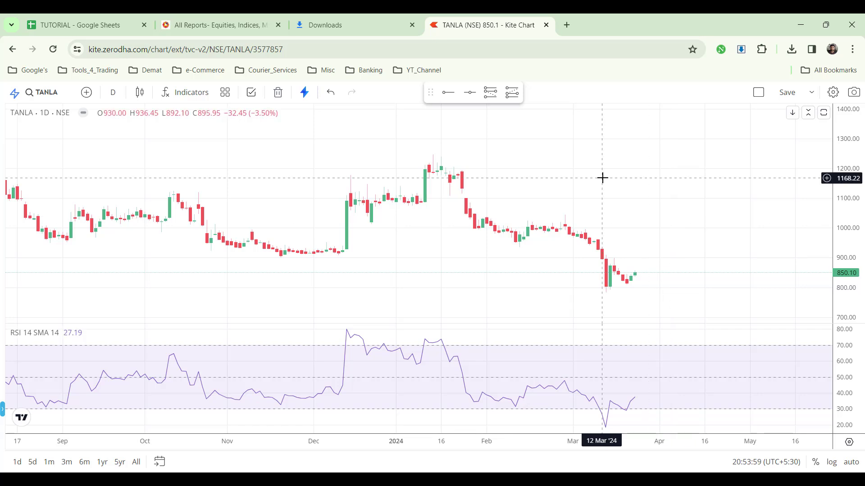
pyautogui.hscroll(3, 603, 178)
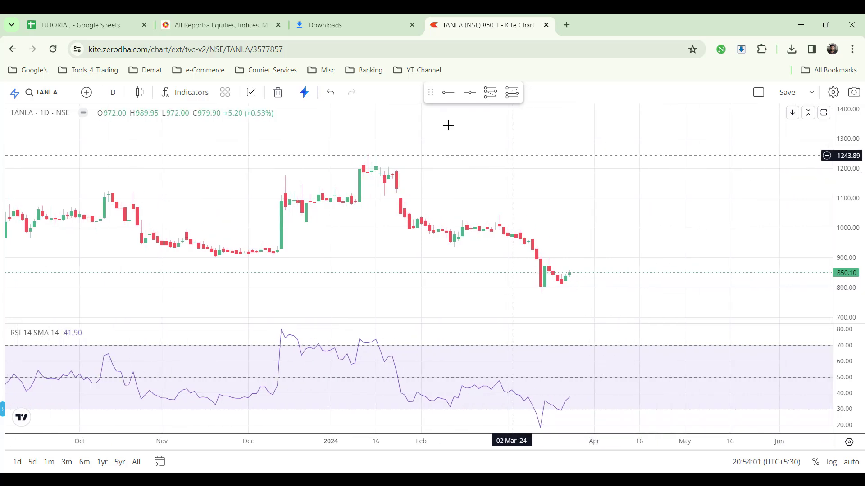
pyautogui.click(101, 27)
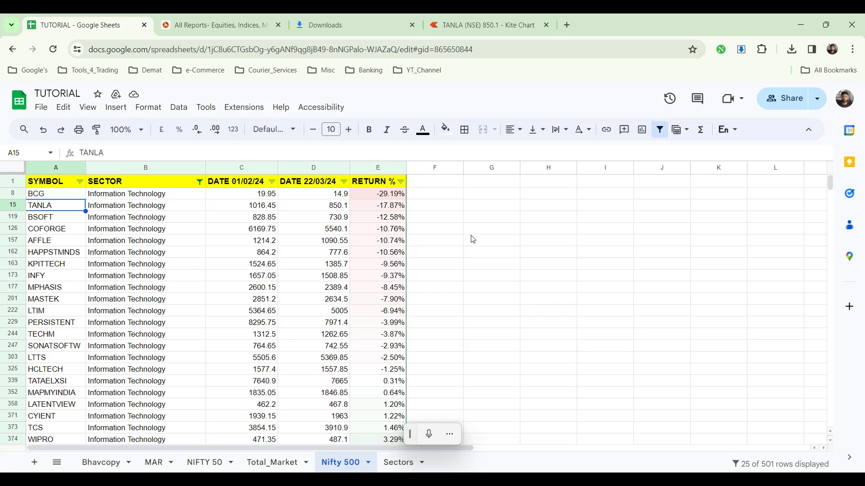
# - Open the Stock Trend Finder YouTube channel from the YT_Channel bookmarks in a new browser tab and look over its home page
pyautogui.click(568, 25)
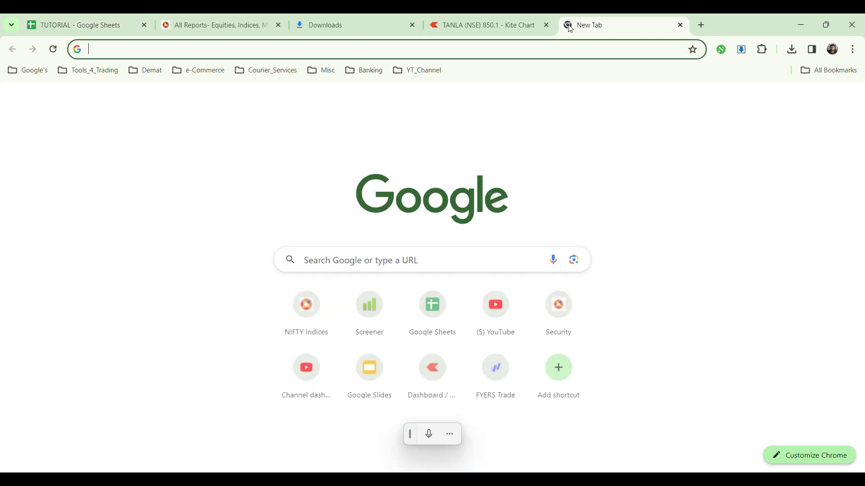
pyautogui.click(433, 71)
pyautogui.click(449, 178)
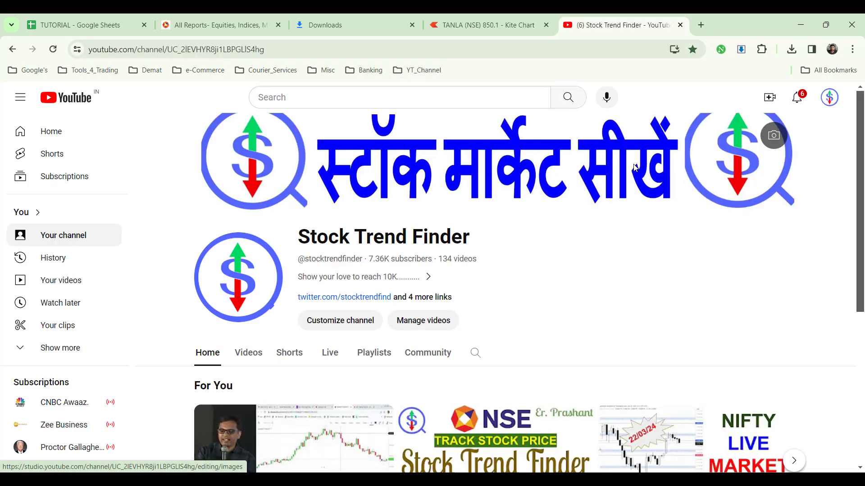
pyautogui.scroll(-3, 582, 300)
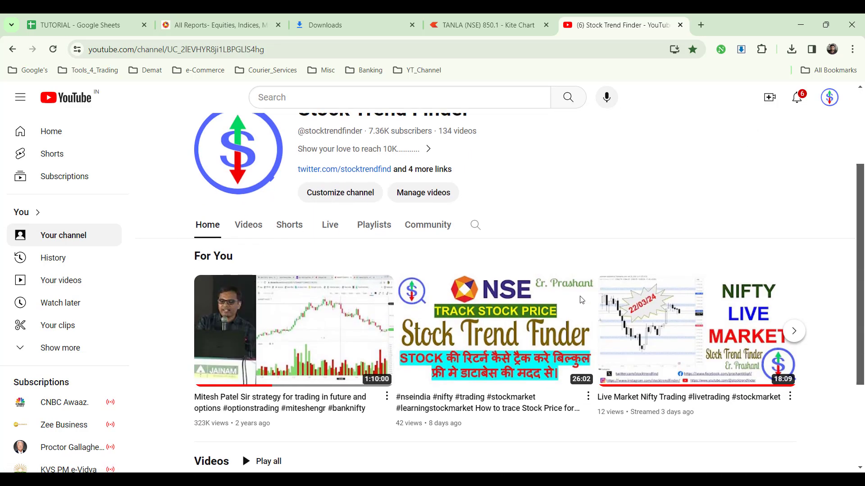
pyautogui.scroll(2, 582, 301)
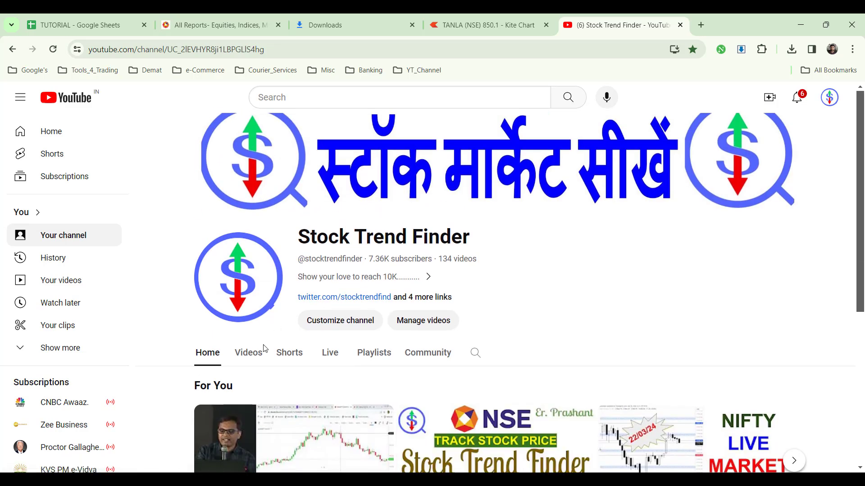
# - Show the channel's Videos list and look through the latest uploads
pyautogui.click(248, 360)
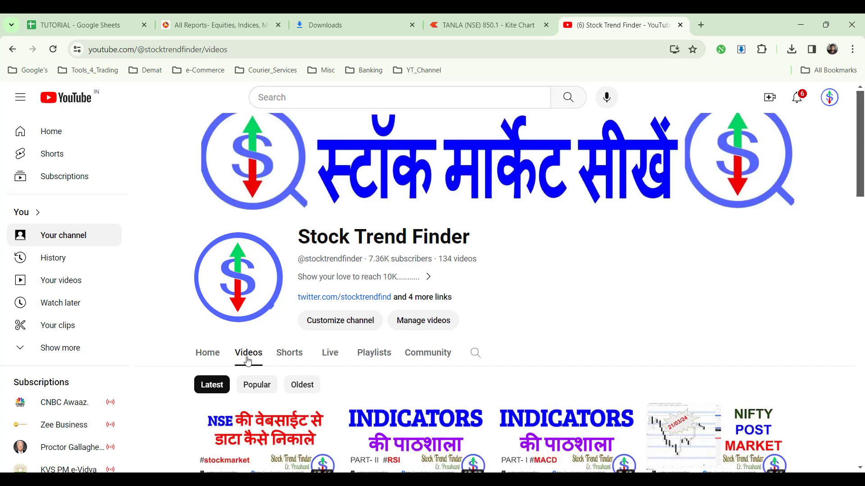
pyautogui.scroll(-3, 544, 324)
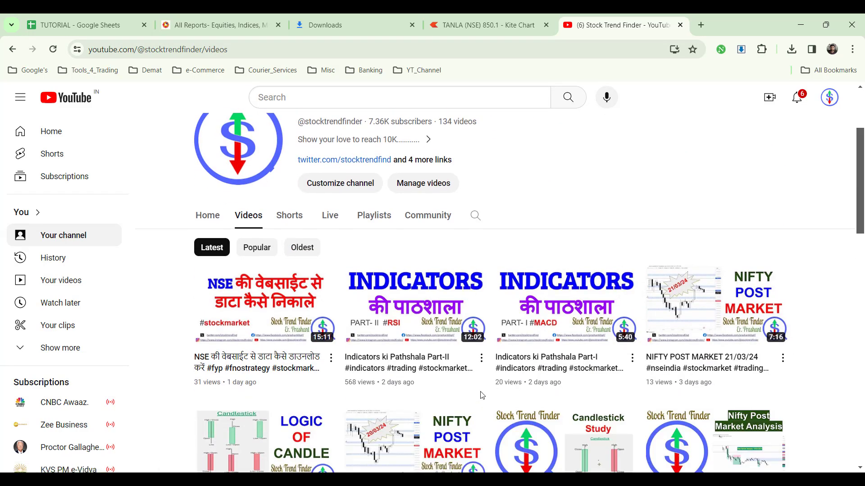
pyautogui.scroll(-1, 482, 396)
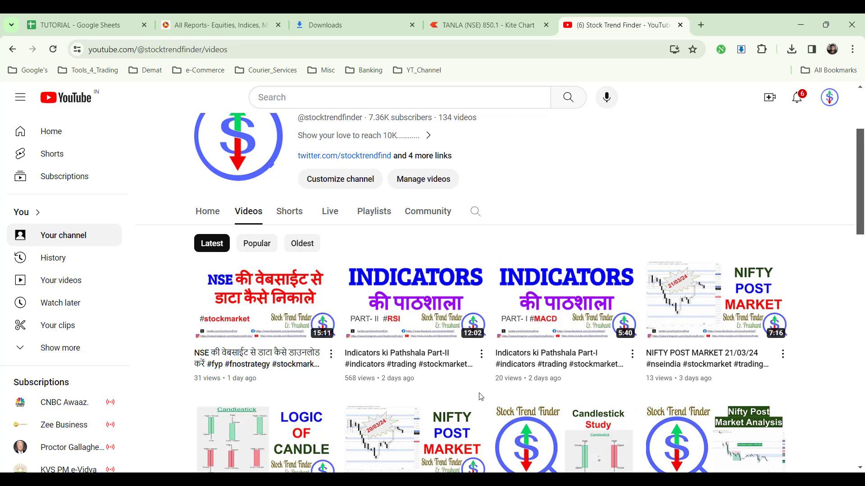
pyautogui.scroll(3, 481, 396)
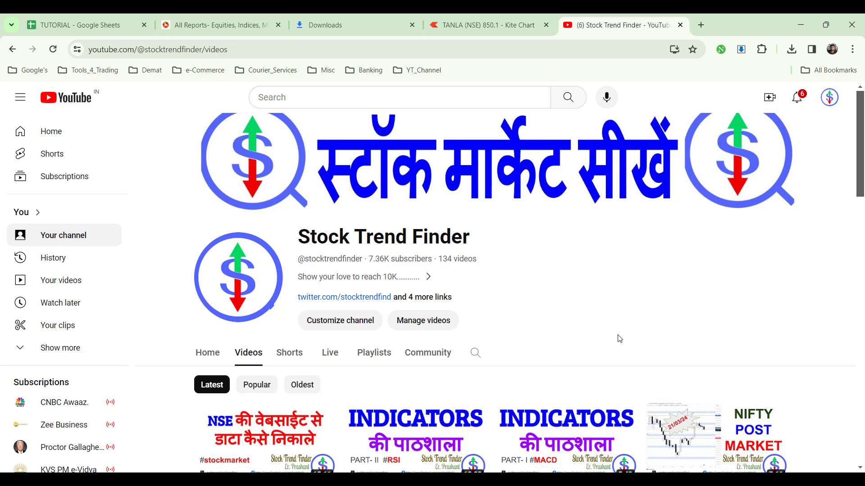
pyautogui.press('F9')
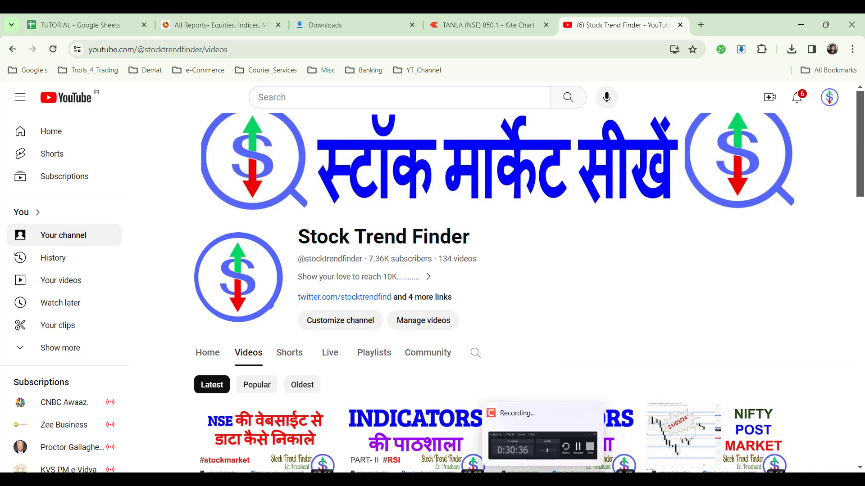
pyautogui.click(543, 446)
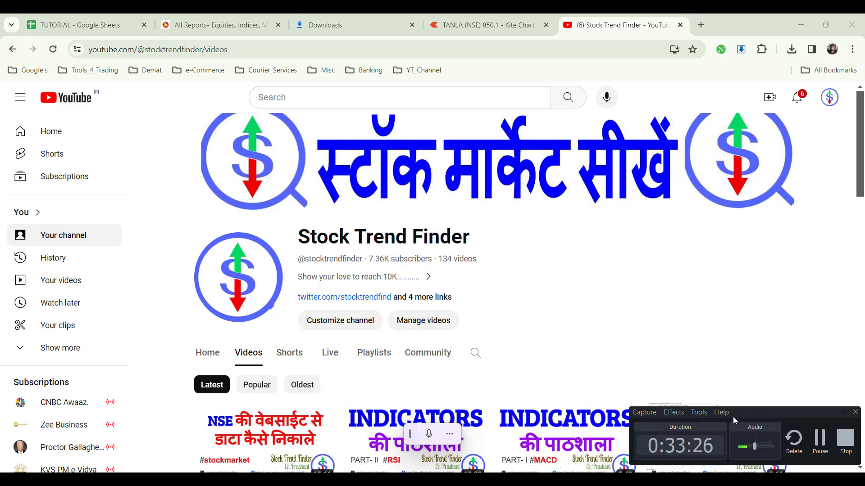